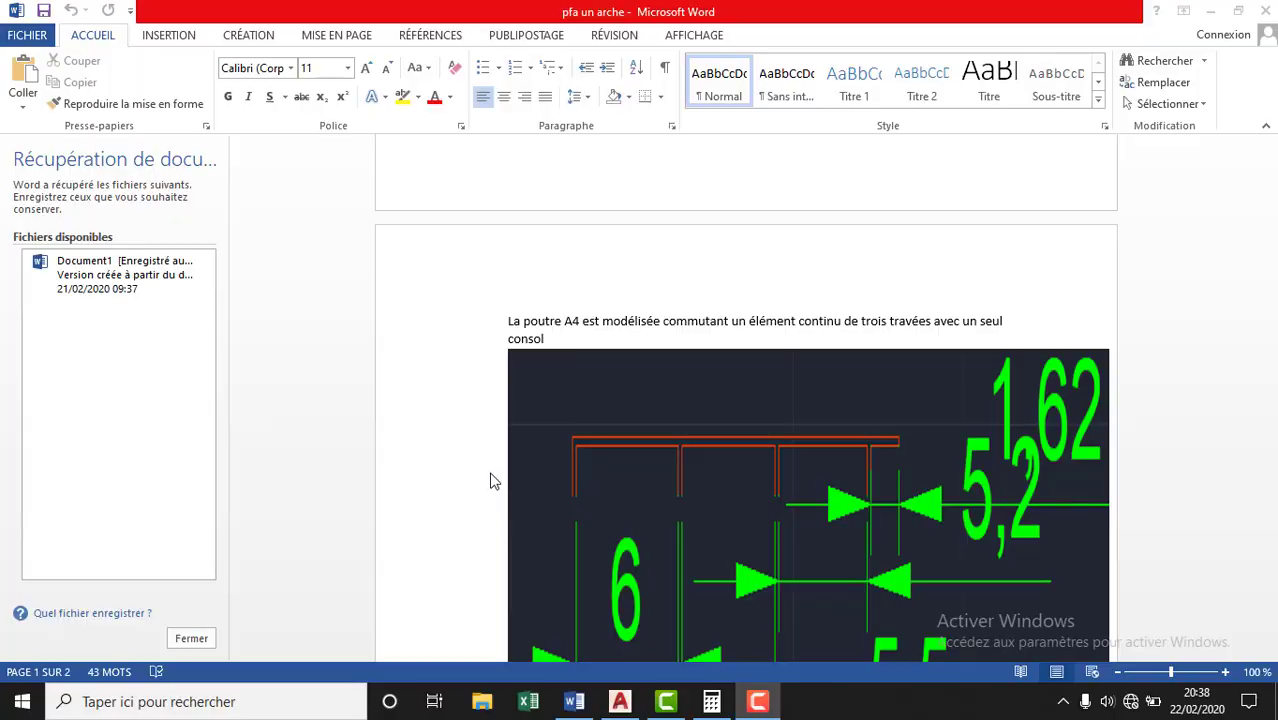
- Scroll through the reference document, enlarging its view slightly
scroll(537, 340, up, 4)
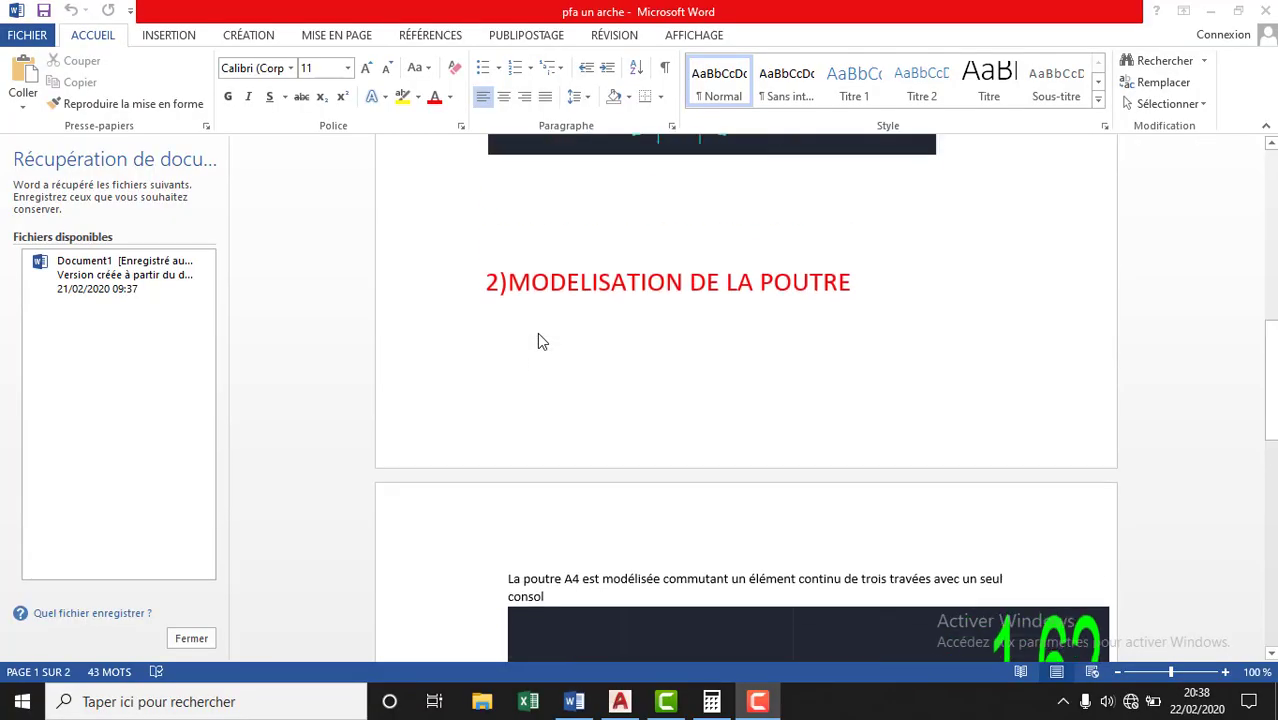
scroll(537, 340, up, 2)
scroll(537, 340, up, 2)
scroll(537, 340, up, 2)
scroll(538, 342, up, 2)
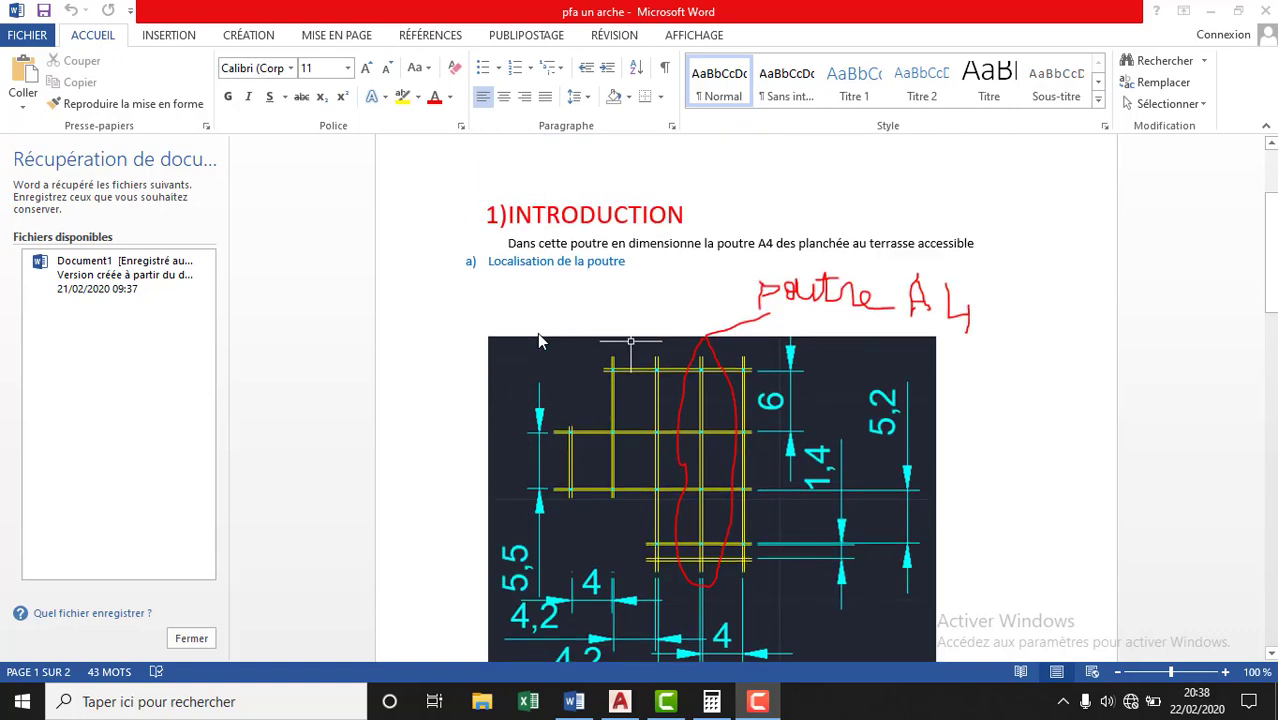
scroll(538, 342, up, 3)
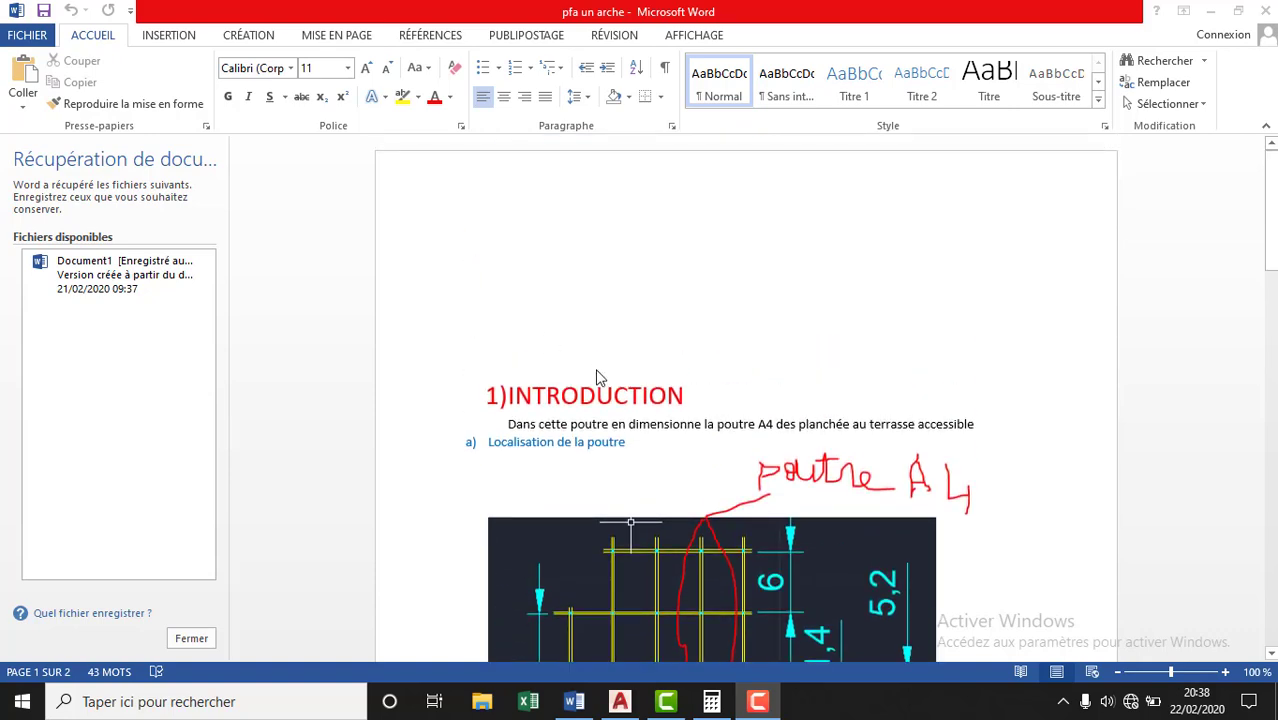
scroll(597, 377, down, 2)
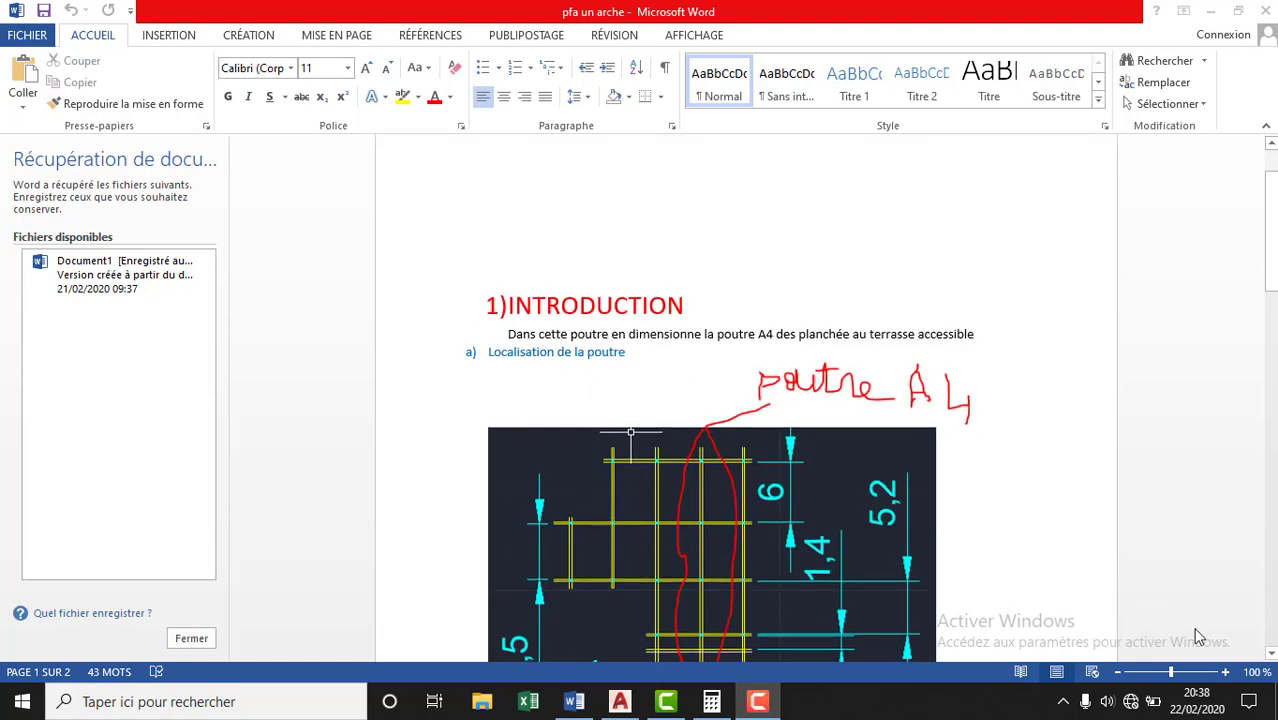
click(1226, 672)
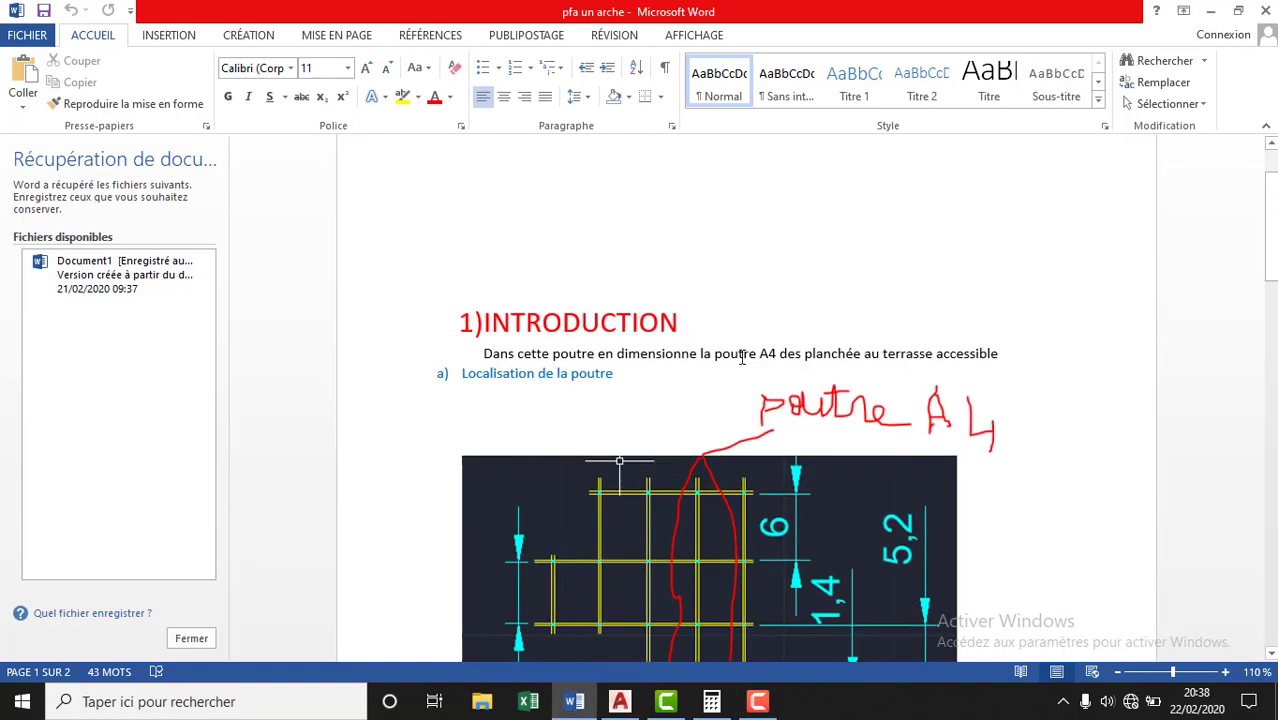
scroll(740, 360, down, 3)
scroll(738, 365, down, 4)
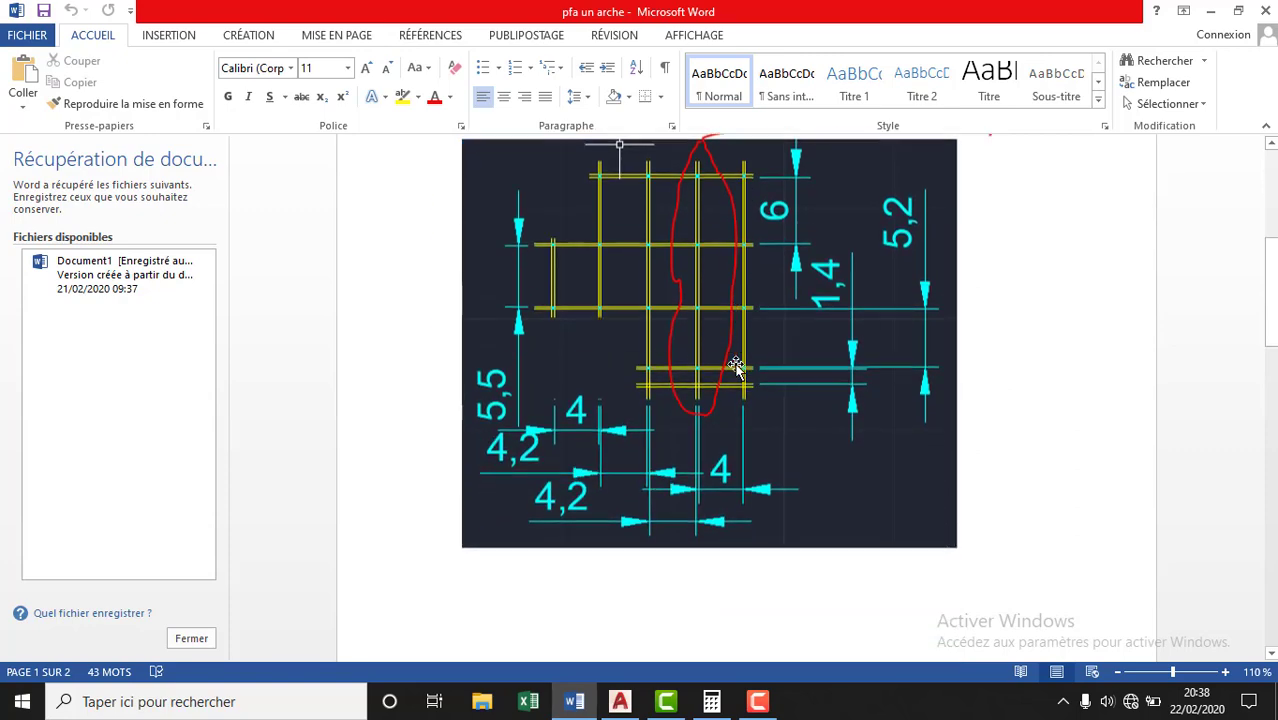
scroll(736, 365, down, 6)
scroll(736, 365, down, 1)
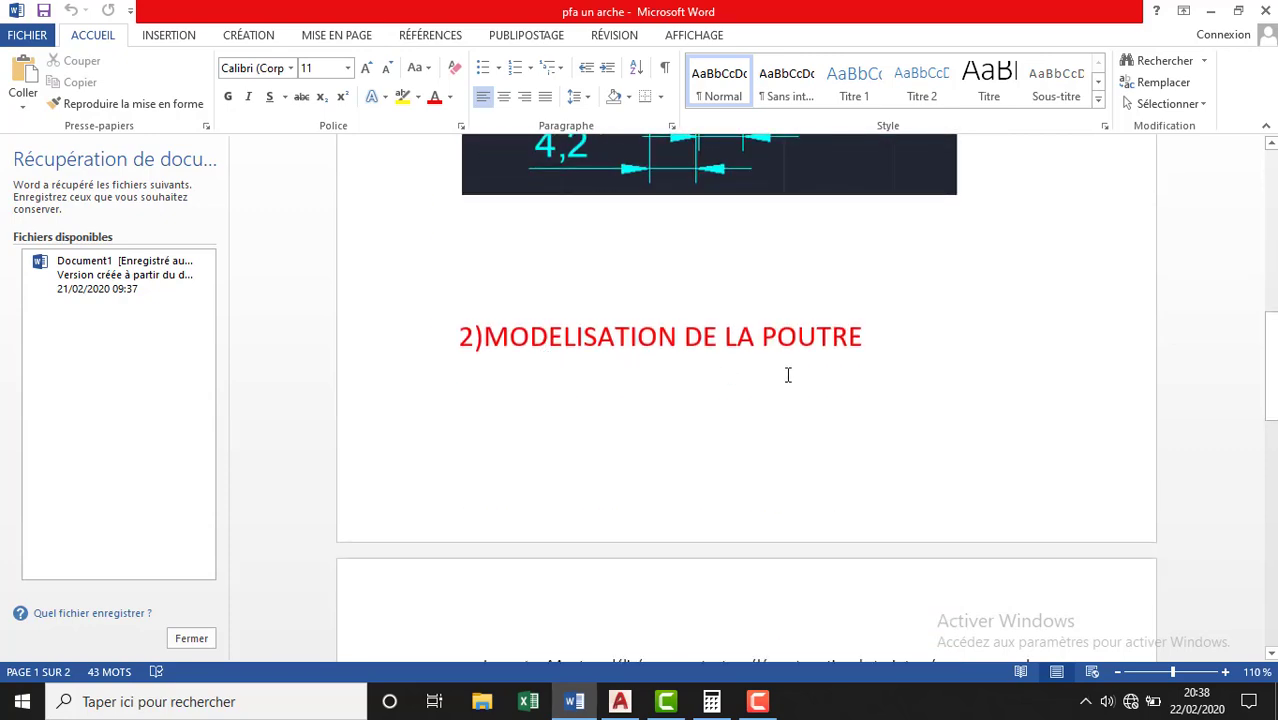
scroll(785, 374, down, 6)
scroll(786, 375, down, 5)
scroll(787, 377, down, 6)
scroll(787, 374, down, 5)
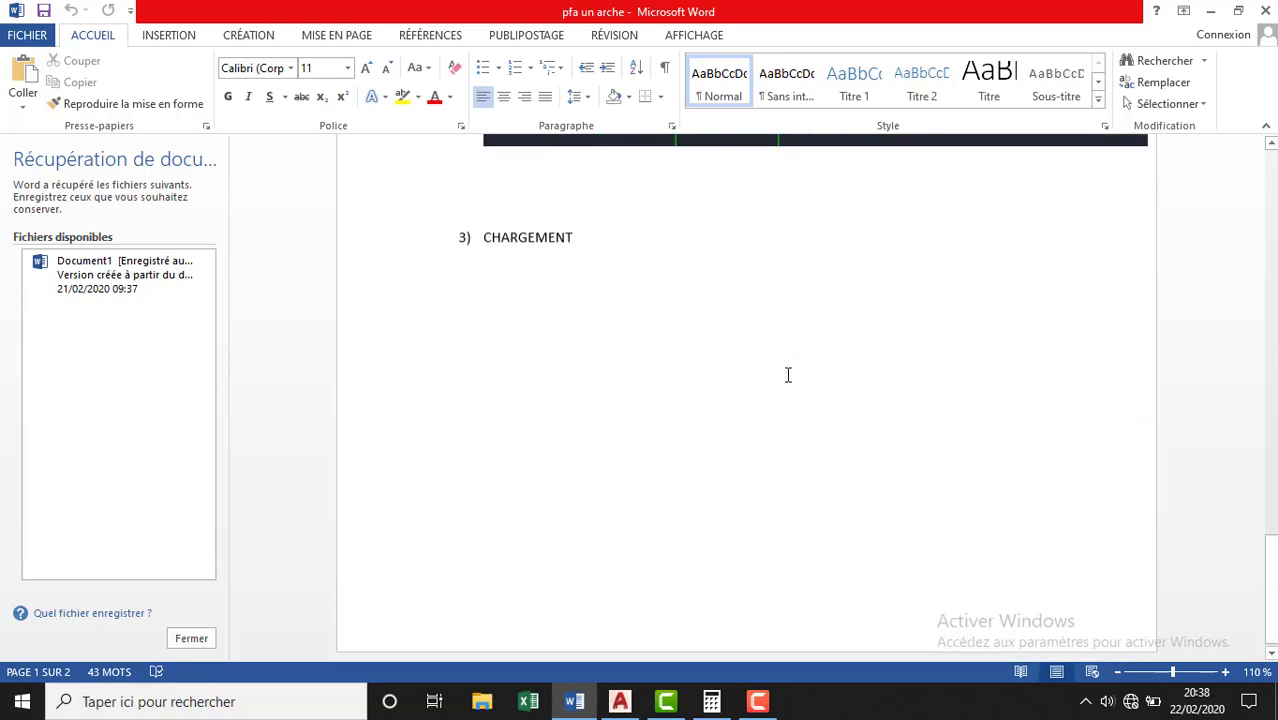
scroll(688, 309, up, 1)
scroll(688, 309, up, 1)
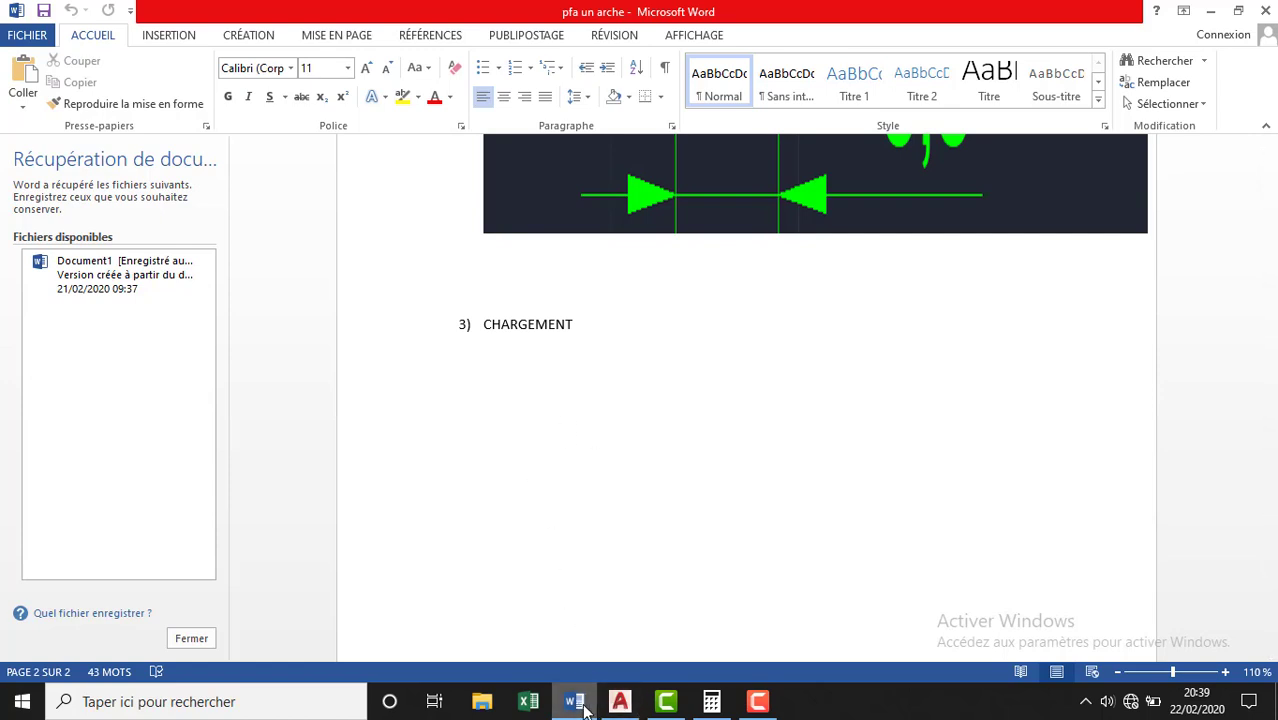
- Launch Excel, close the add-in error and activation notices, and start a blank workbook
click(528, 701)
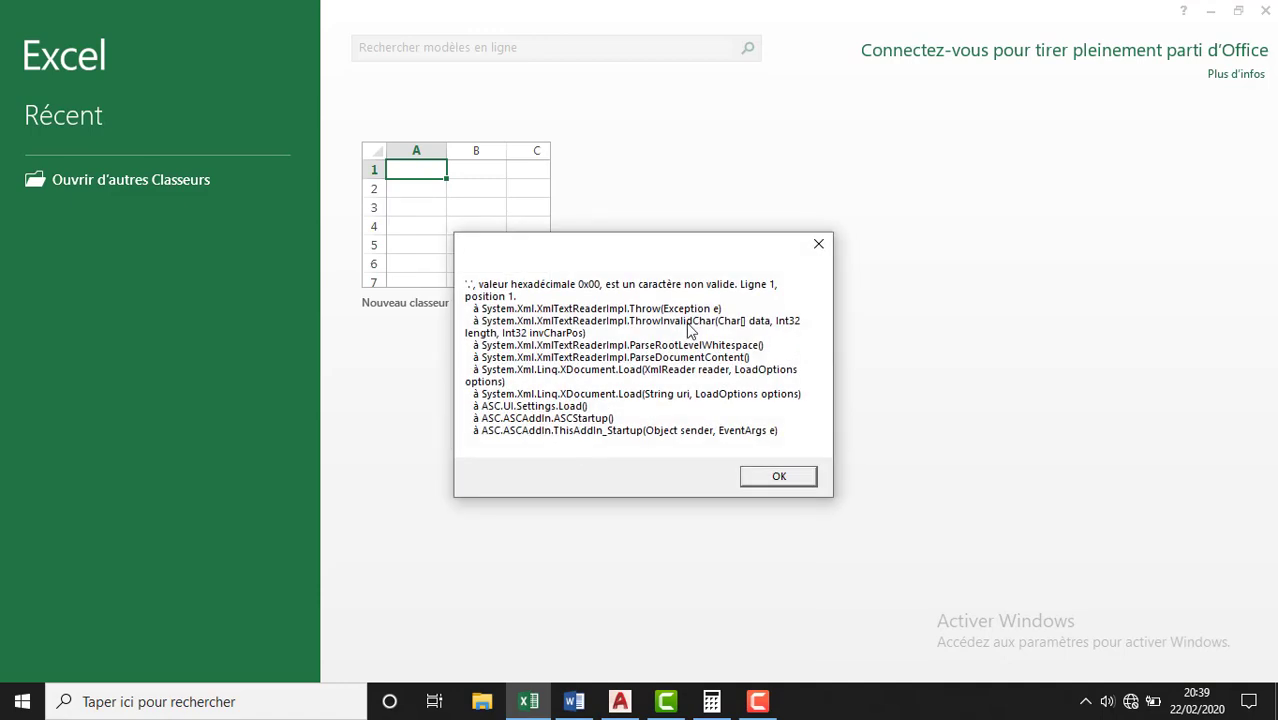
click(818, 244)
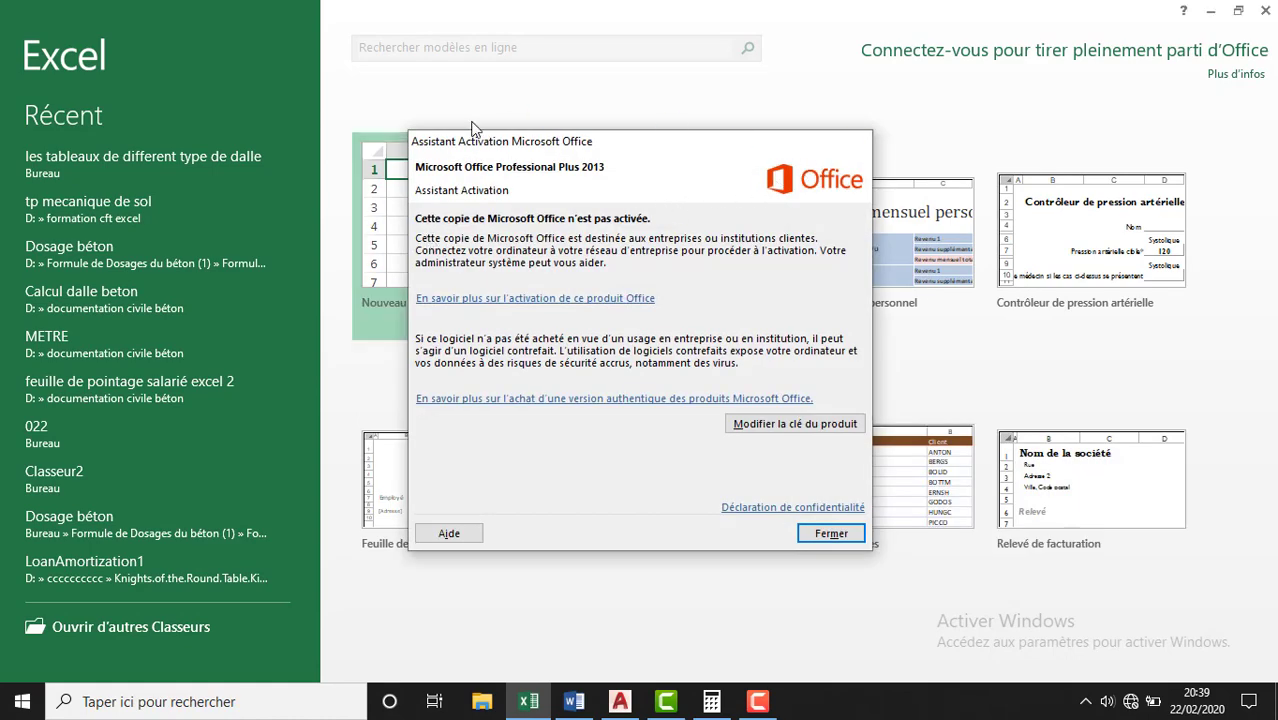
click(460, 150)
click(414, 191)
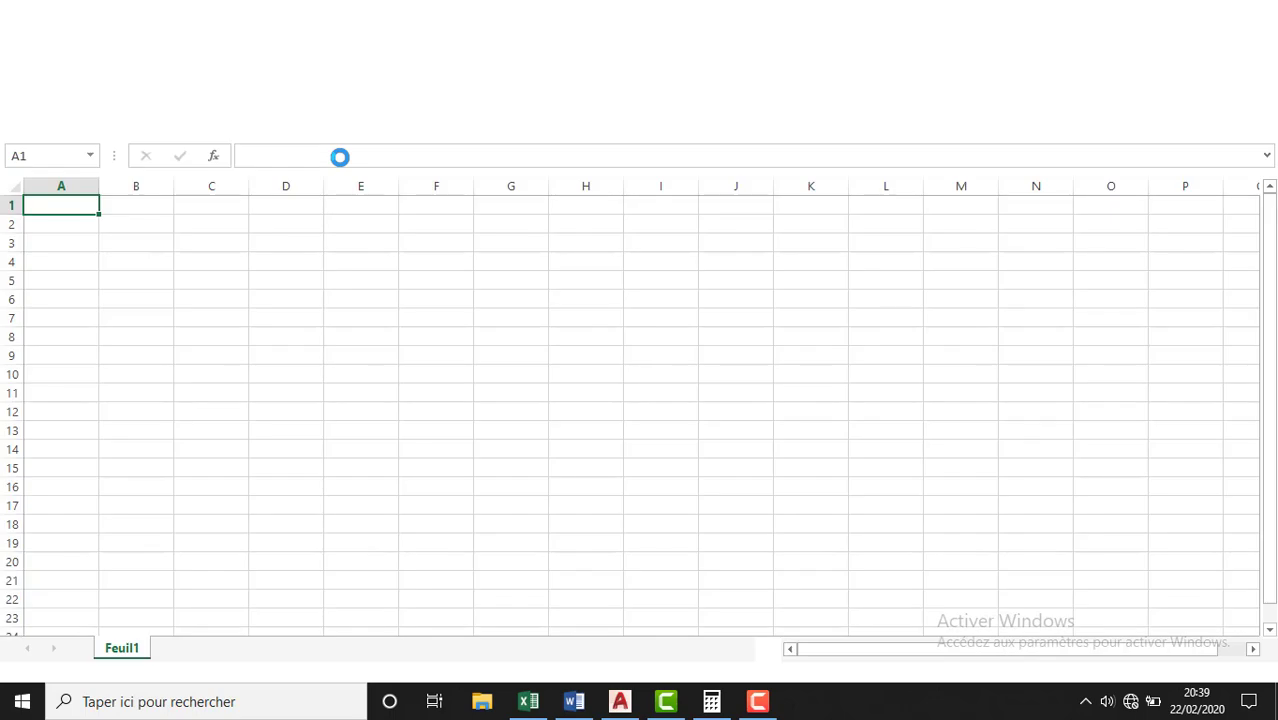
- Widen column A and enter '1)carrelage' in cell A3
drag(64, 234, 130, 282)
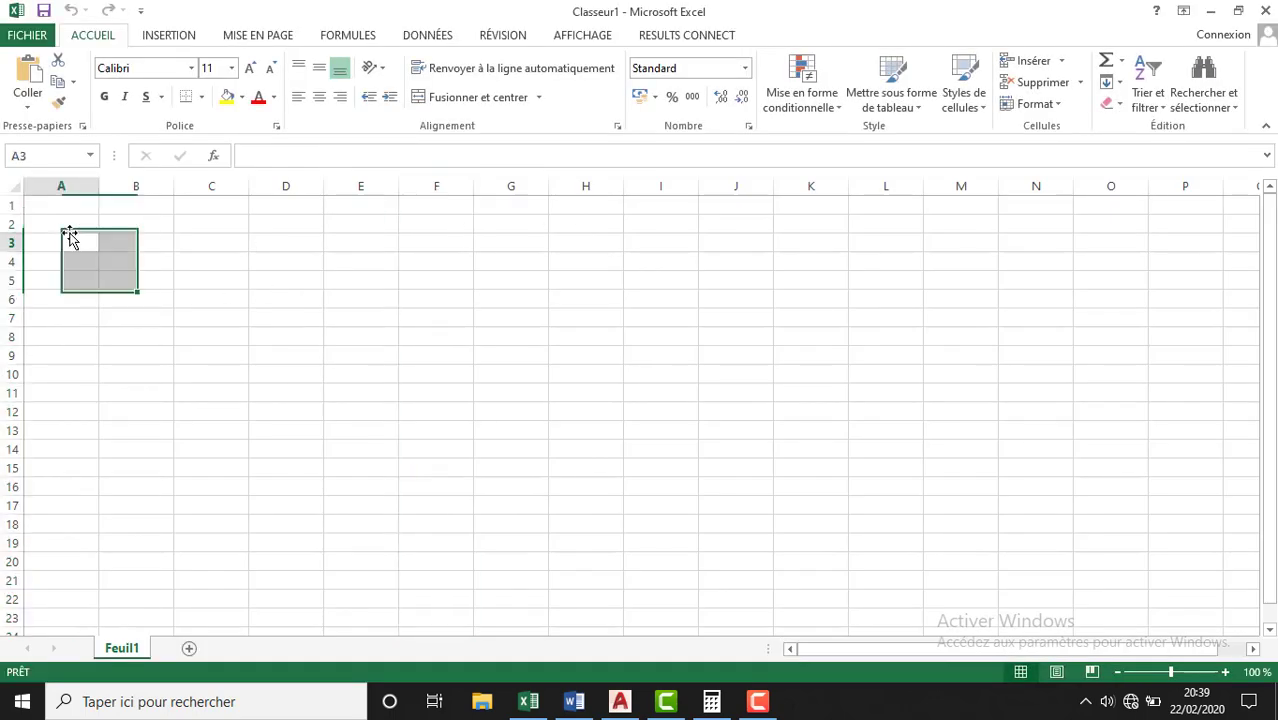
click(77, 242)
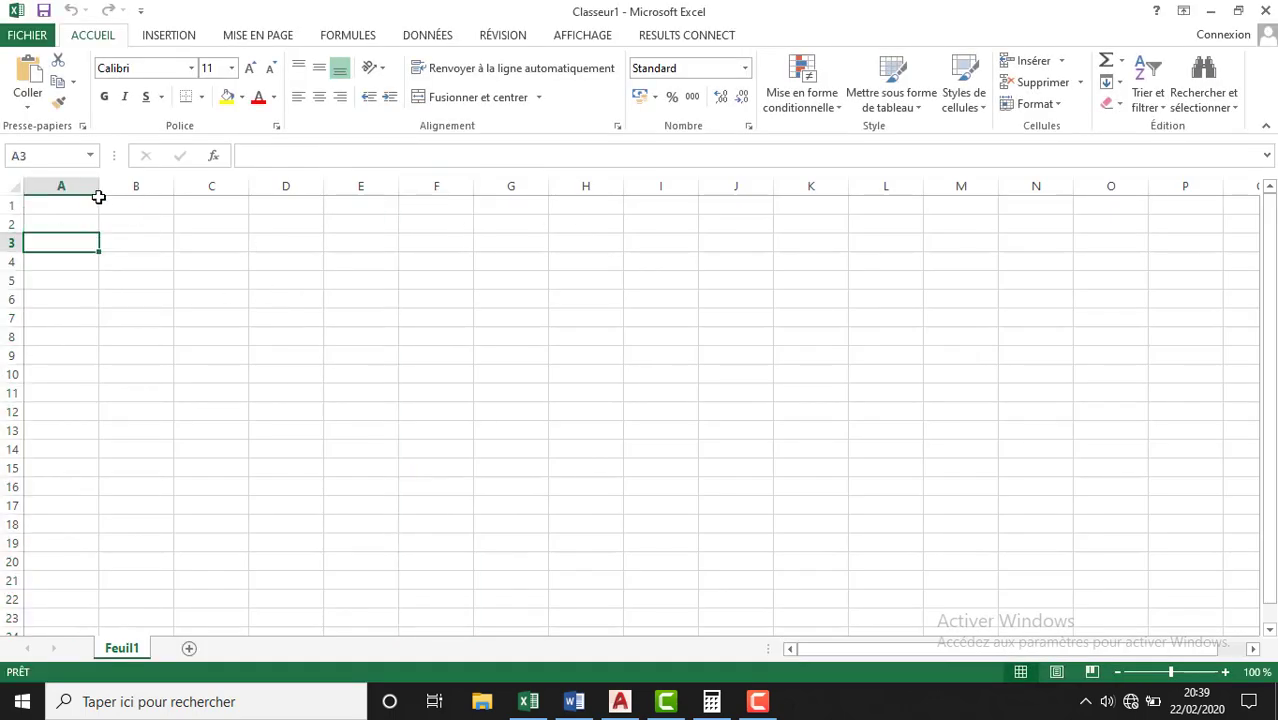
drag(99, 182, 204, 180)
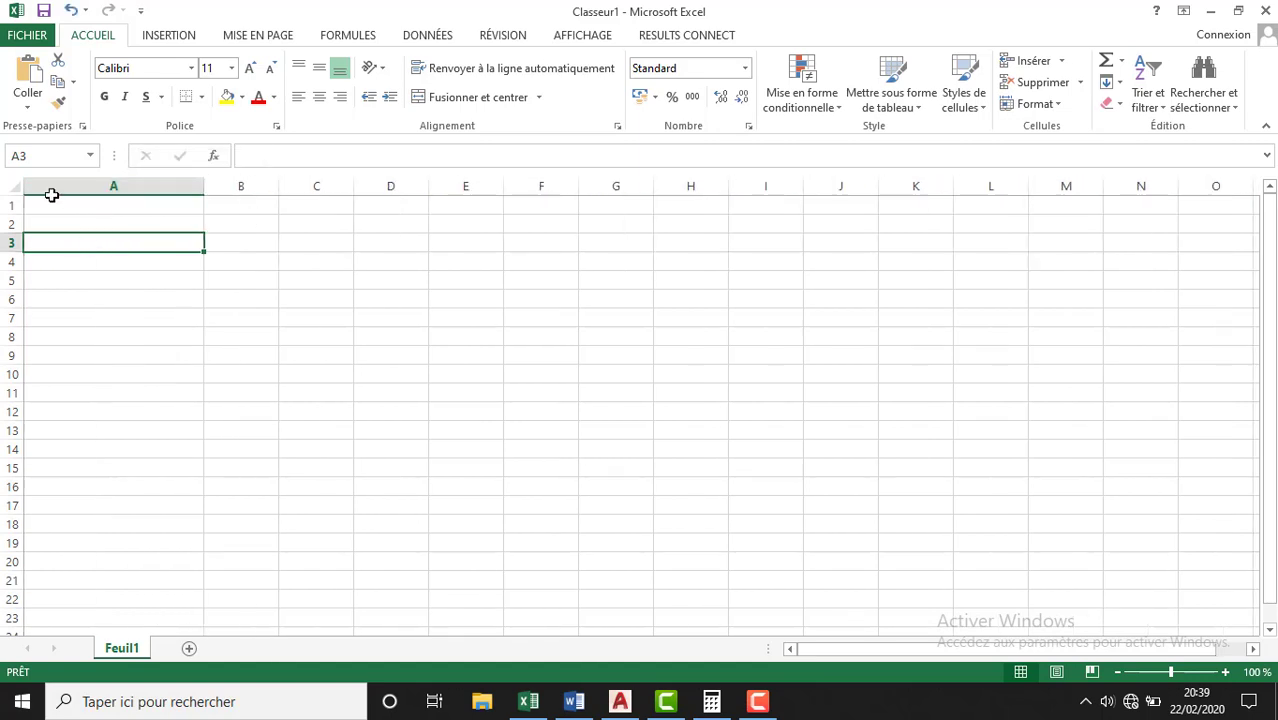
text(1)
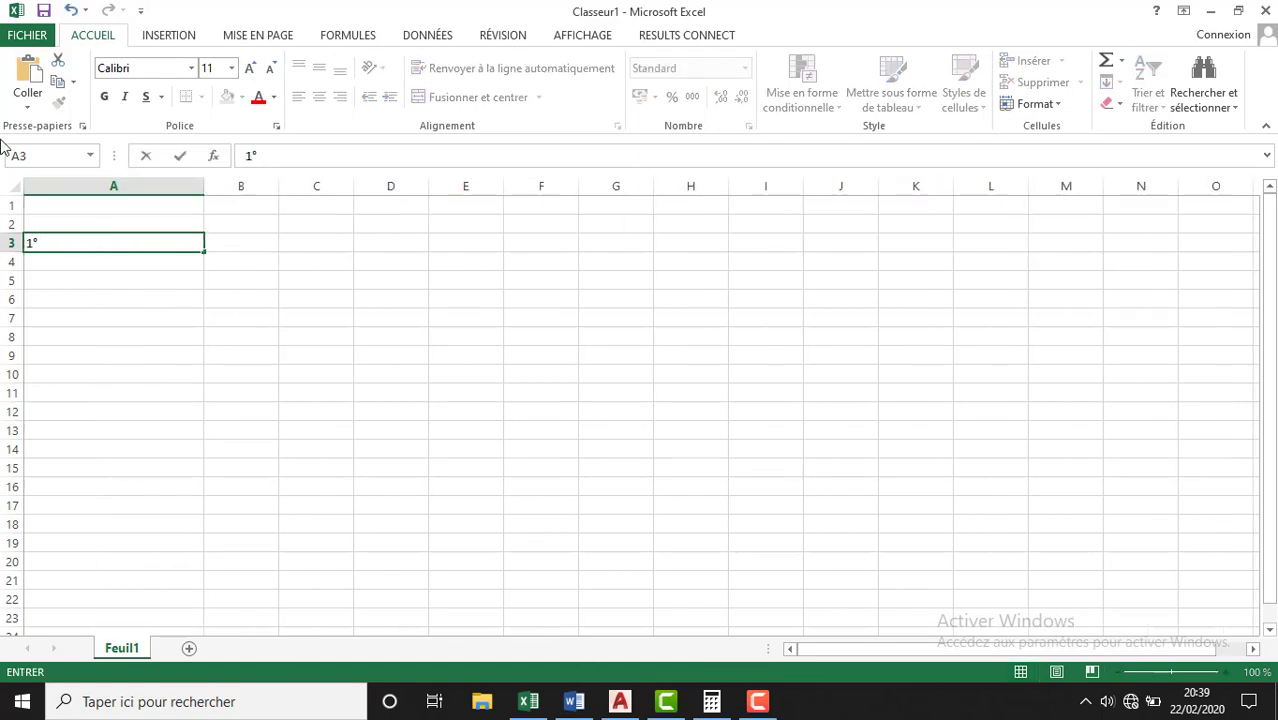
text())
text(carr)
text(ela)
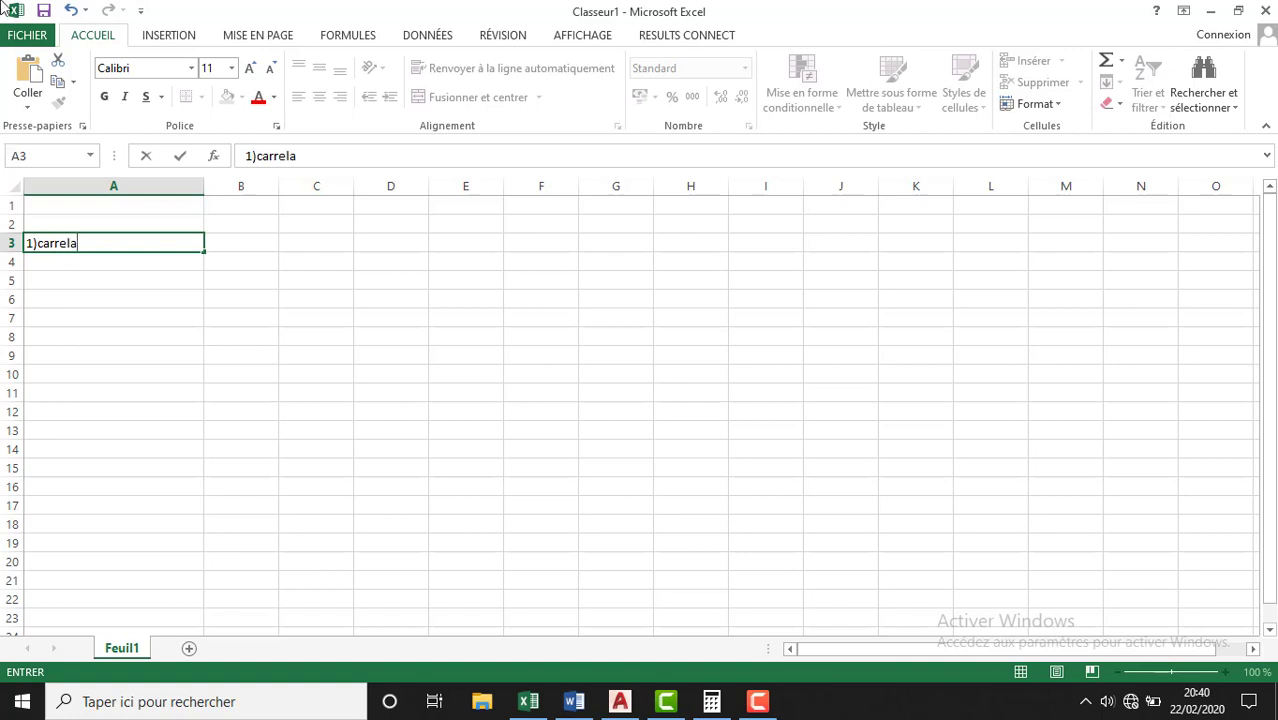
text(ge)
click(95, 261)
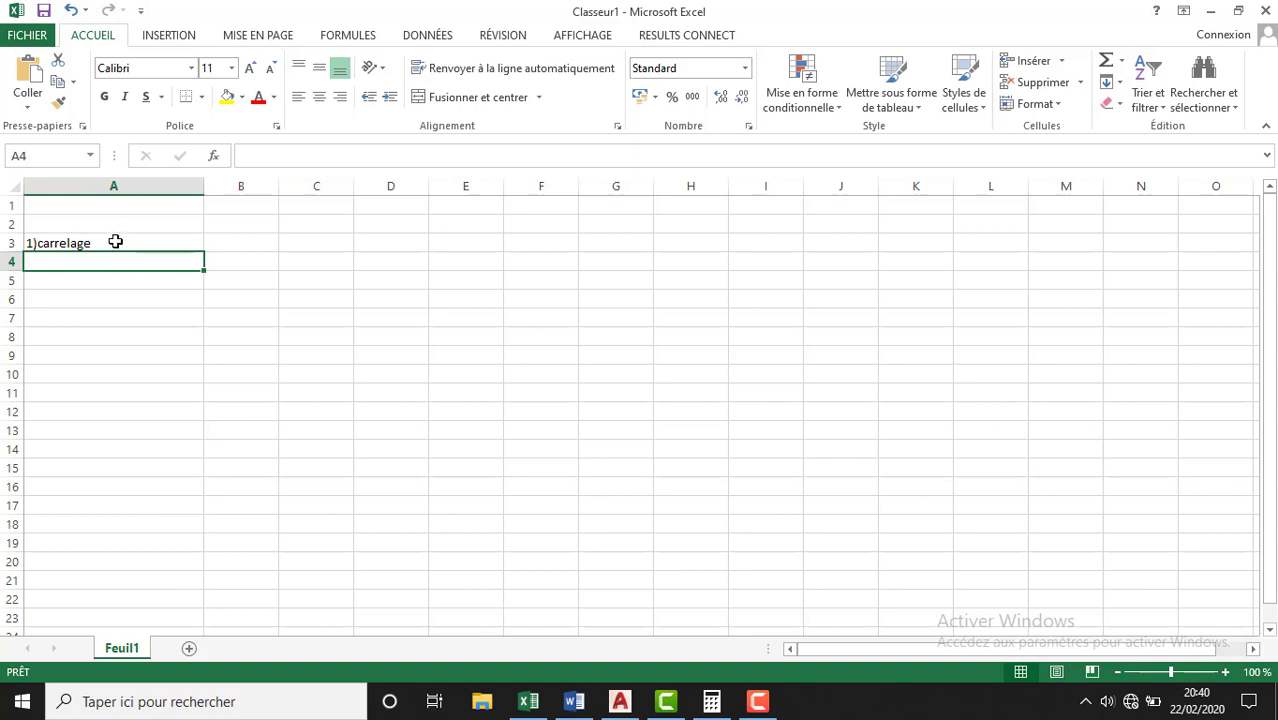
- Change cell A3 from 1)carrelage to 1)protection
click(115, 242)
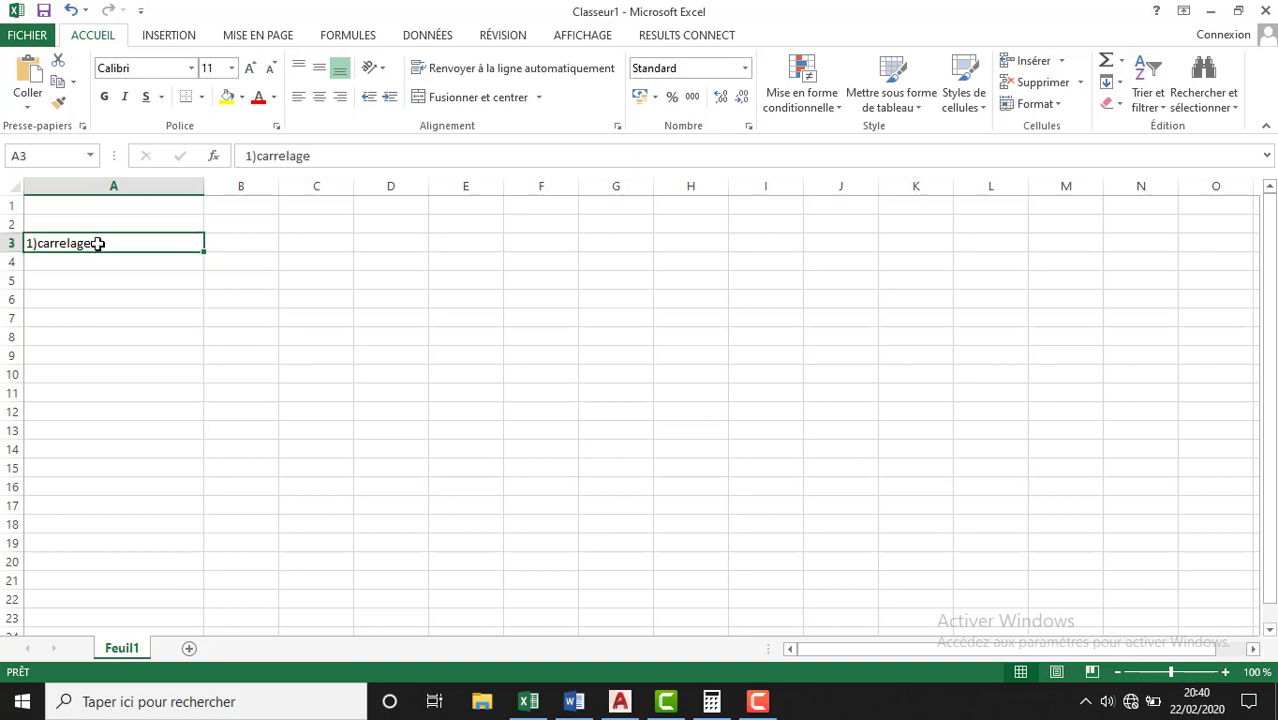
double_click(97, 243)
key(BackSpace)
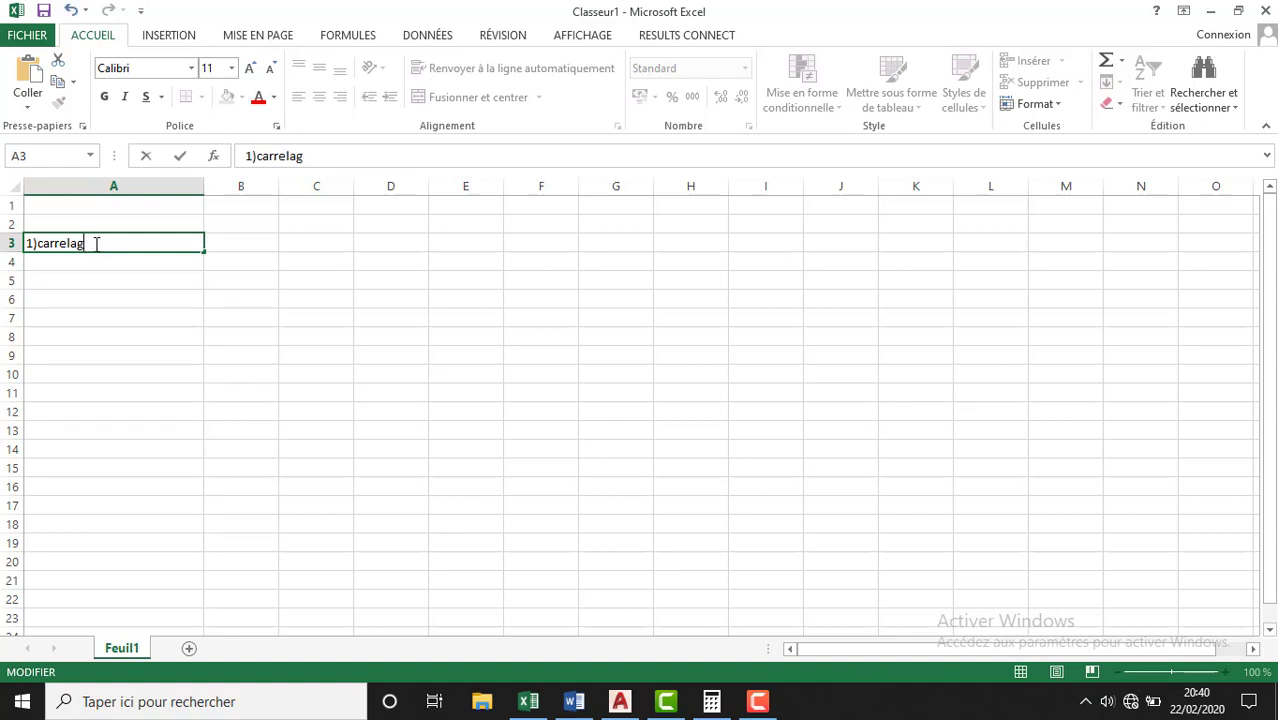
key(BackSpace)
key(BackSpace)
key(BackSpace)
key(BackSpace)
key(BackSpace)
key(BackSpace)
key(BackSpace)
key(BackSpace)
text(p)
text(rote)
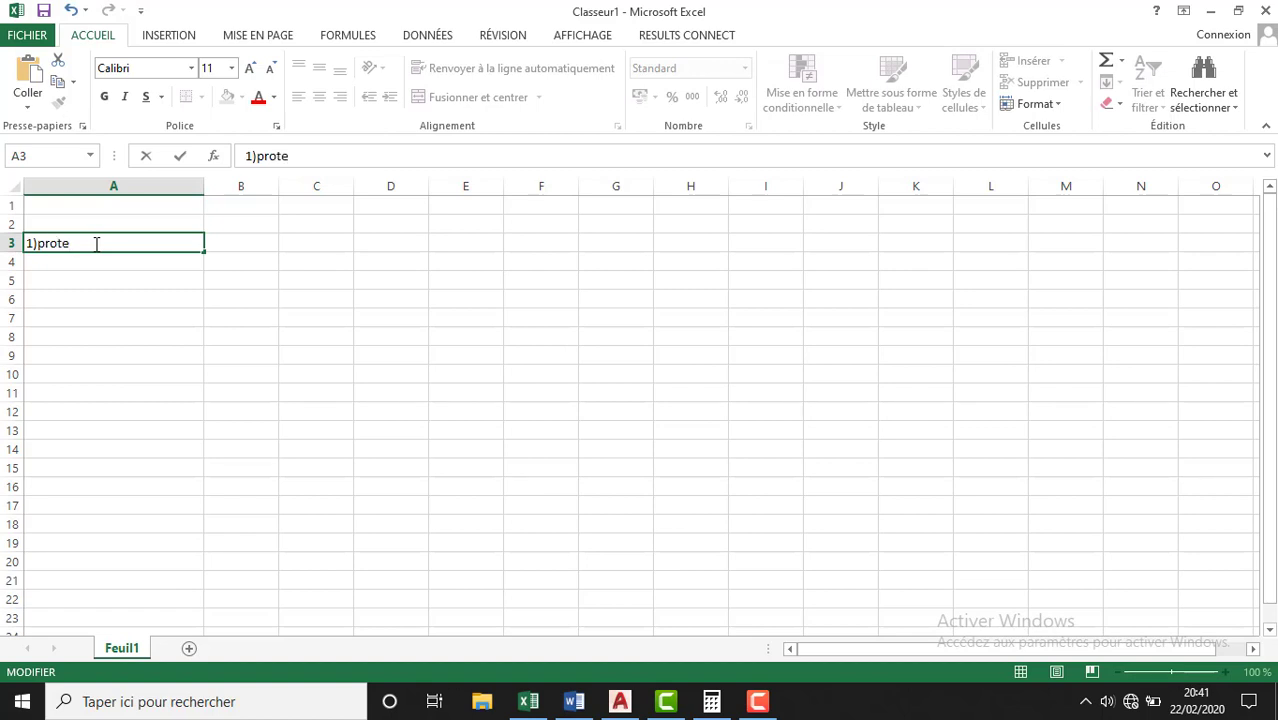
text(ct)
text(ion)
click(91, 270)
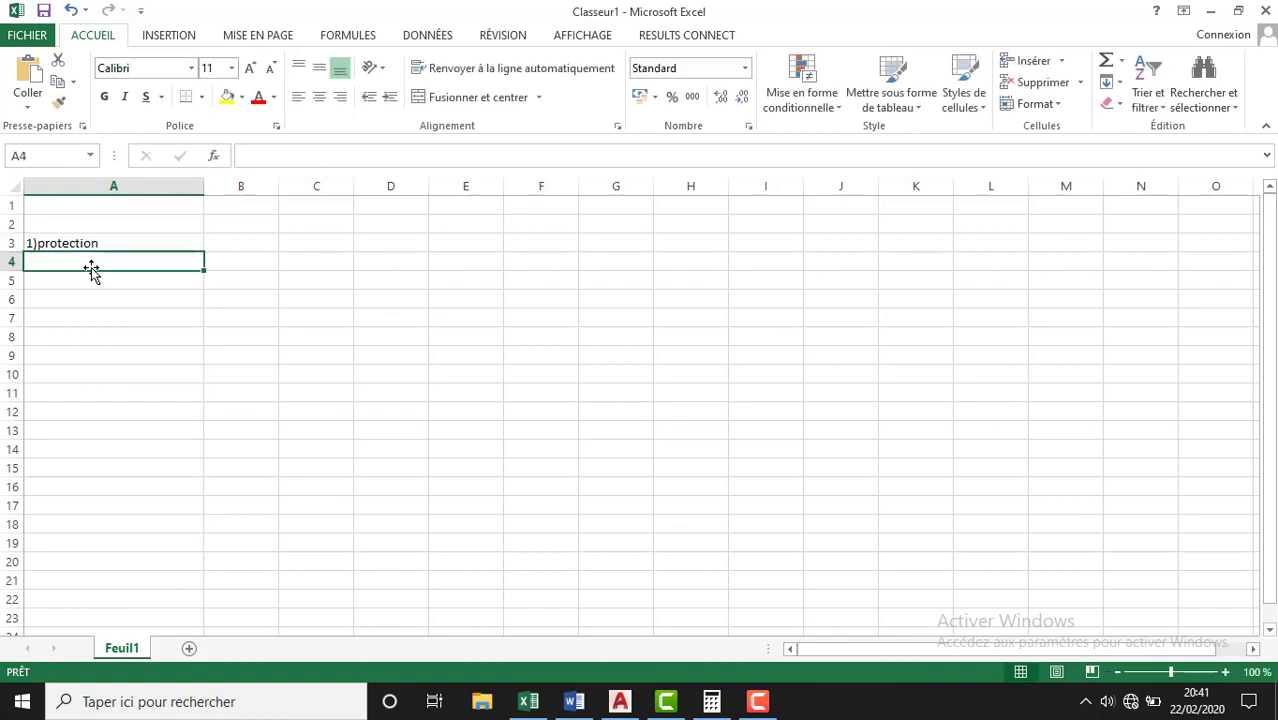
- Enter '2) lit de sable' in A4 and '3)étanchité' in A5
text(lit)
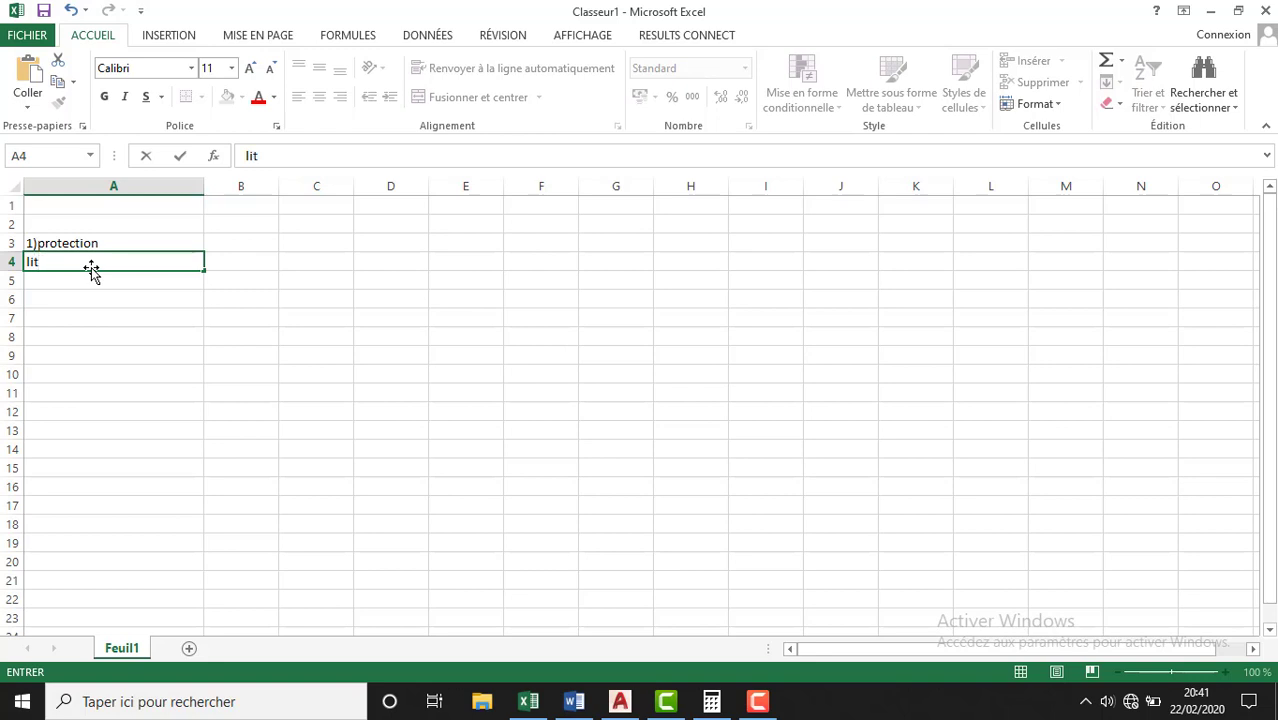
key(BackSpace)
key(BackSpace)
key(BackSpace)
text(2)
key(BackSpace)
text(2))
text( lit )
text(de s)
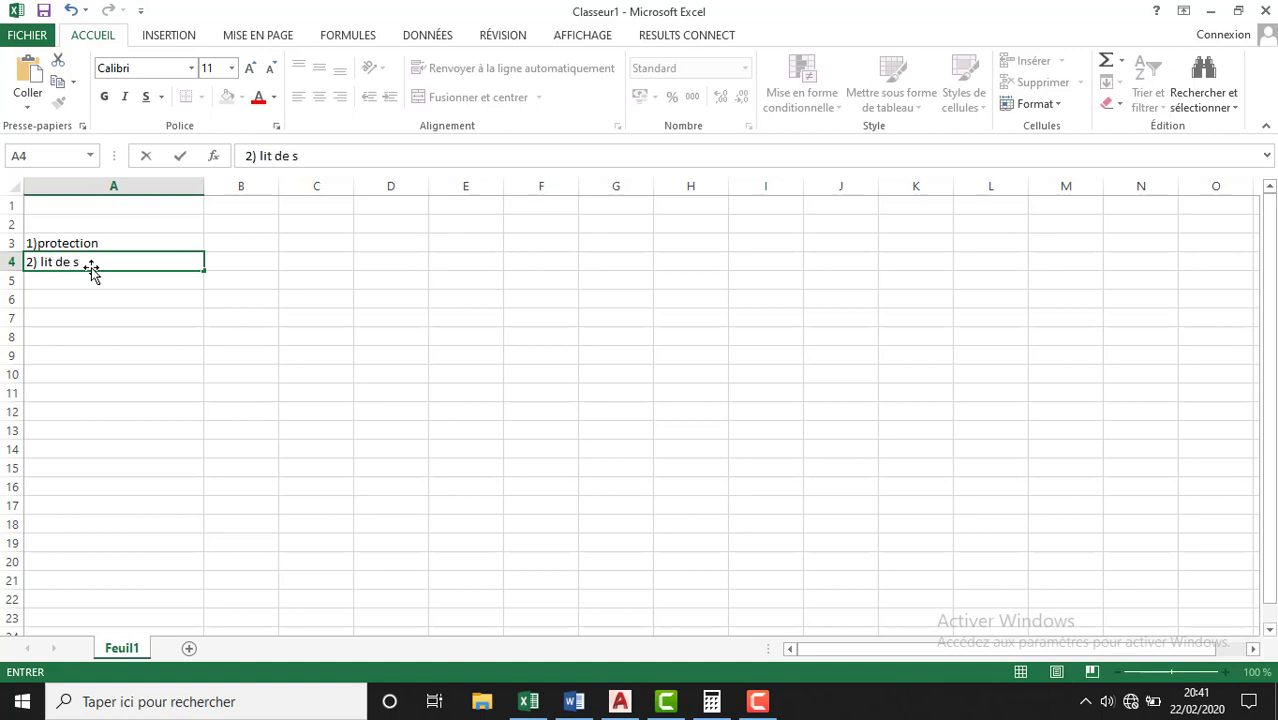
text(able)
click(90, 281)
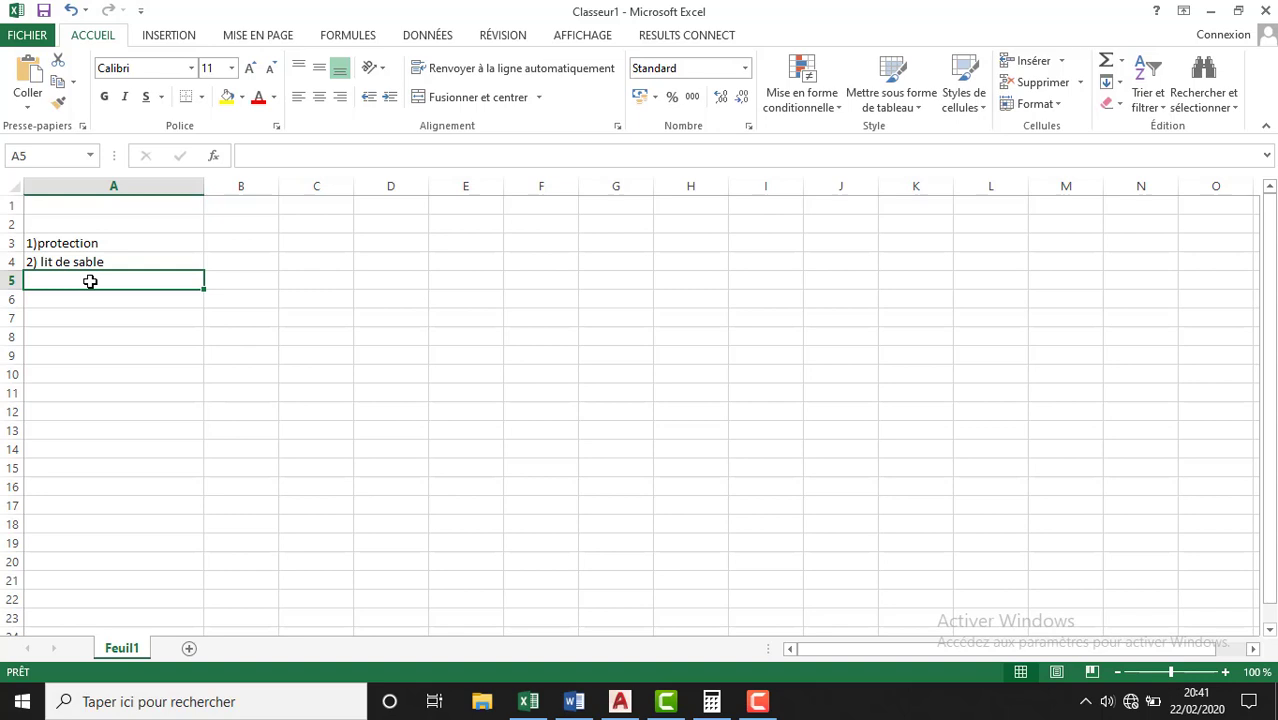
text(3))
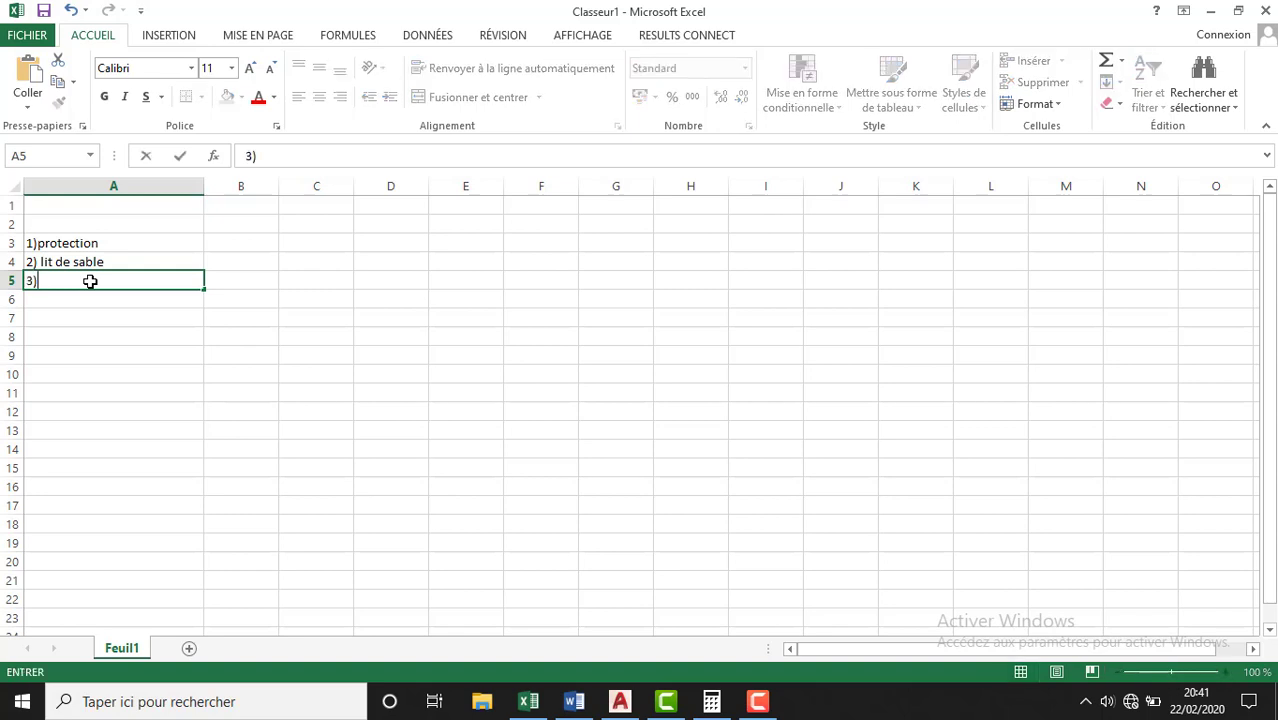
text(éta)
text(nch)
text(ité)
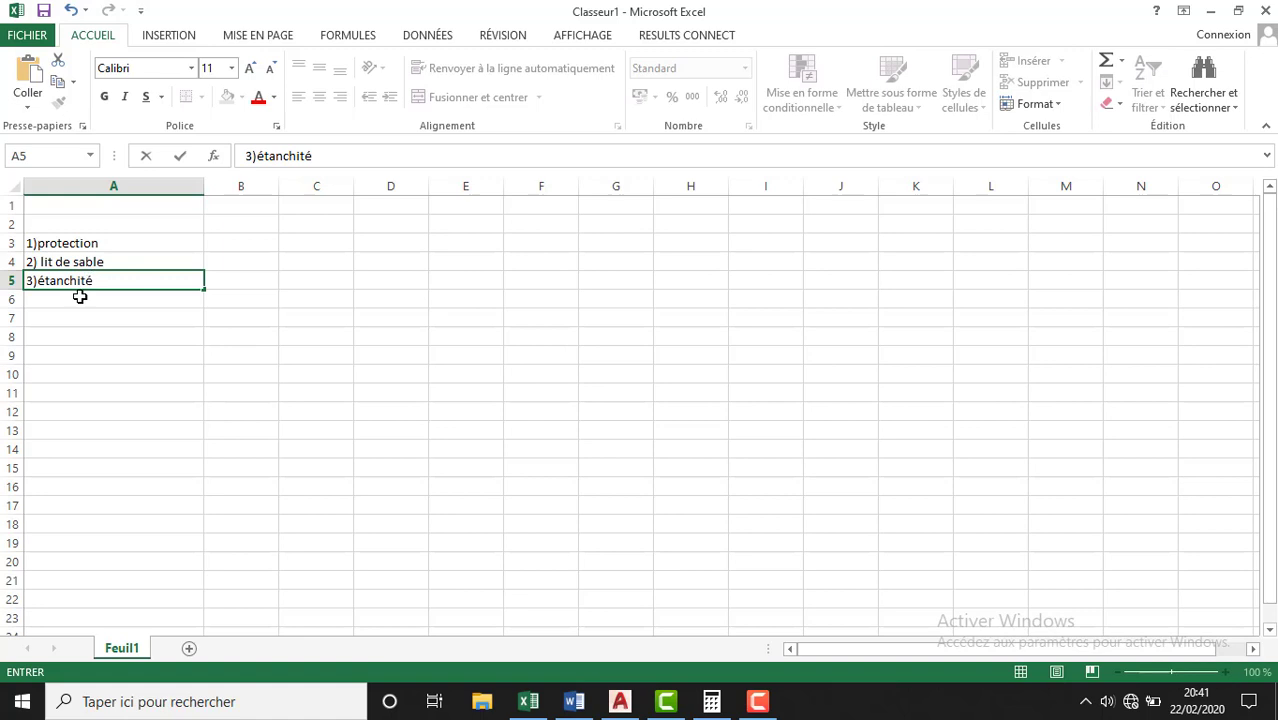
click(78, 303)
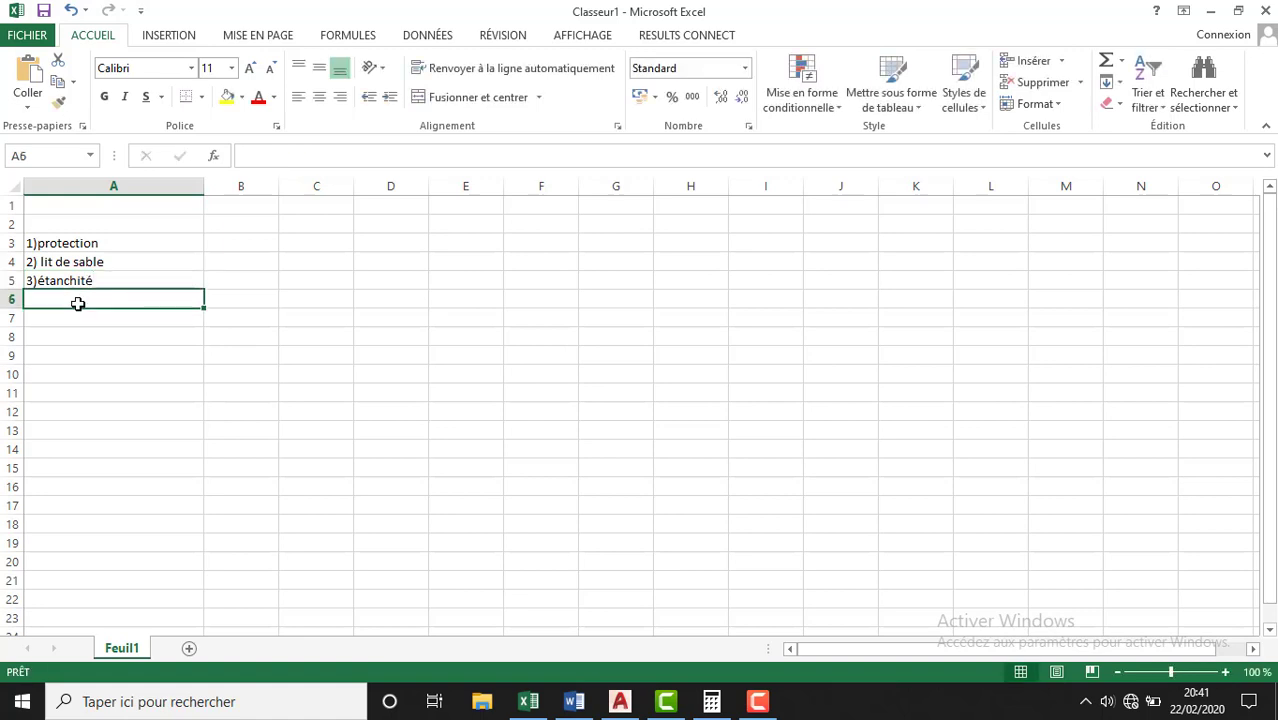
- Type the fourth layer into A6, entered as 4)mportie
text(4))
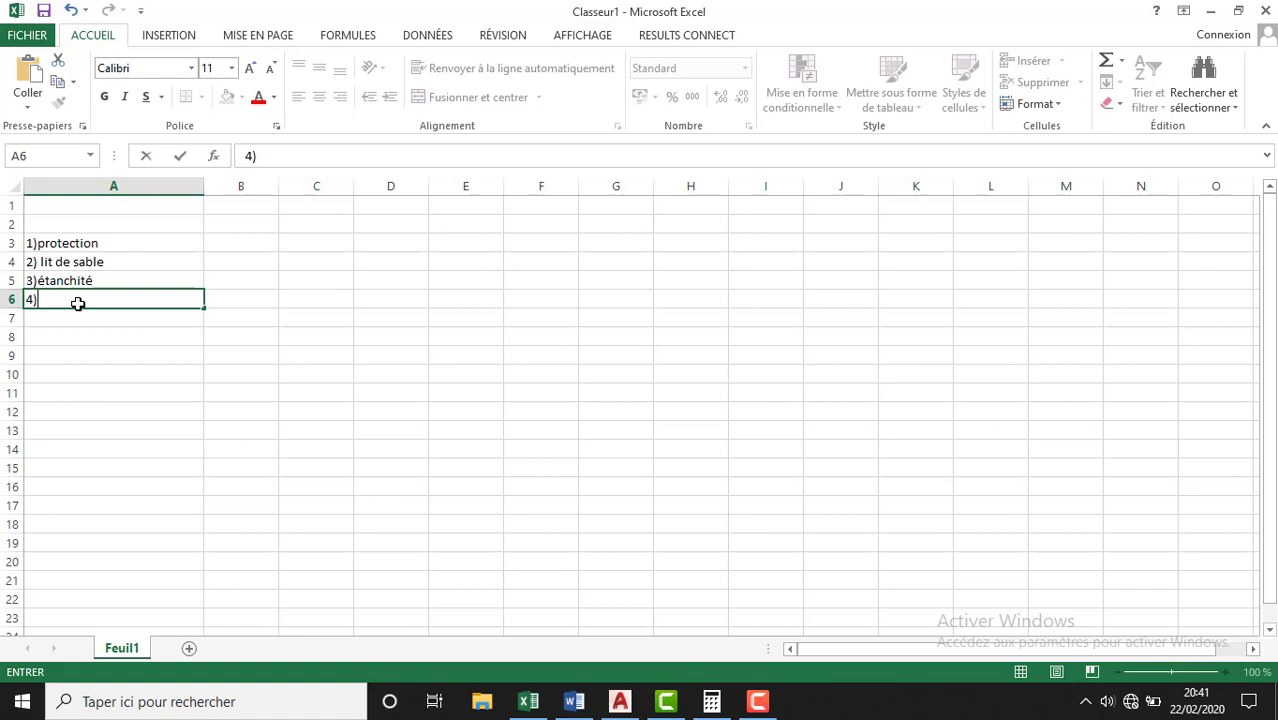
text())
text(mo)
key(BackSpace)
key(BackSpace)
key(BackSpace)
key(BackSpace)
text()m)
text(portie)
key(Return)
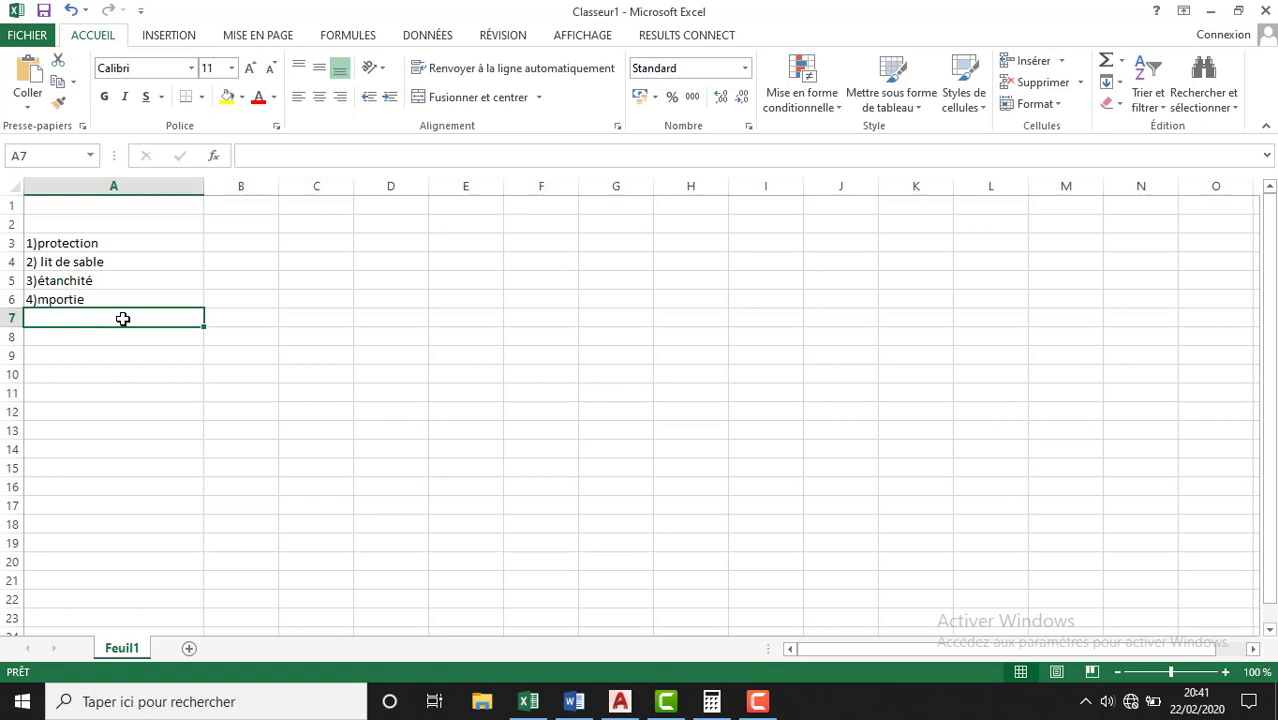
- Correct A6 to read 4)mortie, then type '5) forme de pente' into A7
click(123, 300)
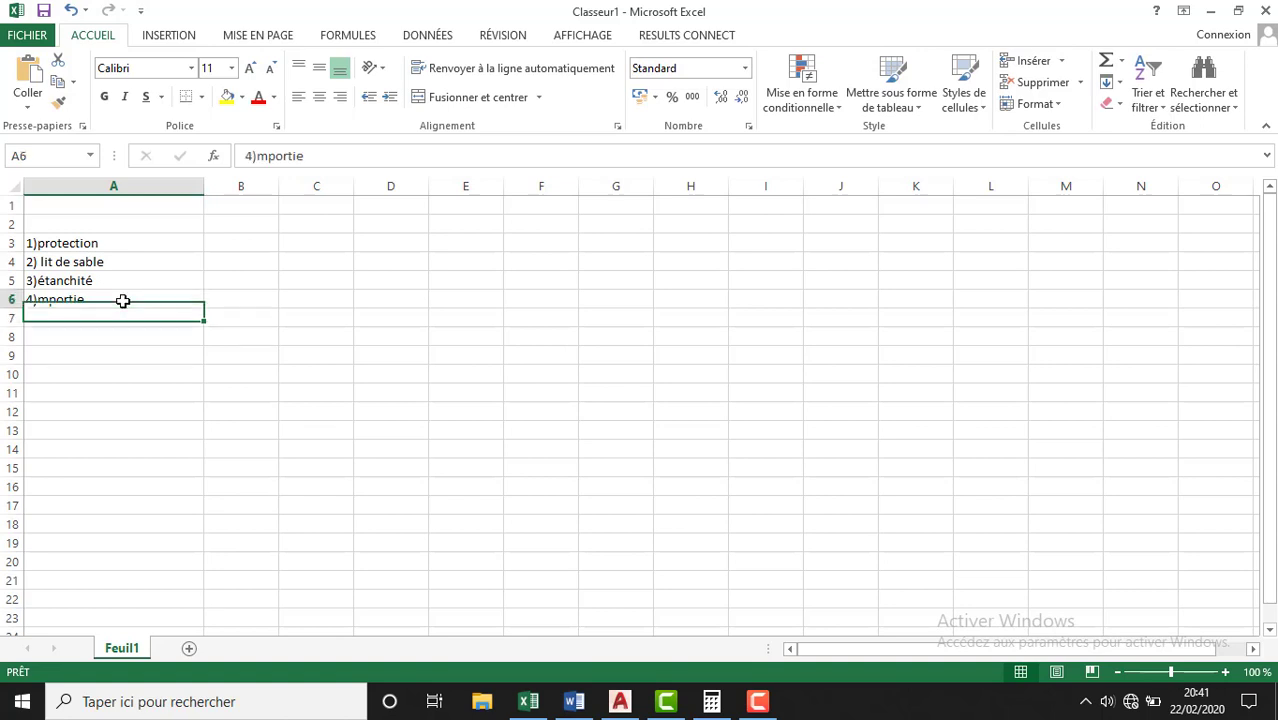
double_click(50, 299)
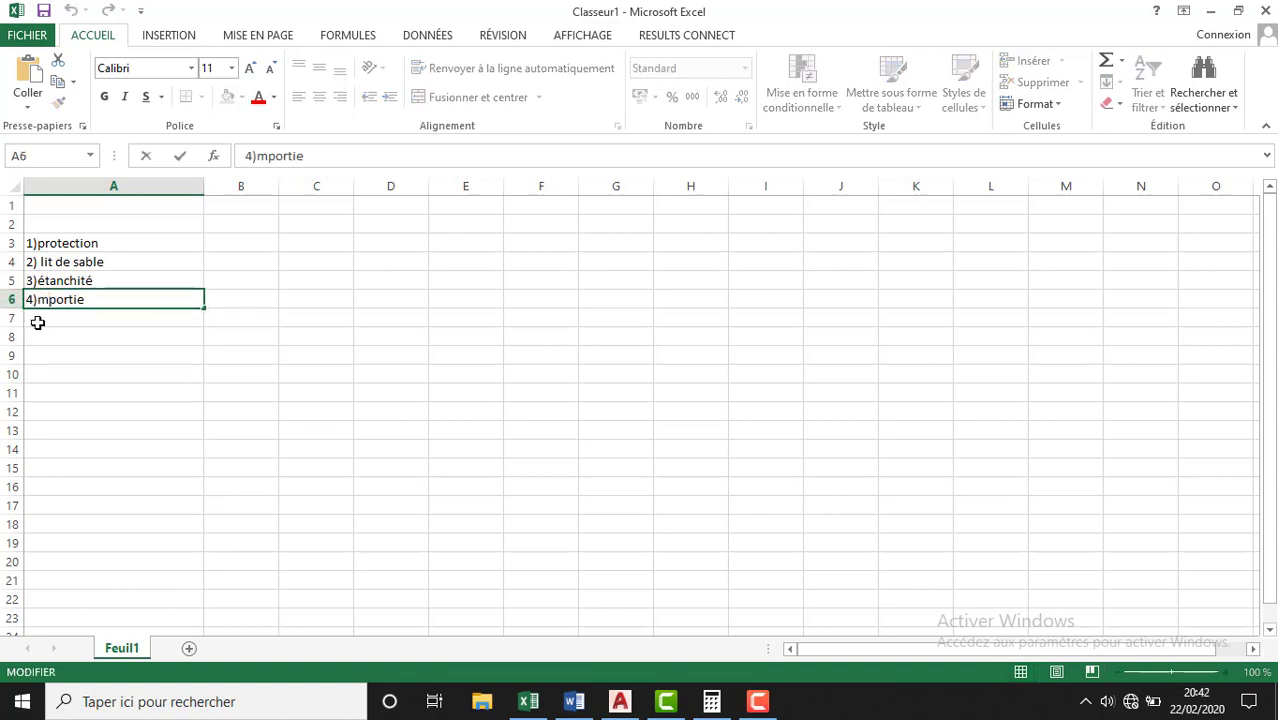
key(BackSpace)
text(mo)
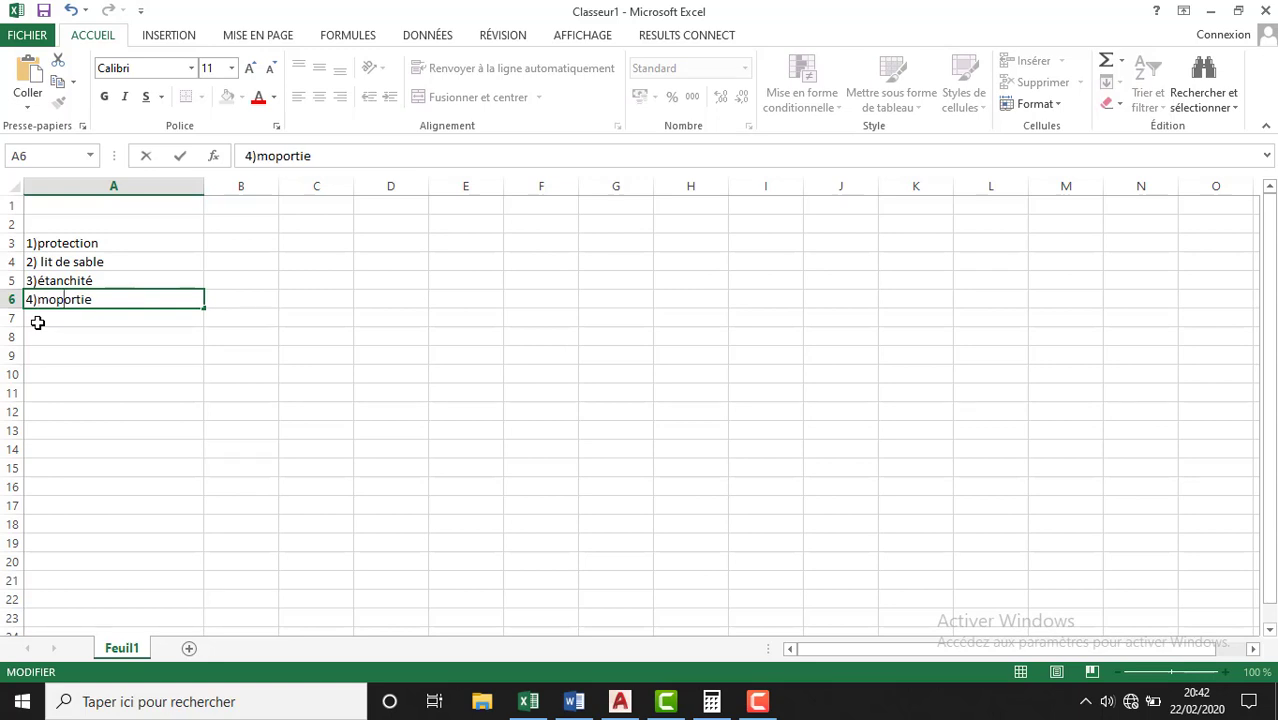
key(Delete)
key(BackSpace)
click(57, 312)
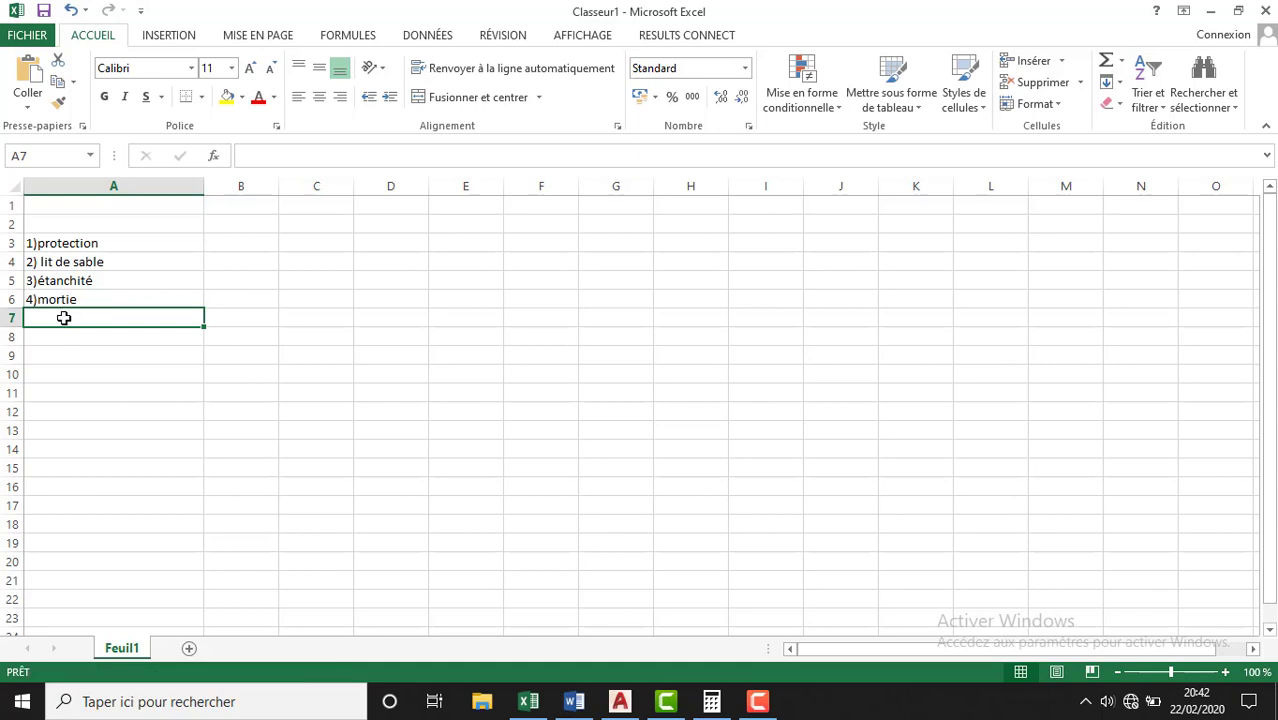
double_click(63, 318)
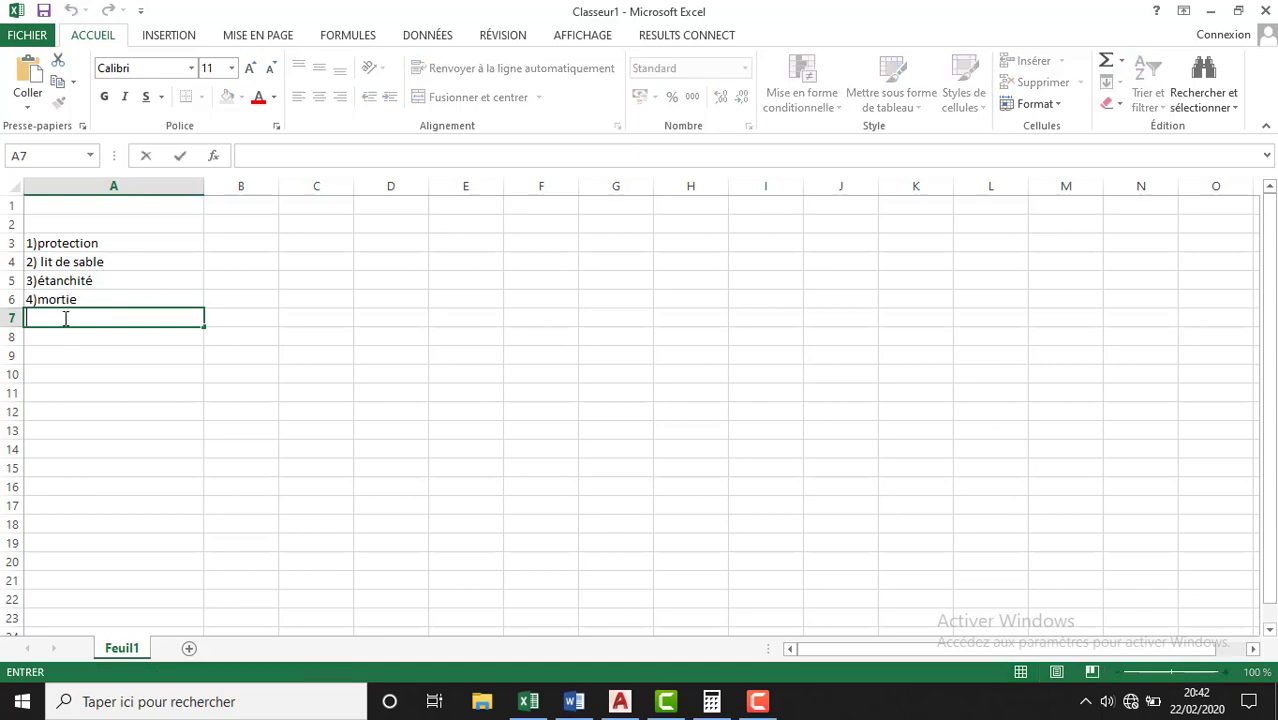
text(5) )
text(fo)
text(rm)
text(e)
text( de p)
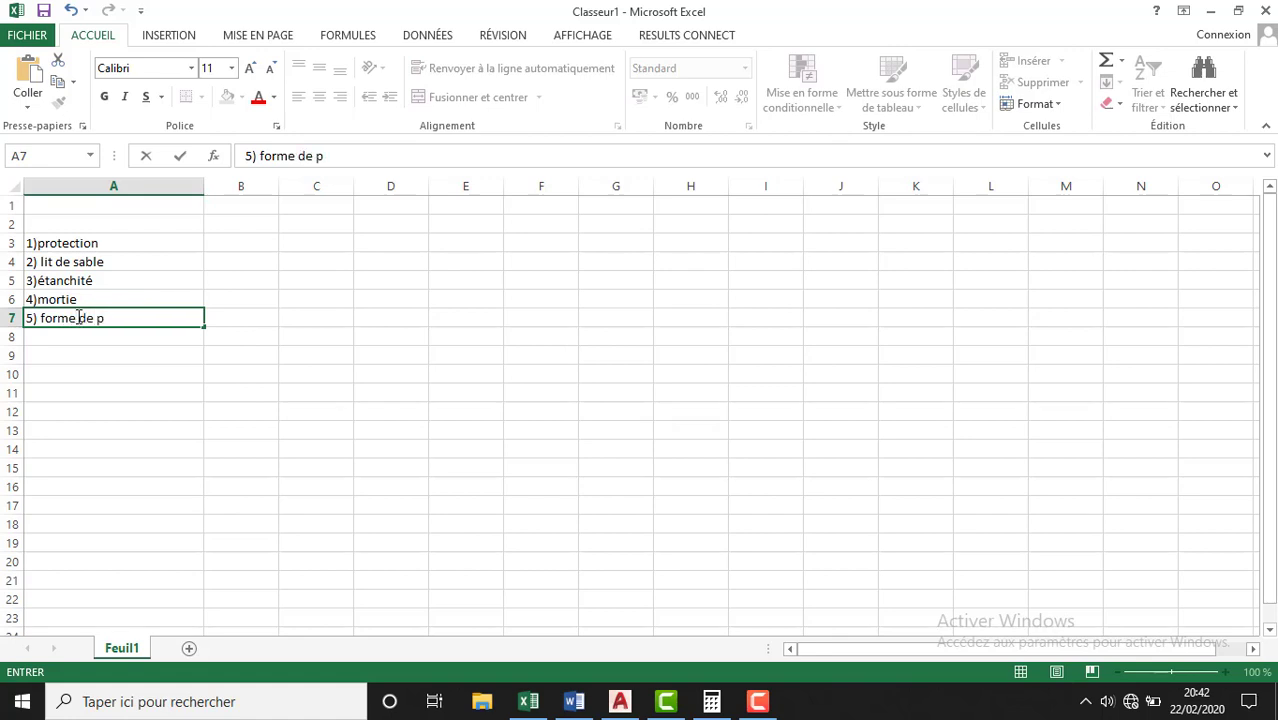
text(ente)
- Commit forme de pente and enter '7)cloison légére' in A8, fixing typos
click(99, 337)
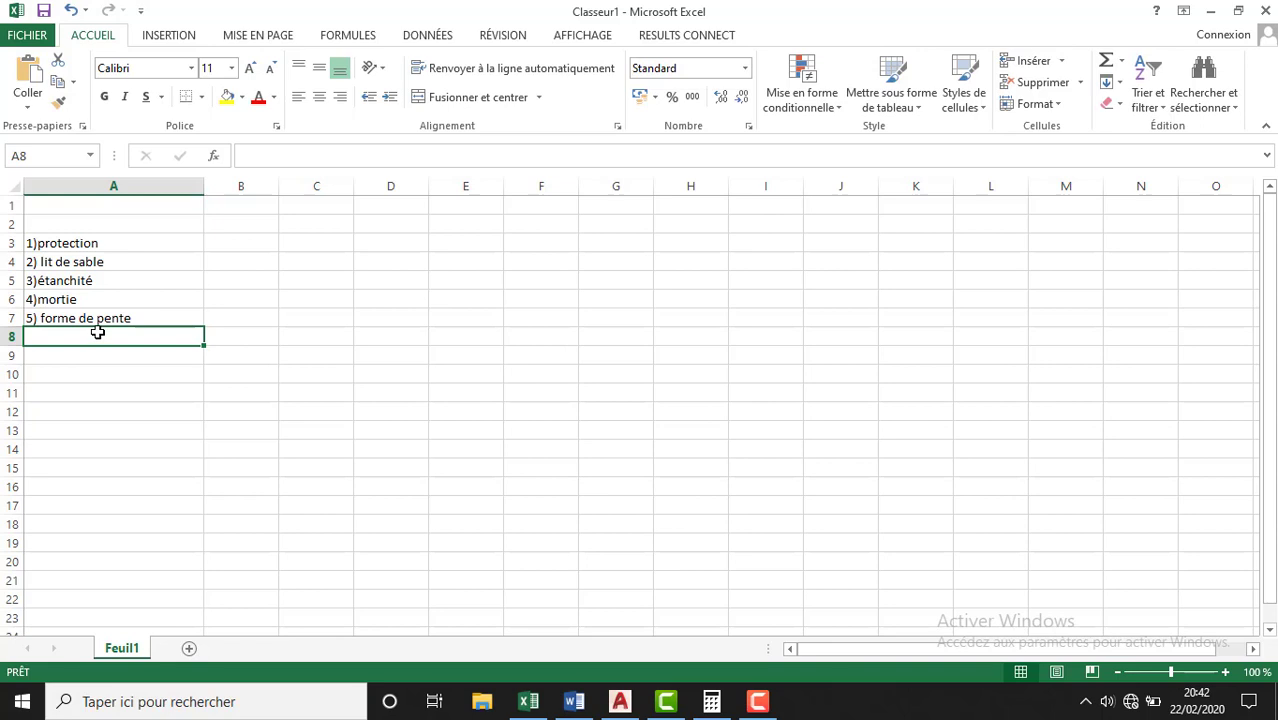
text(6)
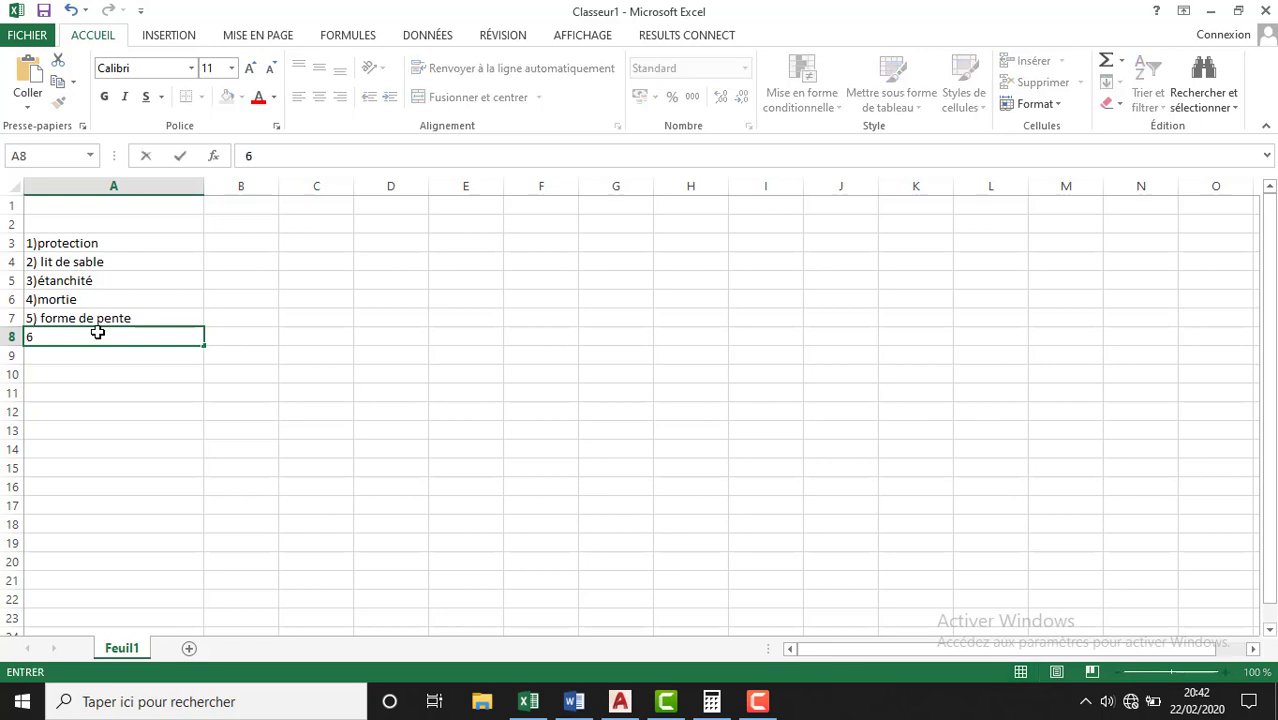
text())
key(BackSpace)
key(BackSpace)
text(7))
text(col)
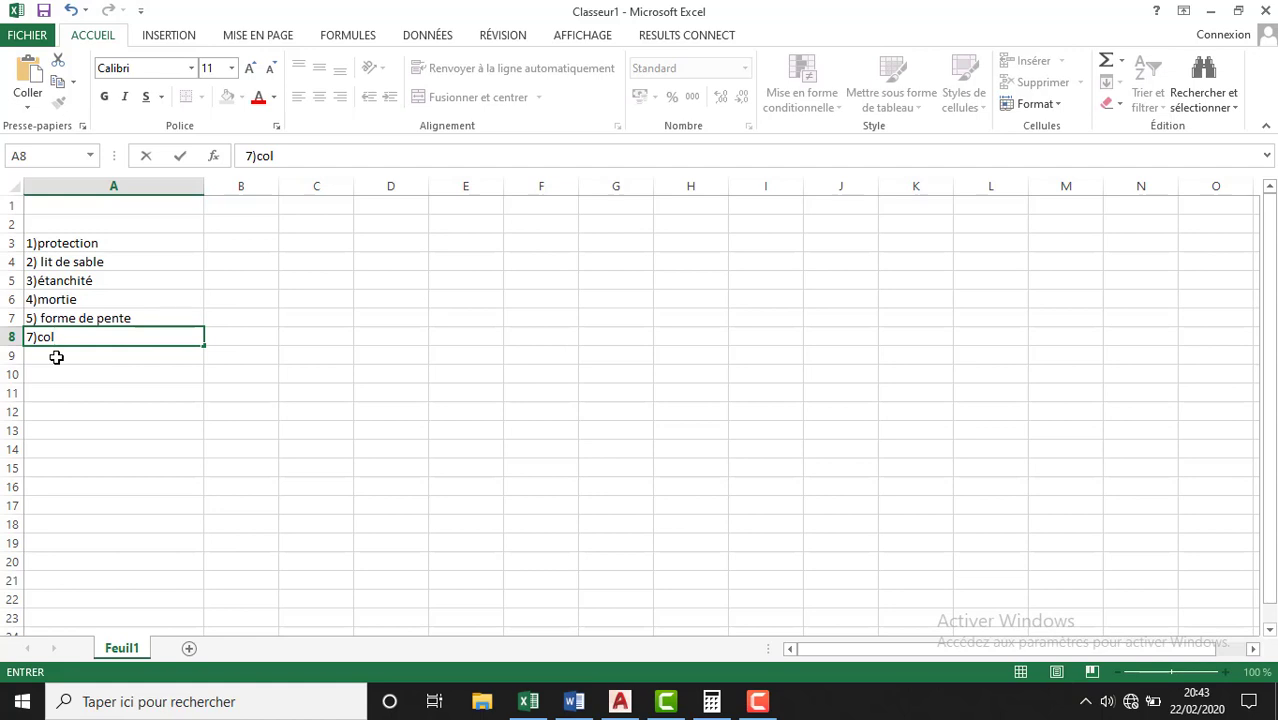
text(i)
key(BackSpace)
key(BackSpace)
key(BackSpace)
text(loi)
text(s)
text(on )
text(lé)
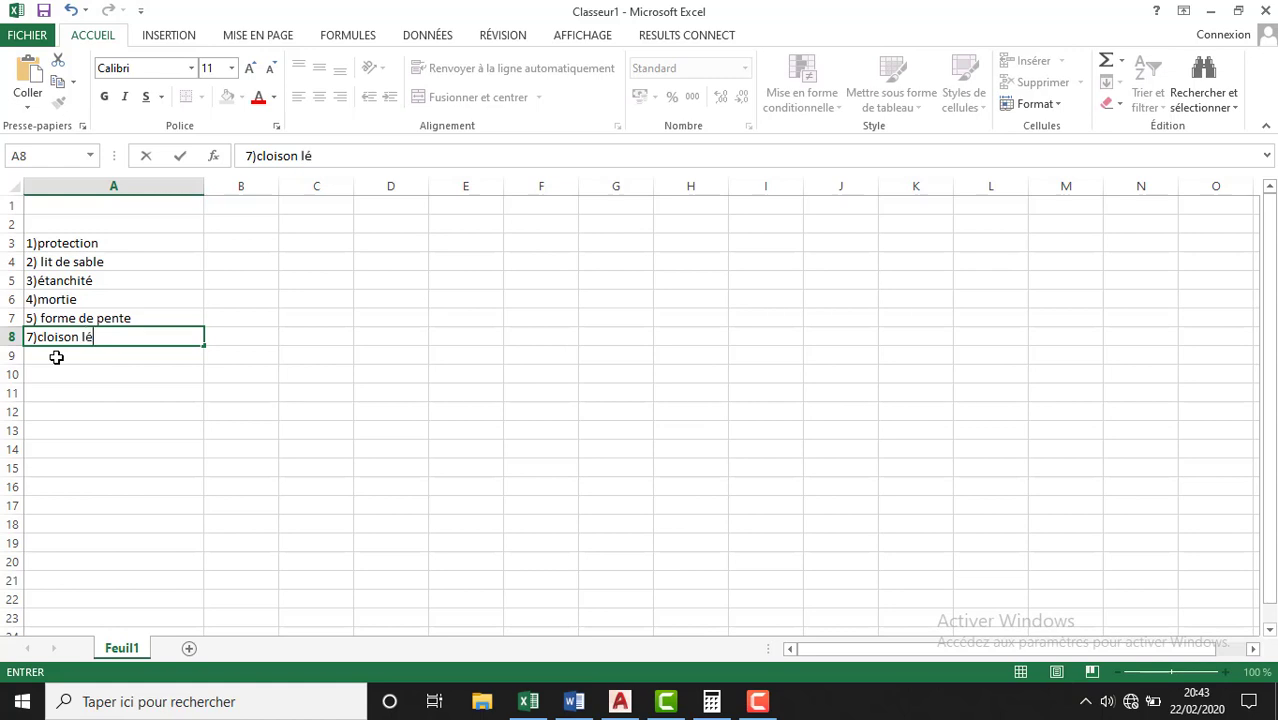
text(gér)
text(e)
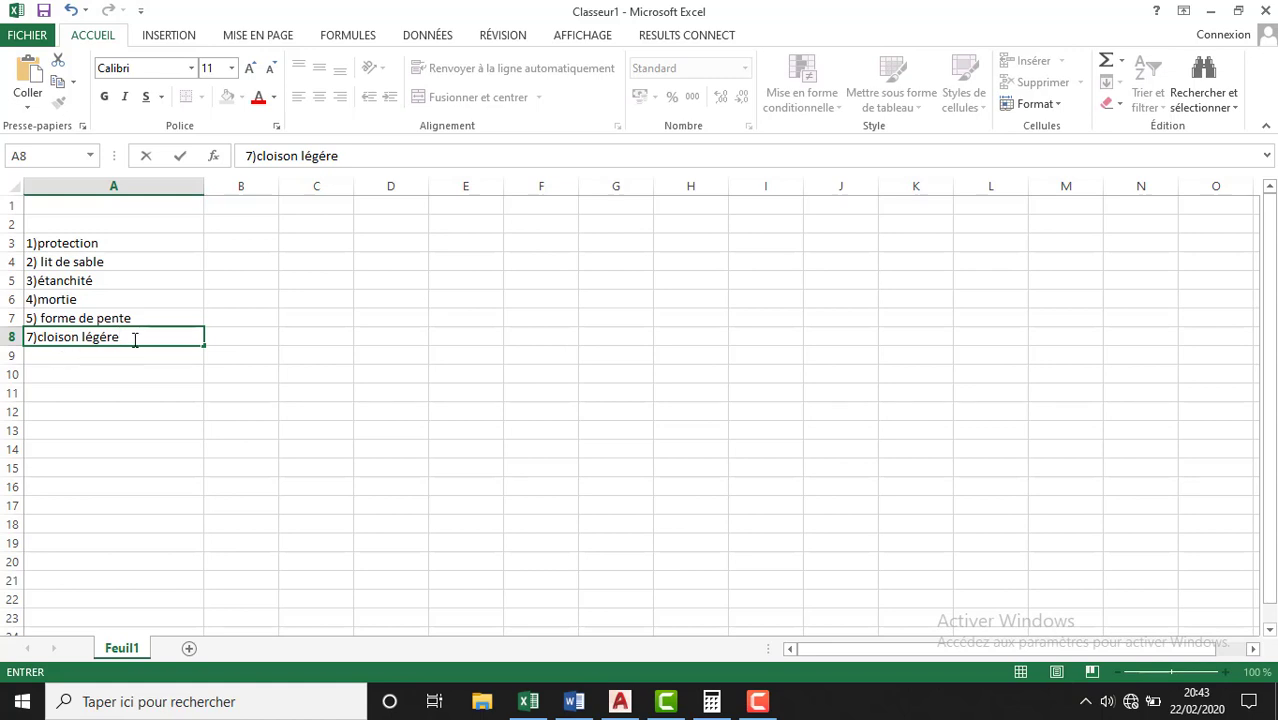
click(104, 360)
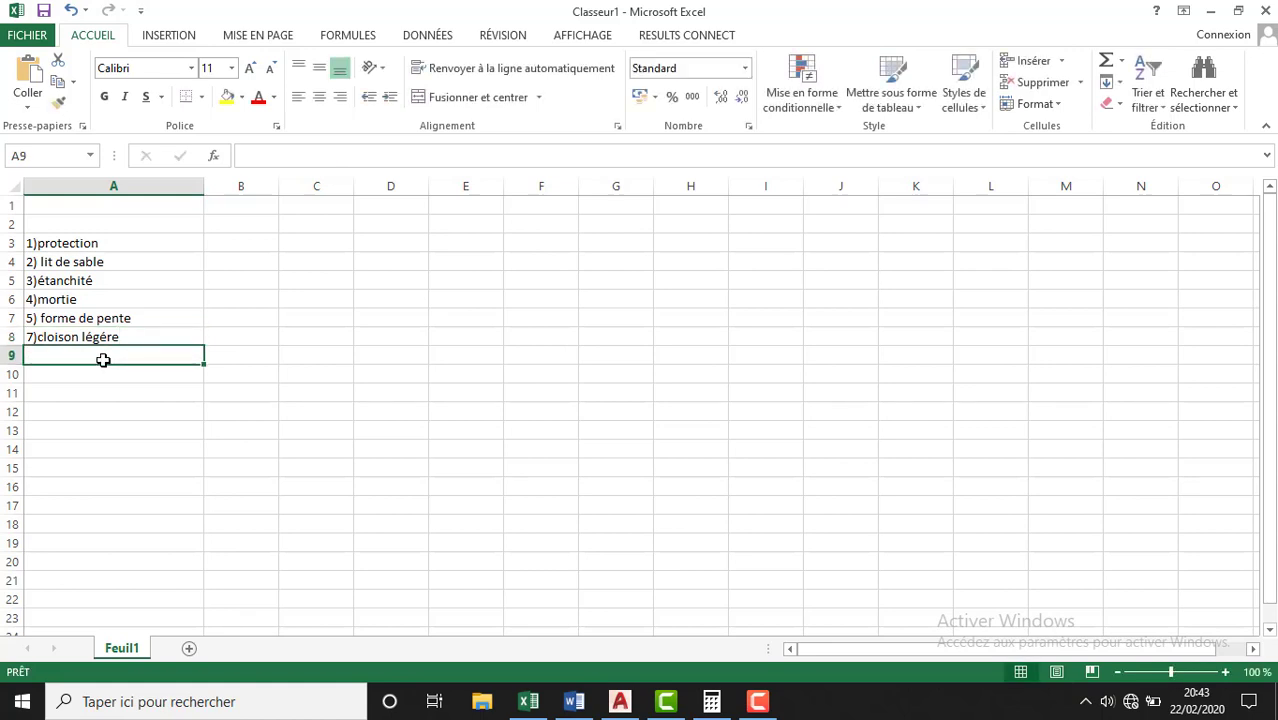
- Enter '6)corps de planchée' in A9, then select A10
text(6))
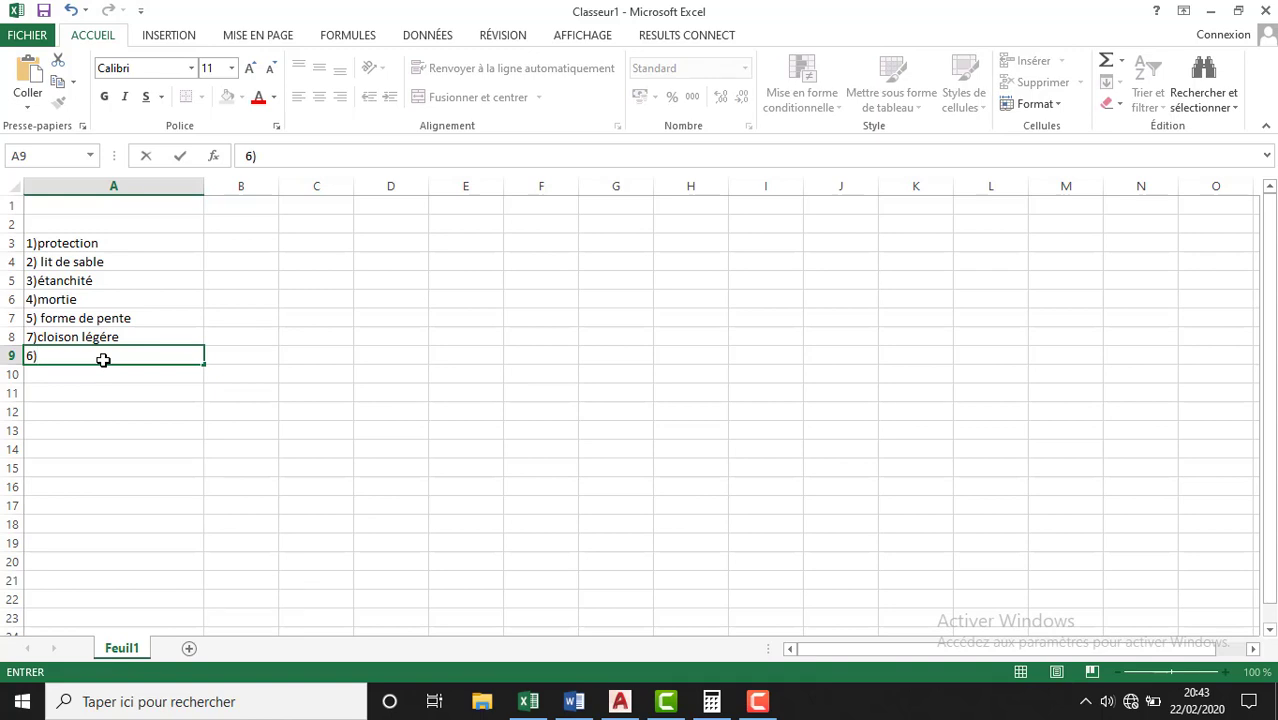
text(c)
text(or)
text(ps de )
text(planc)
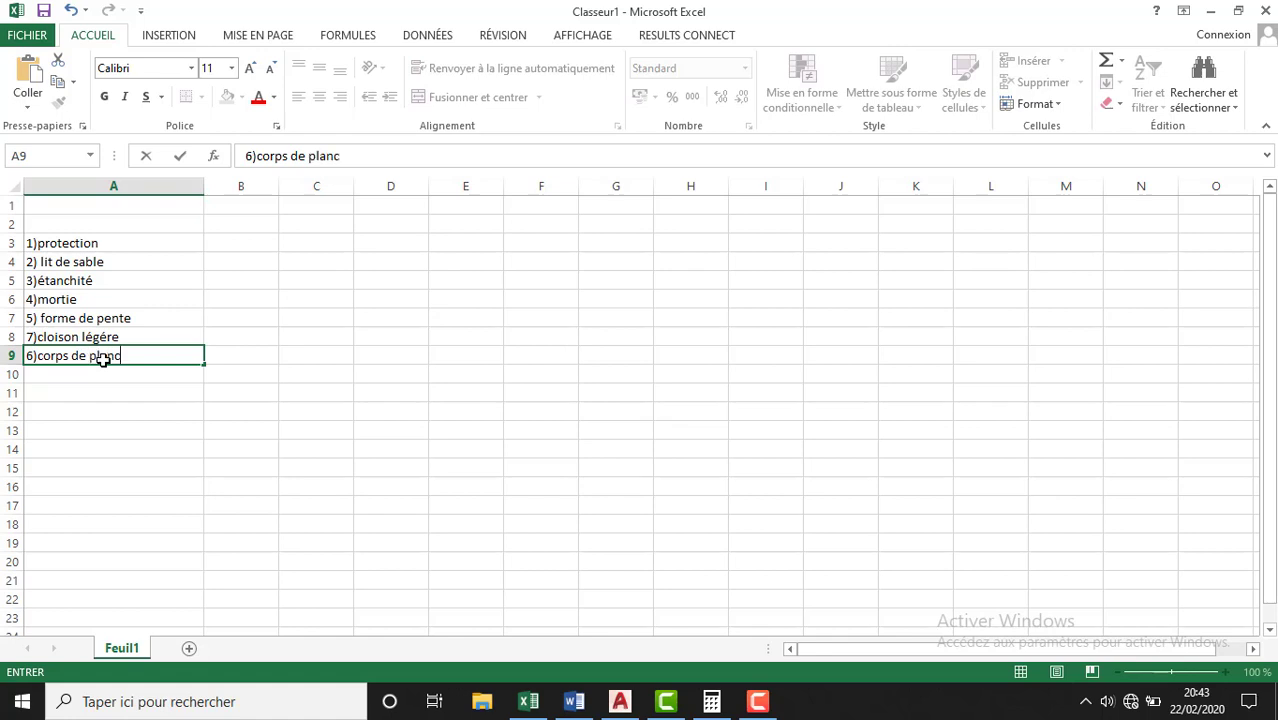
text(hé)
text(e)
click(160, 245)
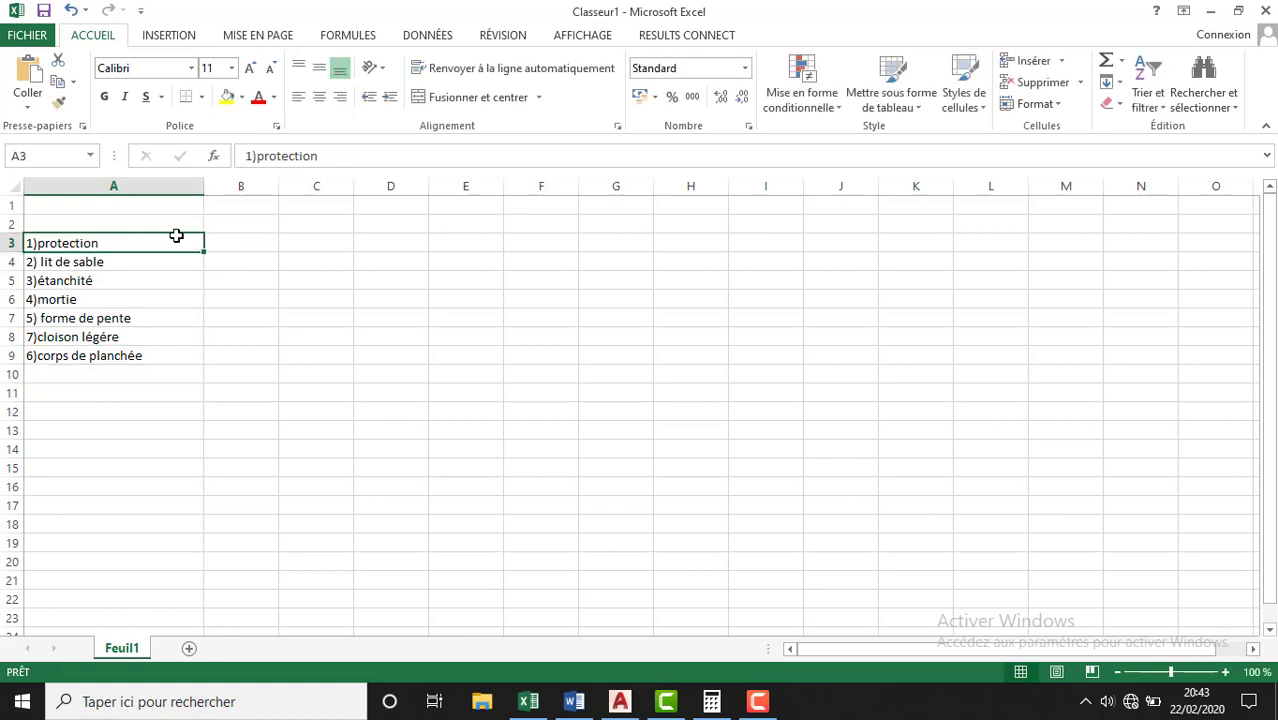
click(181, 221)
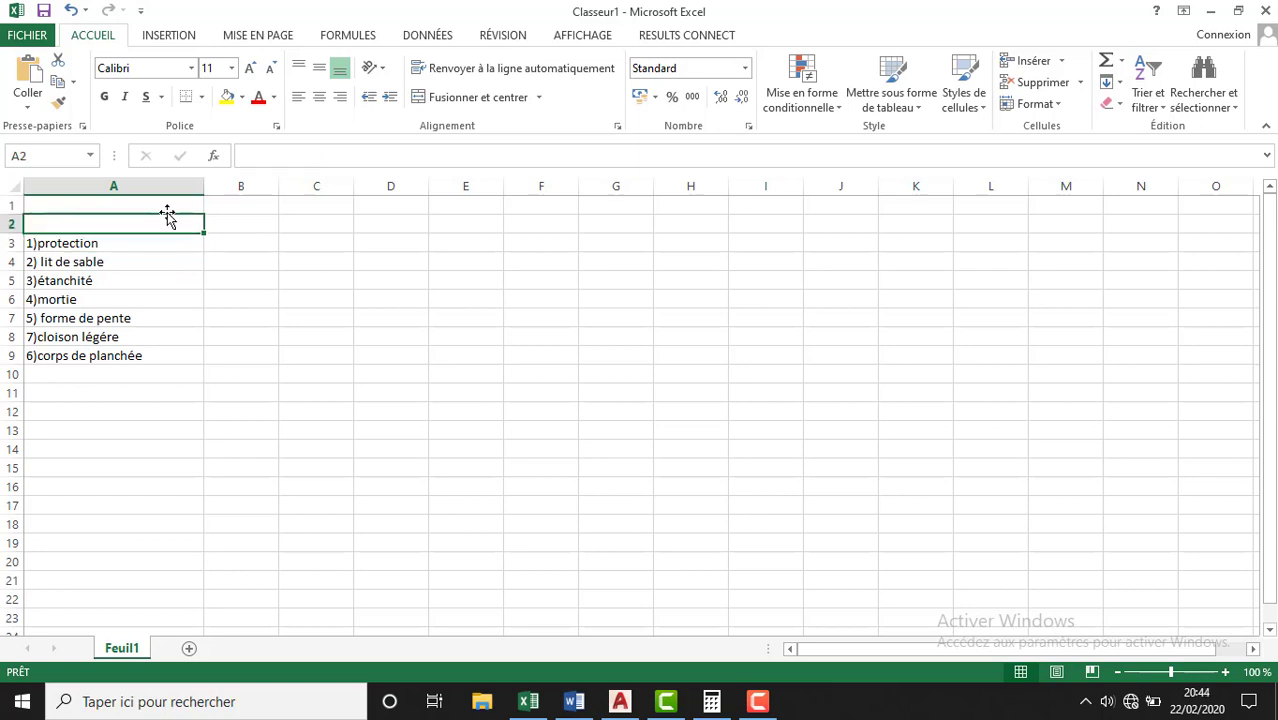
click(111, 378)
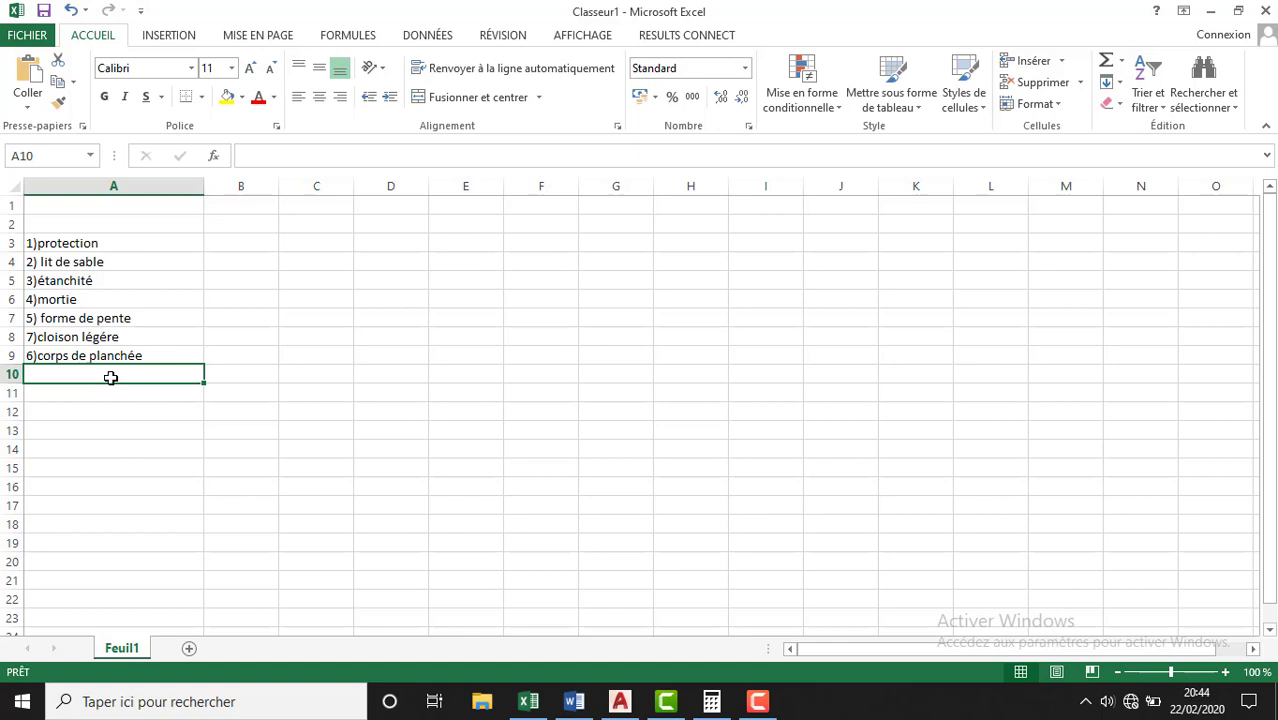
- Type the load label 'g(KN/m2)' in A10, correcting the lowercase k
text(g()
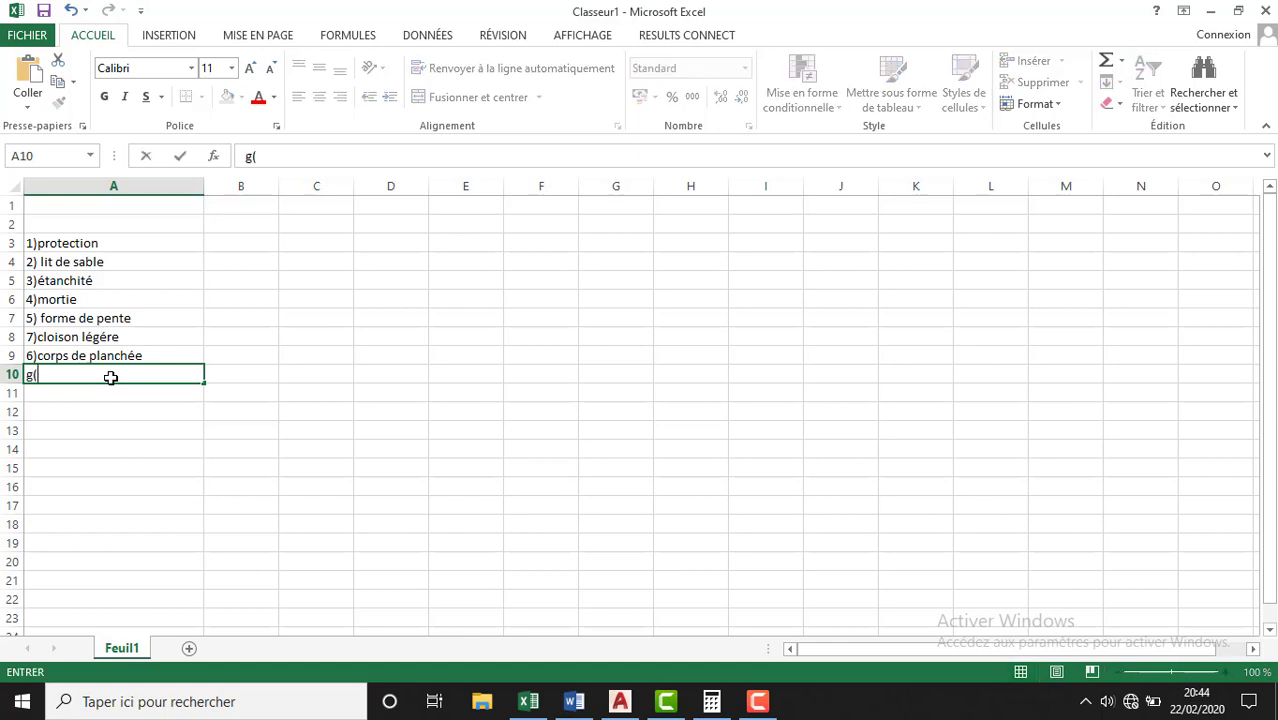
text(k)
key(BackSpace)
text(KN)
text(/)
text(m2)
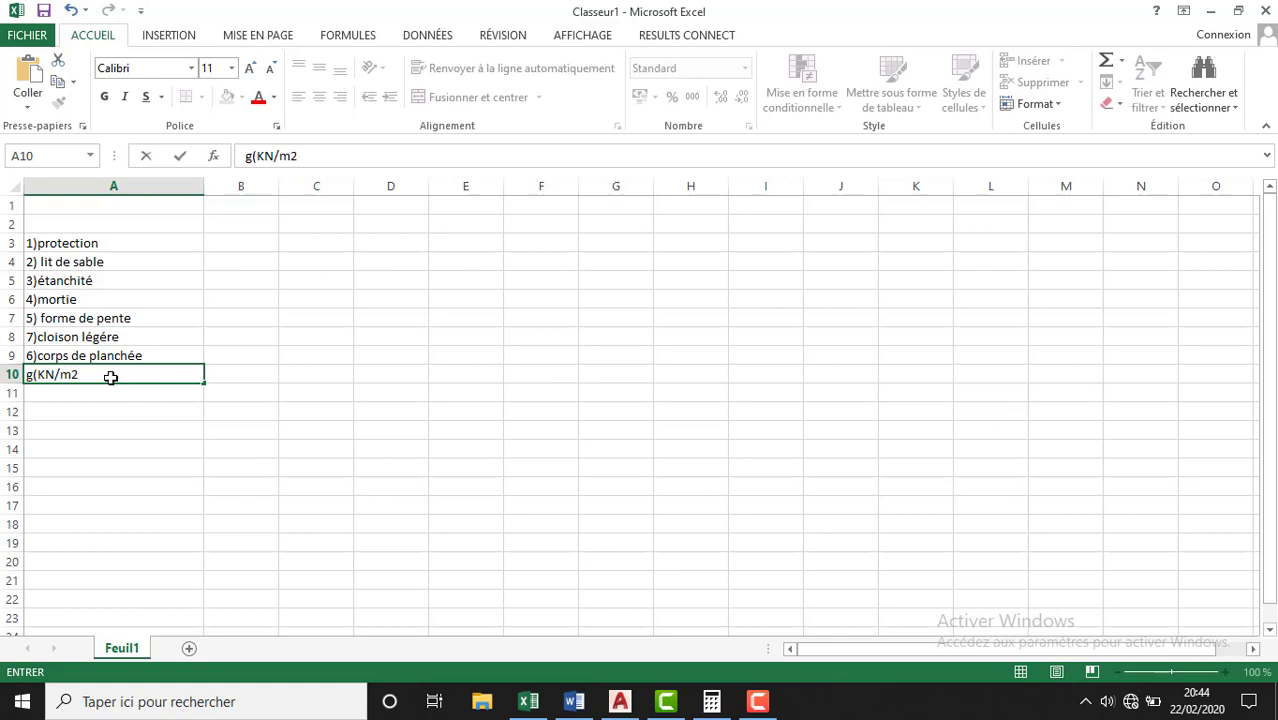
text())
click(139, 227)
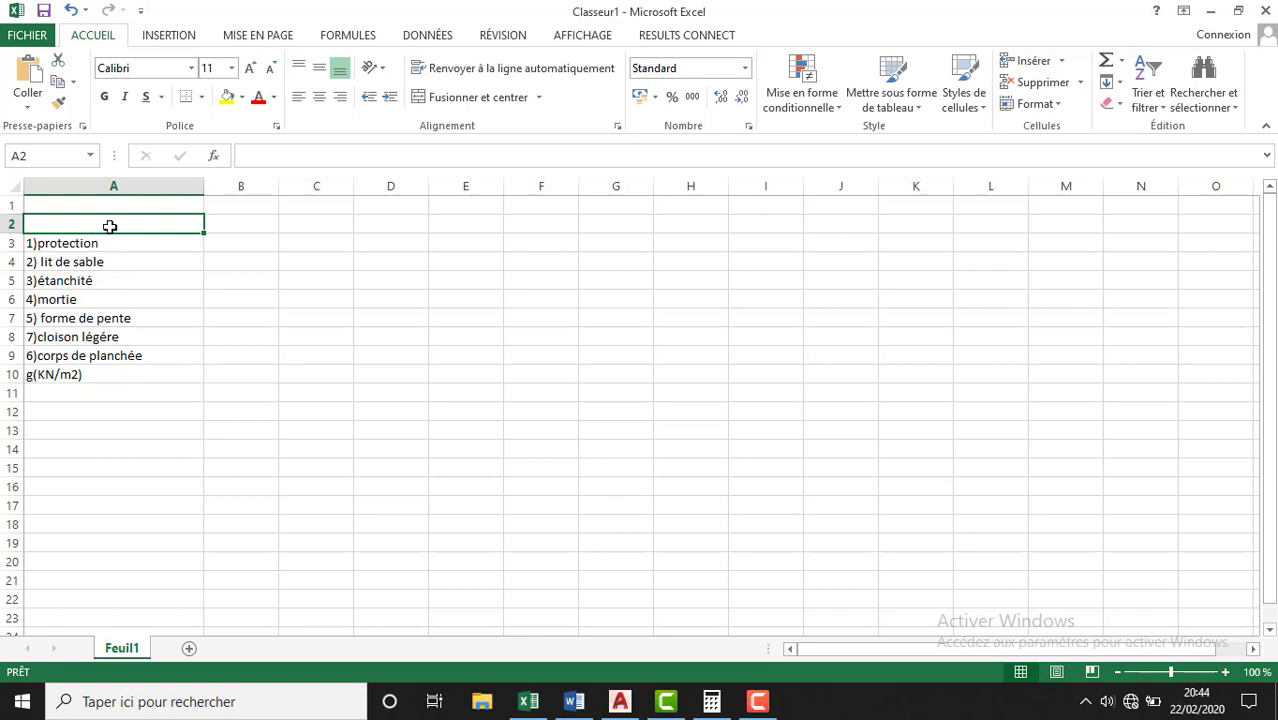
- Enter the headings 'designation' in A2 and 'ép(m)' in B2
text(de)
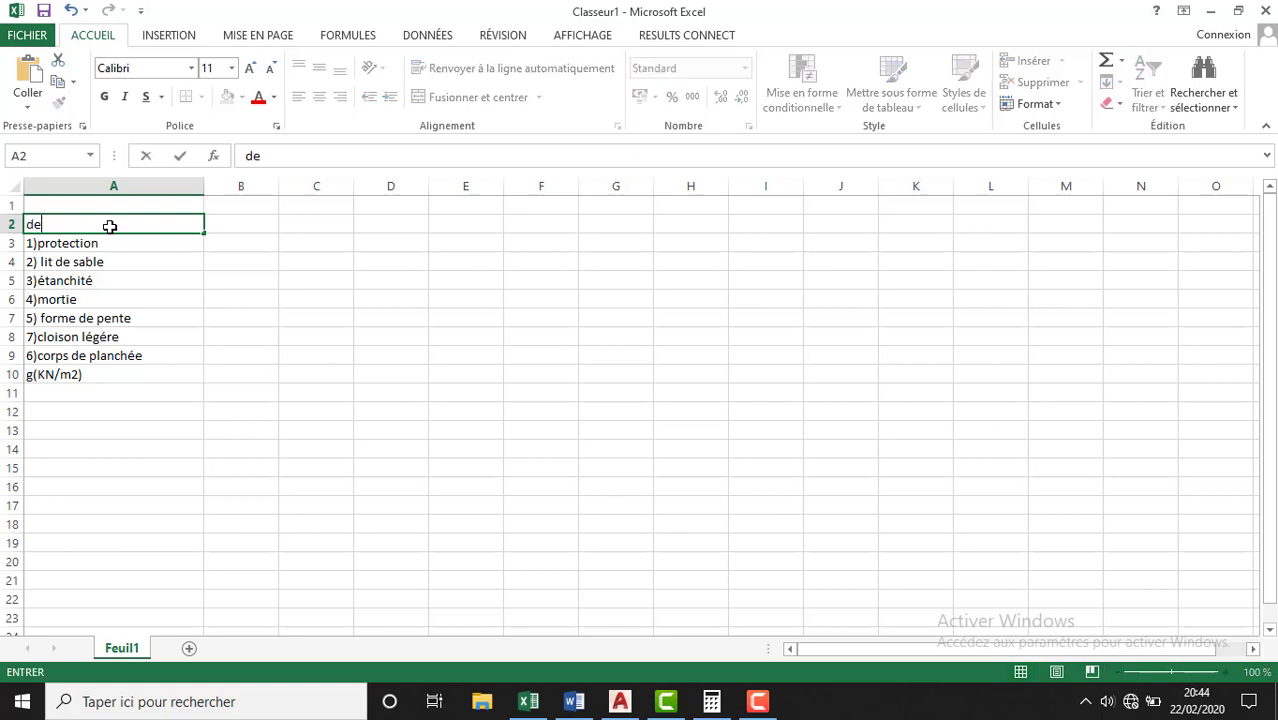
text(s)
text(i)
text(gna)
text(tion)
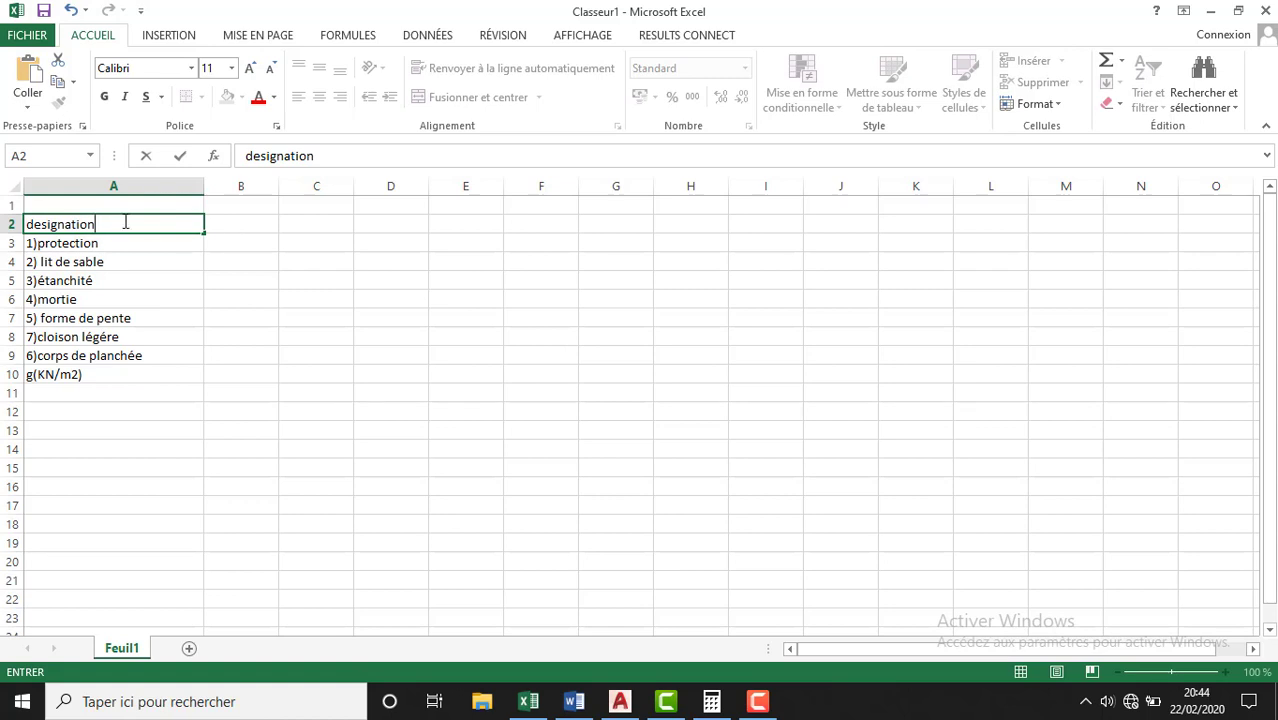
key(ctrl+Return)
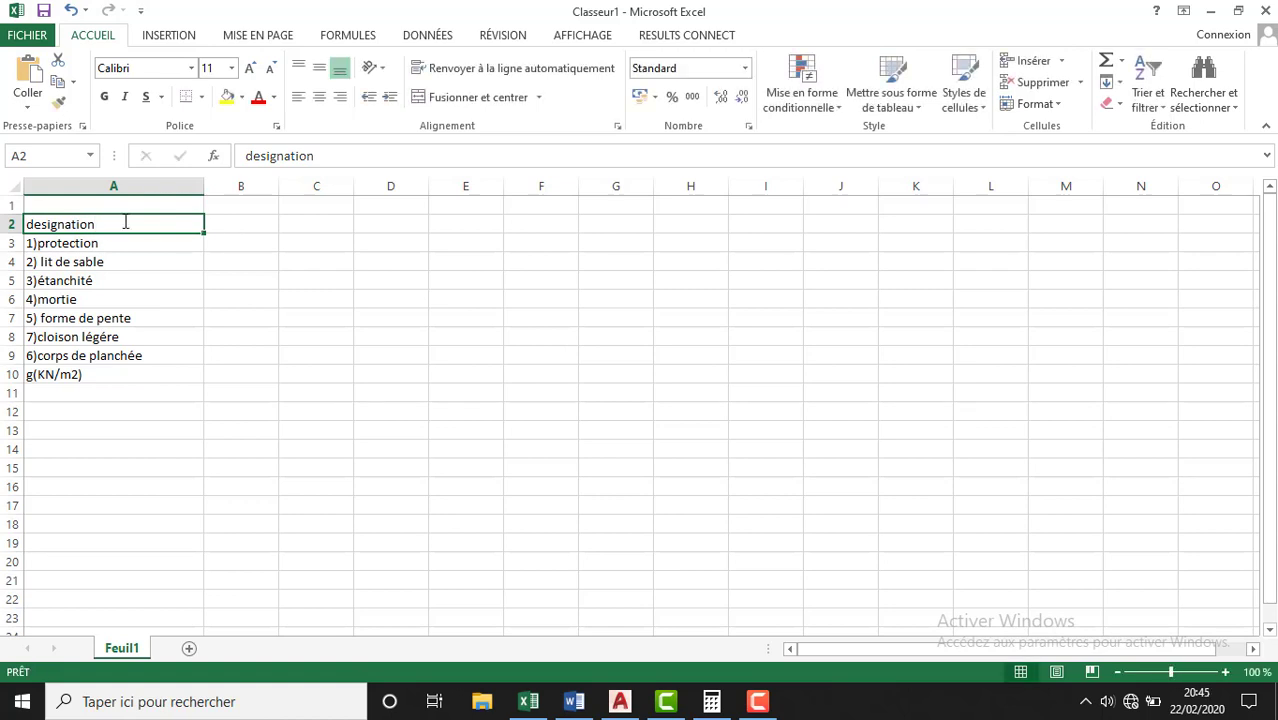
click(263, 223)
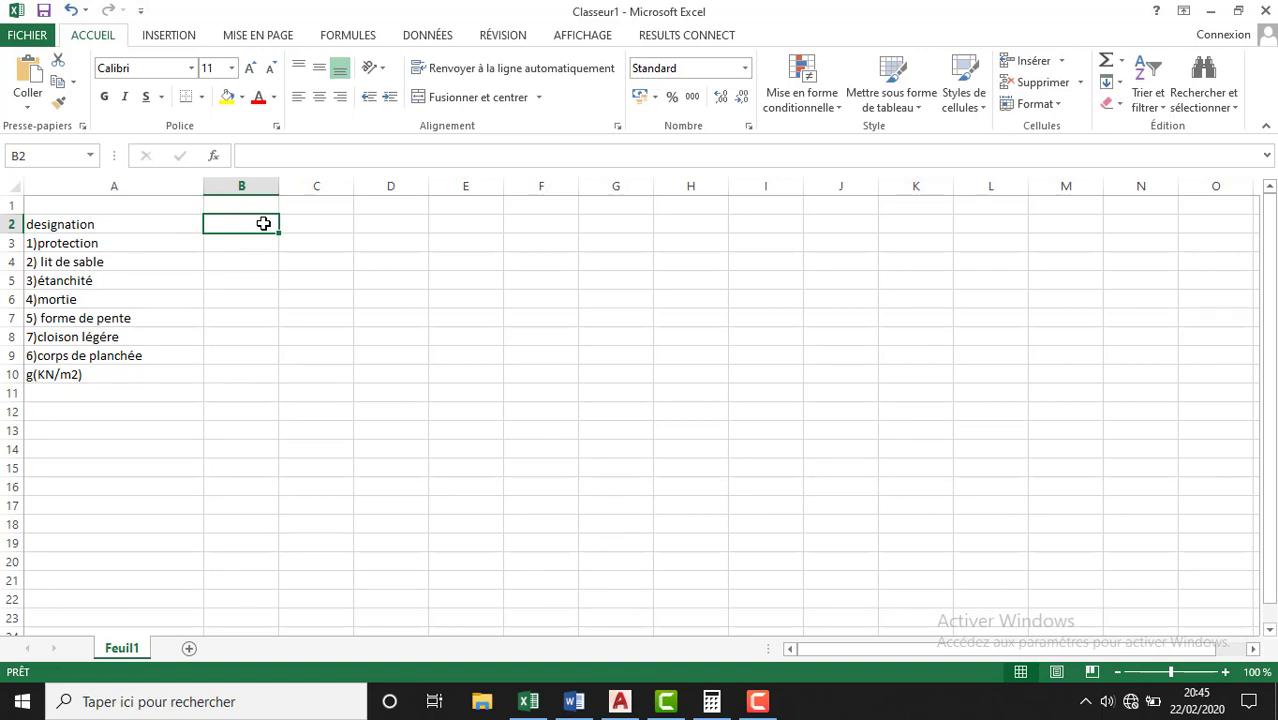
text(é)
key(BackSpace)
text(ép()
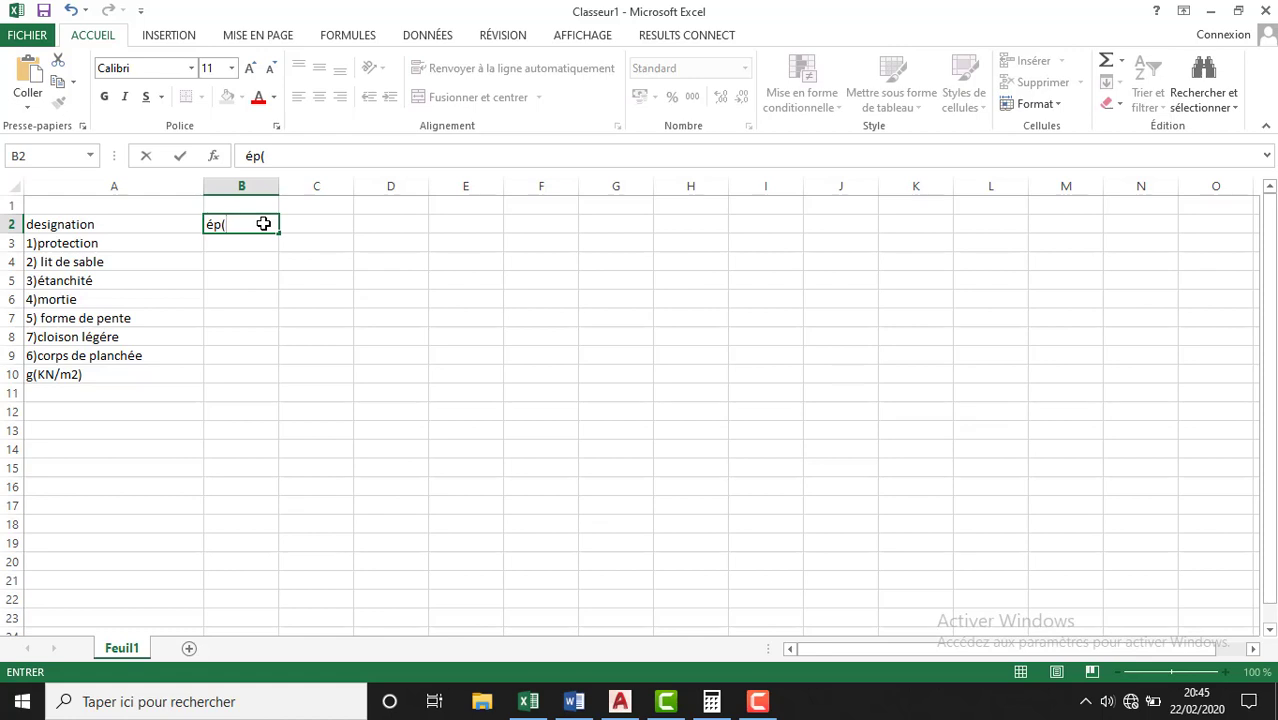
text(m)
text())
click(297, 224)
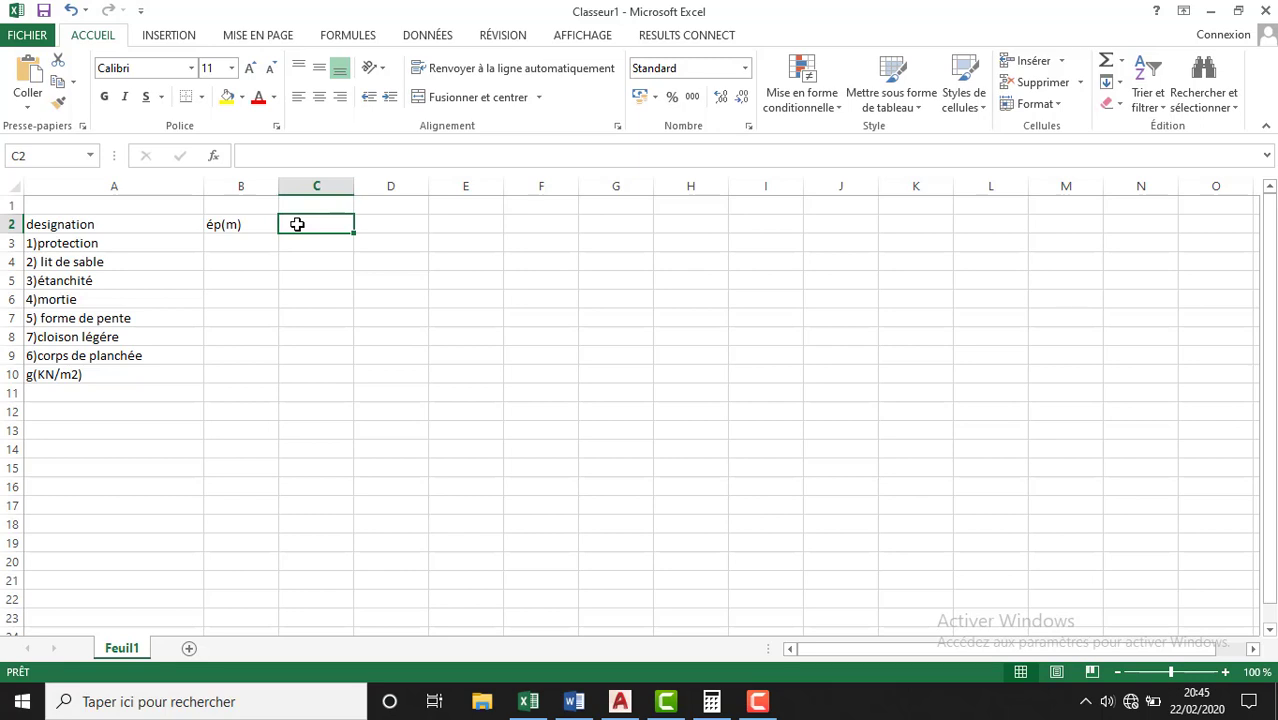
- Enter 'gama(KN/m3)' in C2 and select its text for copying
text(ga)
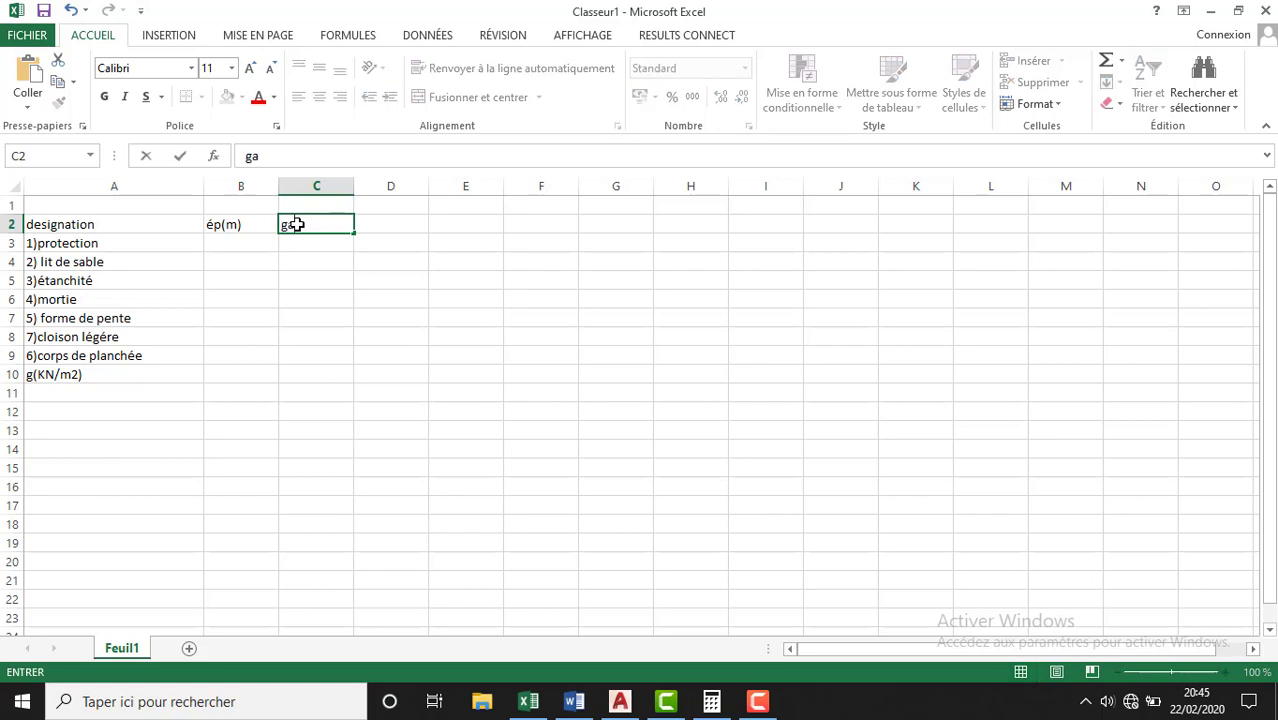
text(ma)
text(()
text(KN)
text(/m)
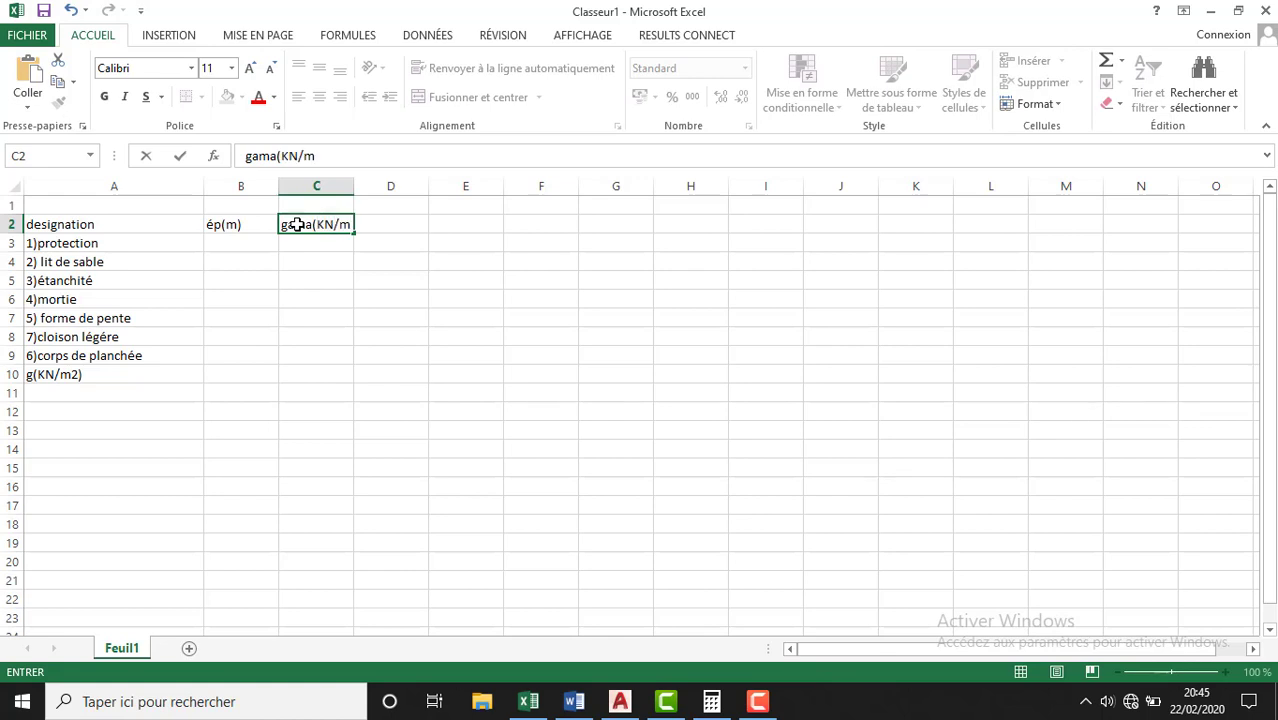
text(3)
text())
click(357, 204)
click(372, 223)
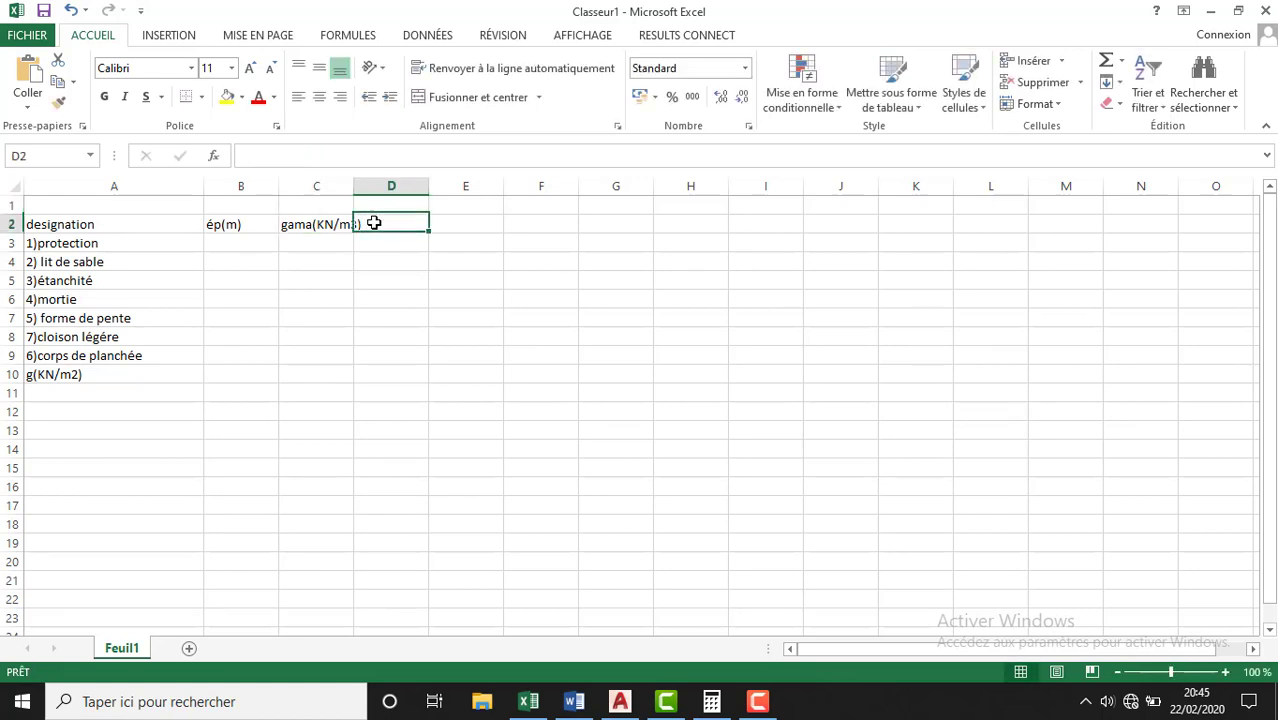
click(289, 224)
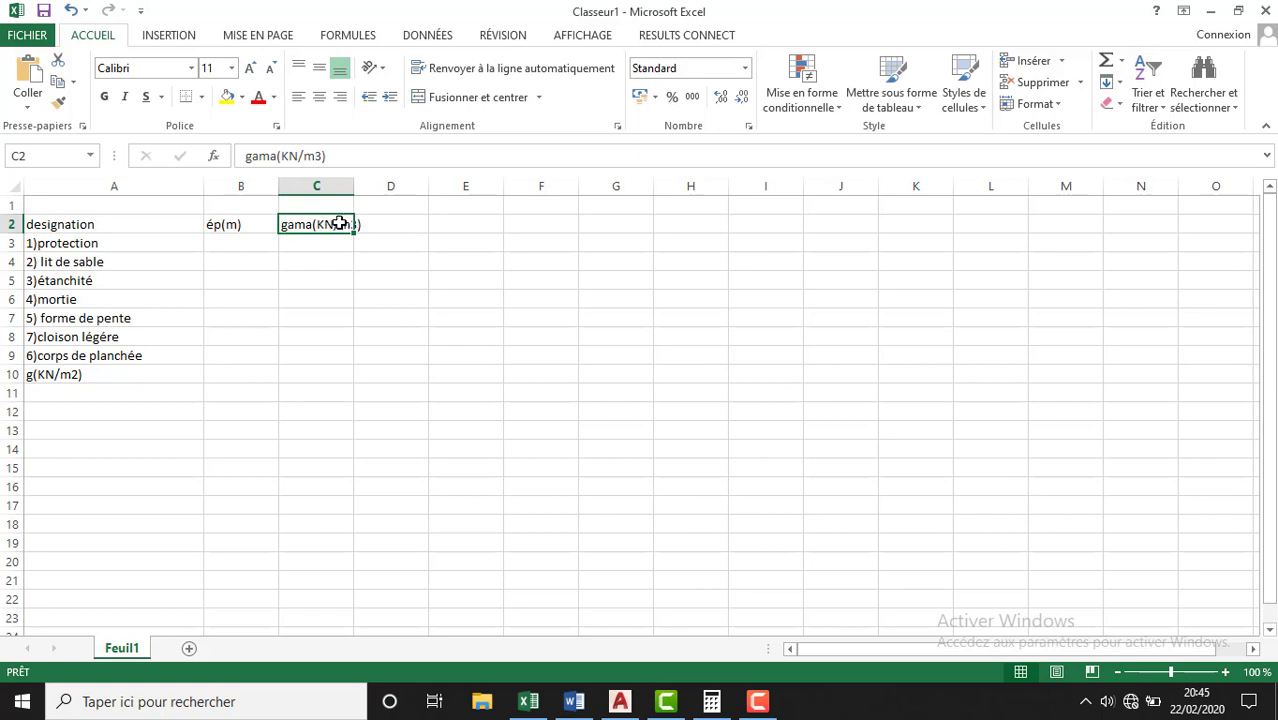
double_click(290, 224)
drag(284, 226, 368, 229)
key(ctrl+c)
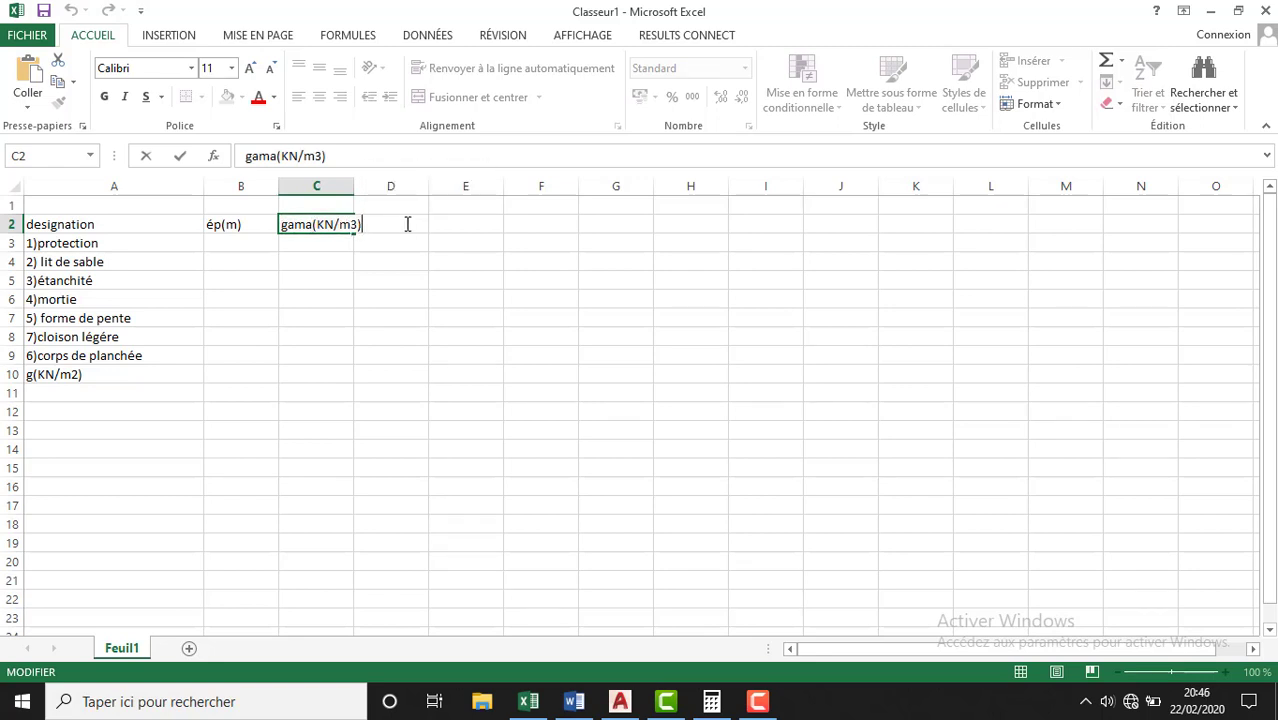
click(434, 224)
- Paste the heading into D2 and change it to gama(KN/m2)
click(403, 222)
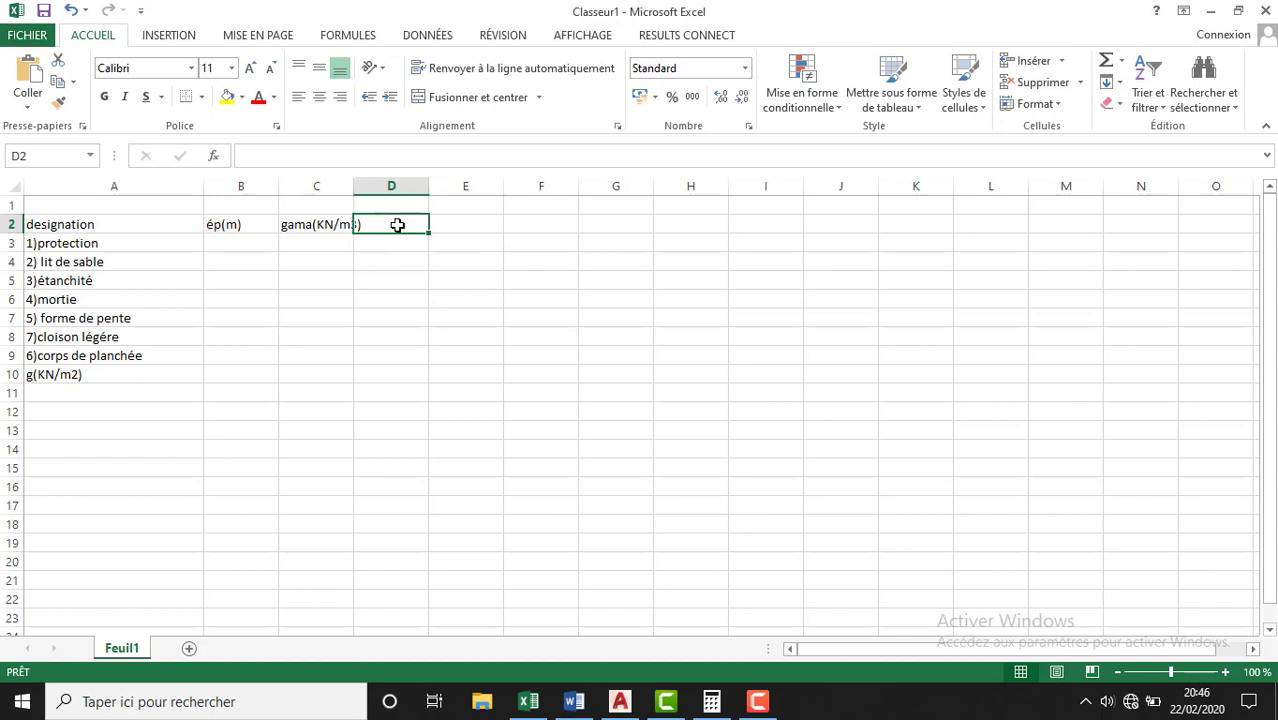
key(ctrl+v)
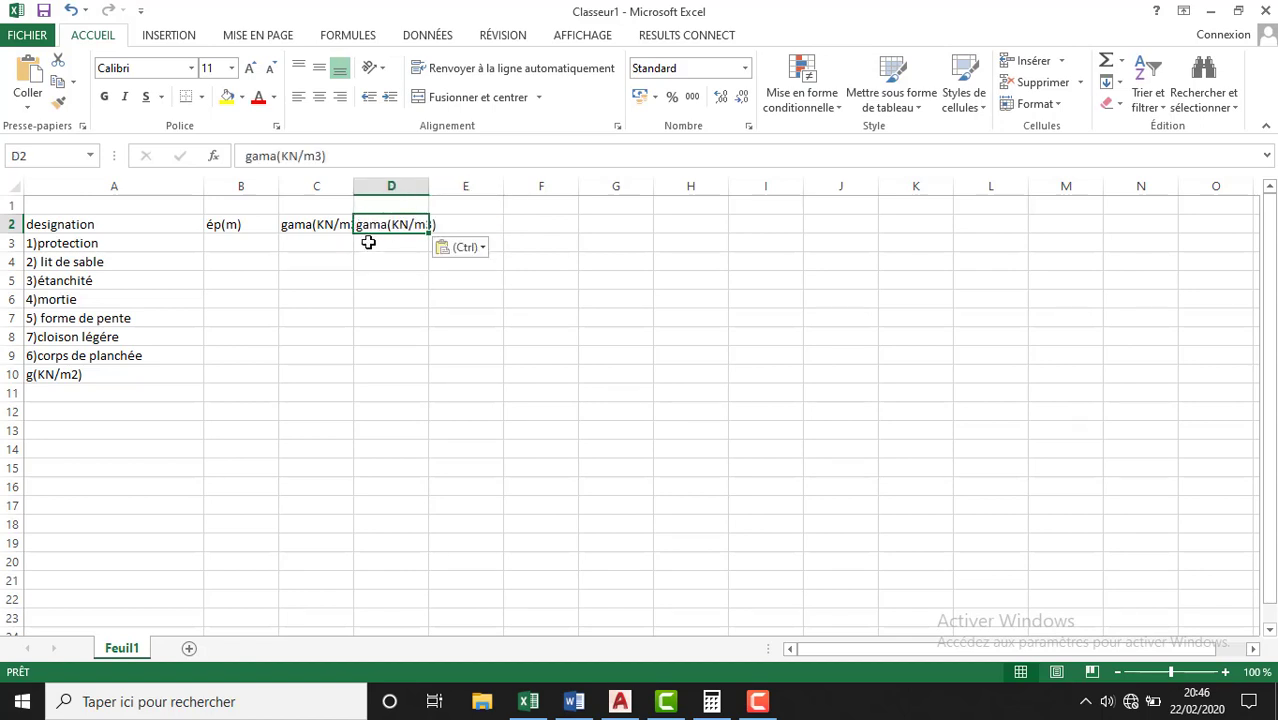
double_click(380, 226)
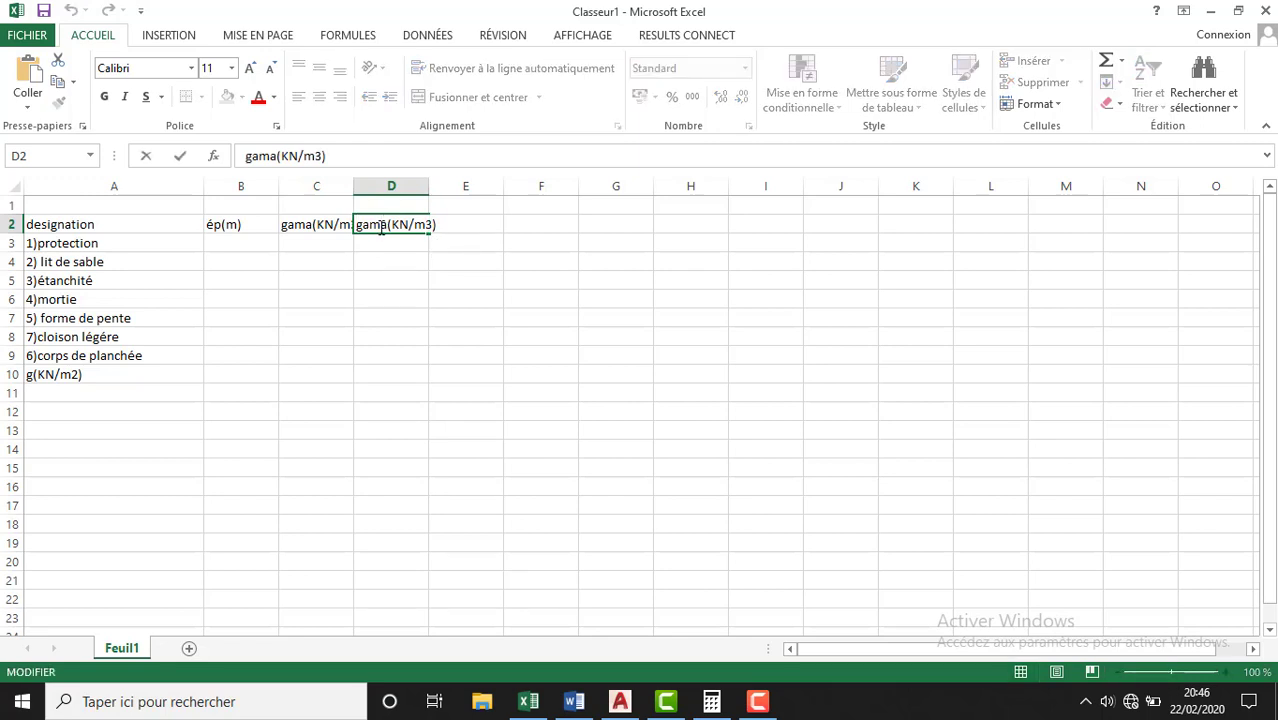
key(Right)
key(Right)
key(Right)
key(Right)
key(Right)
key(Right)
key(Right)
key(BackSpace)
text(2)
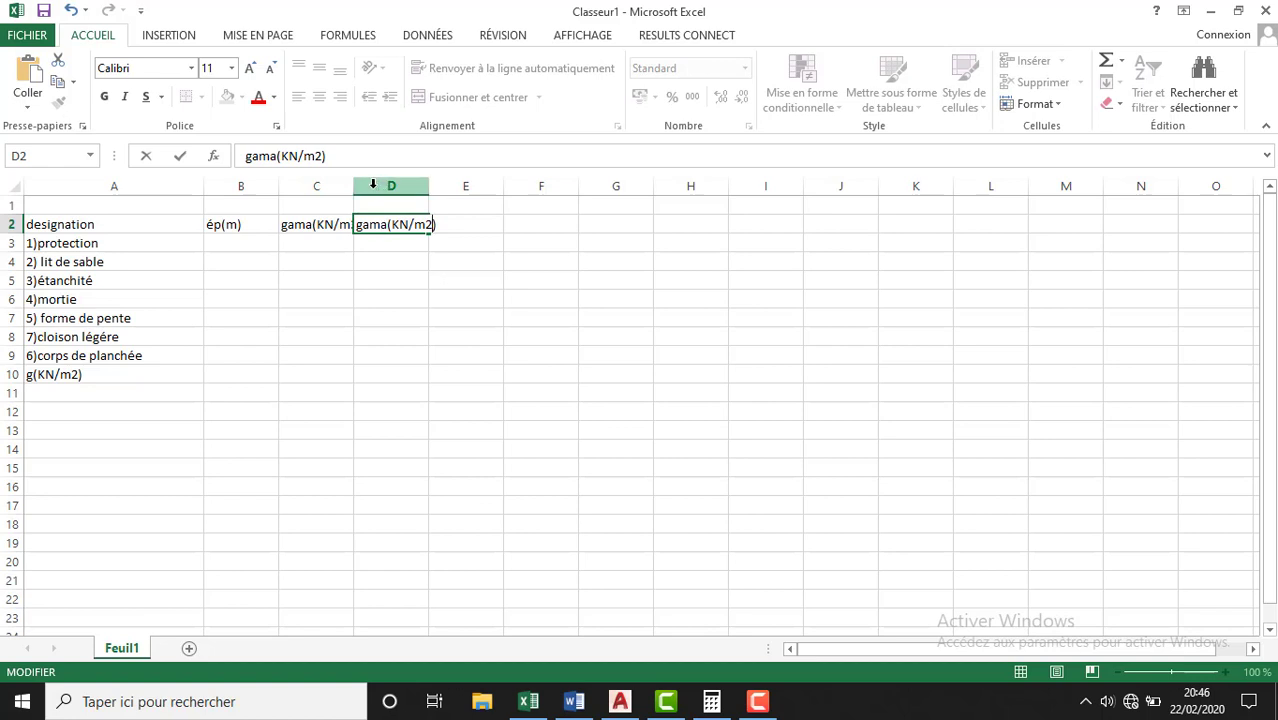
- Widen column C, apply Toutes les bordures to A2:D10, then widen column D
click(350, 201)
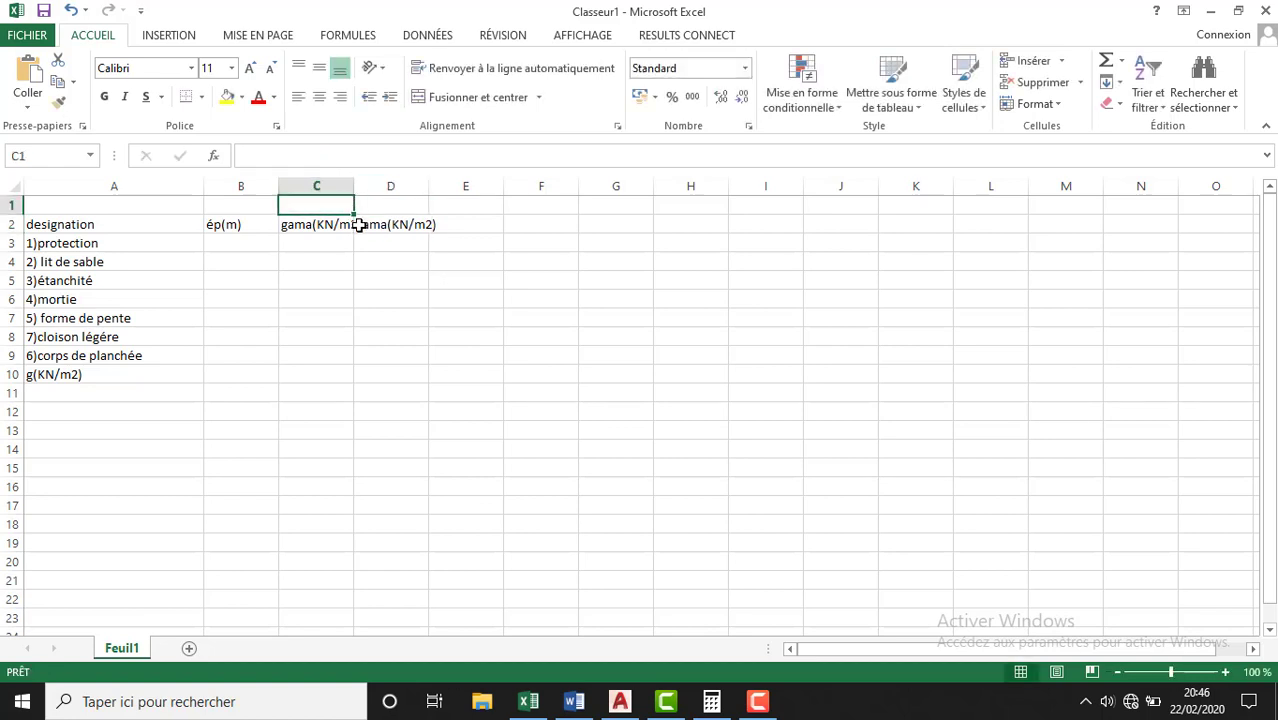
drag(354, 185, 413, 183)
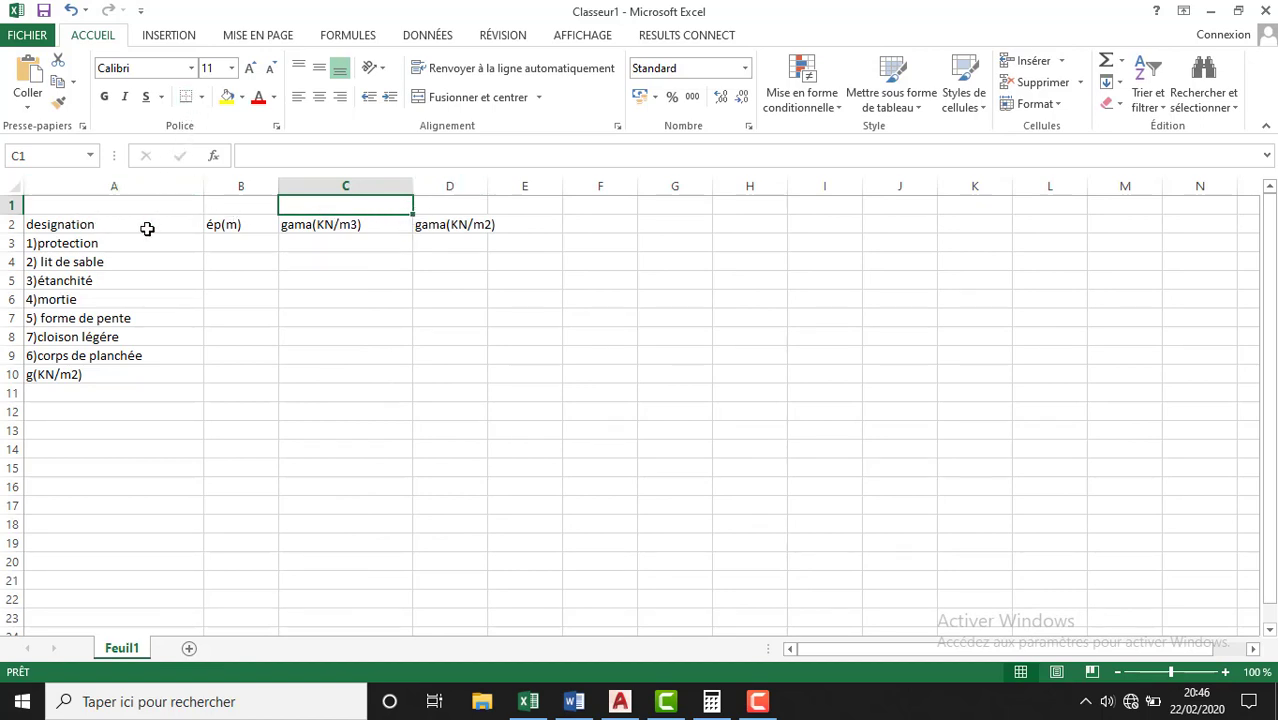
mouse_move(29, 224)
mouse_down()
mouse_move(487, 407)
mouse_move(451, 419)
mouse_move(454, 377)
mouse_up()
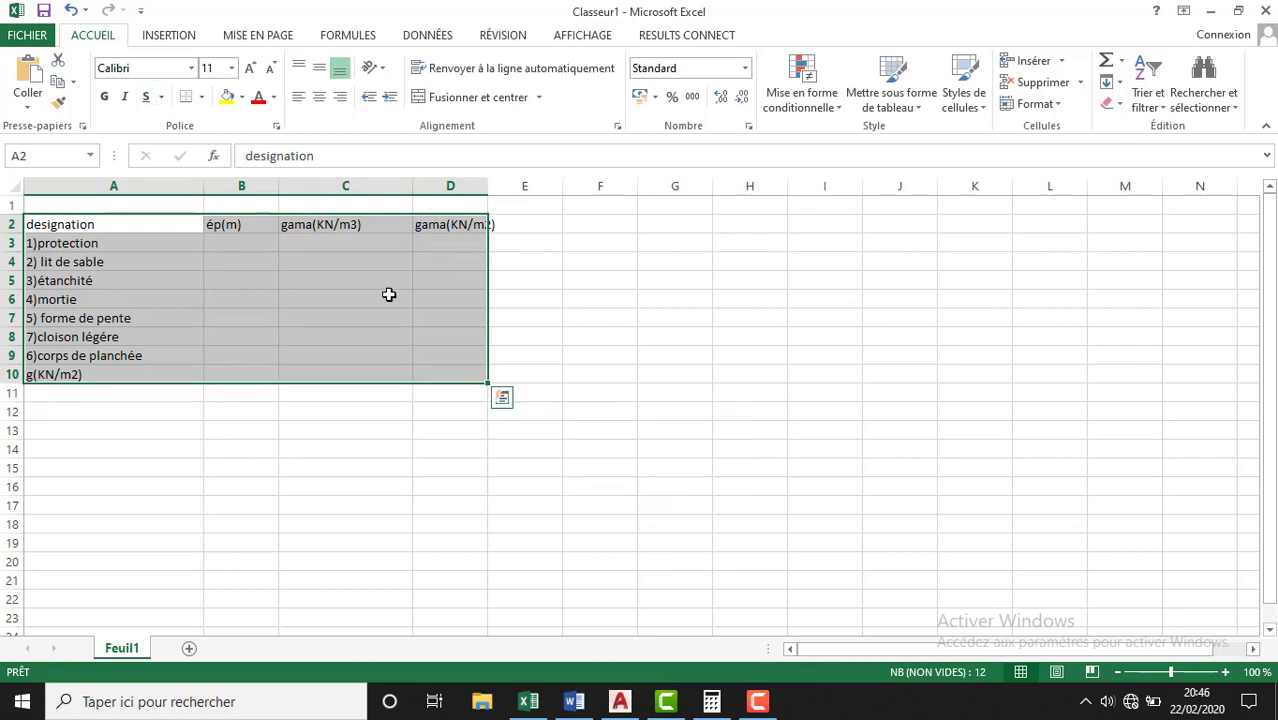
click(201, 97)
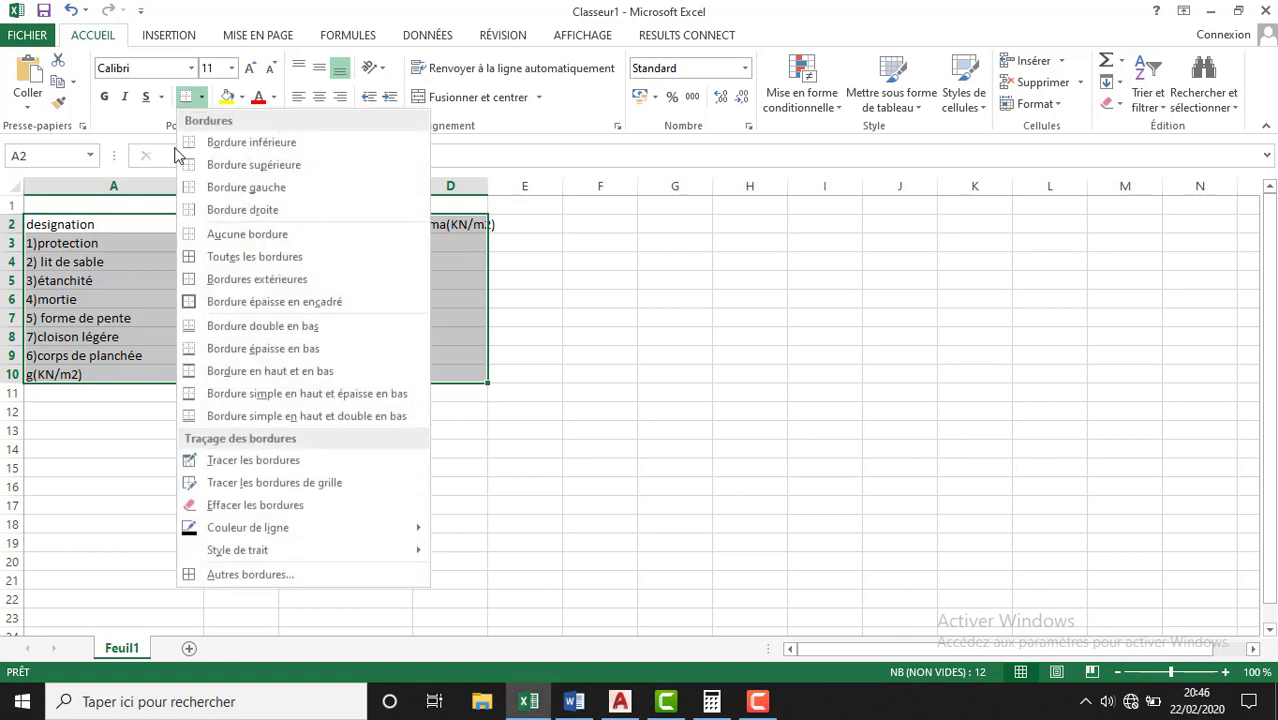
click(225, 258)
click(553, 352)
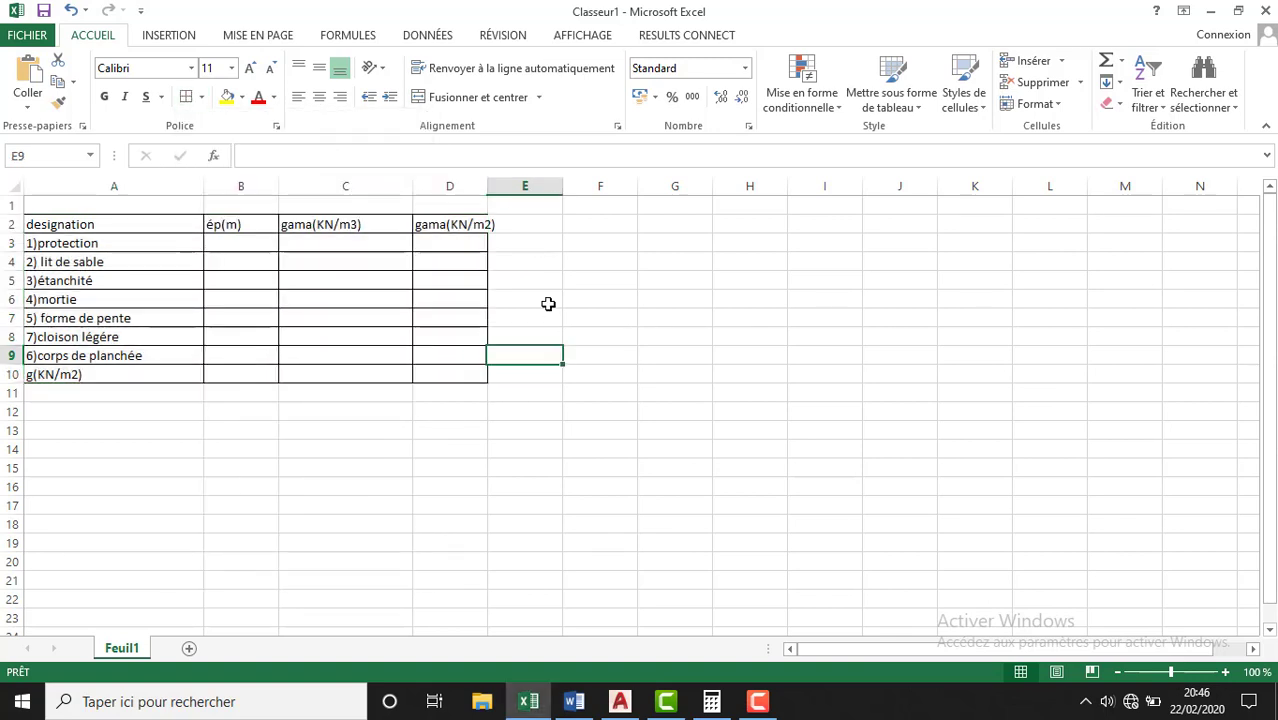
click(482, 205)
click(512, 240)
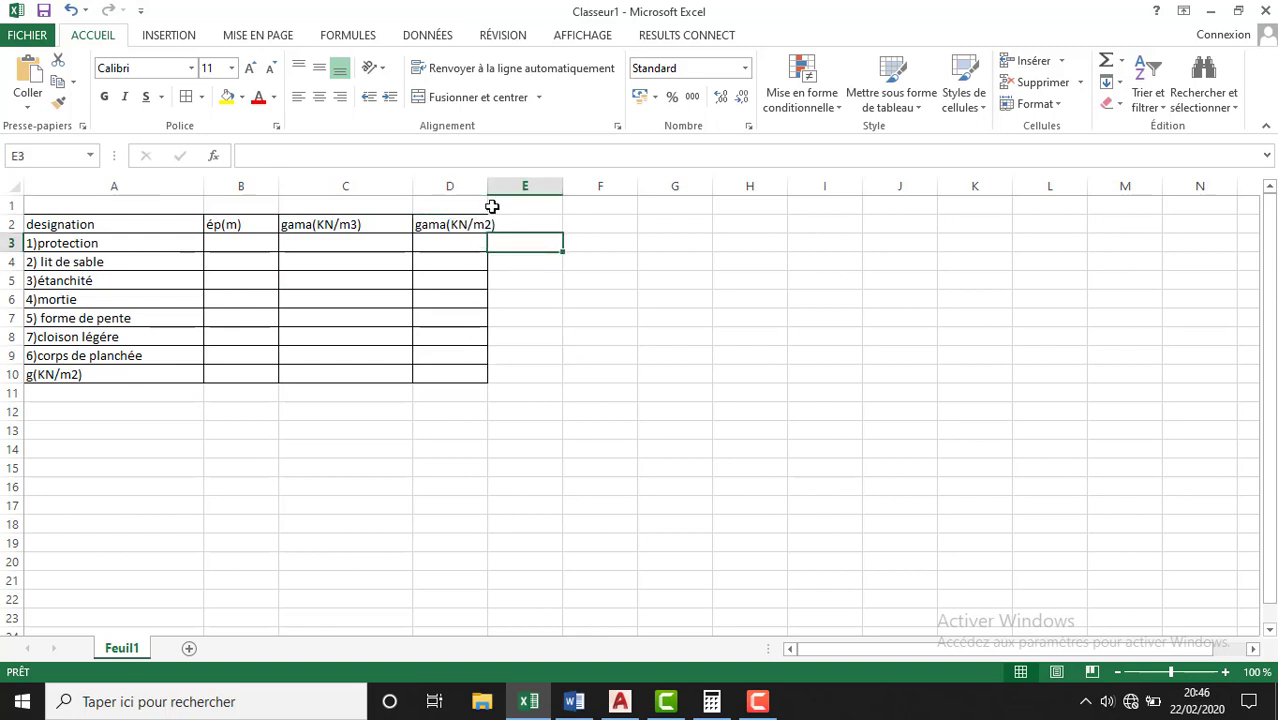
drag(488, 186, 525, 186)
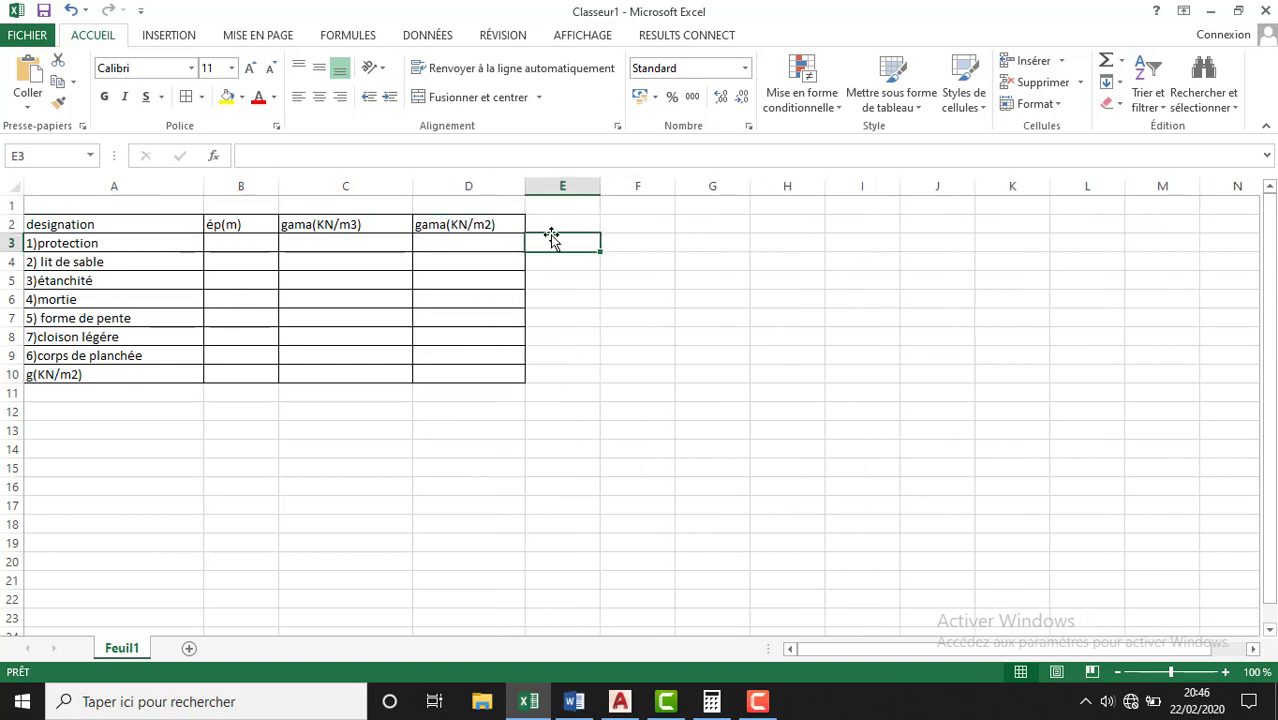
- Enter thickness 4 in B3 and rename the B2 heading to ép(cm)
click(237, 243)
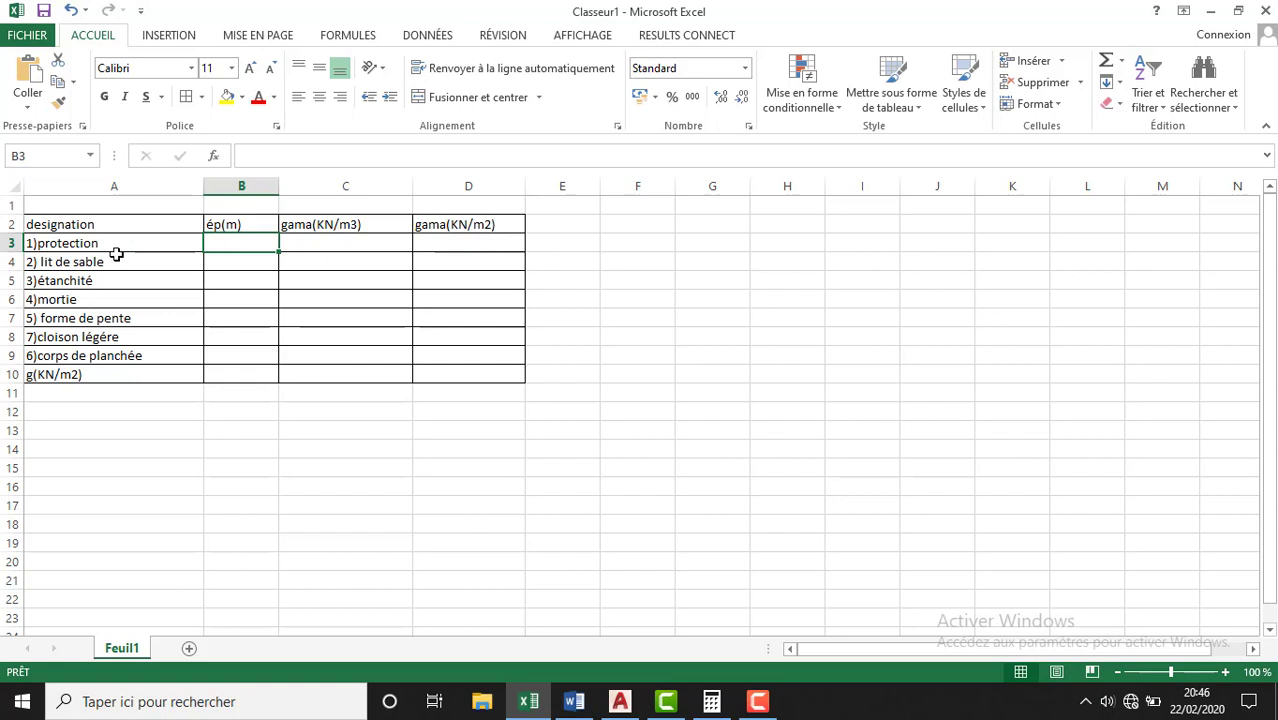
text(4)
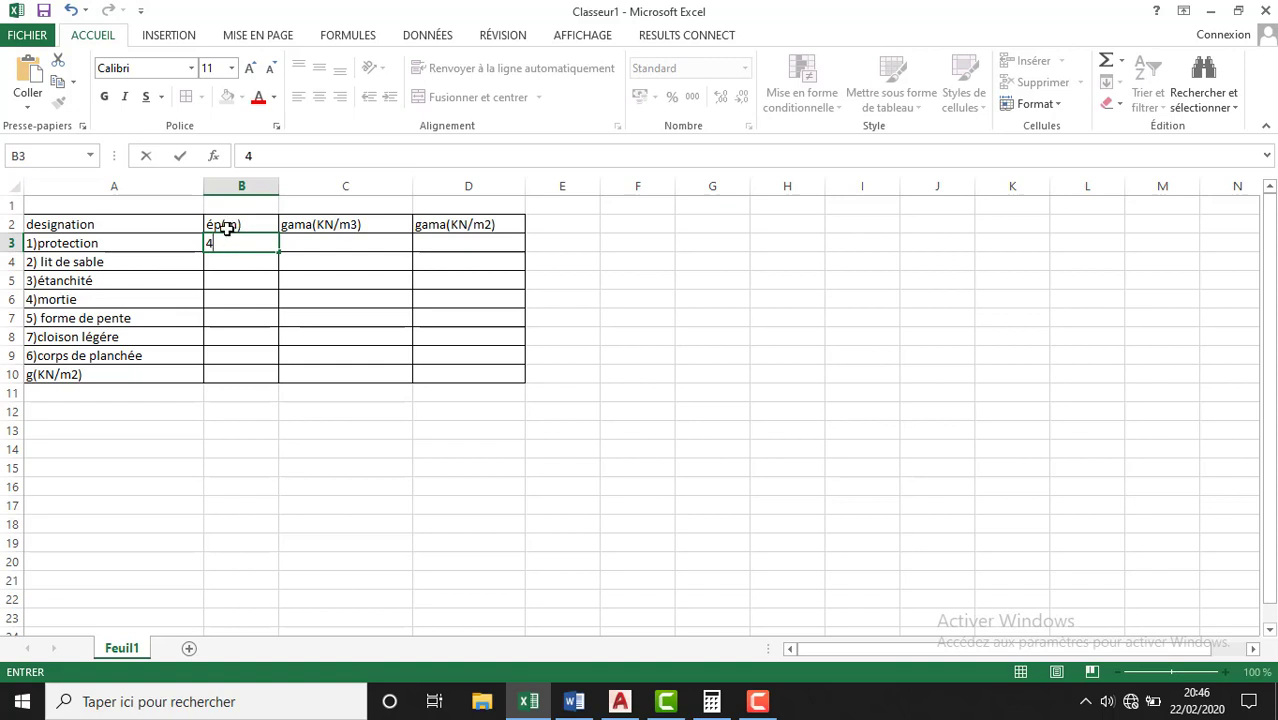
click(226, 227)
double_click(224, 226)
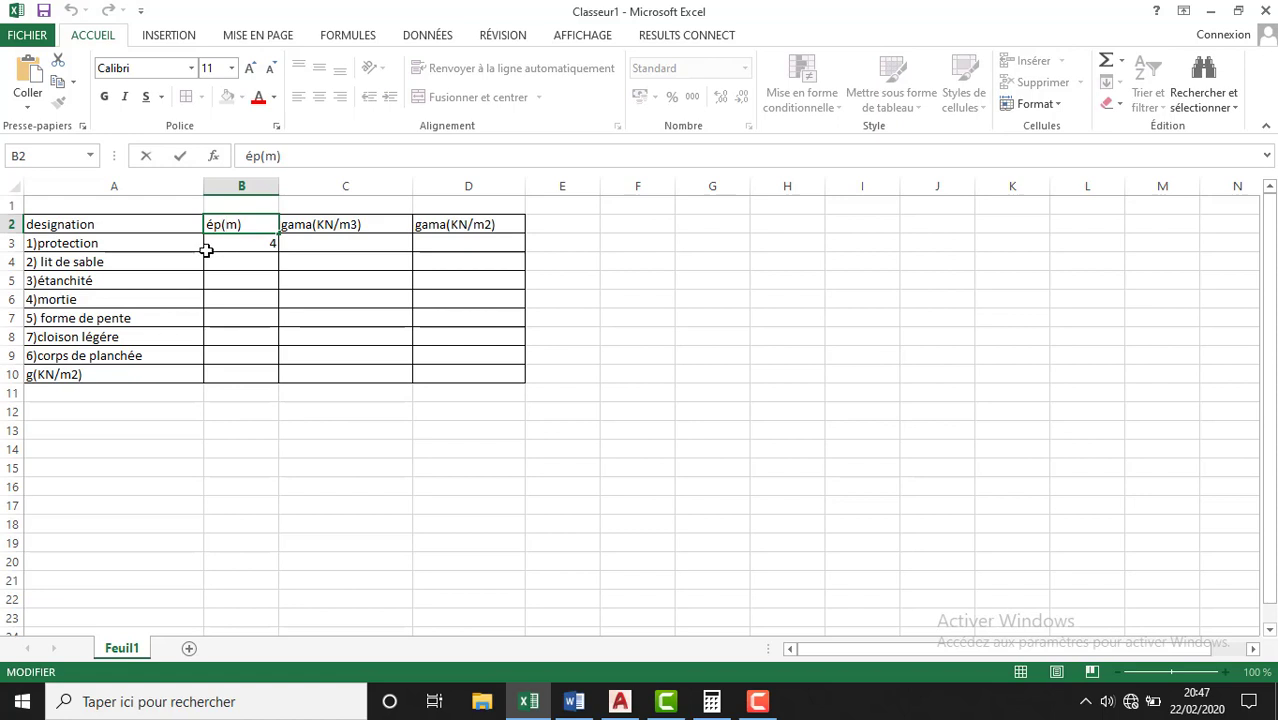
text(c)
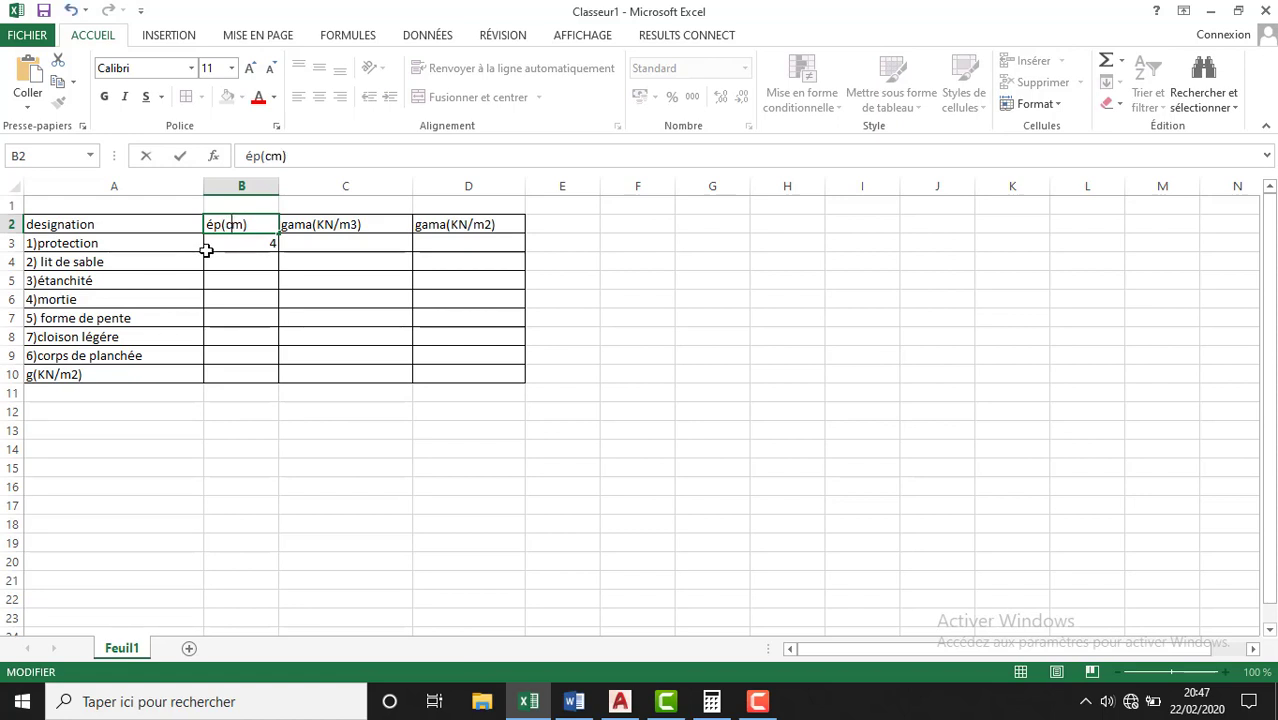
click(233, 260)
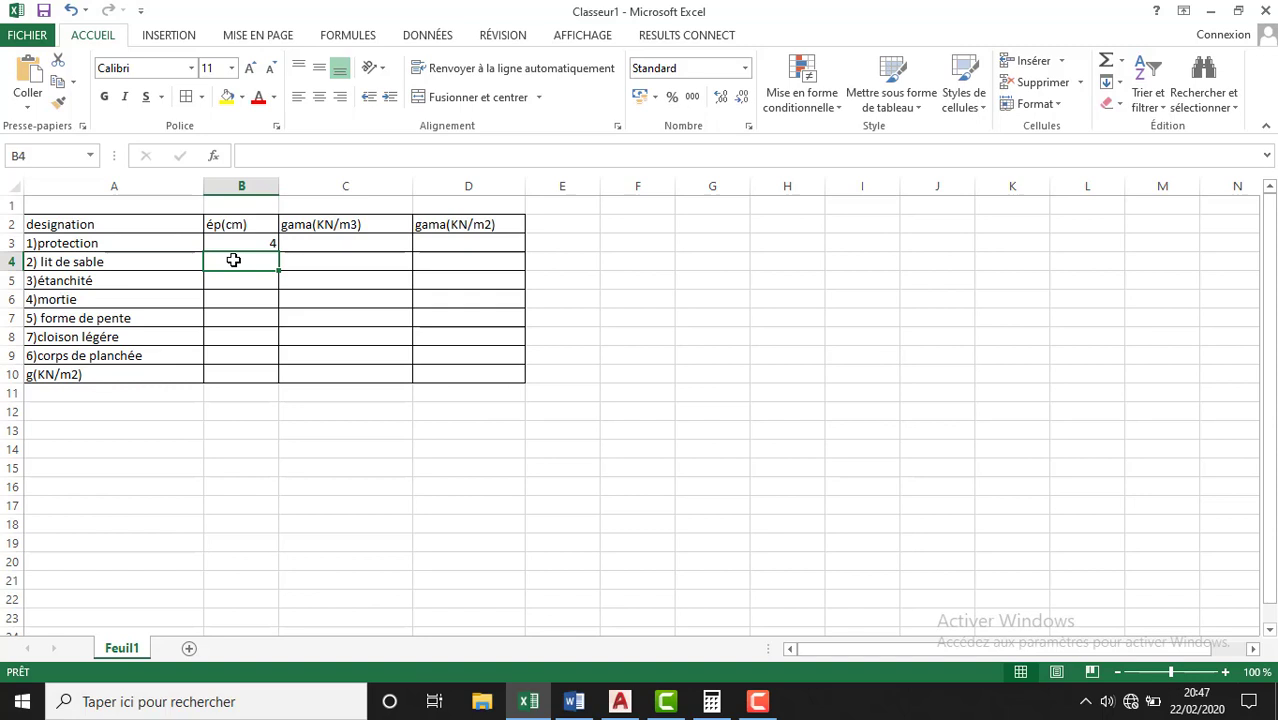
- Enter thicknesses 4, 2, 2 and 10 in B4 through B7
text(4)
click(235, 280)
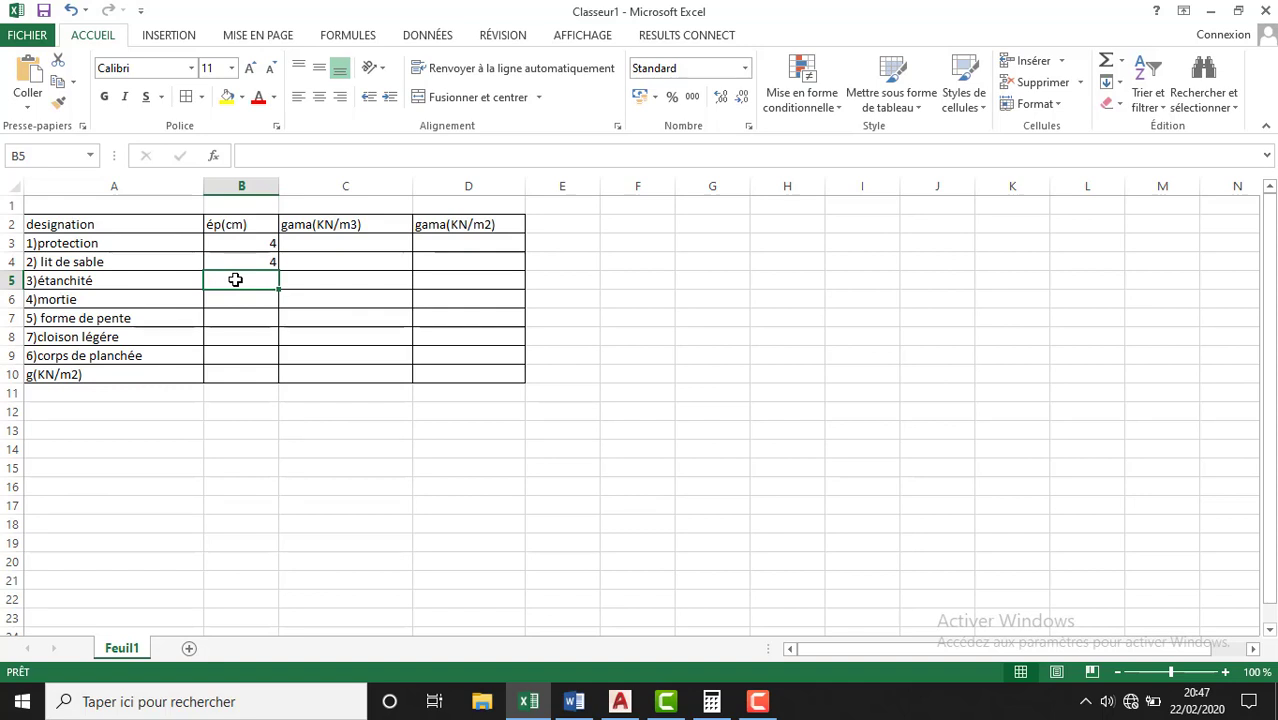
text(2)
click(237, 300)
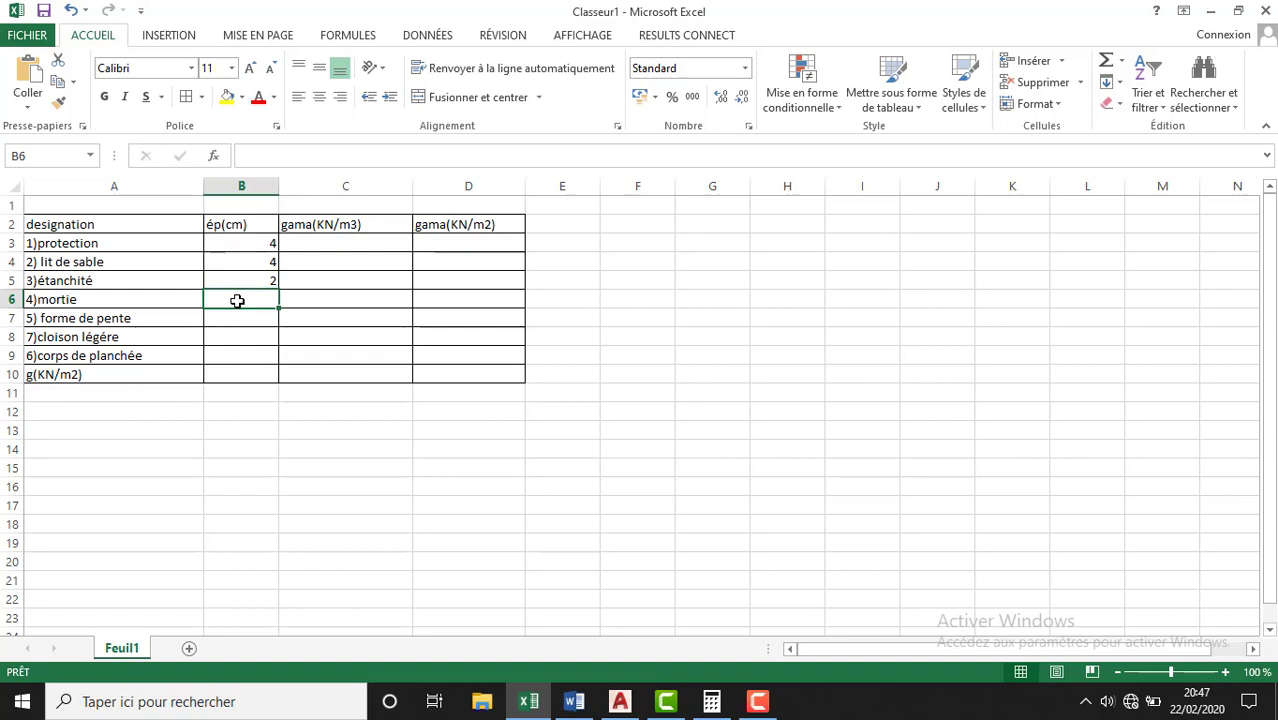
text(2)
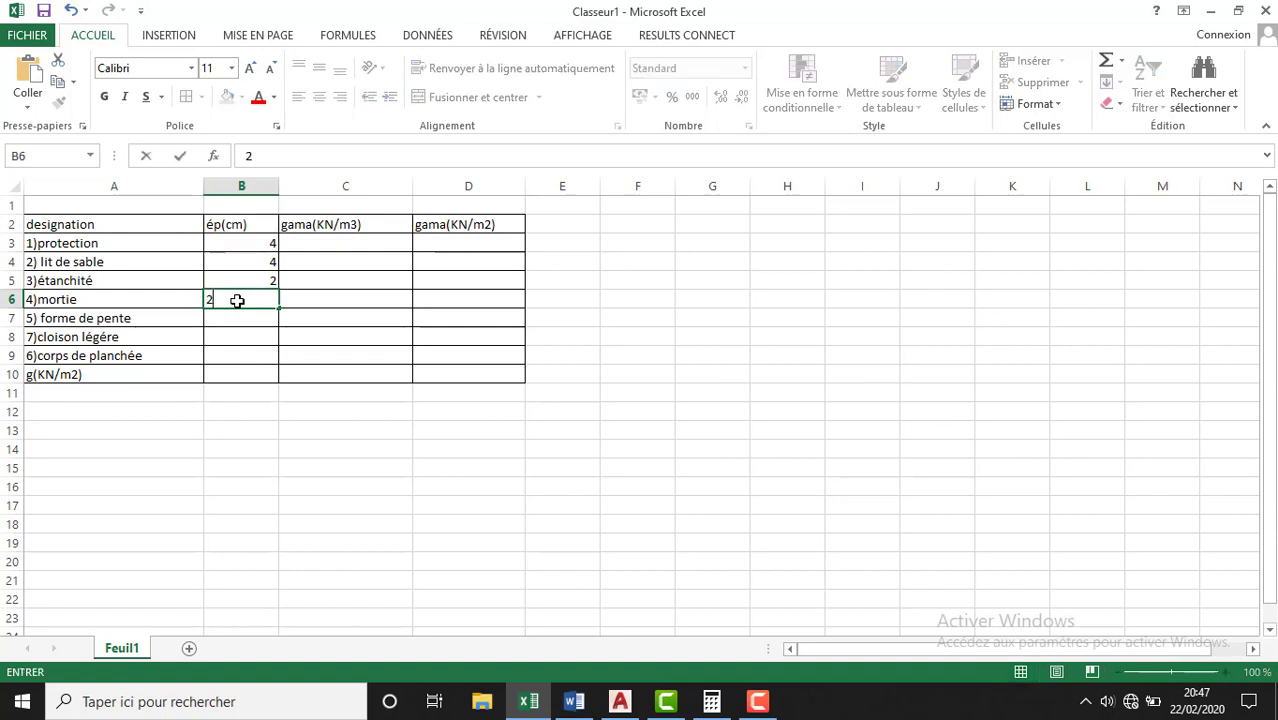
click(237, 319)
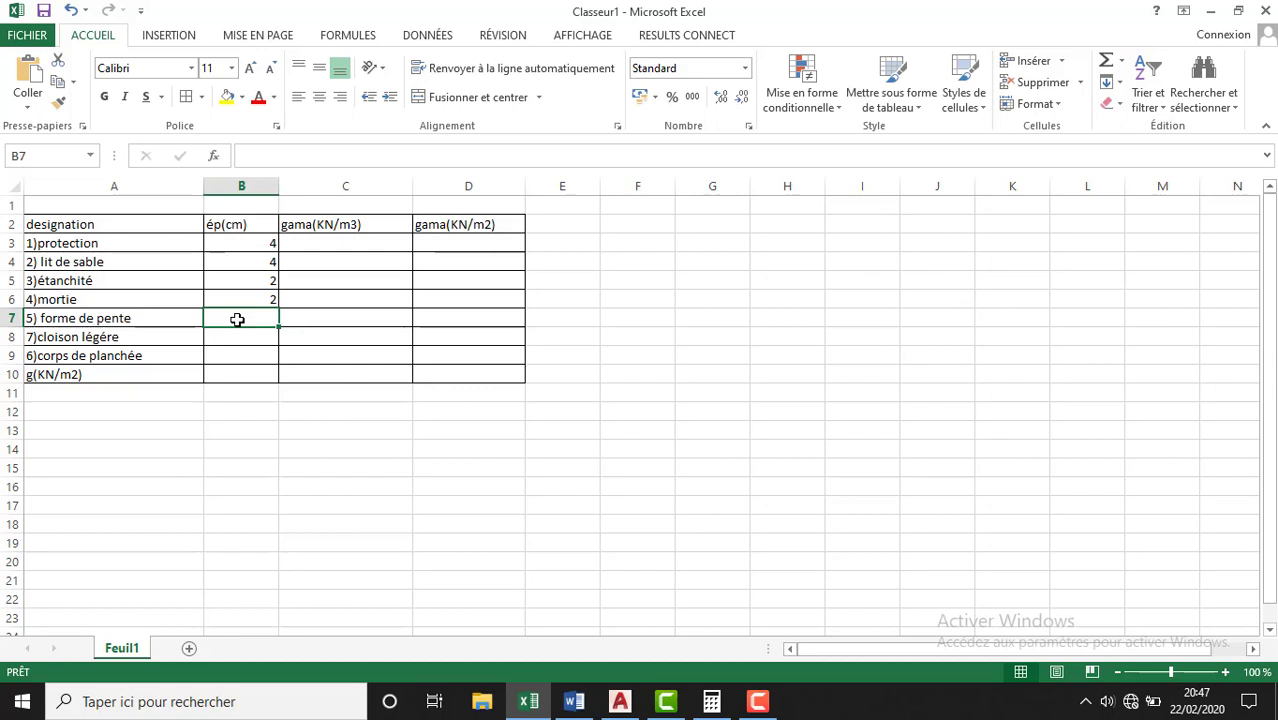
text(10)
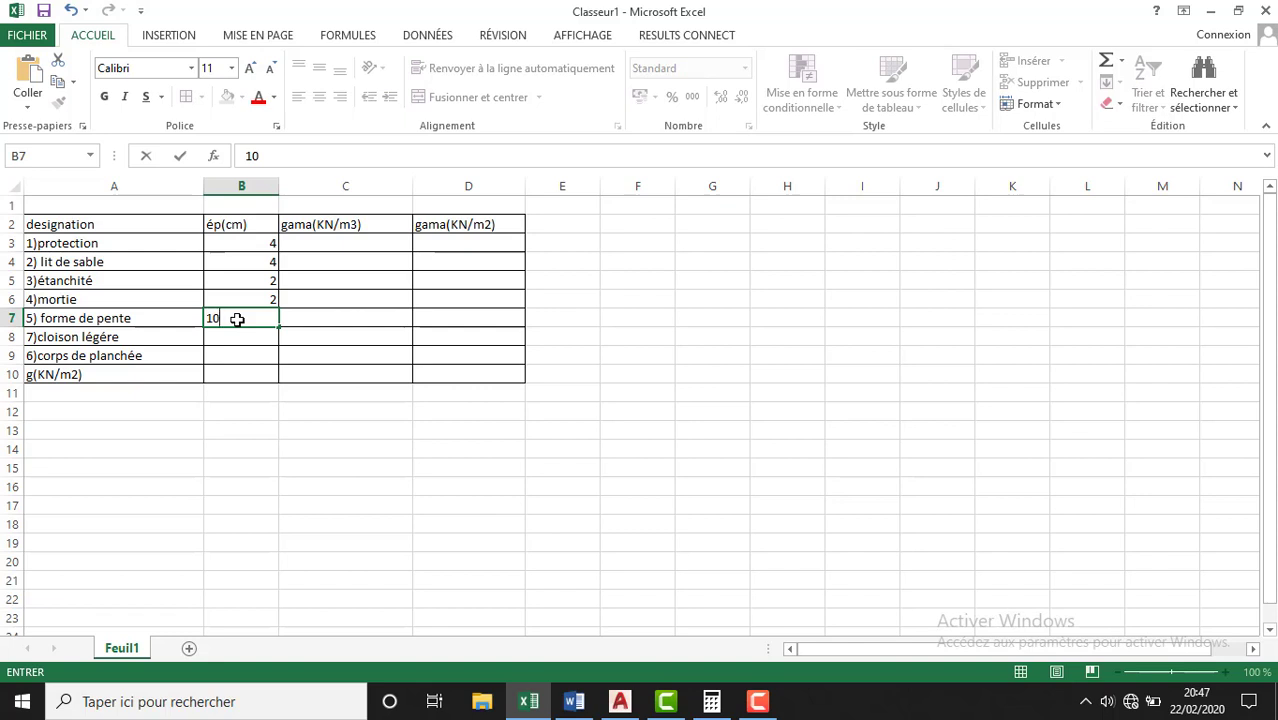
click(232, 339)
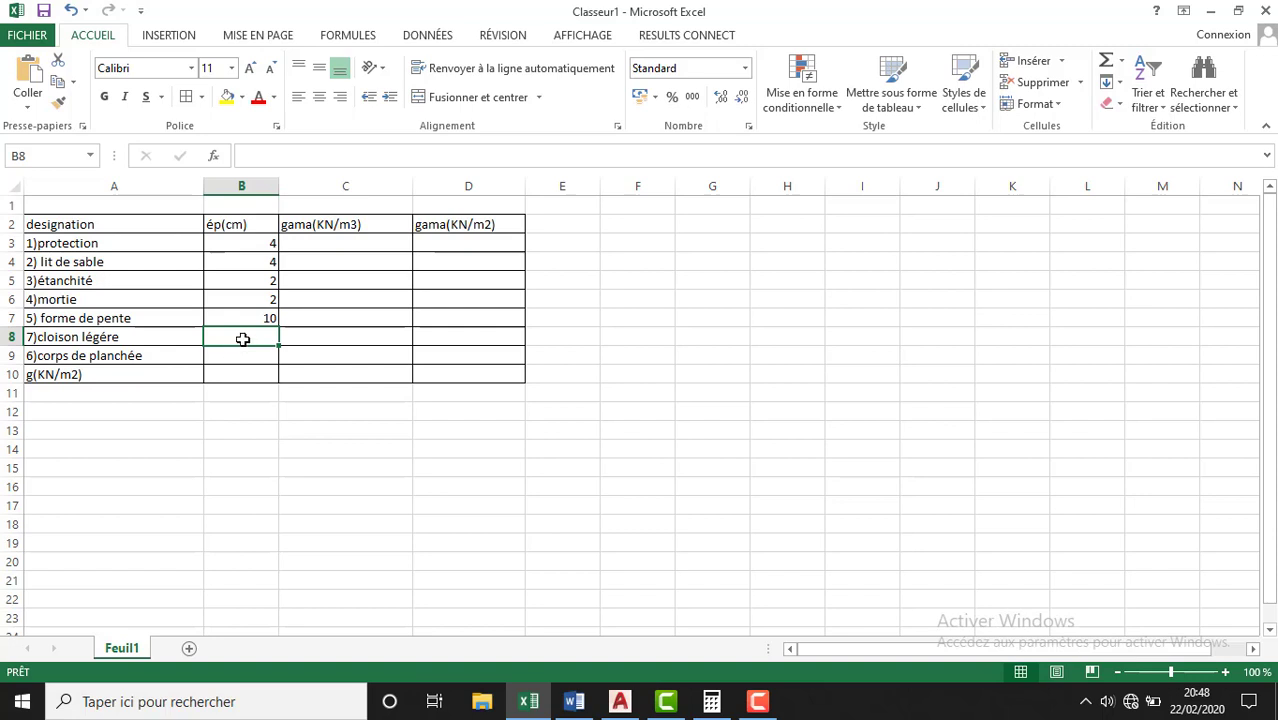
- Enter 1,5 in B8 and 21 in B9, replacing a mistaken 16+
text(1)
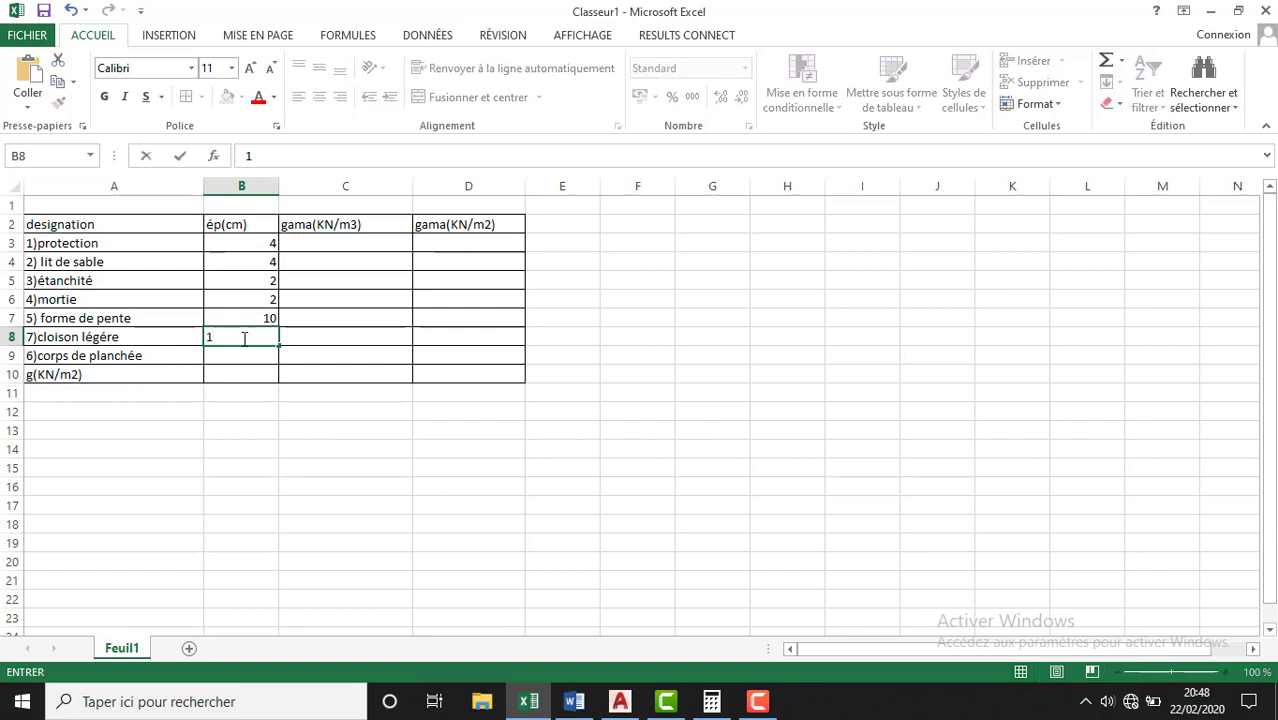
text(,)
text(5)
click(259, 355)
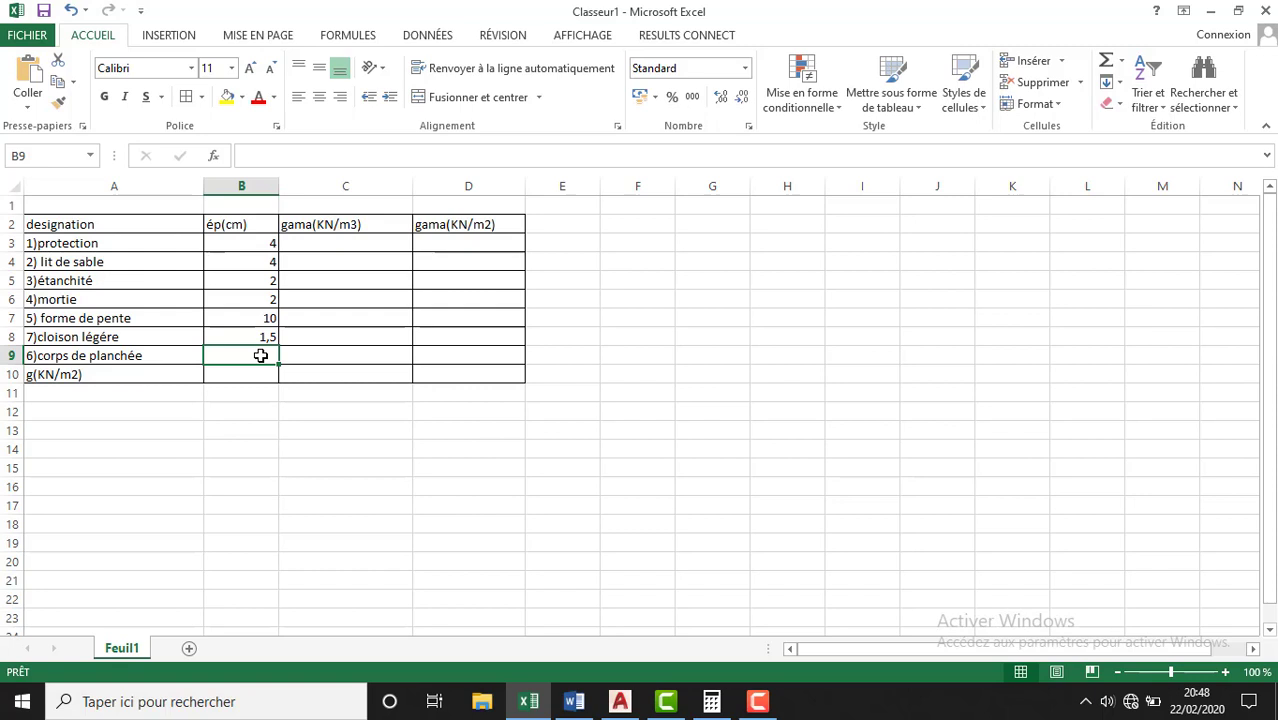
text(16)
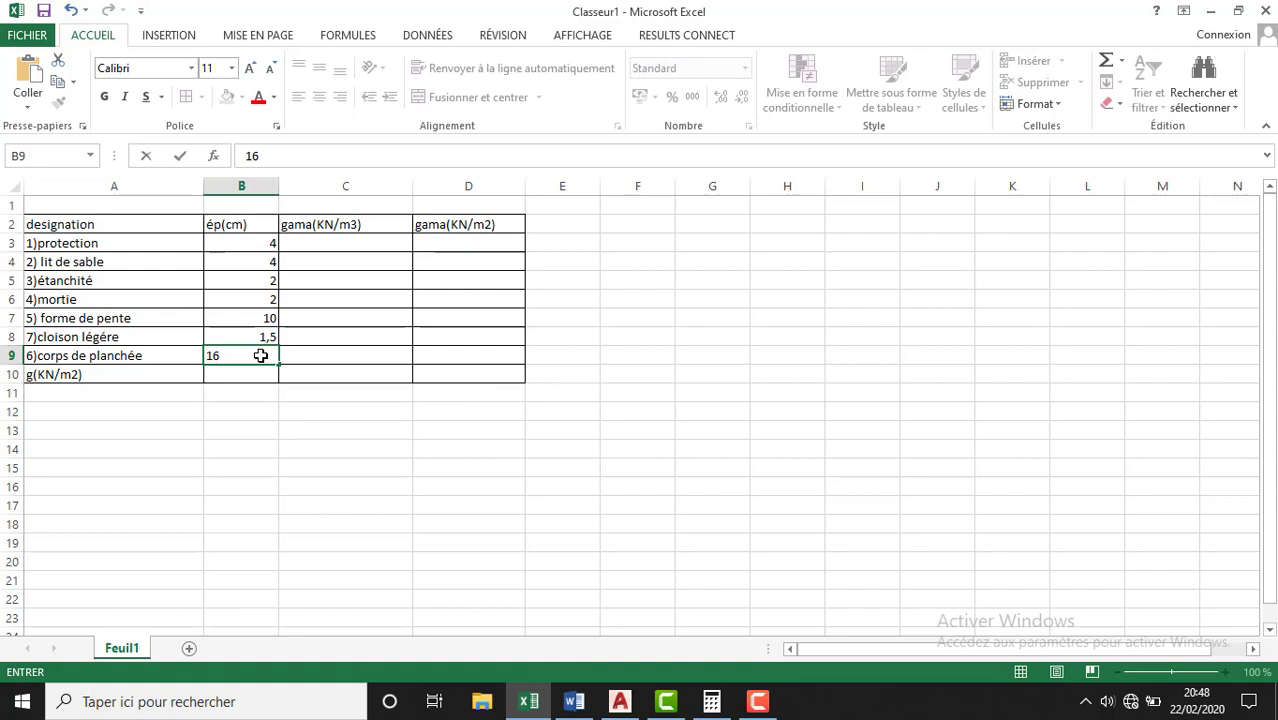
text(+)
key(BackSpace)
key(BackSpace)
key(BackSpace)
text(21)
- Enter 21 for corps de planchée, then merge A10:C10 so g(KN/m2) is centred across them
click(314, 382)
click(256, 376)
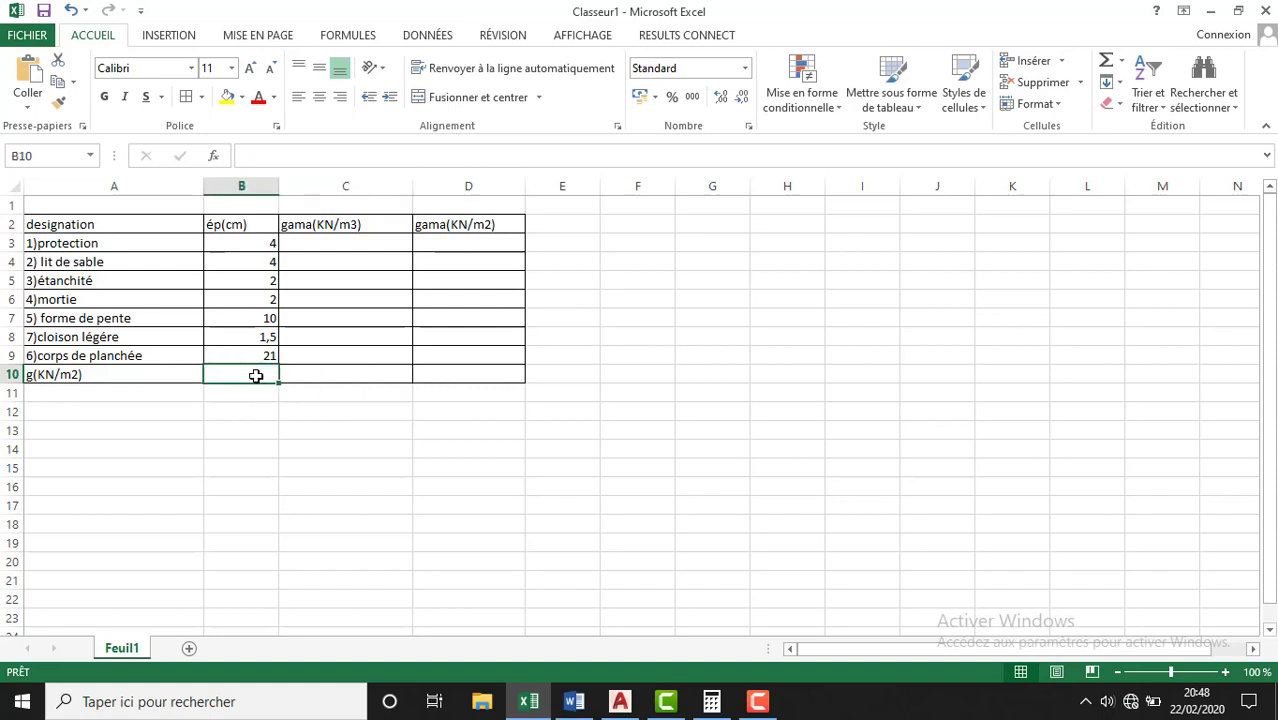
drag(296, 372, 364, 372)
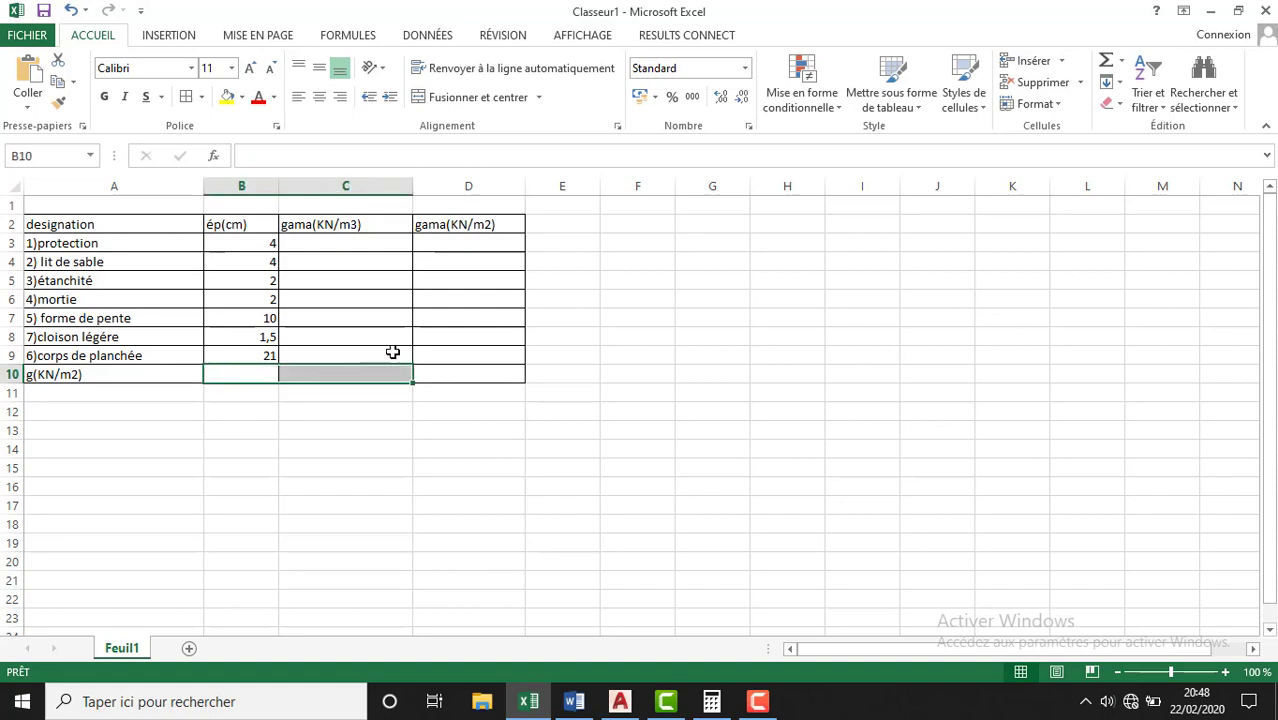
click(428, 103)
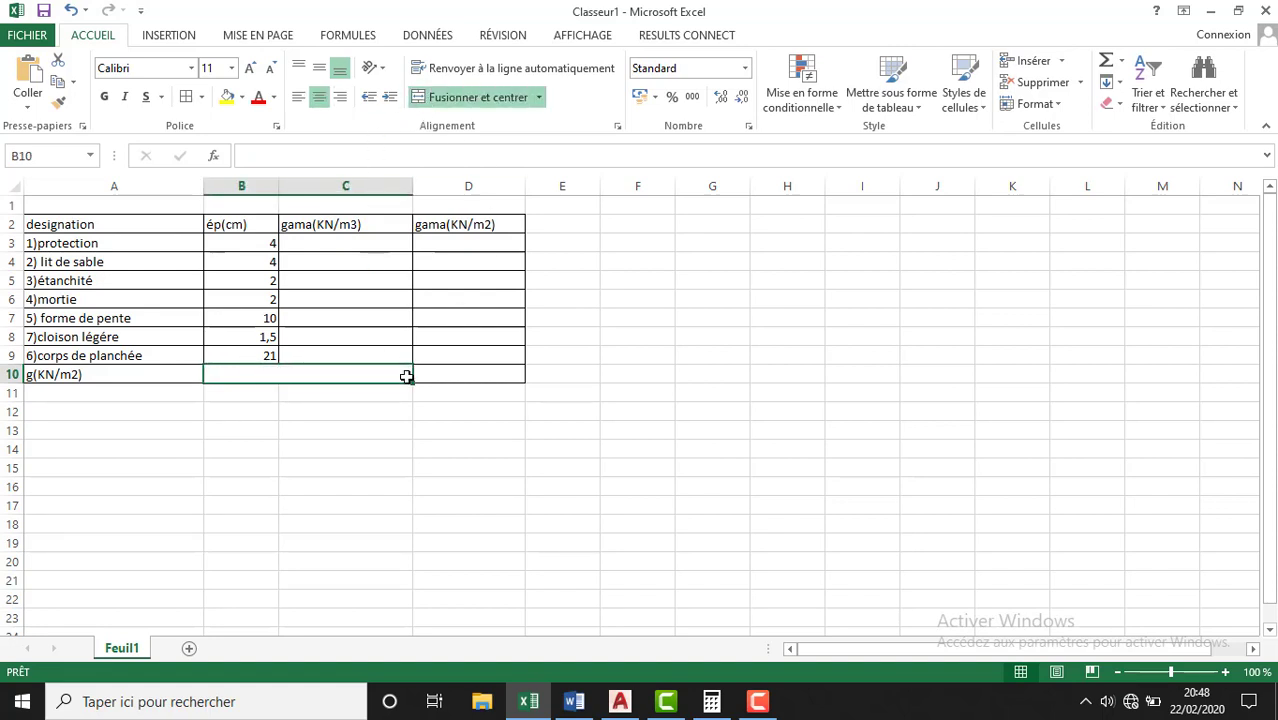
click(377, 414)
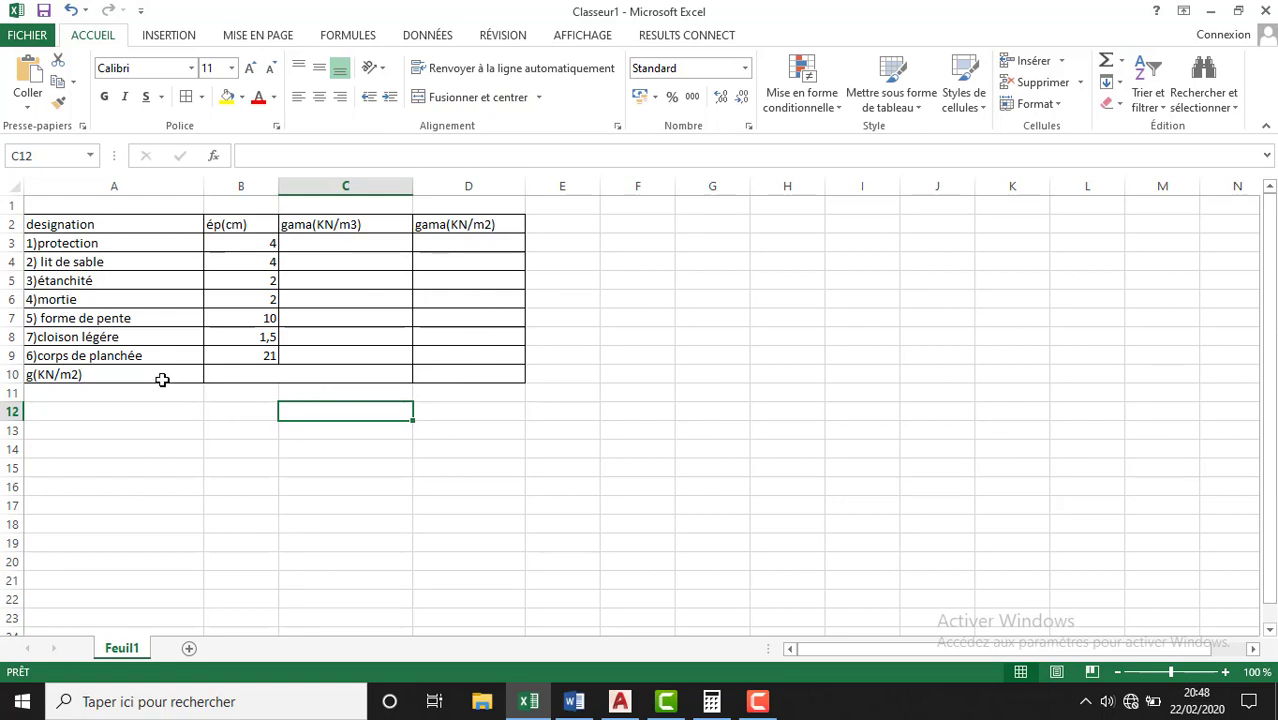
drag(165, 376, 294, 374)
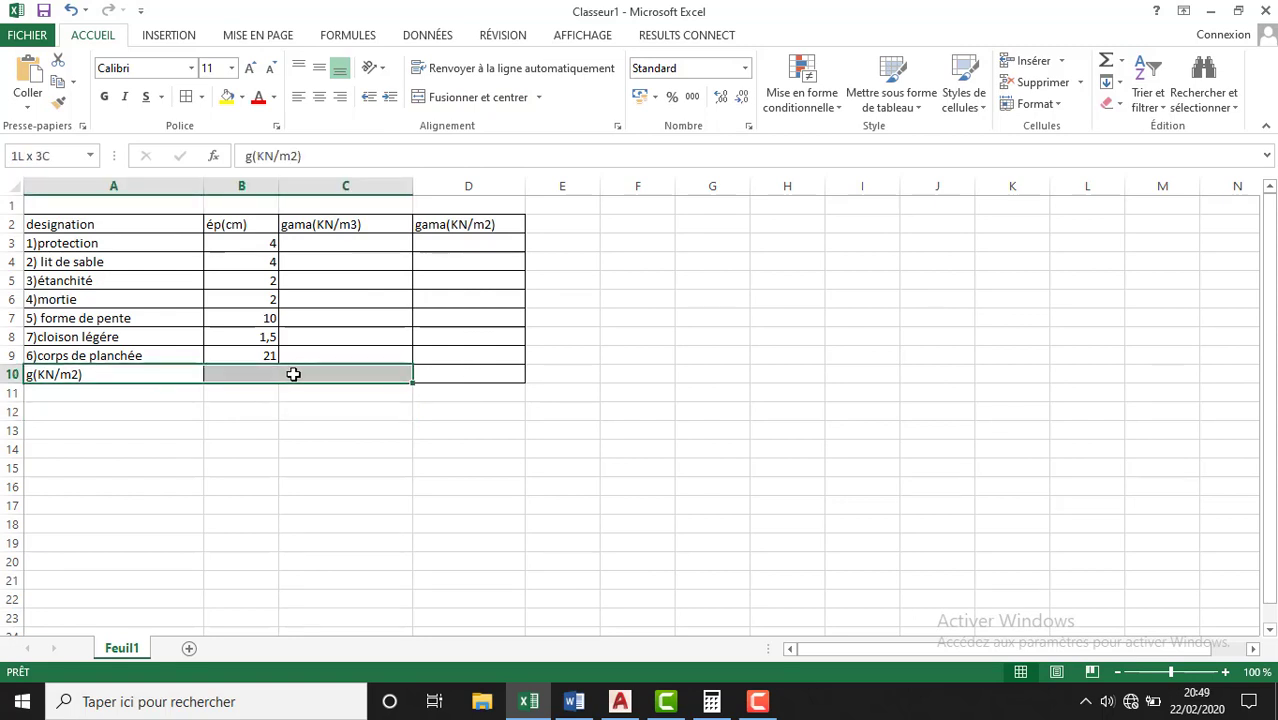
click(485, 98)
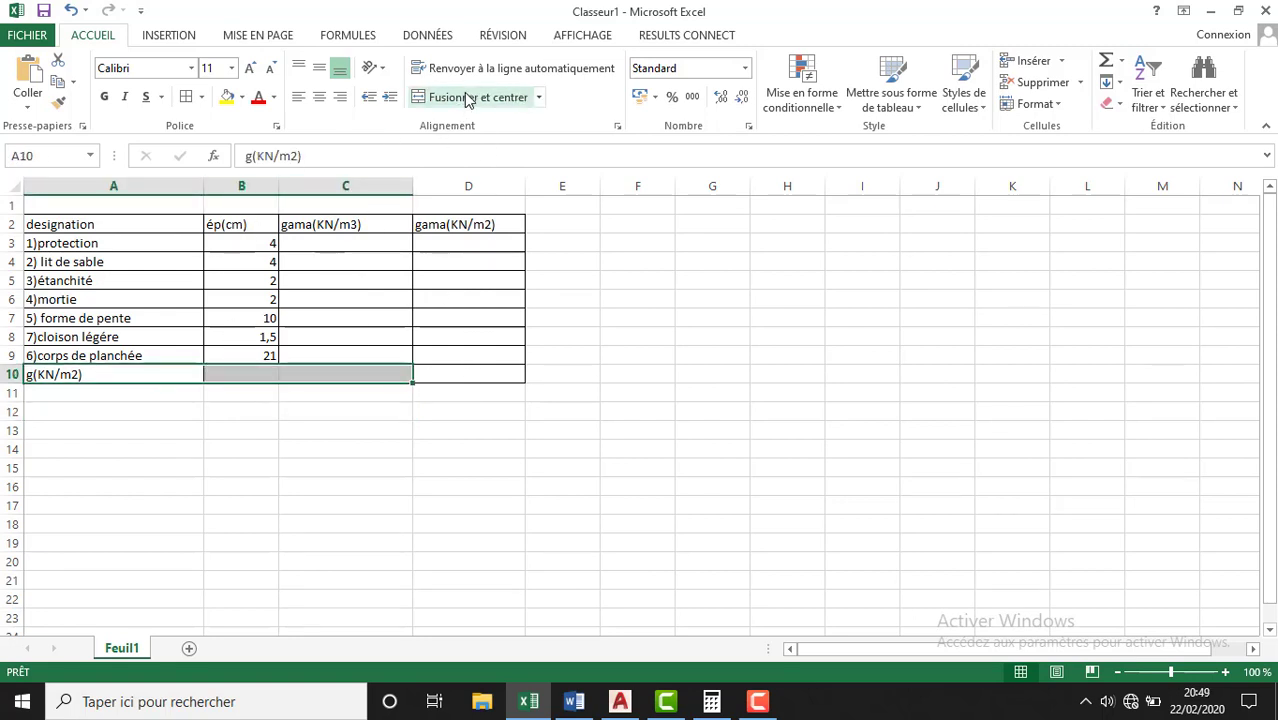
click(468, 98)
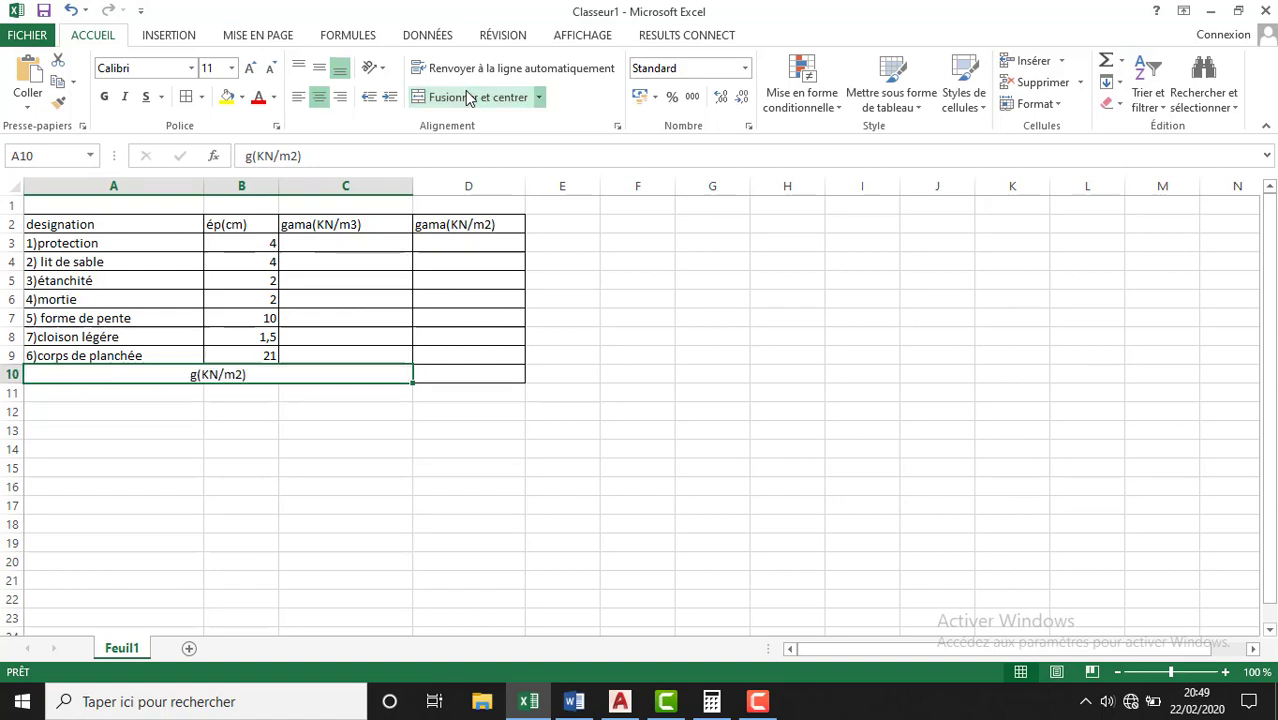
click(456, 375)
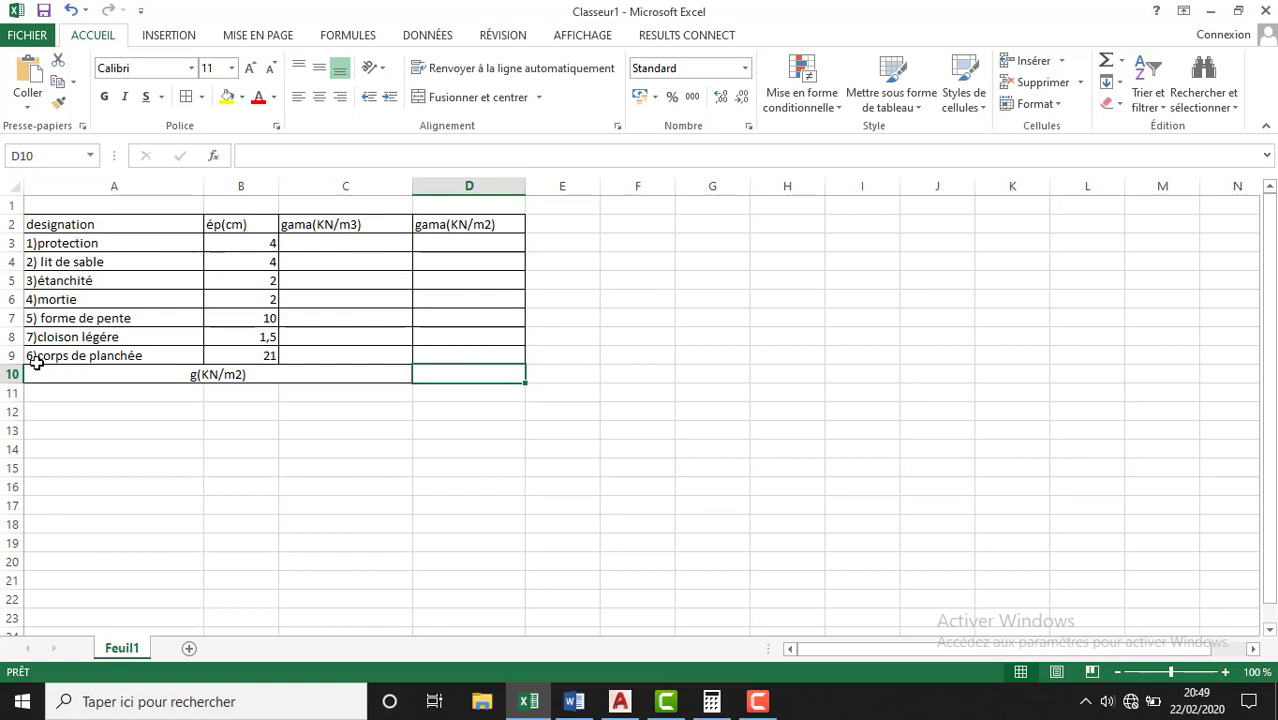
mouse_move(757, 702)
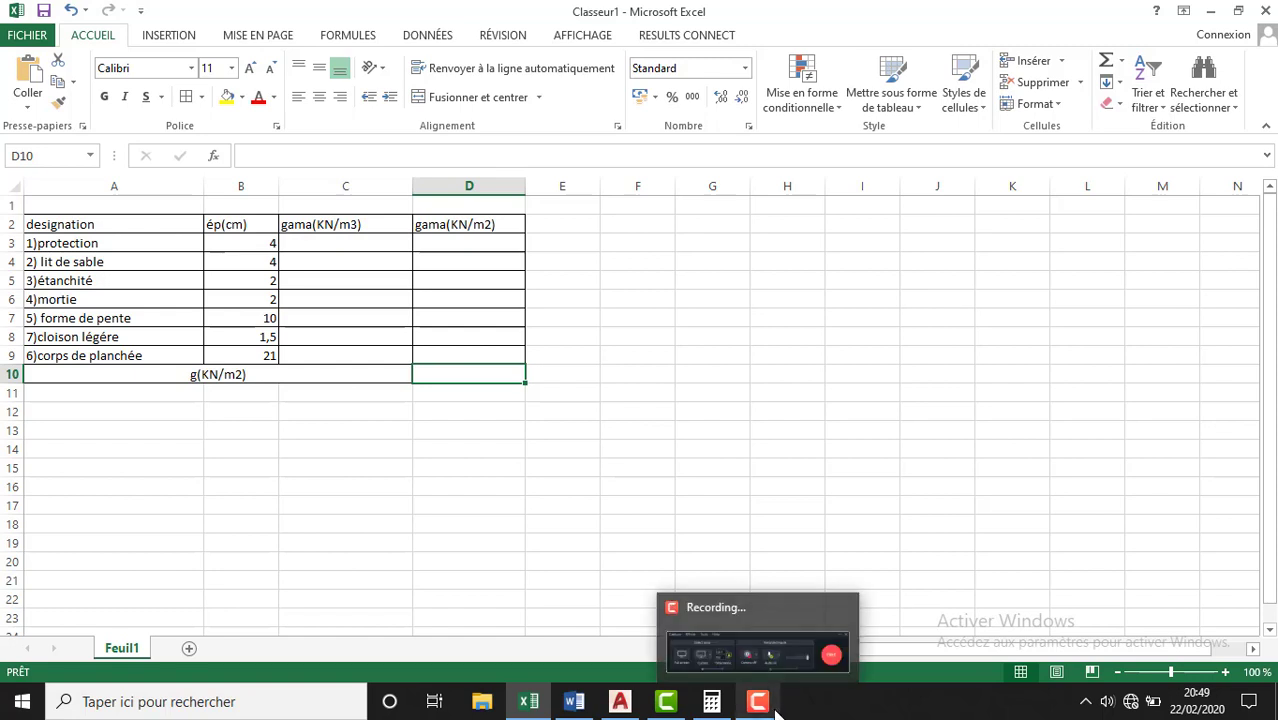
- Bring AutoCAD 2020 forward, start a new blank drawing and maximize its window
drag(776, 712, 712, 705)
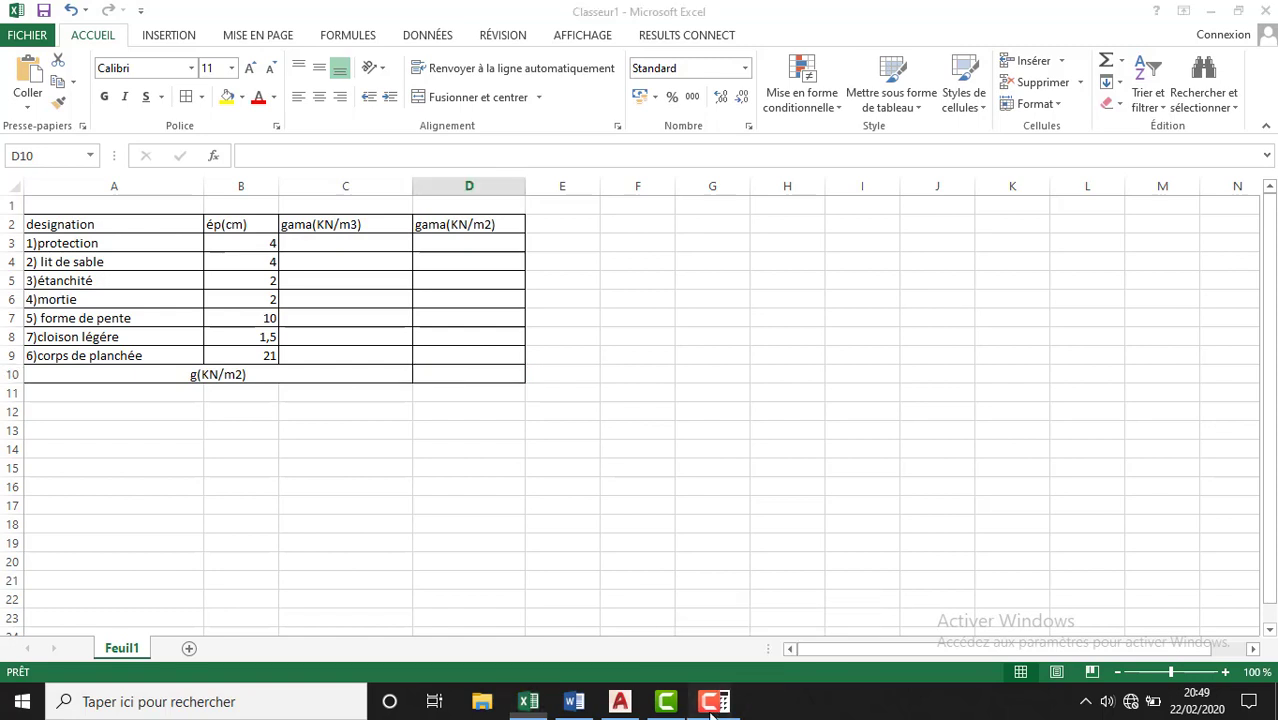
click(620, 703)
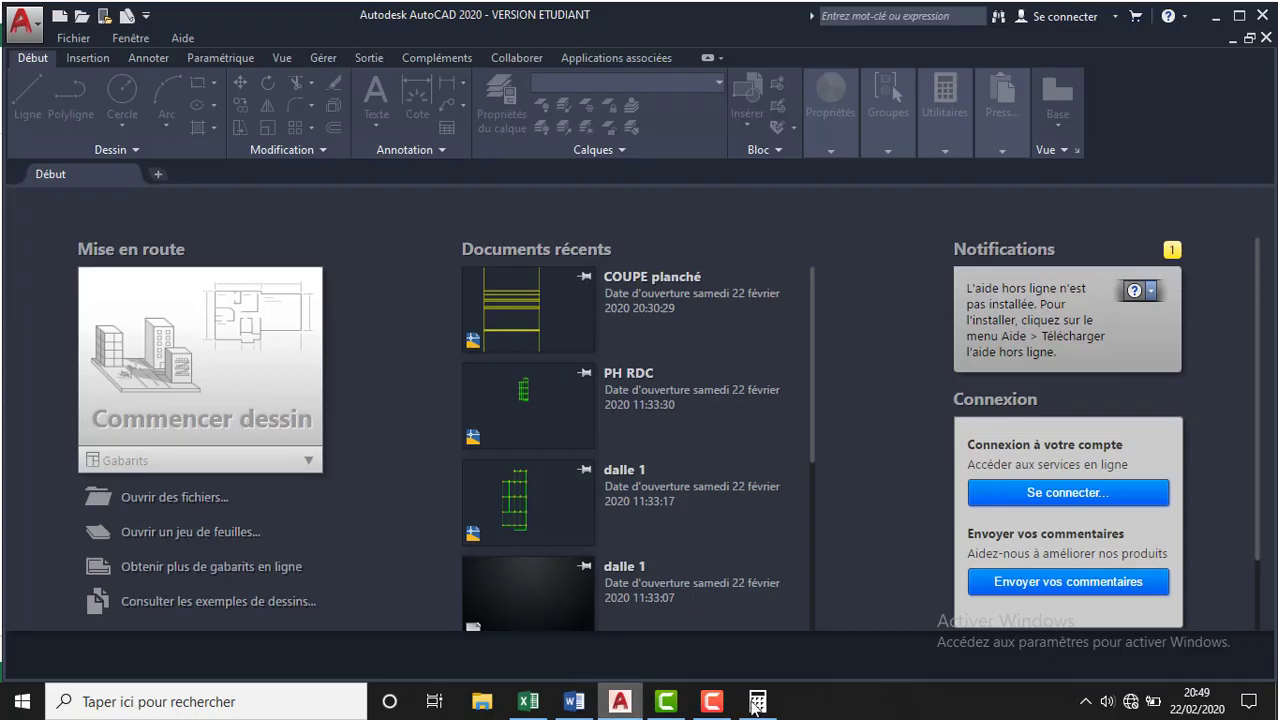
click(158, 174)
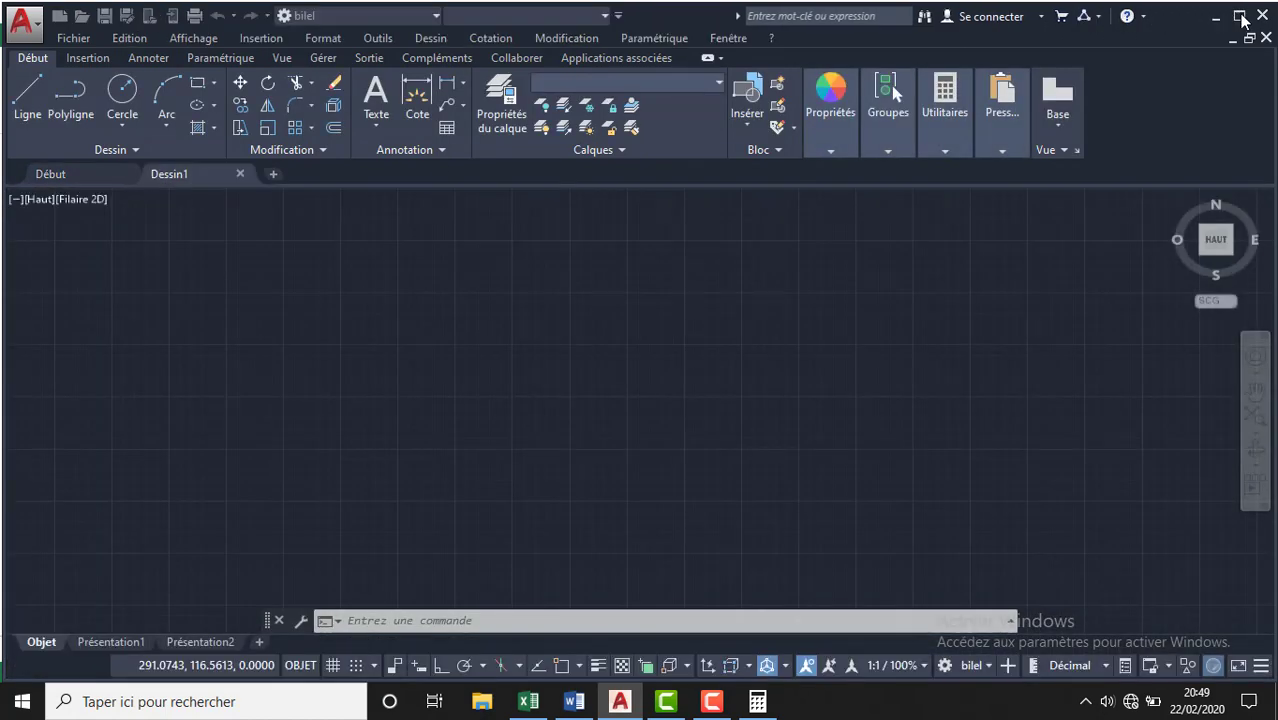
click(1236, 16)
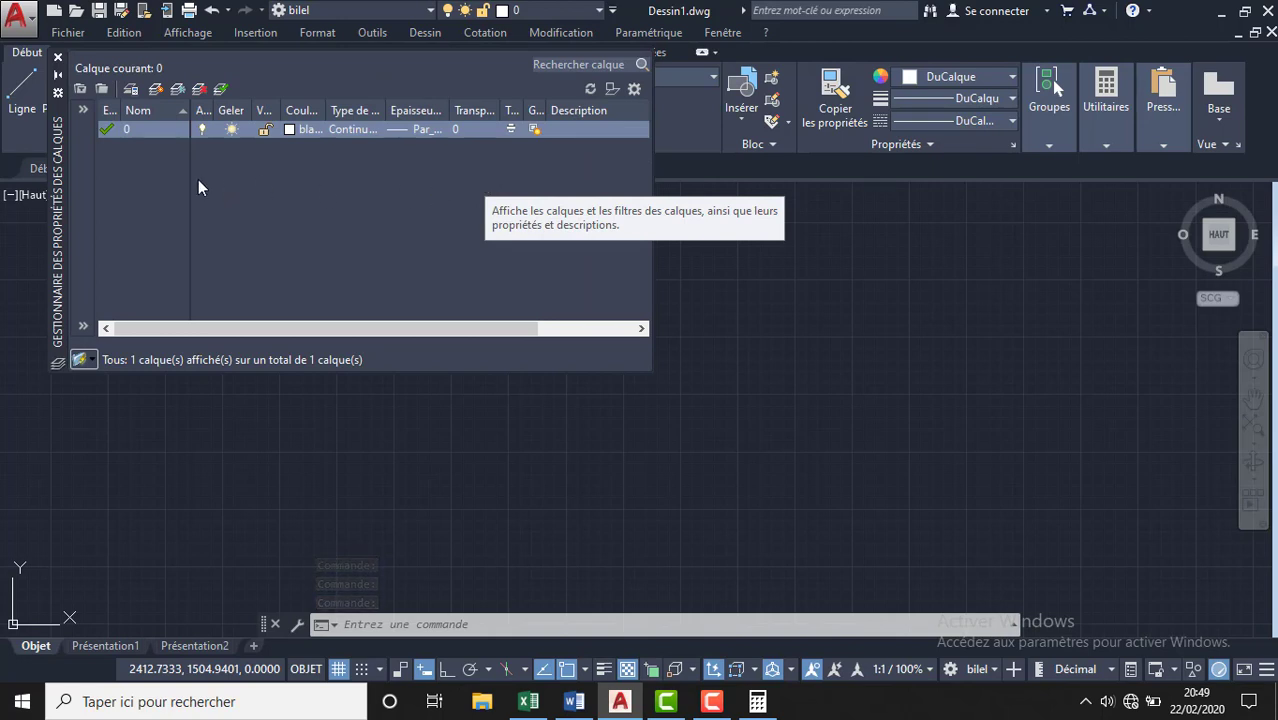
- Add two layers named 1)protection and 2)lit de sable
click(132, 90)
text(1)
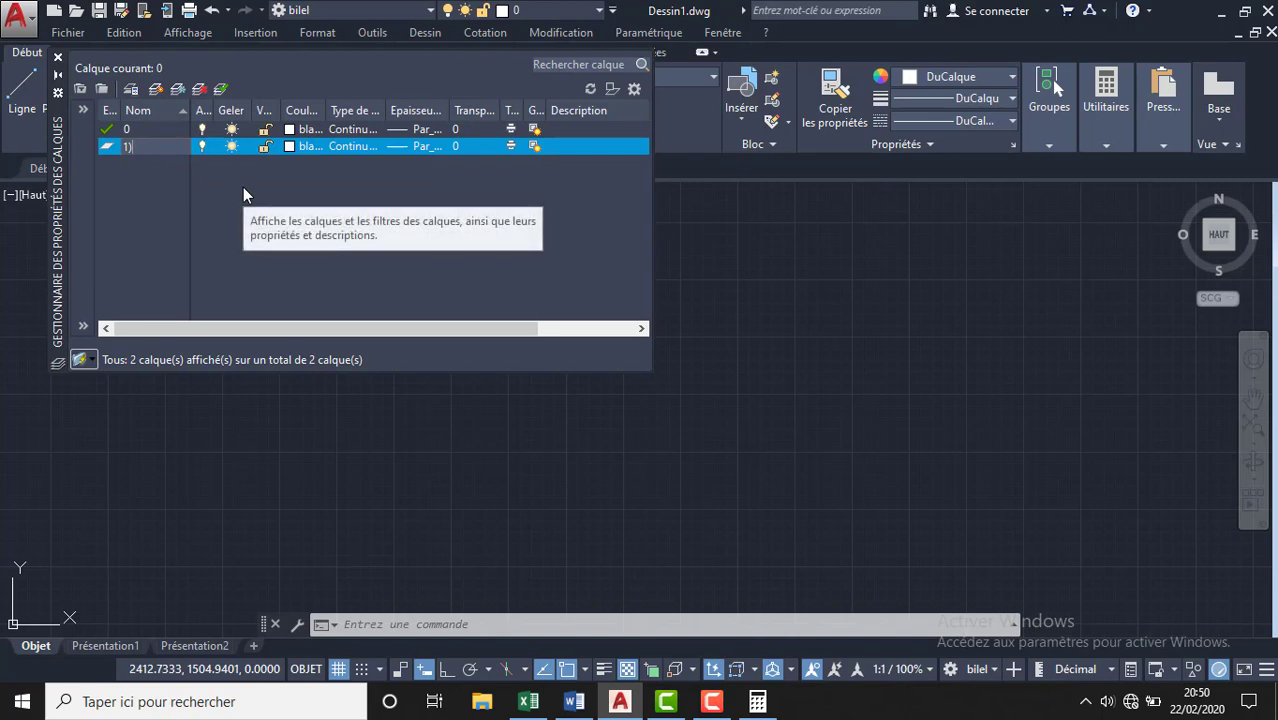
text(pro)
text(tectio)
text(n)
key(Return)
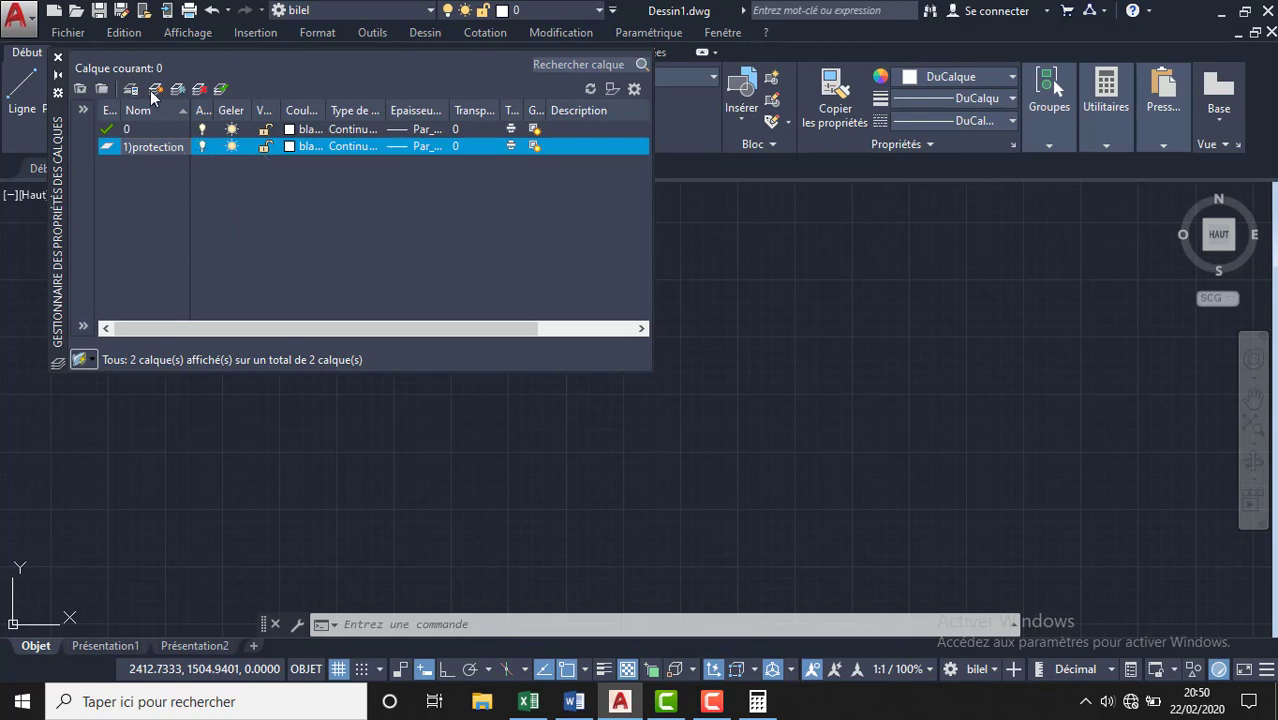
click(155, 89)
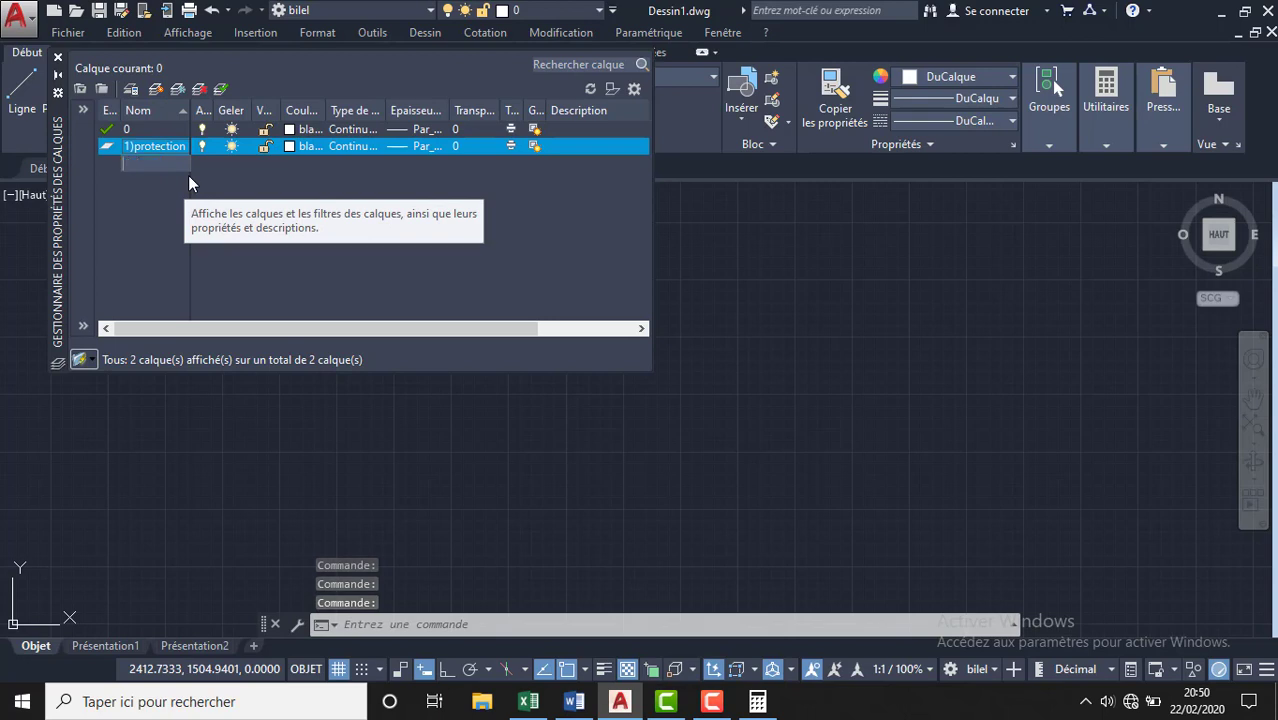
key(Return)
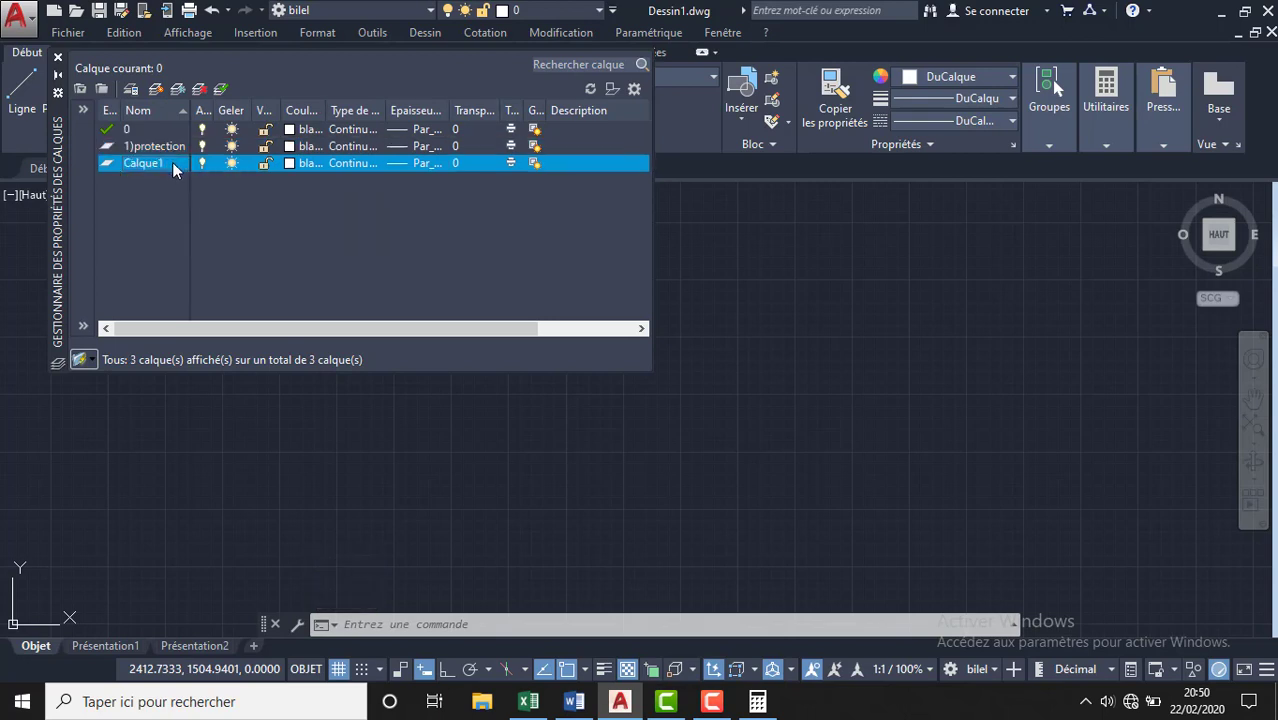
click(174, 163)
key(BackSpace)
key(BackSpace)
key(BackSpace)
key(BackSpace)
key(BackSpace)
key(BackSpace)
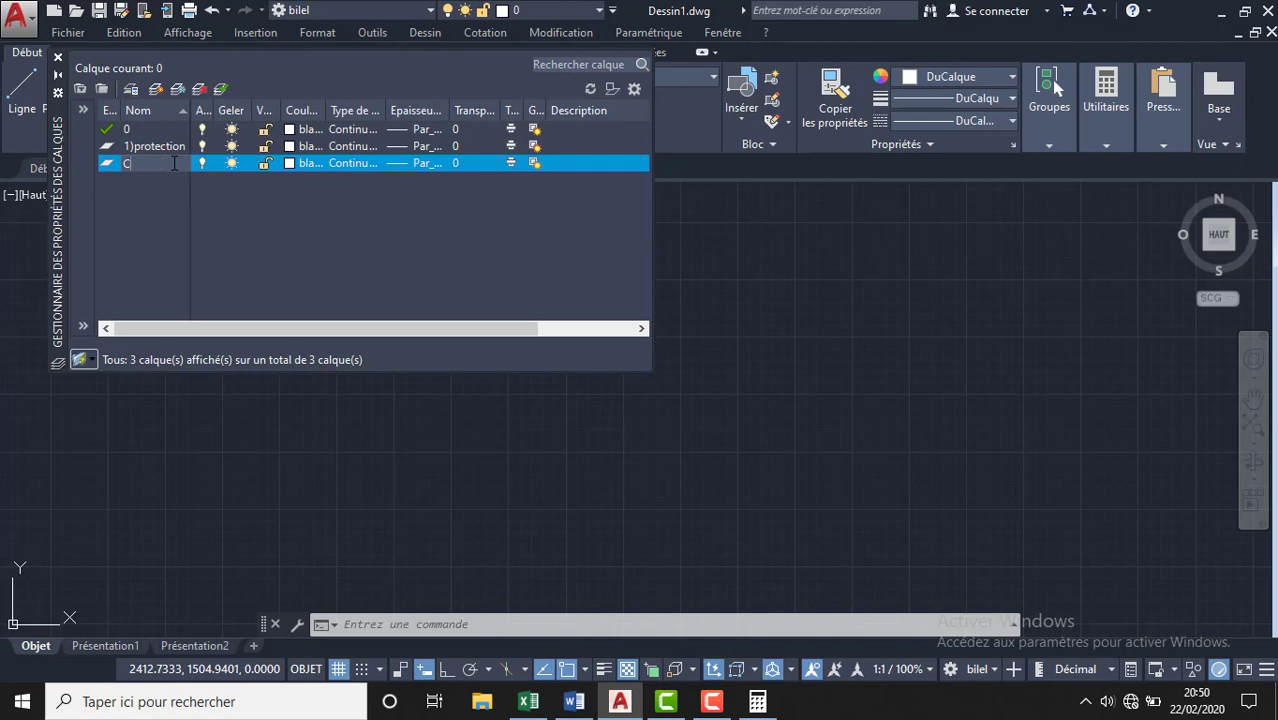
key(BackSpace)
text(ble)
key(Return)
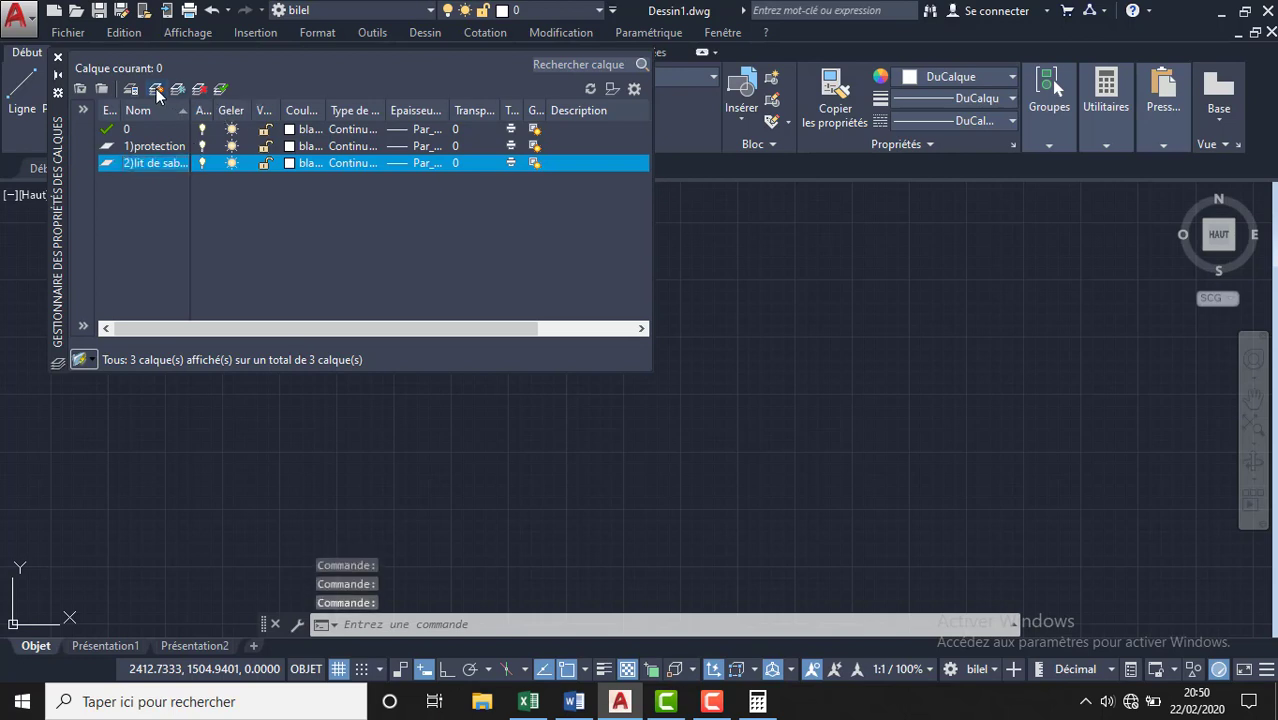
- Add two more layers named 3)etanchitée and 4)mortie
click(157, 92)
click(172, 181)
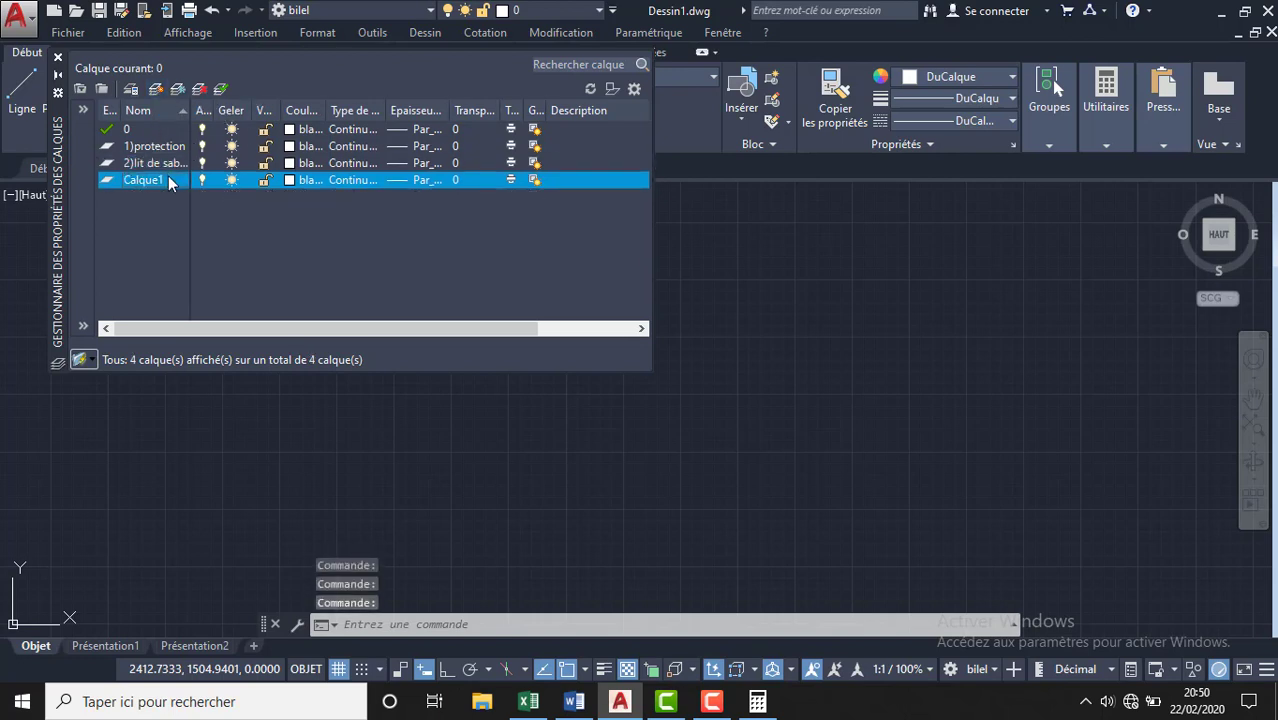
double_click(168, 181)
click(163, 181)
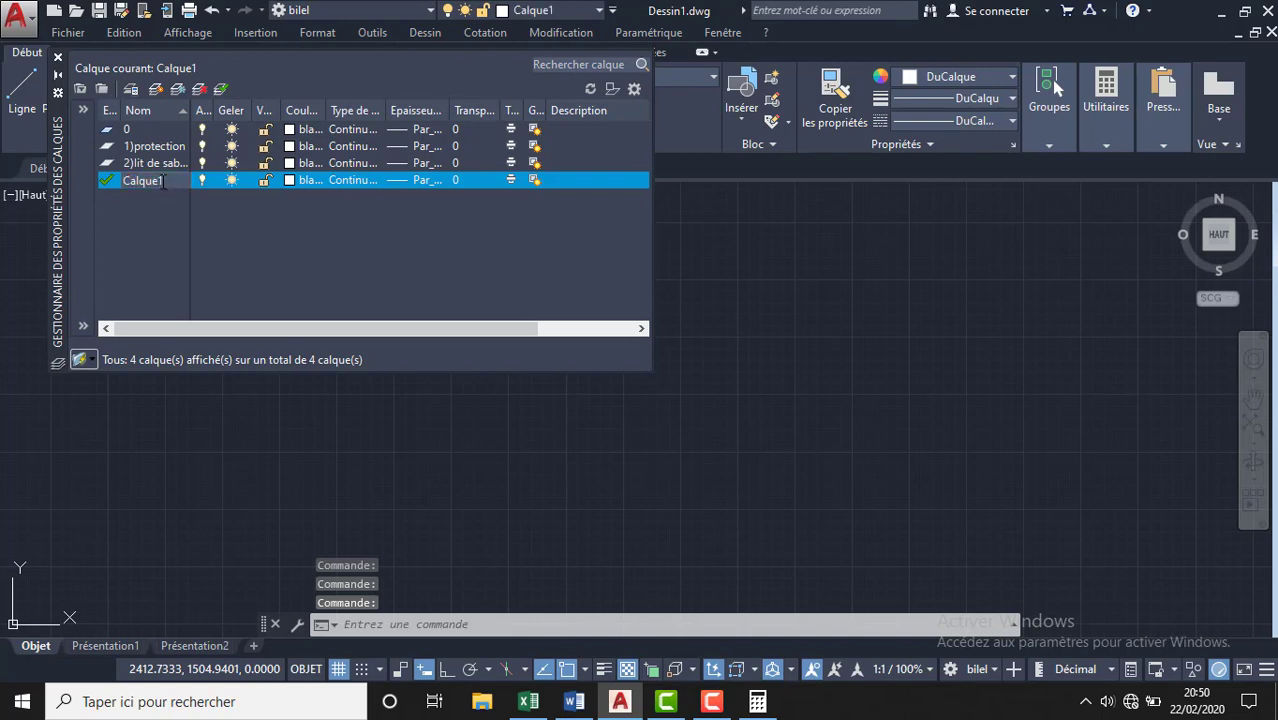
key(BackSpace)
key(BackSpace)
key(BackSpace)
key(BackSpace)
key(BackSpace)
key(BackSpace)
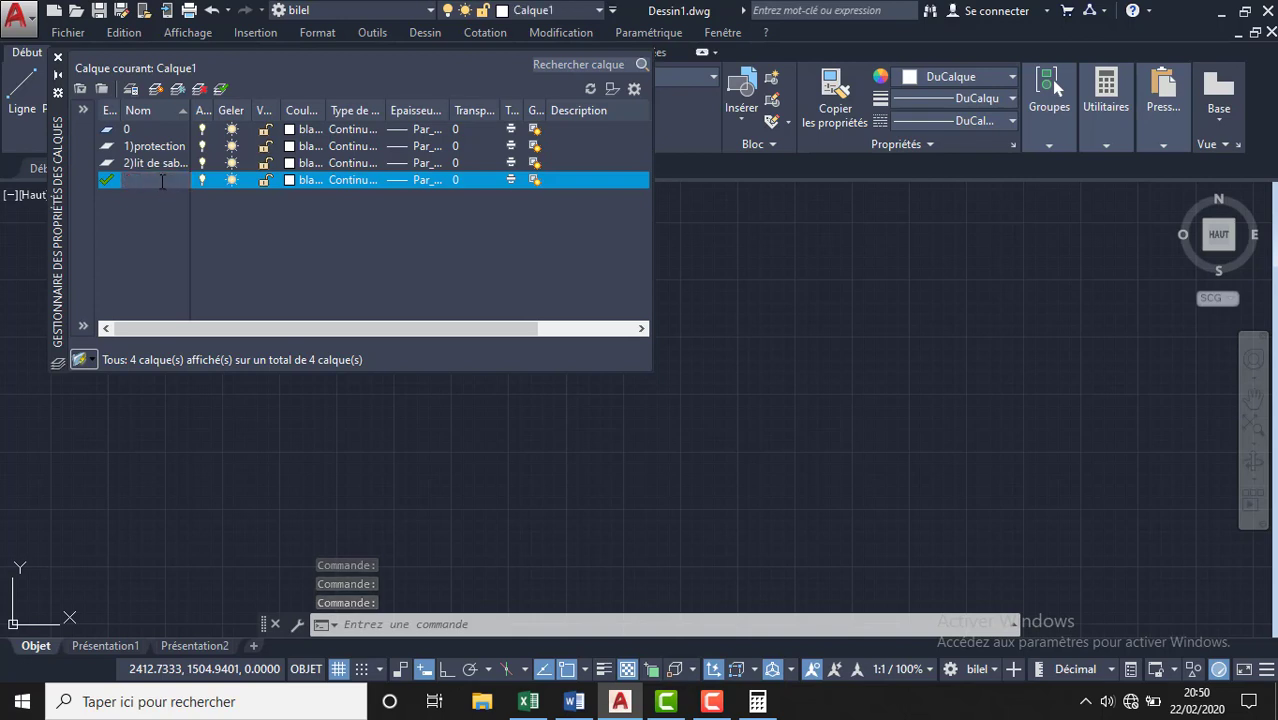
text(3)e)
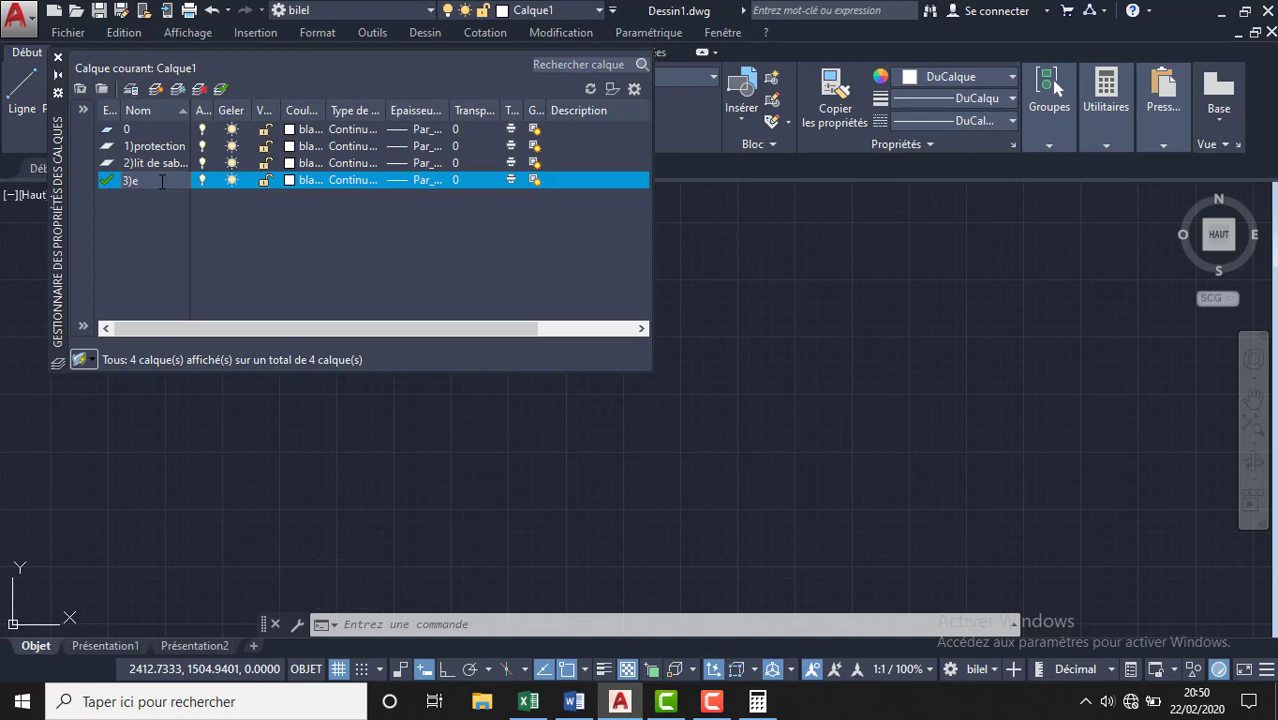
text(tan)
text(chitée)
click(156, 89)
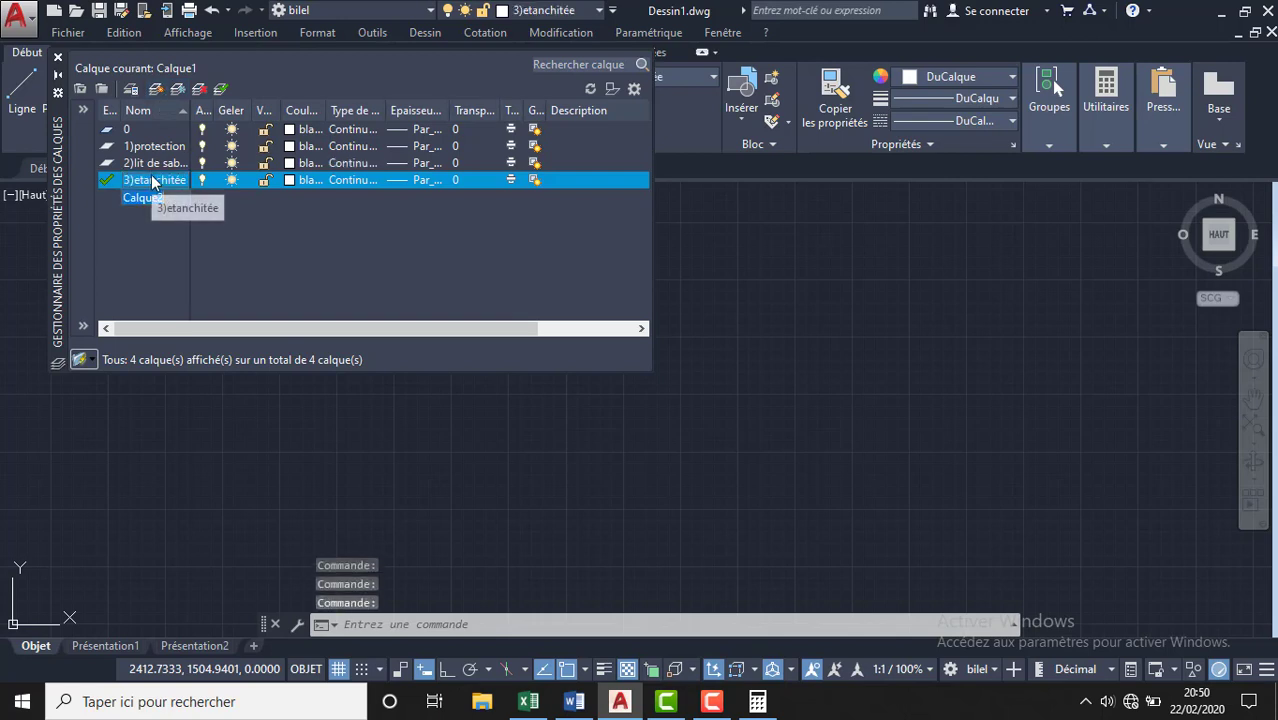
key(Return)
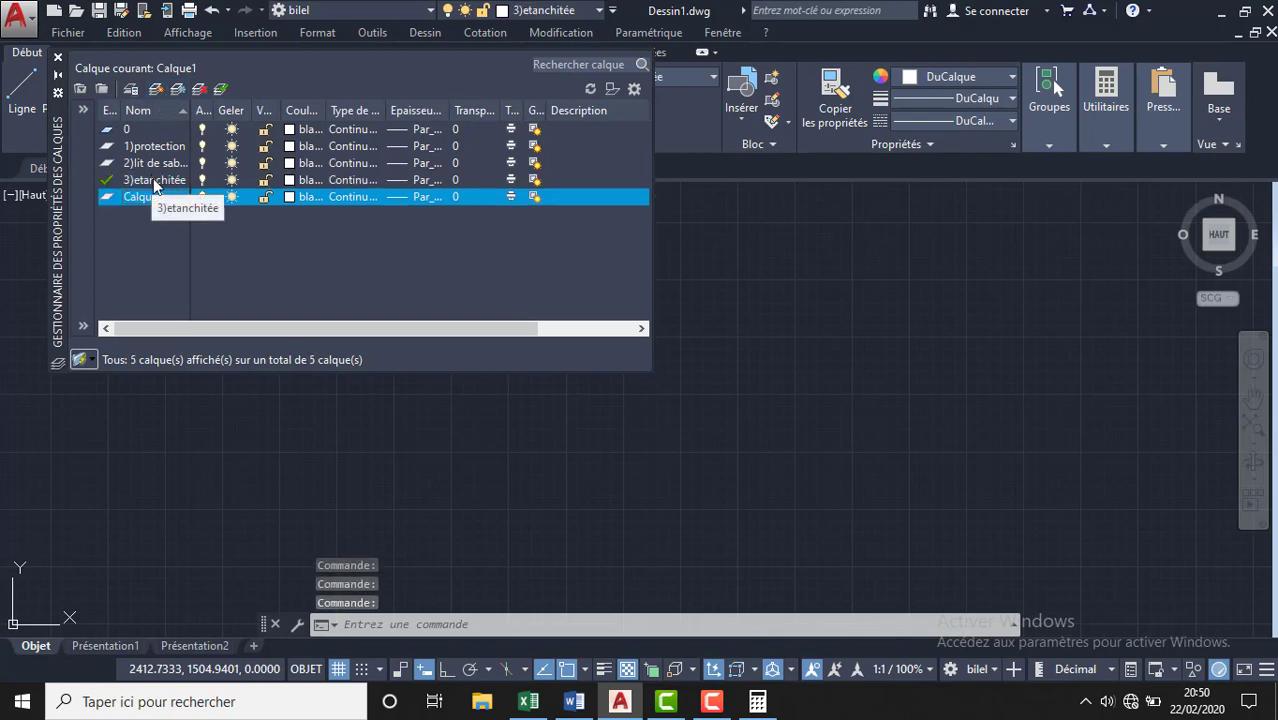
click(155, 181)
click(165, 197)
double_click(165, 197)
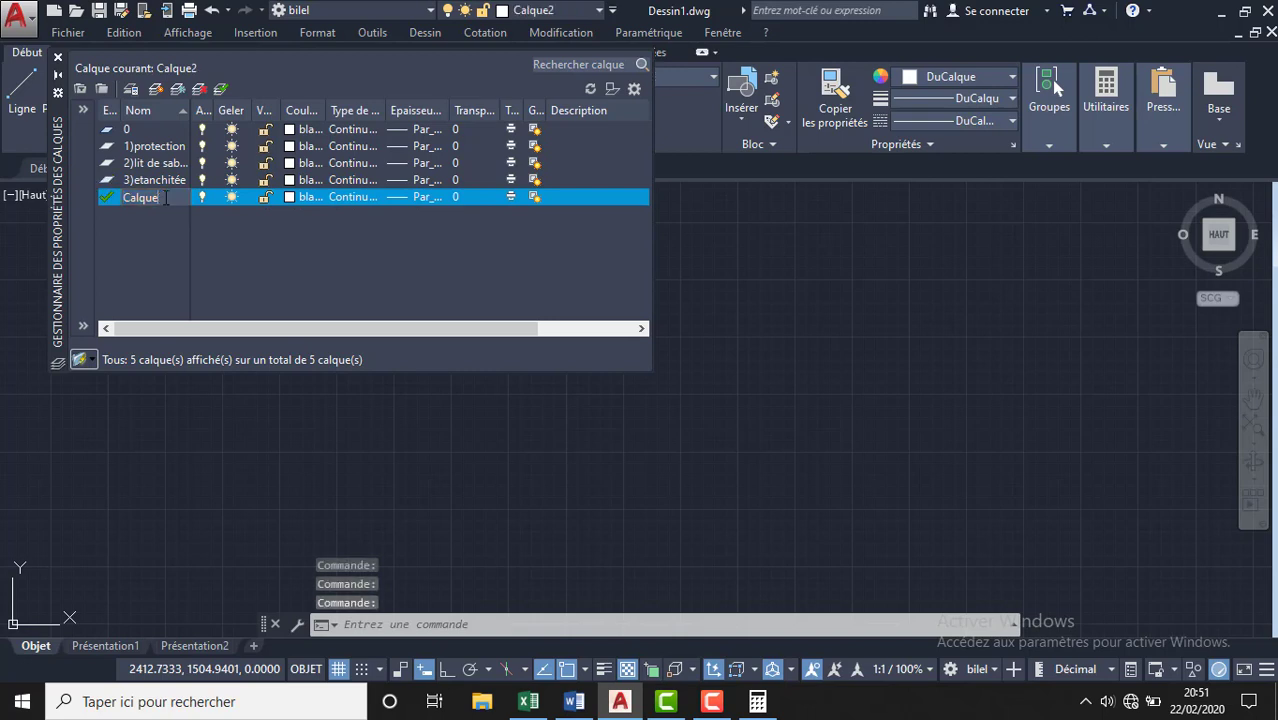
key(BackSpace)
key(BackSpace)
key(BackSpace)
key(BackSpace)
key(BackSpace)
text(4))
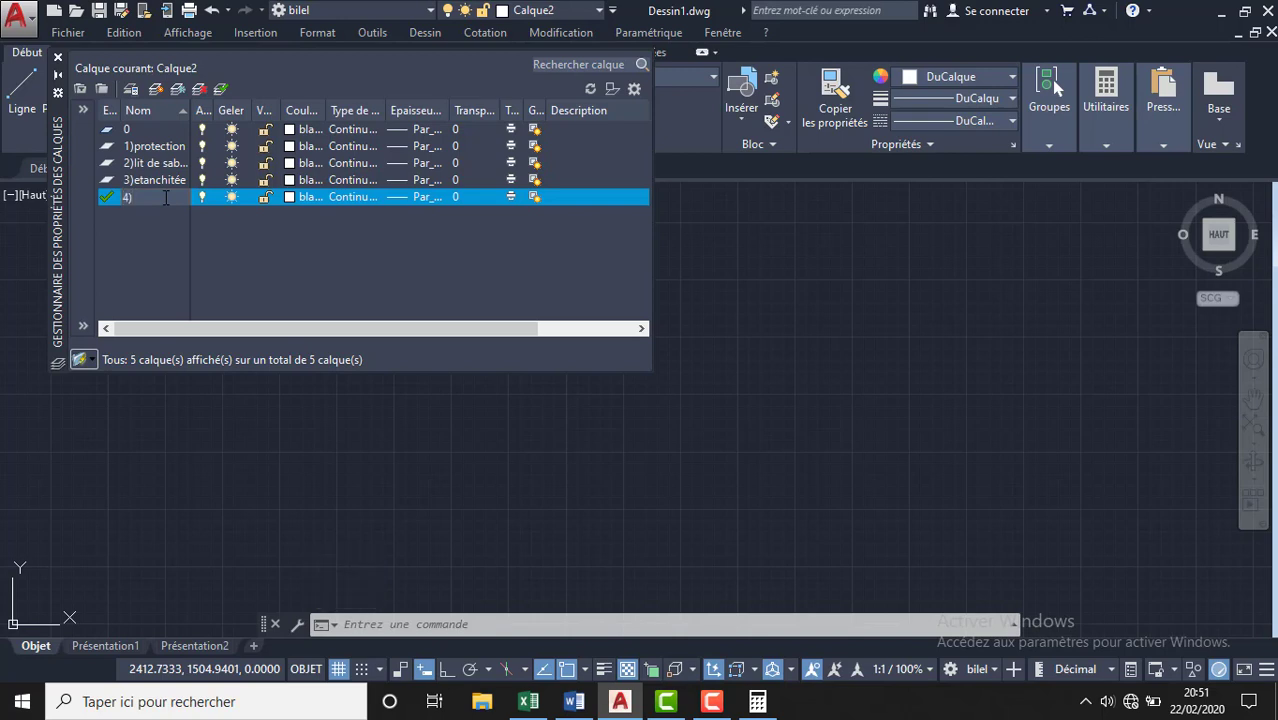
text(mortie)
key(Return)
- Add a fifth layer named 5)forme de…
click(166, 88)
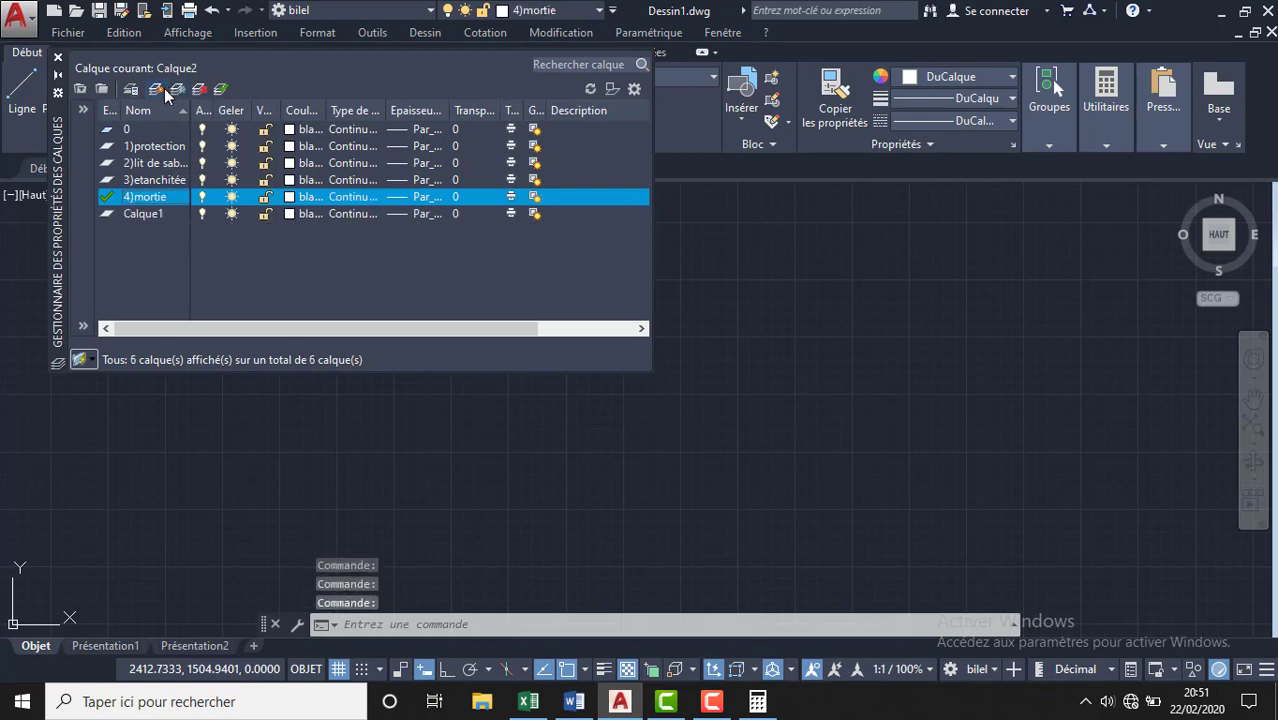
click(155, 89)
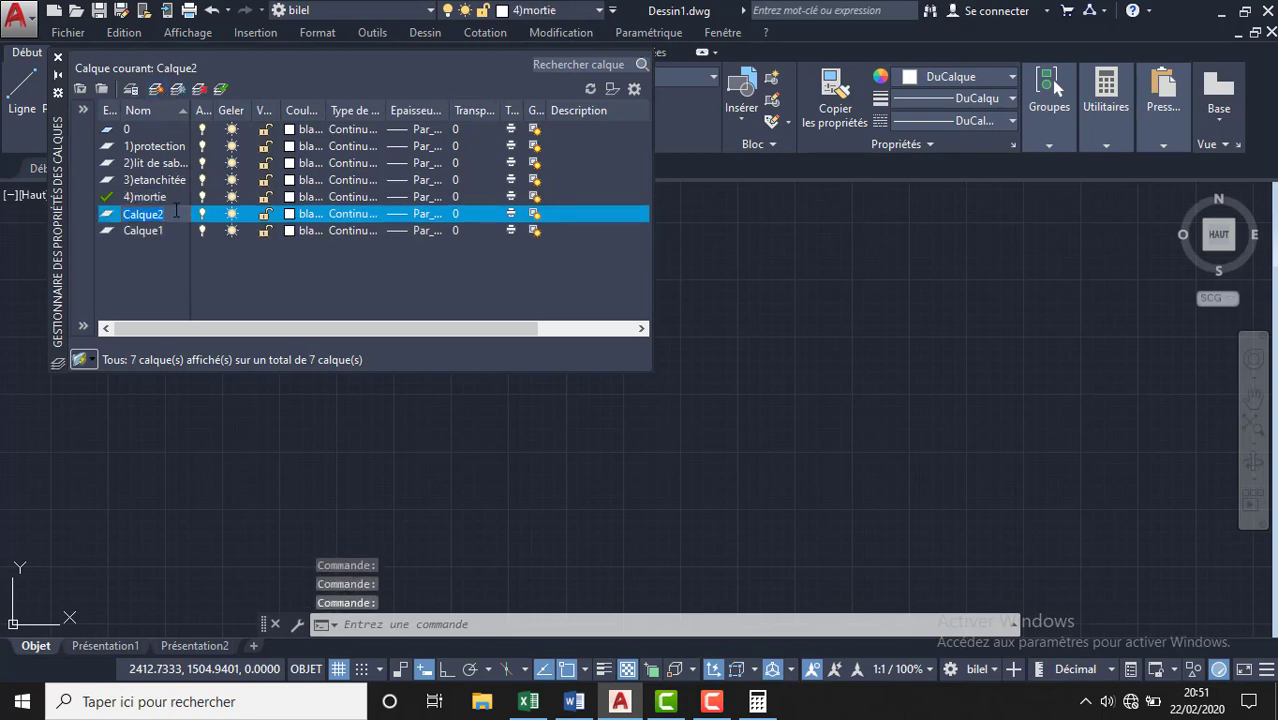
key(BackSpace)
text(5))
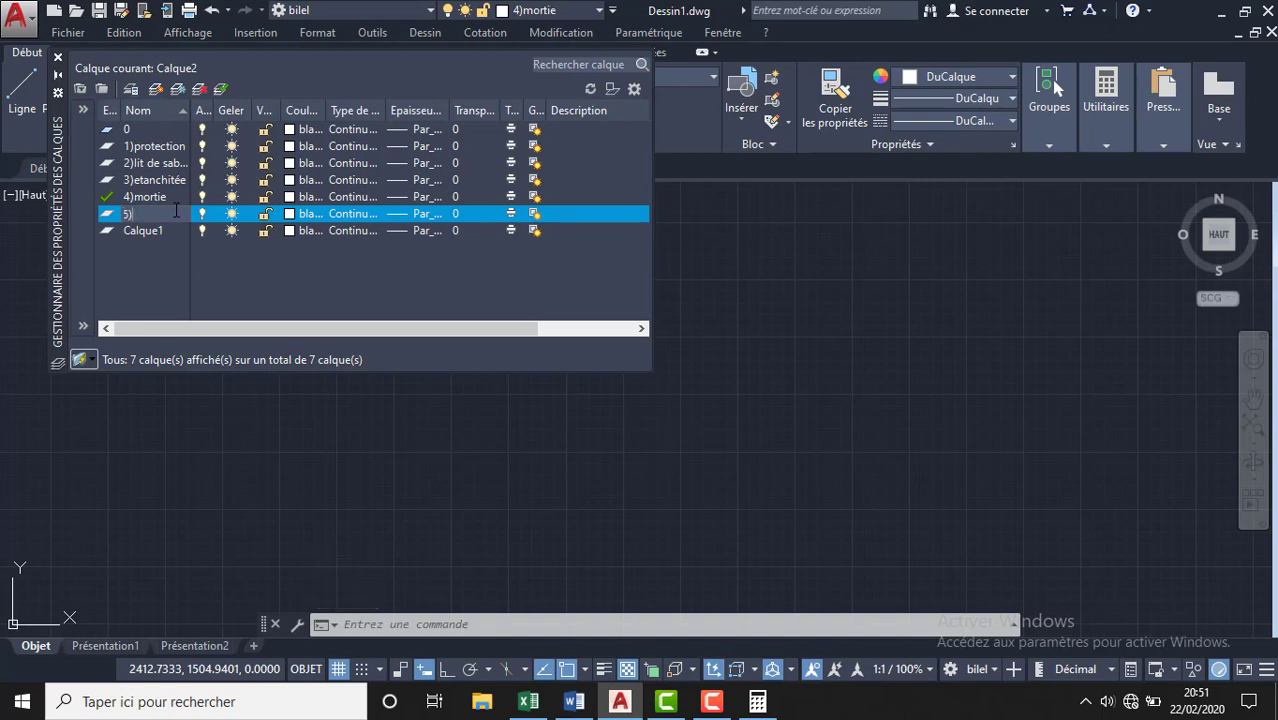
text(for)
text(me de p)
text(en)
text(te)
key(Return)
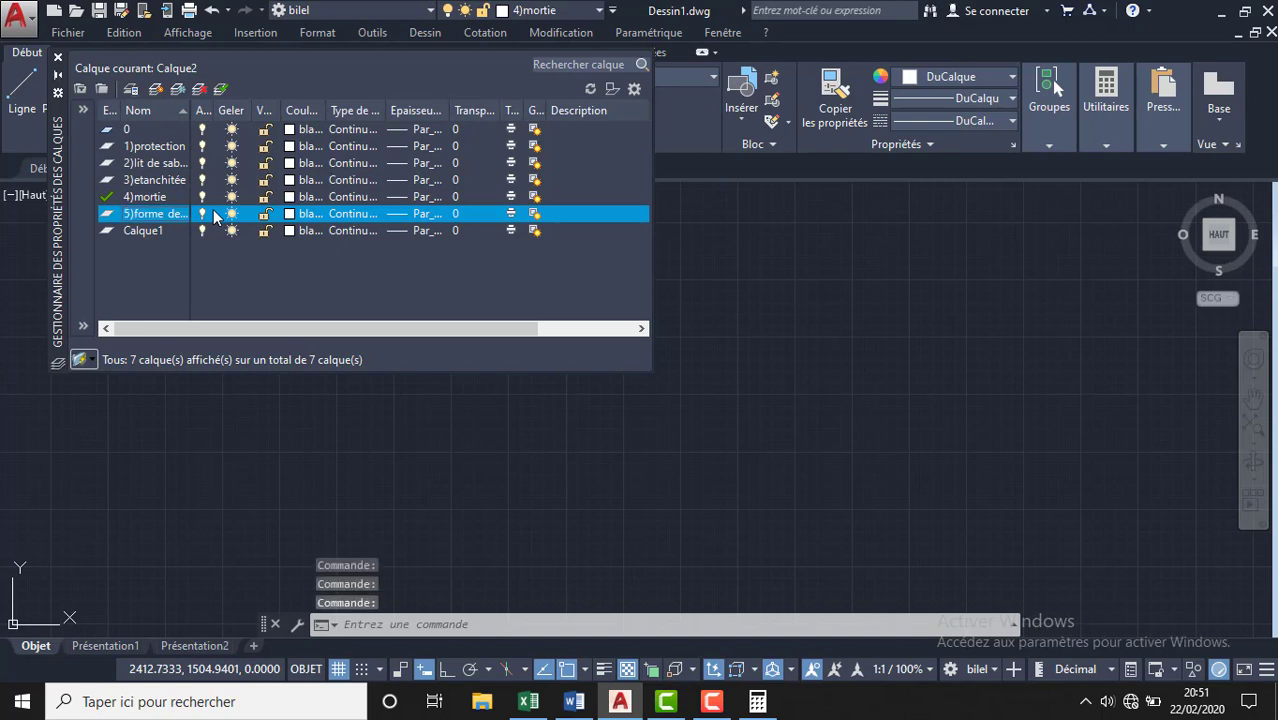
- Rename the spare Calque1 layer to cops planchée
click(176, 230)
double_click(176, 230)
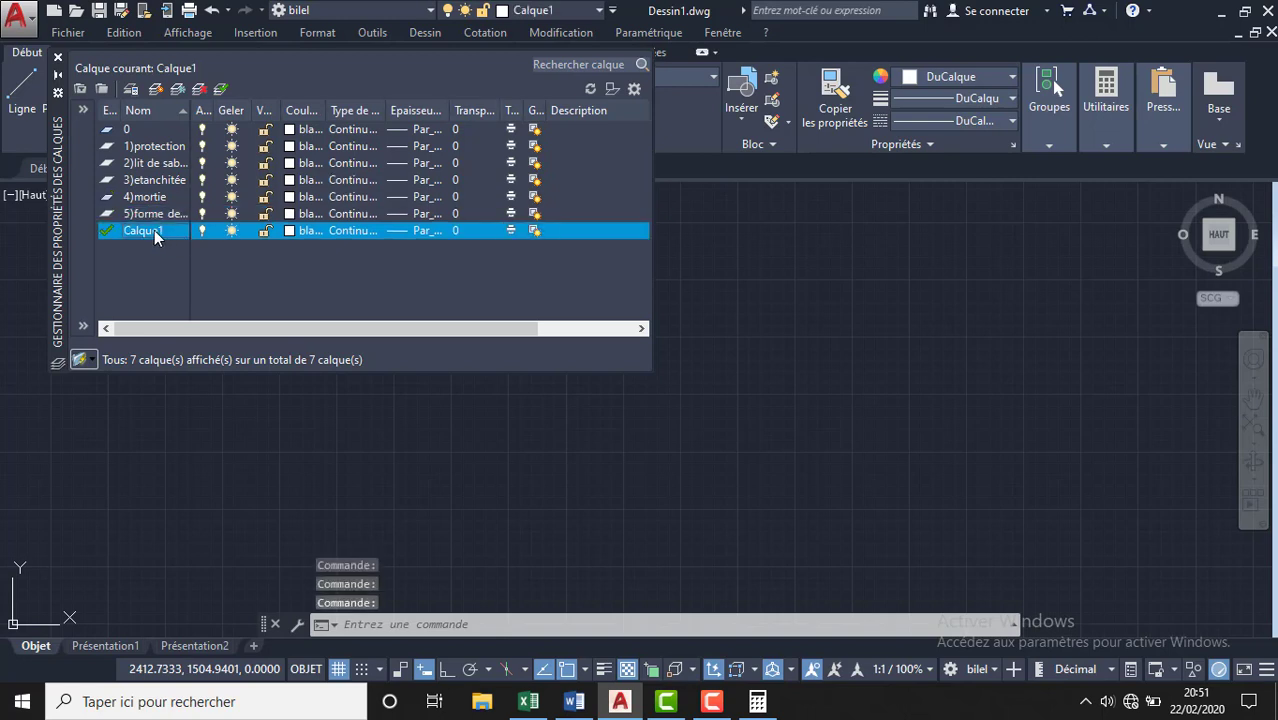
click(154, 230)
key(BackSpace)
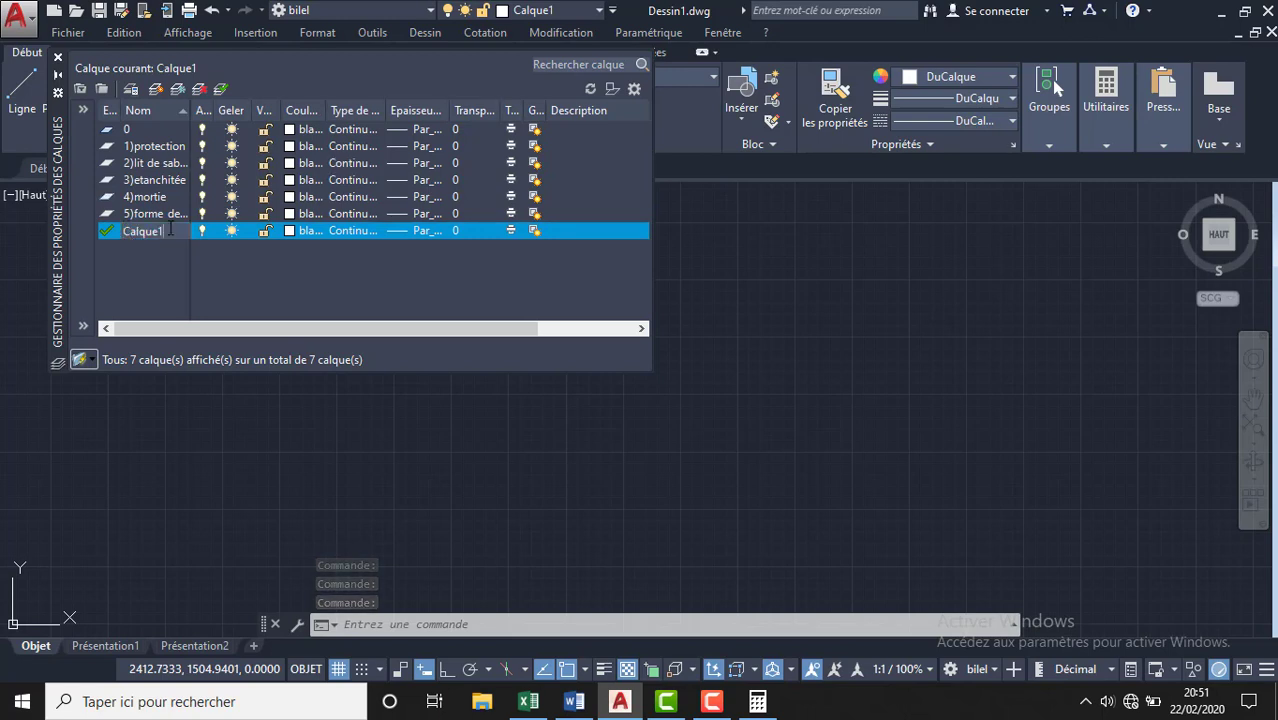
key(BackSpace)
key(BackSpace)
key(BackSpace)
key(BackSpace)
key(BackSpace)
key(BackSpace)
text(cops planché)
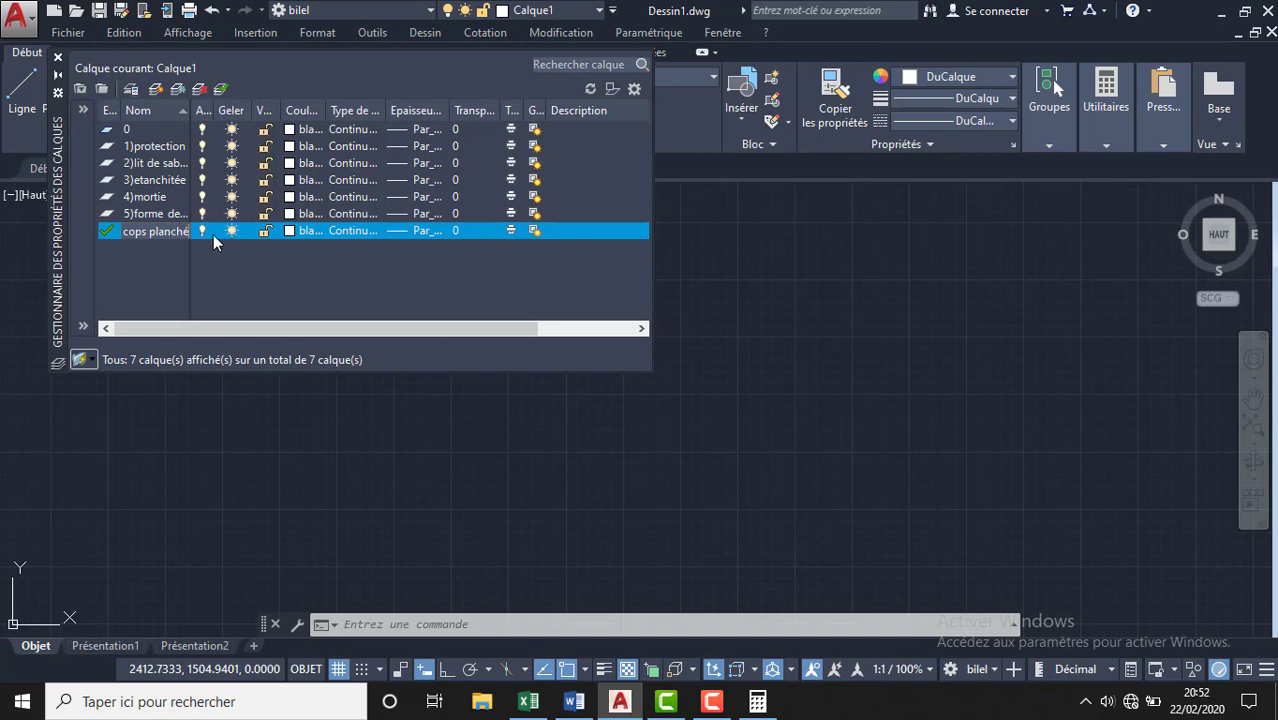
text(e)
key(Return)
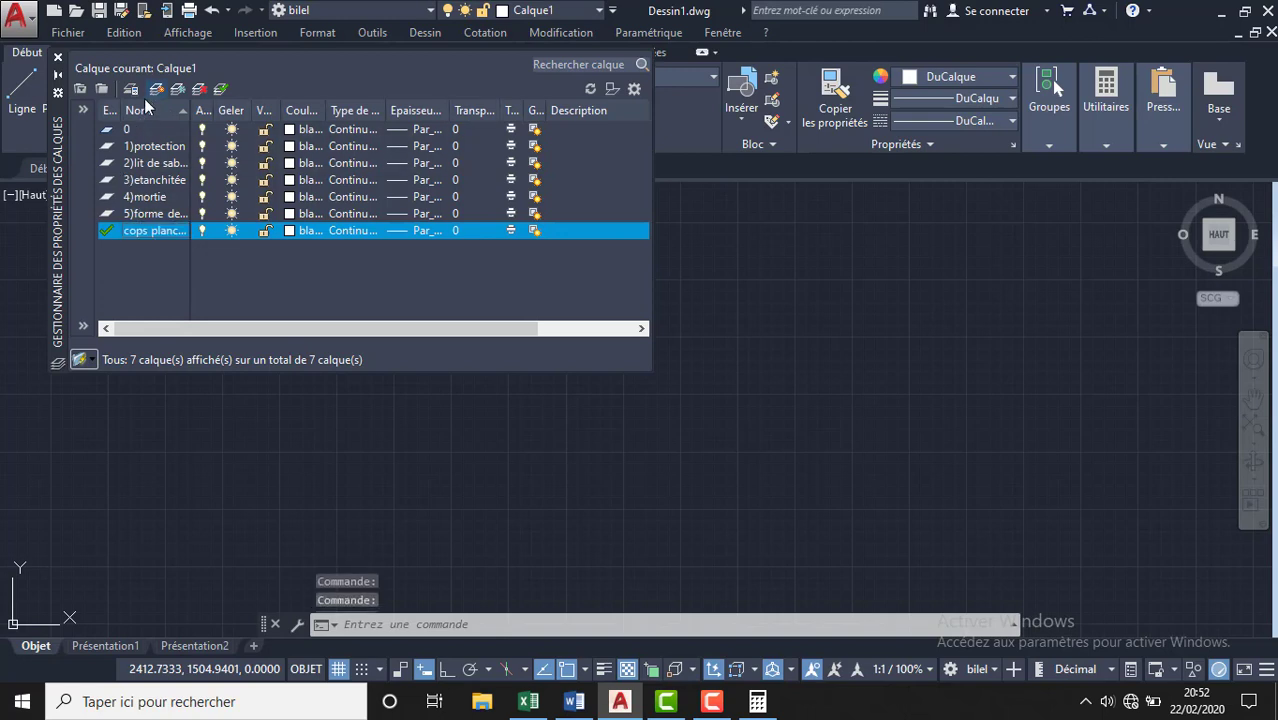
- Add a new layer named cloison légère and make it the current layer
click(155, 89)
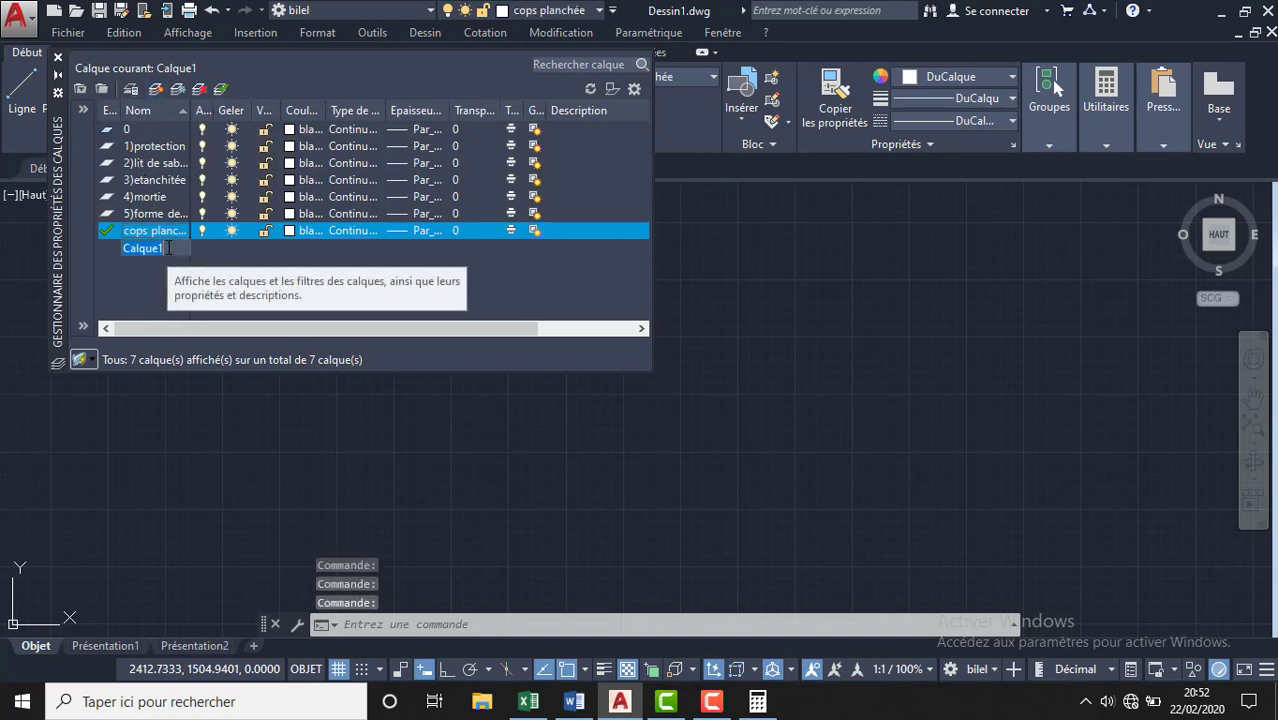
key(Return)
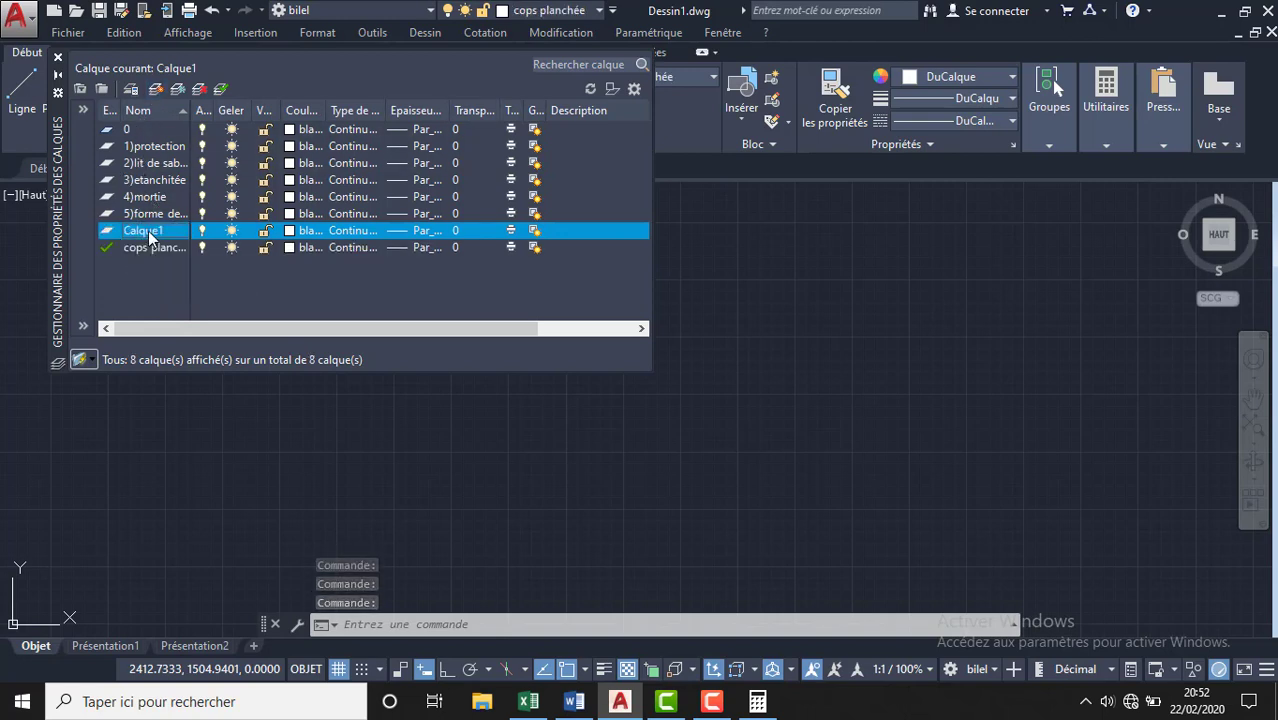
double_click(165, 229)
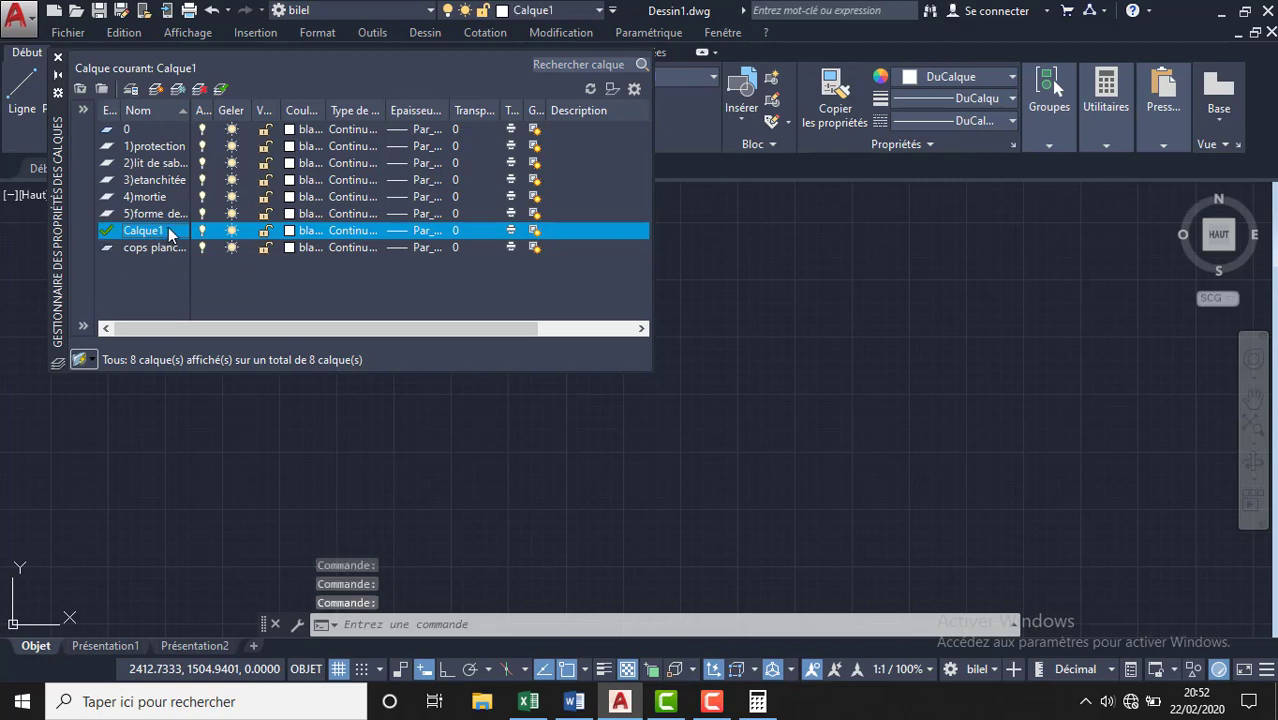
click(152, 231)
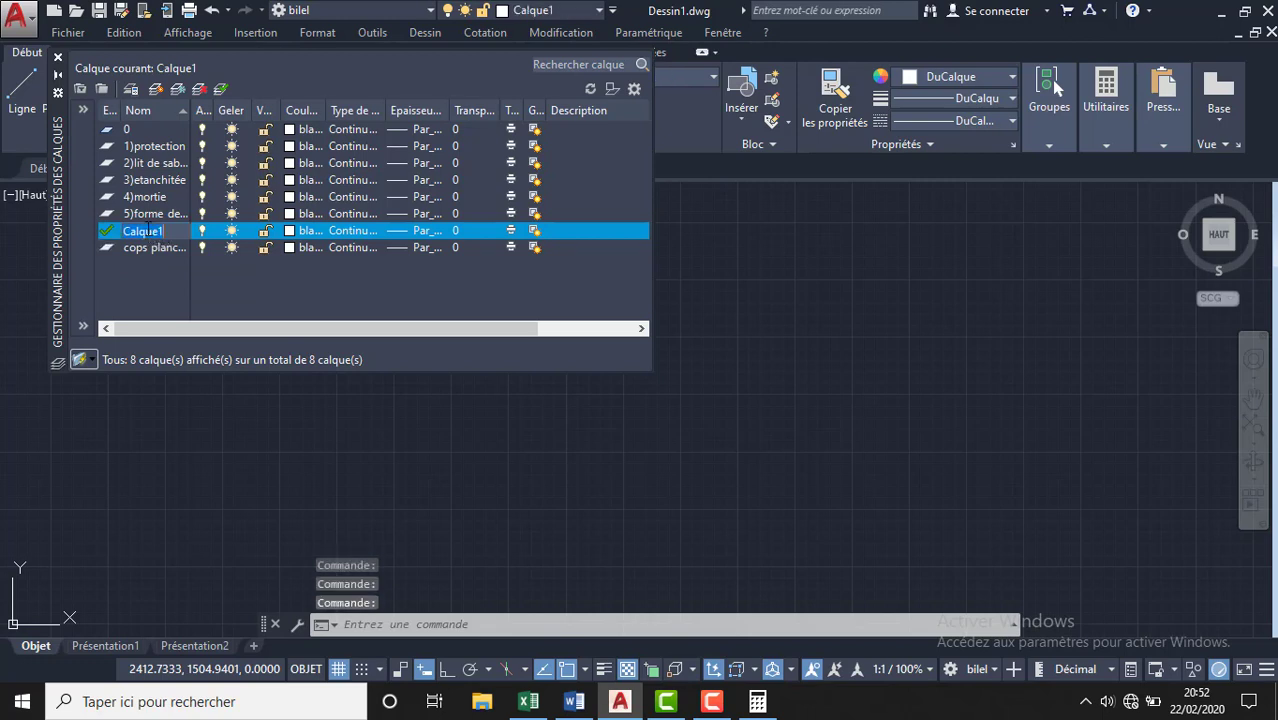
key(BackSpace)
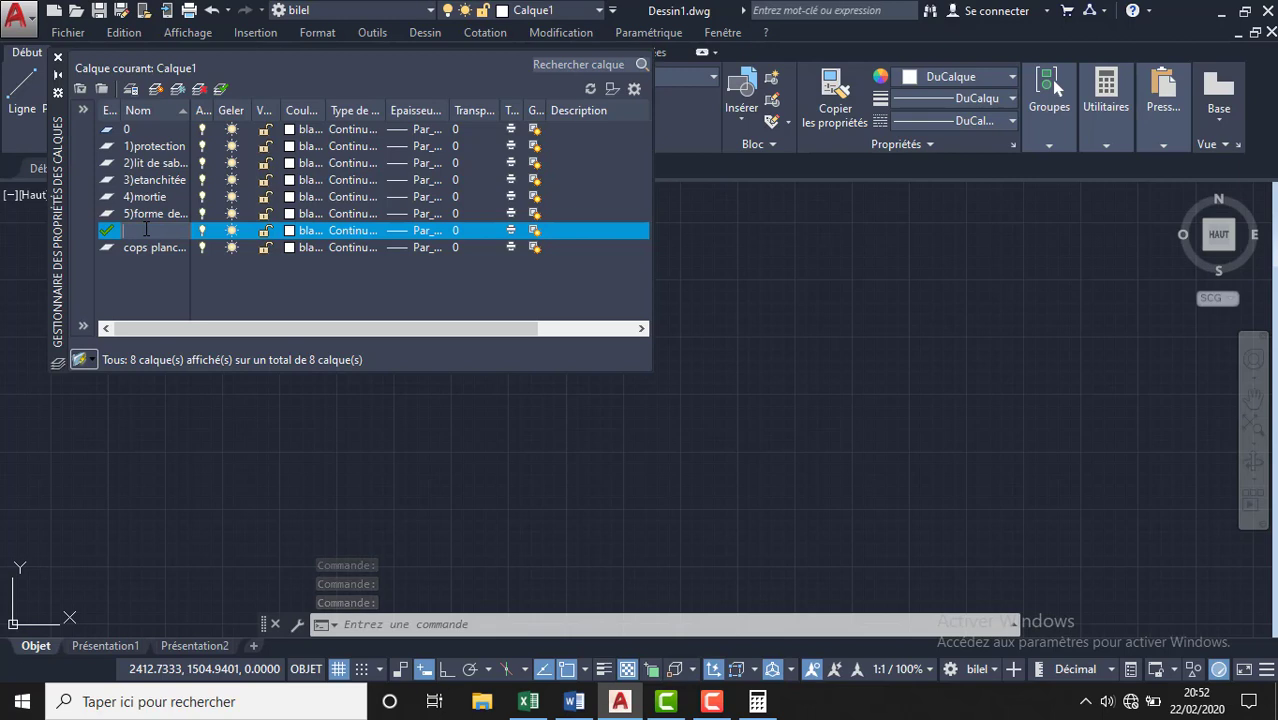
text(cloison lé)
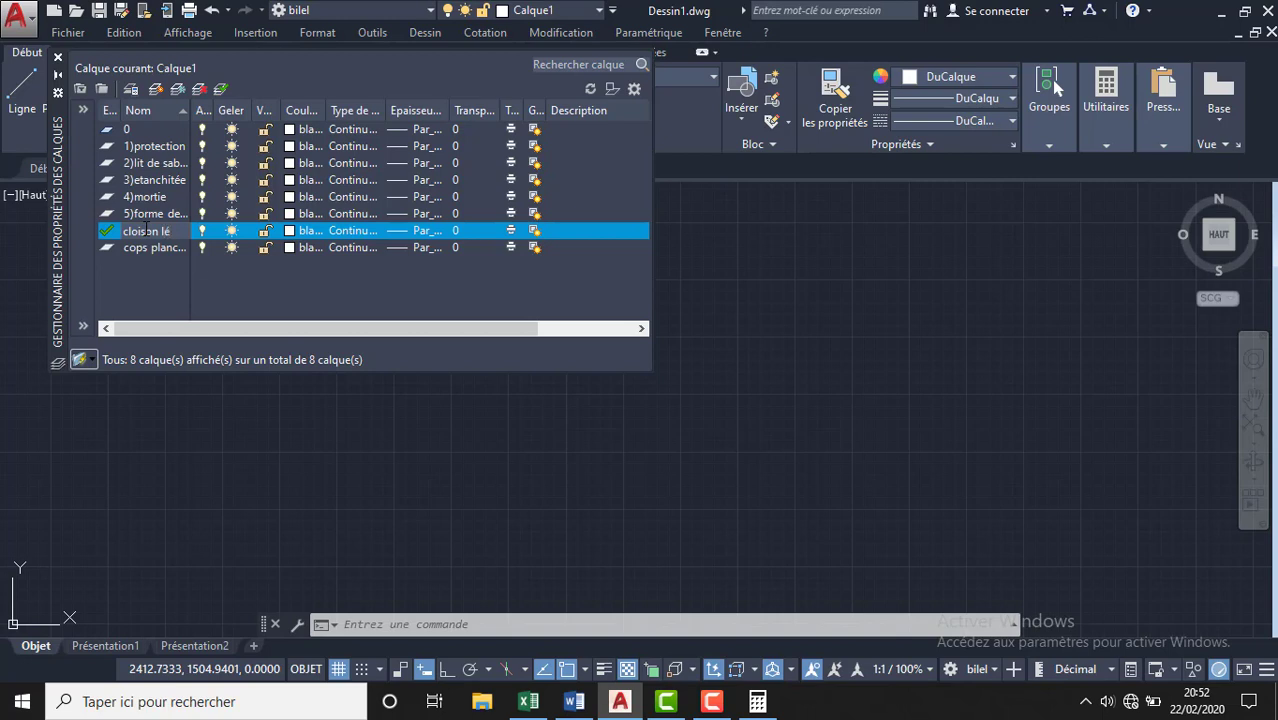
text(ger)
key(BackSpace)
key(BackSpace)
text(ère)
key(Return)
key(Return)
key(Return)
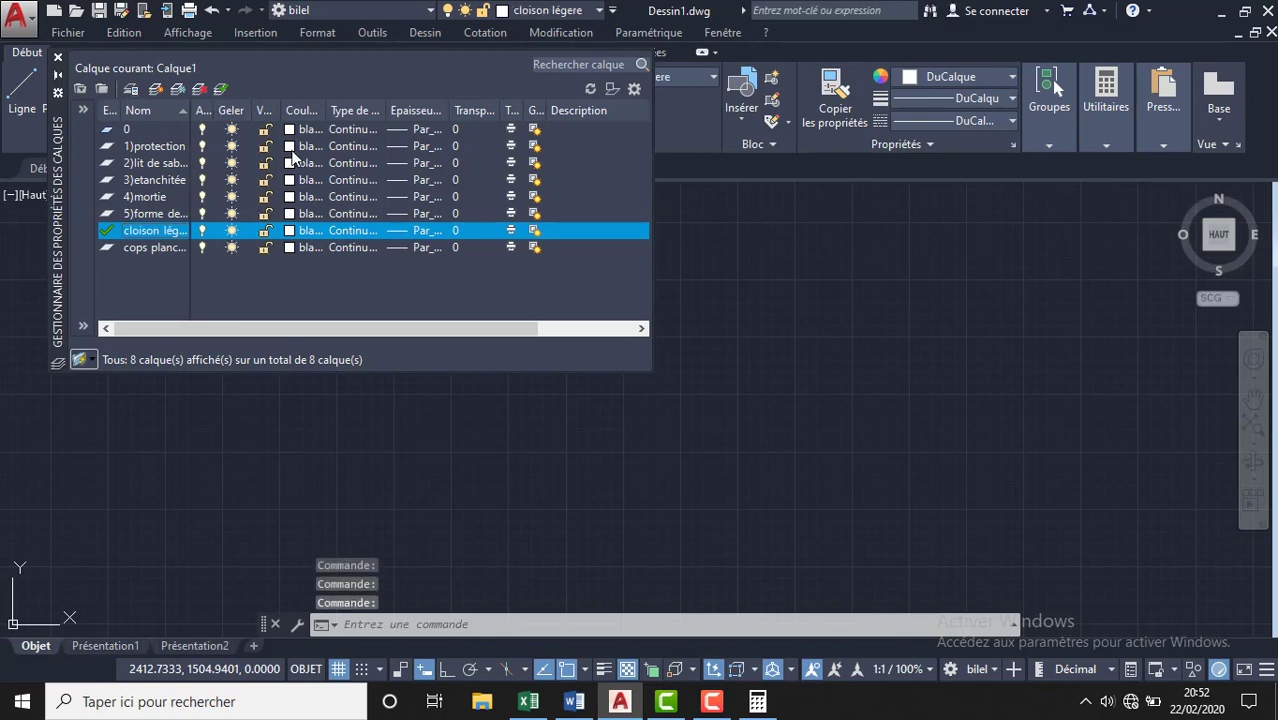
click(290, 148)
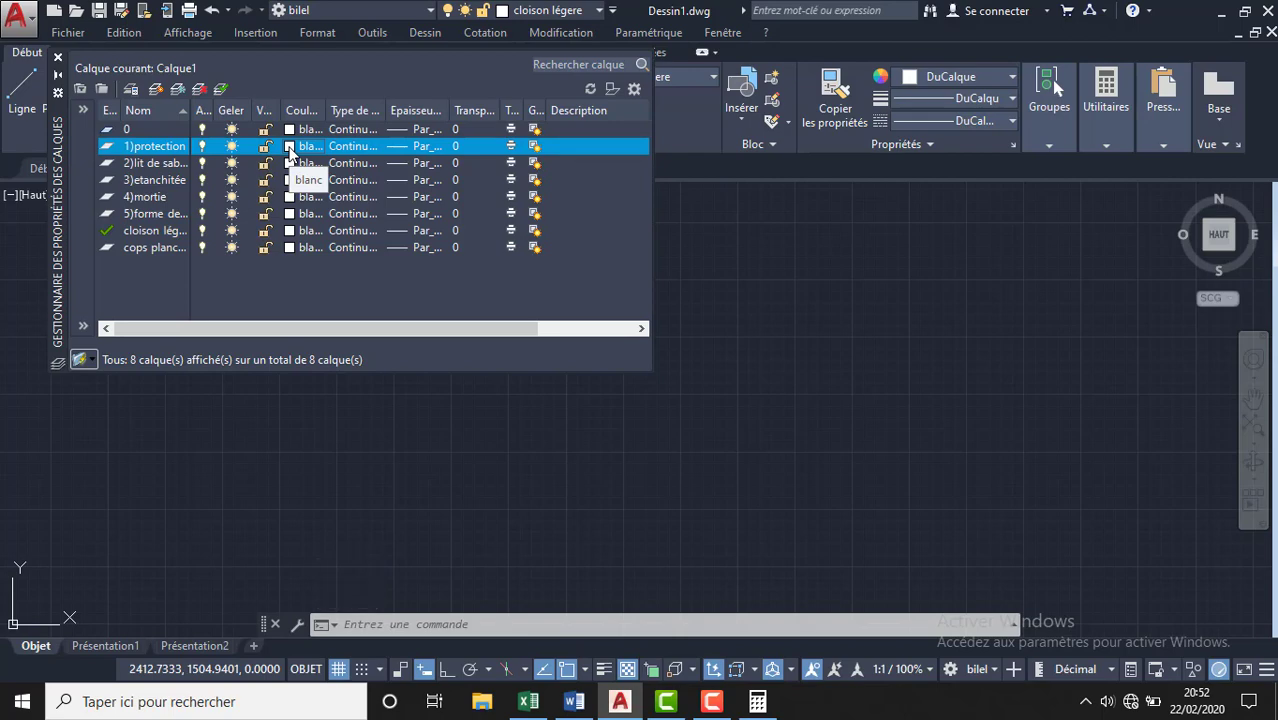
- Colour 1)protection 102, the second layer 62 and 3)etanchitée 192
click(290, 147)
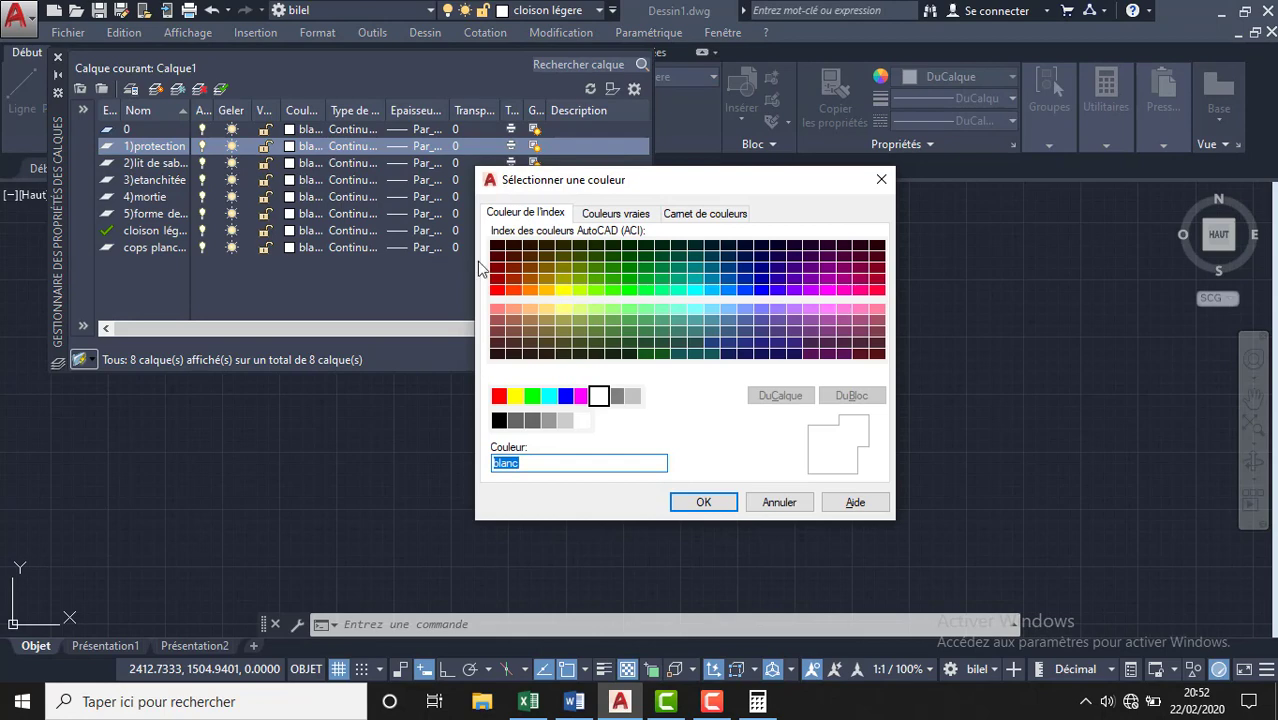
click(563, 290)
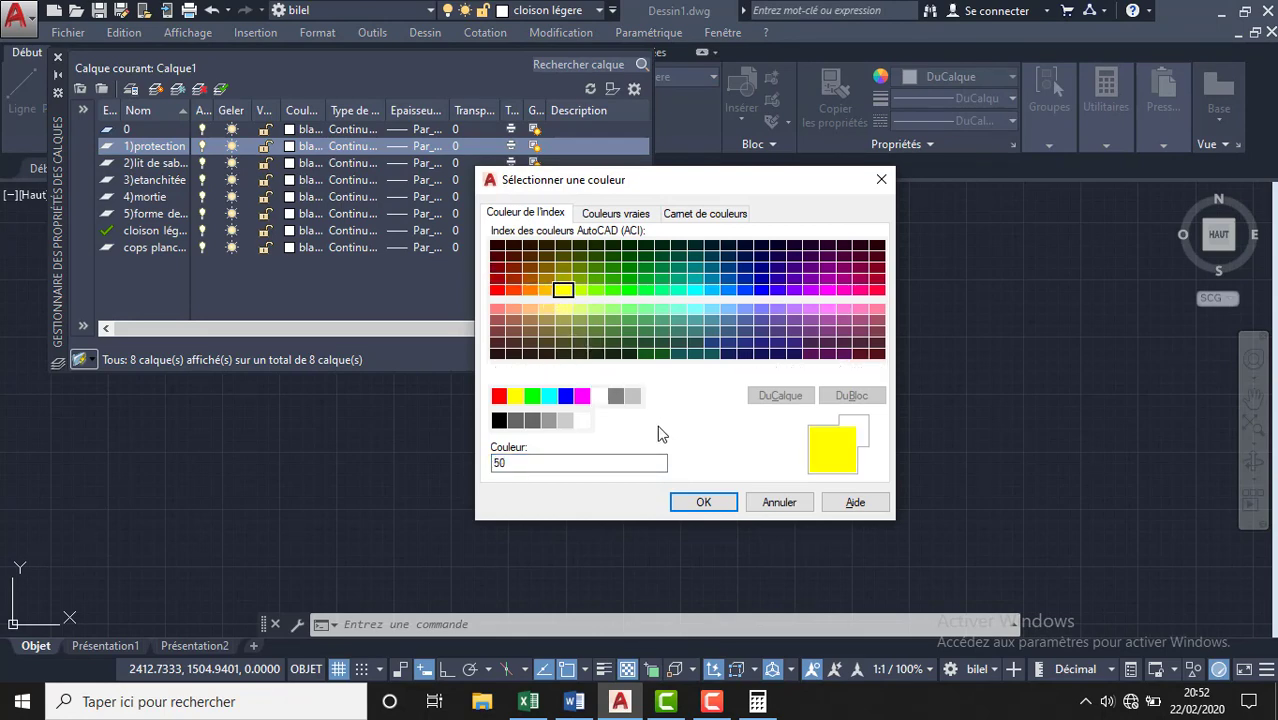
click(650, 286)
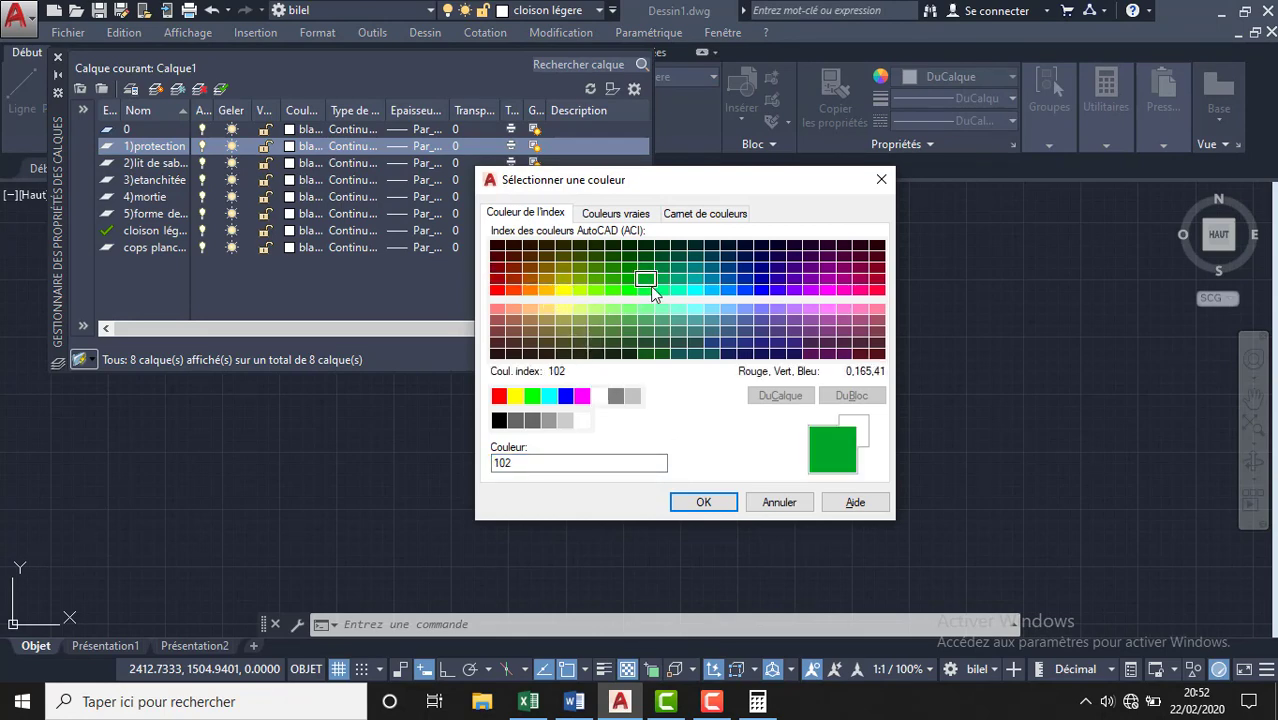
click(703, 502)
click(290, 163)
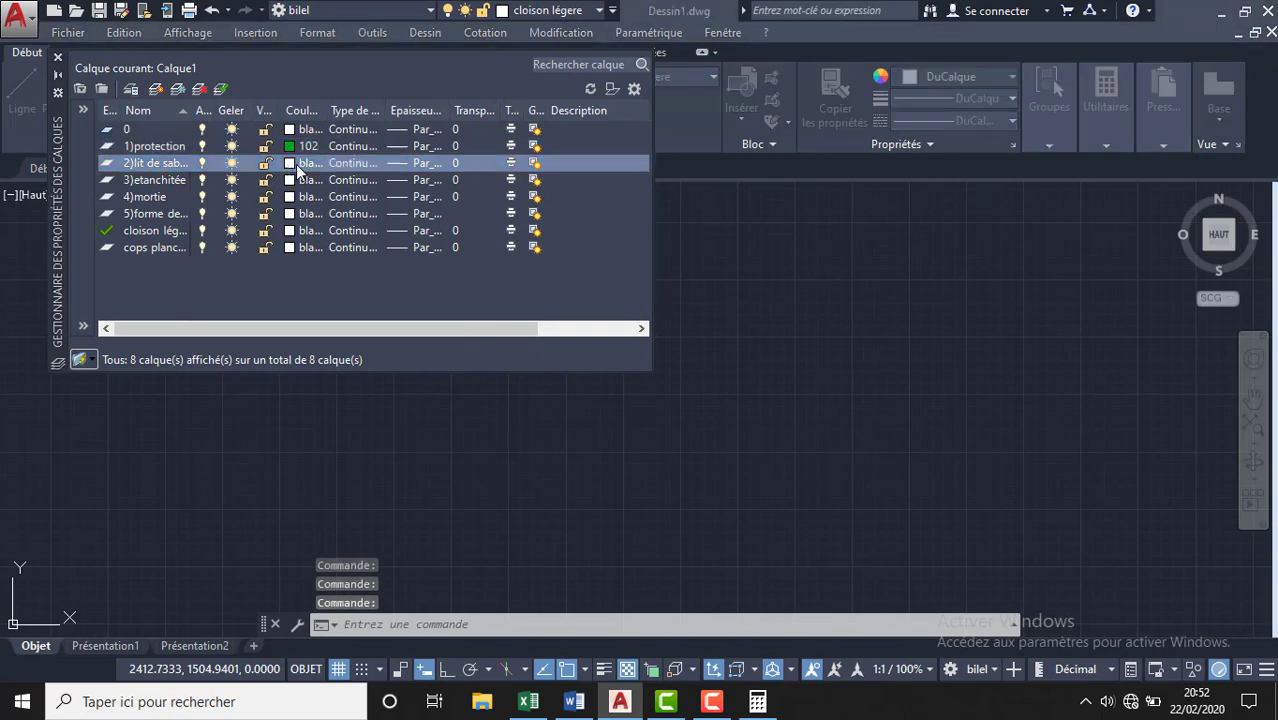
click(578, 281)
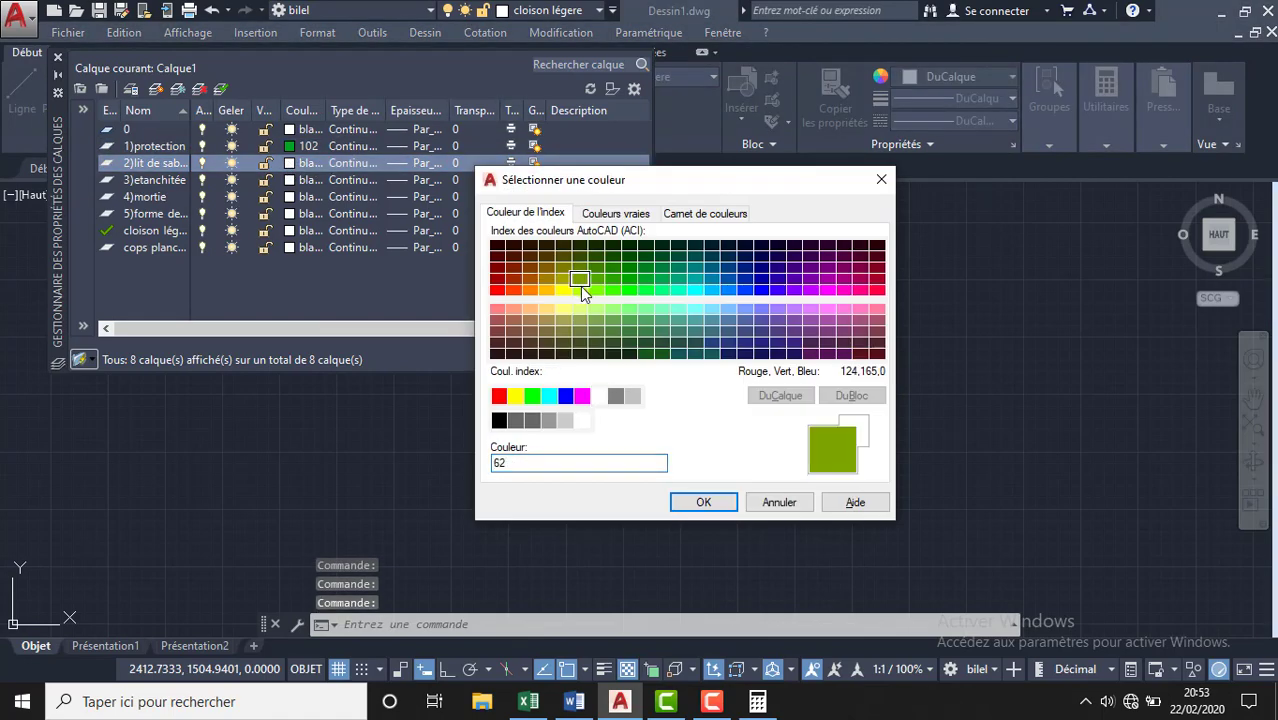
click(703, 503)
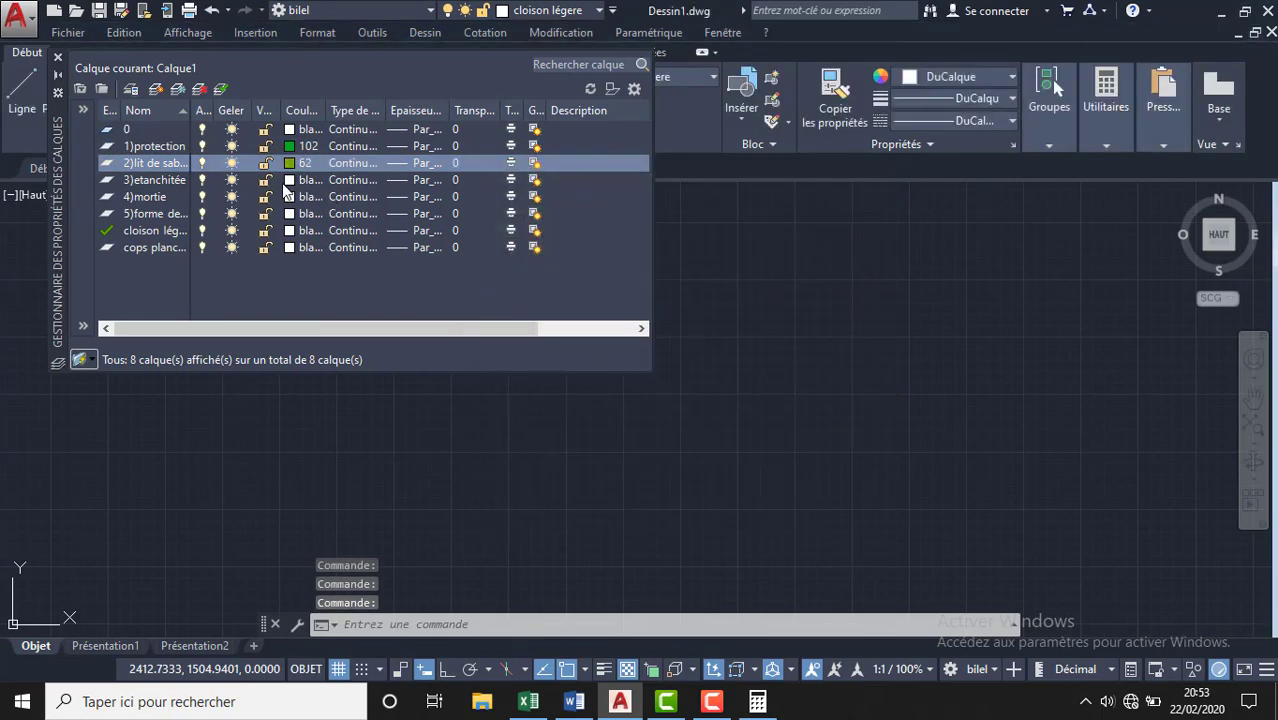
click(289, 180)
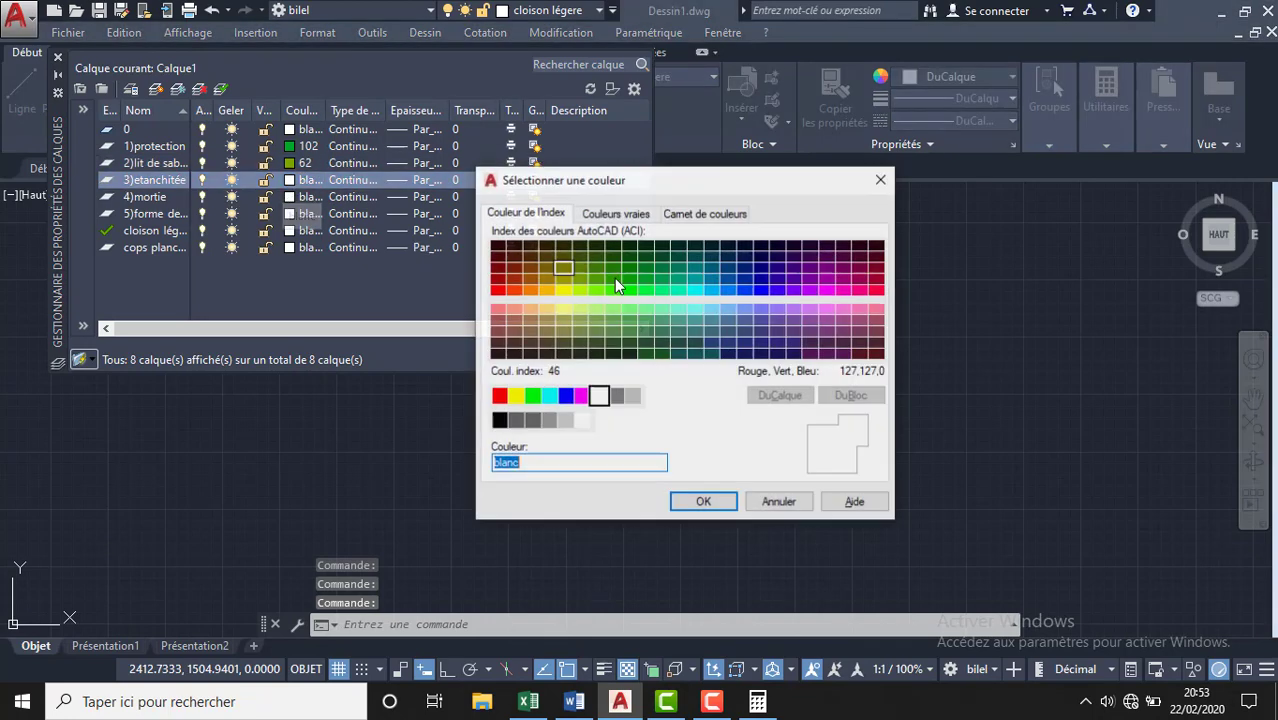
click(794, 279)
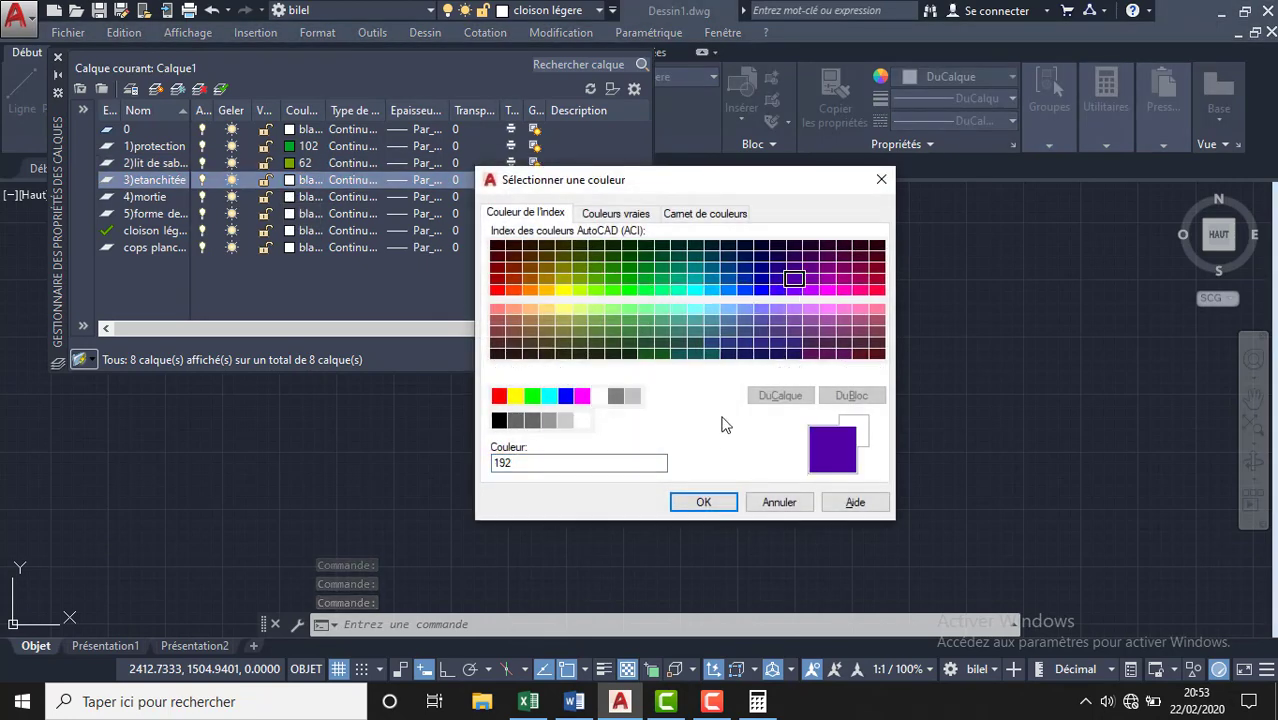
click(726, 507)
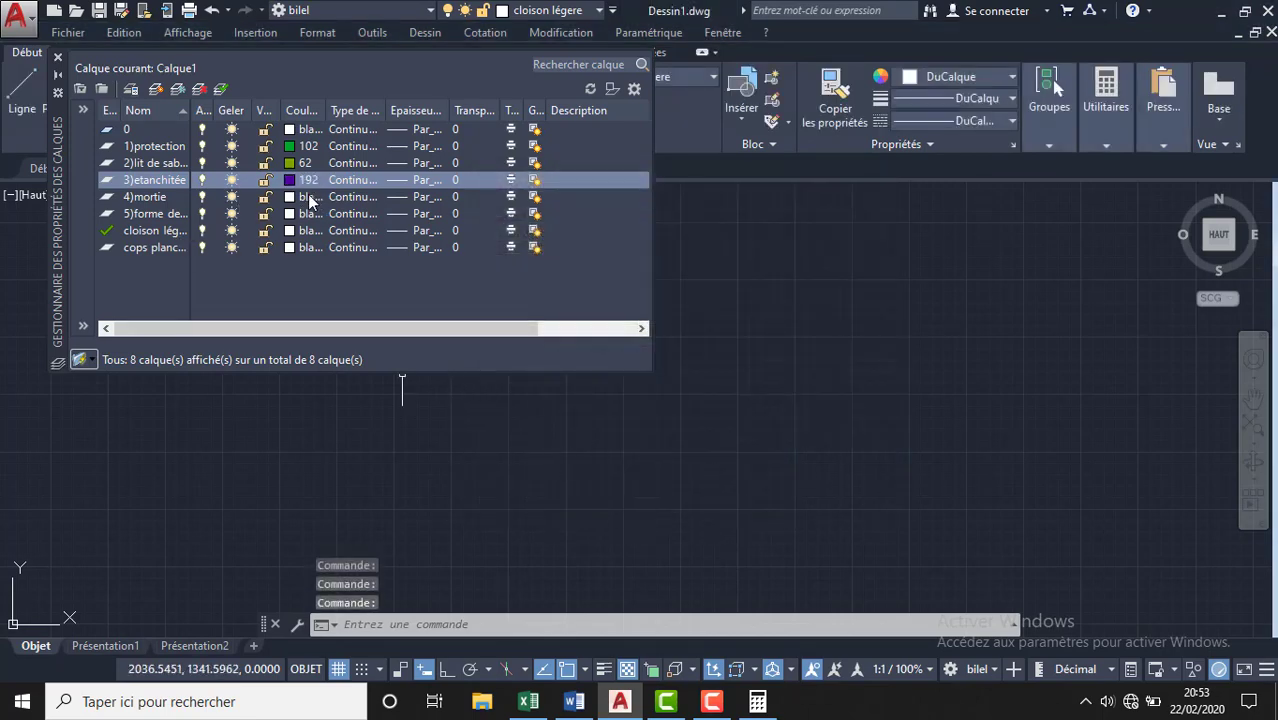
- Colour 4)mortie 192, the fifth layer cyan, cloison légère 62 and the last layer red
click(303, 197)
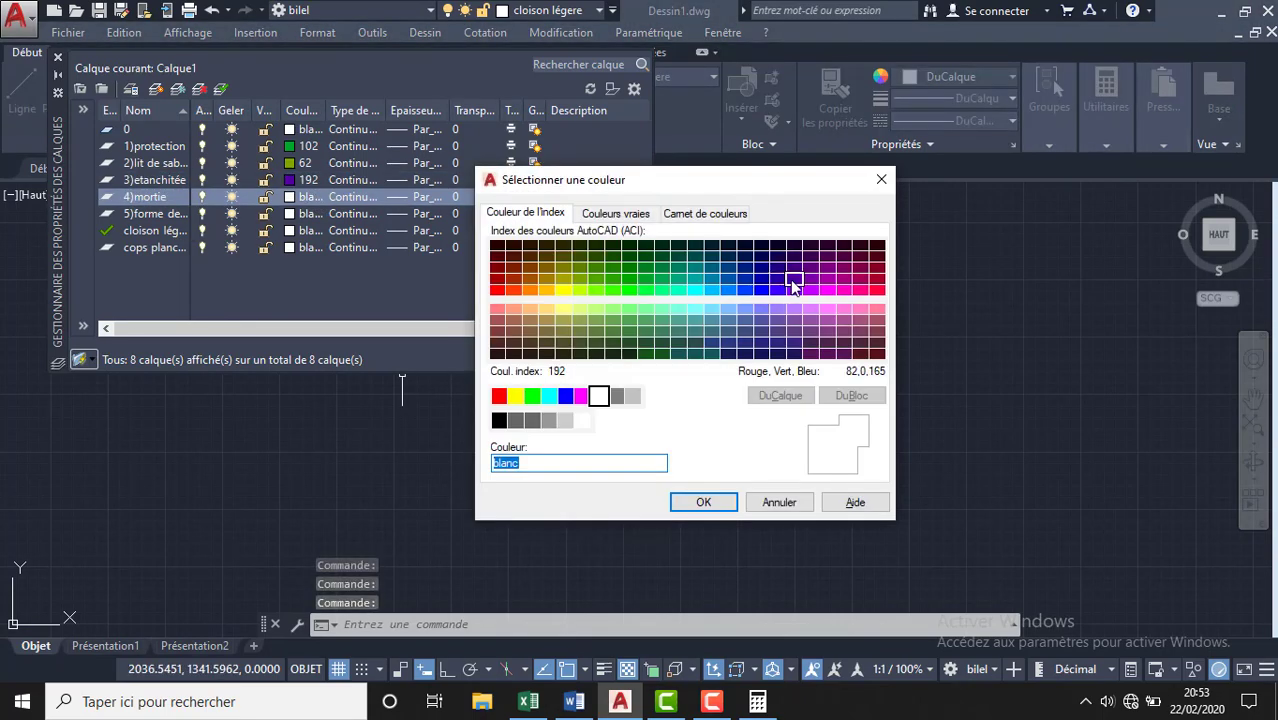
click(792, 285)
click(704, 501)
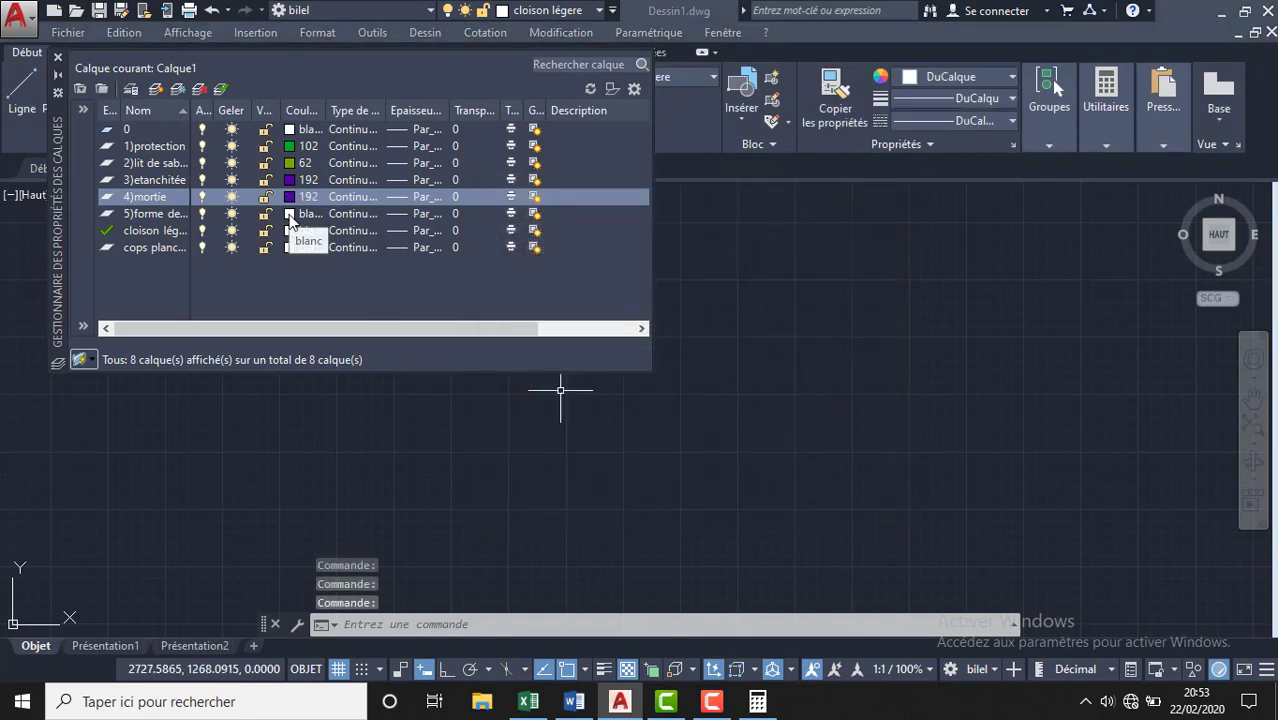
click(291, 214)
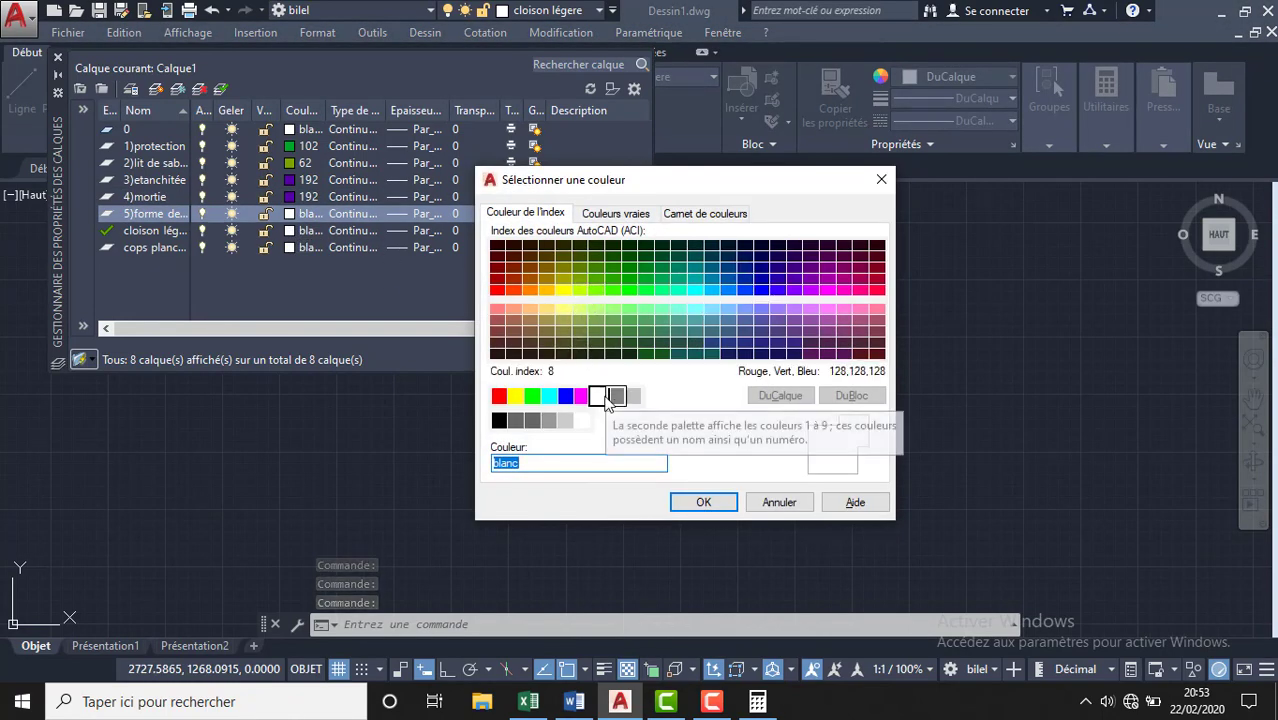
click(549, 396)
click(700, 504)
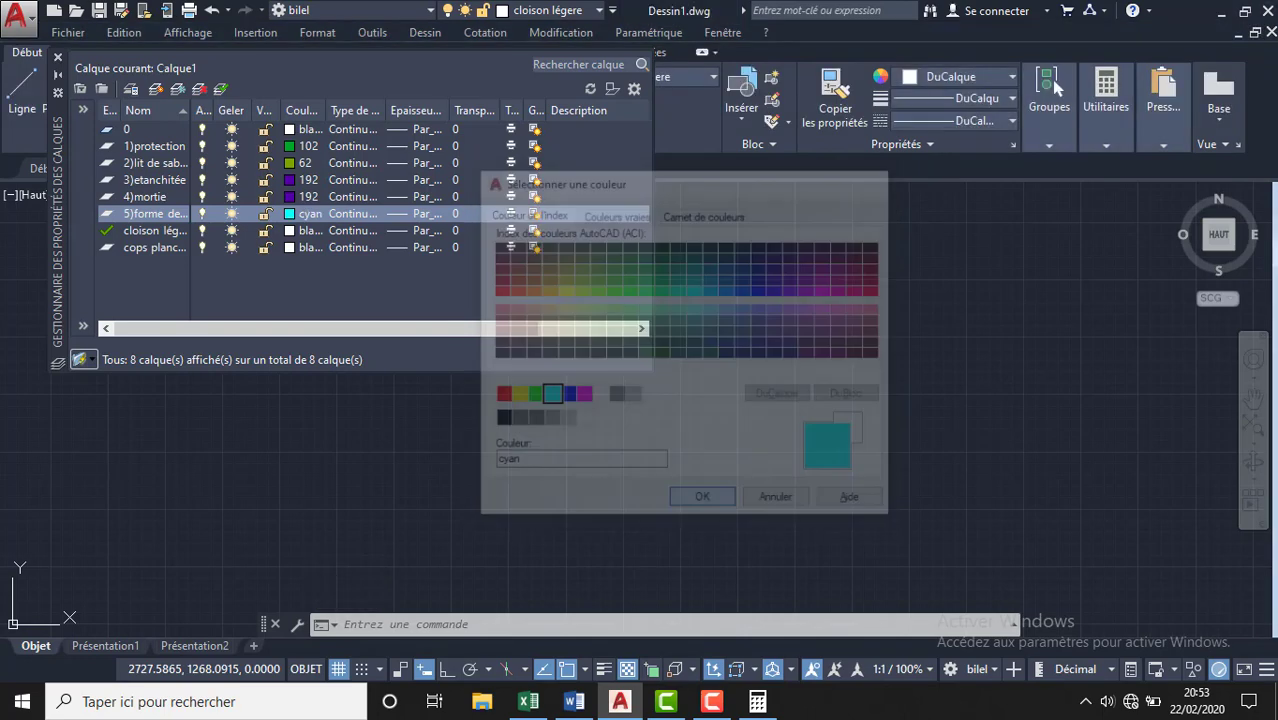
click(291, 231)
click(581, 277)
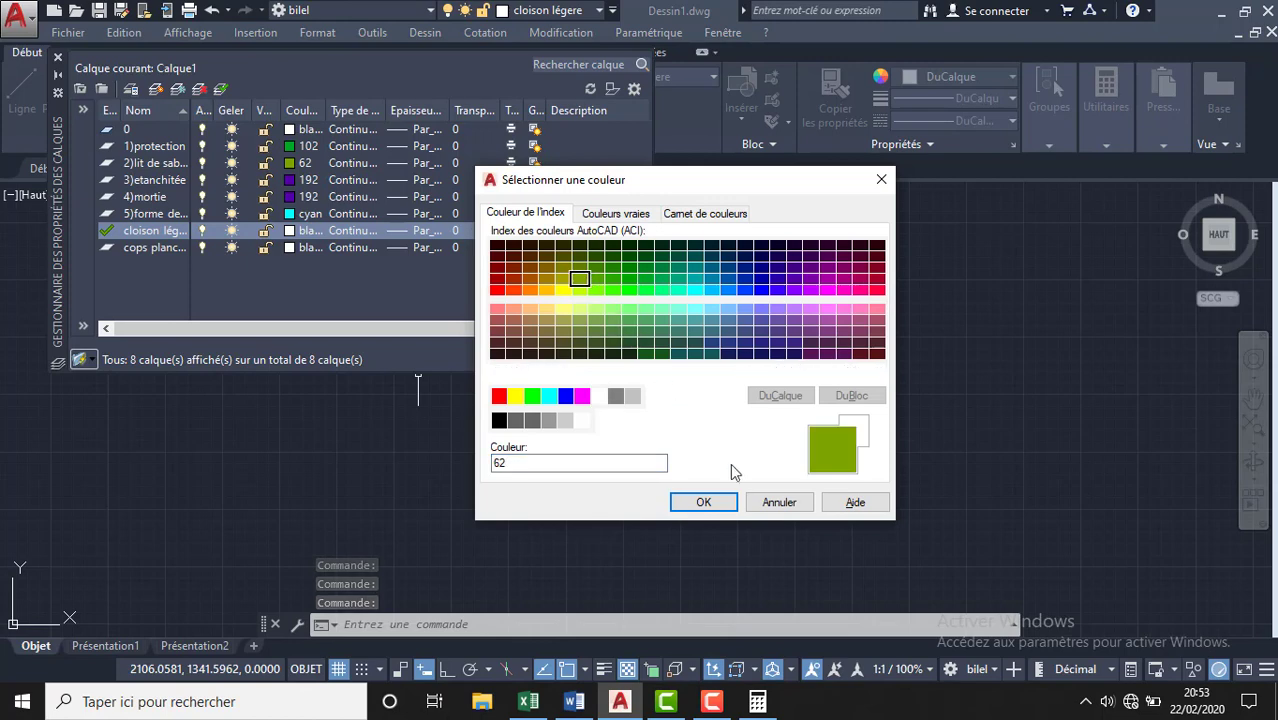
click(726, 502)
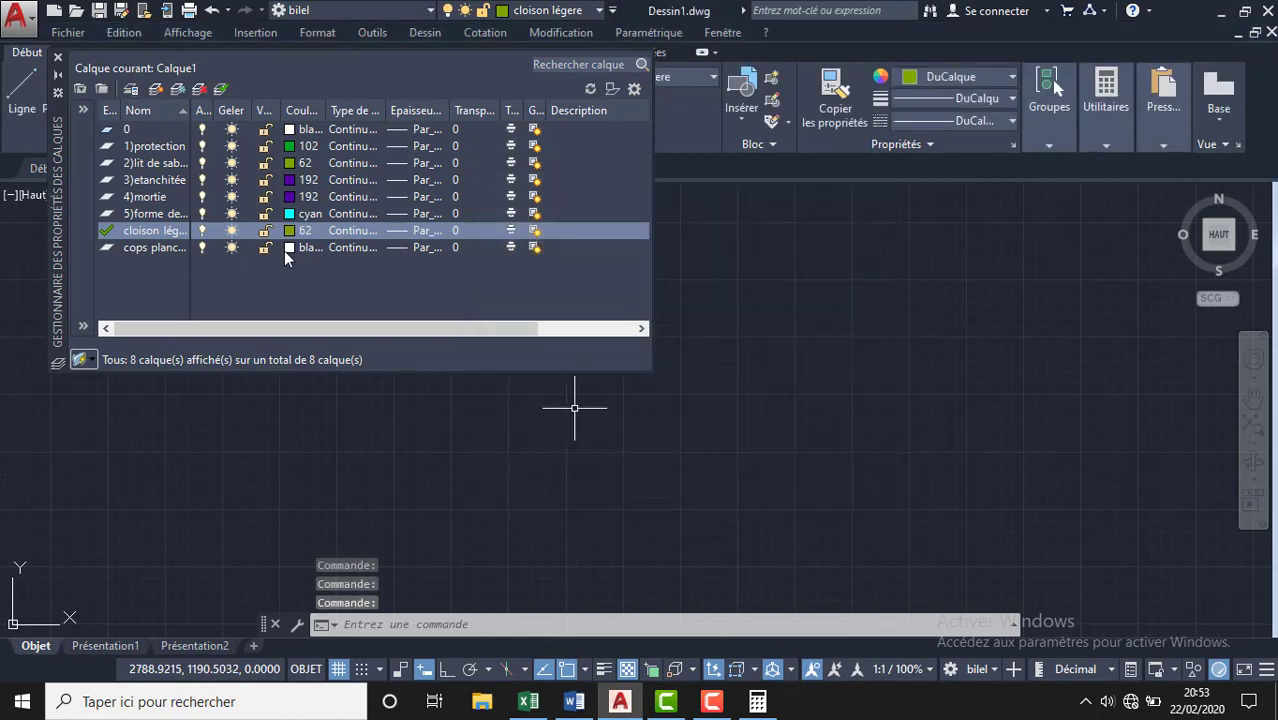
click(287, 248)
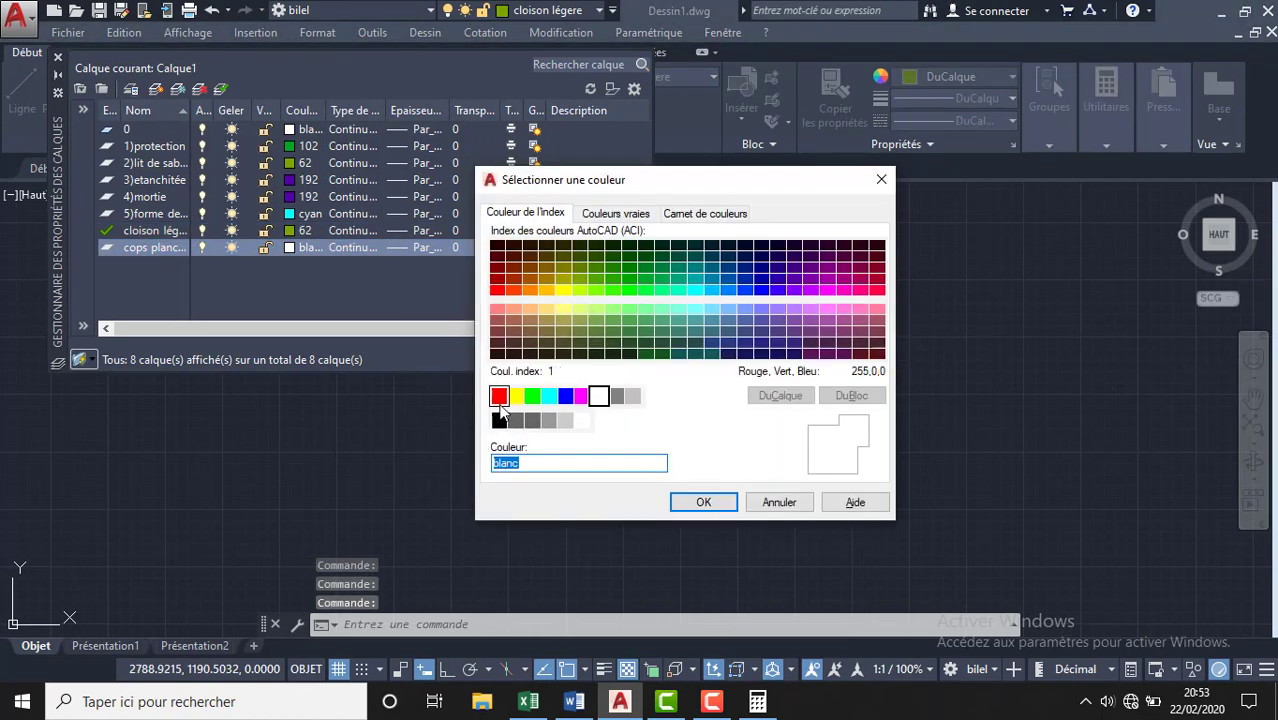
click(499, 397)
click(703, 502)
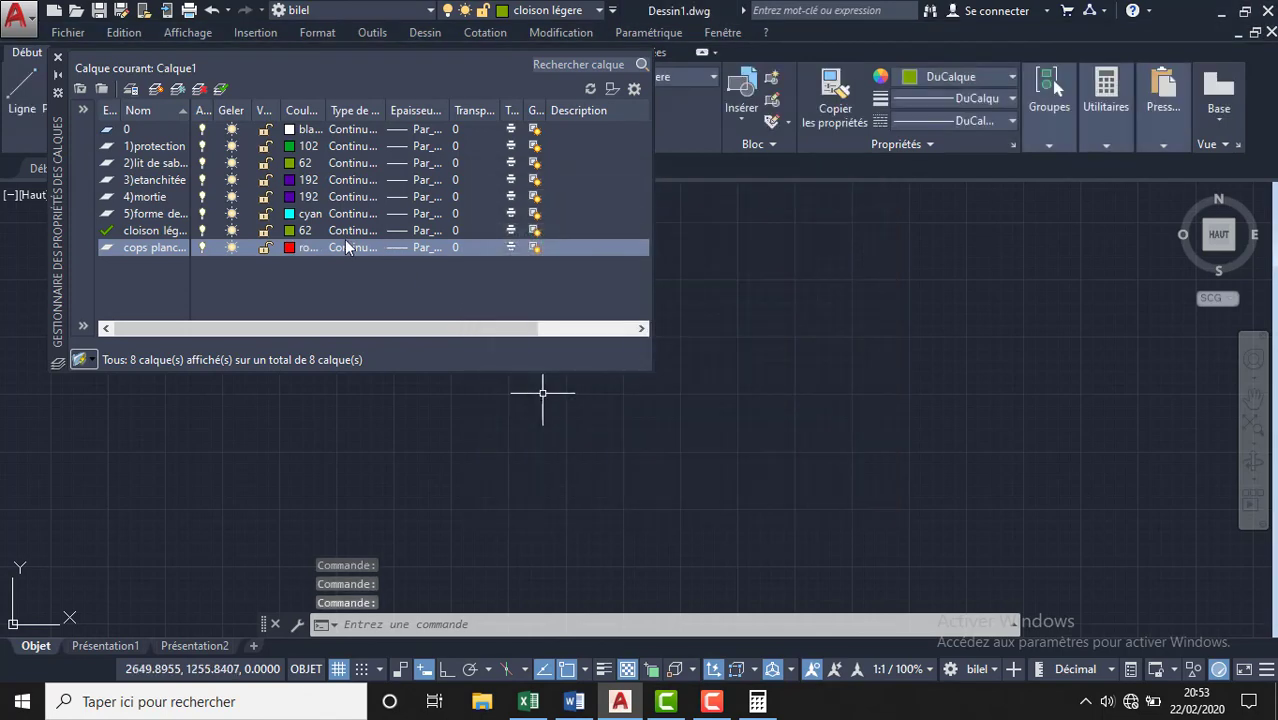
- Change cloison légère to magenta and 4)mortie to green, then add a new layer
click(298, 231)
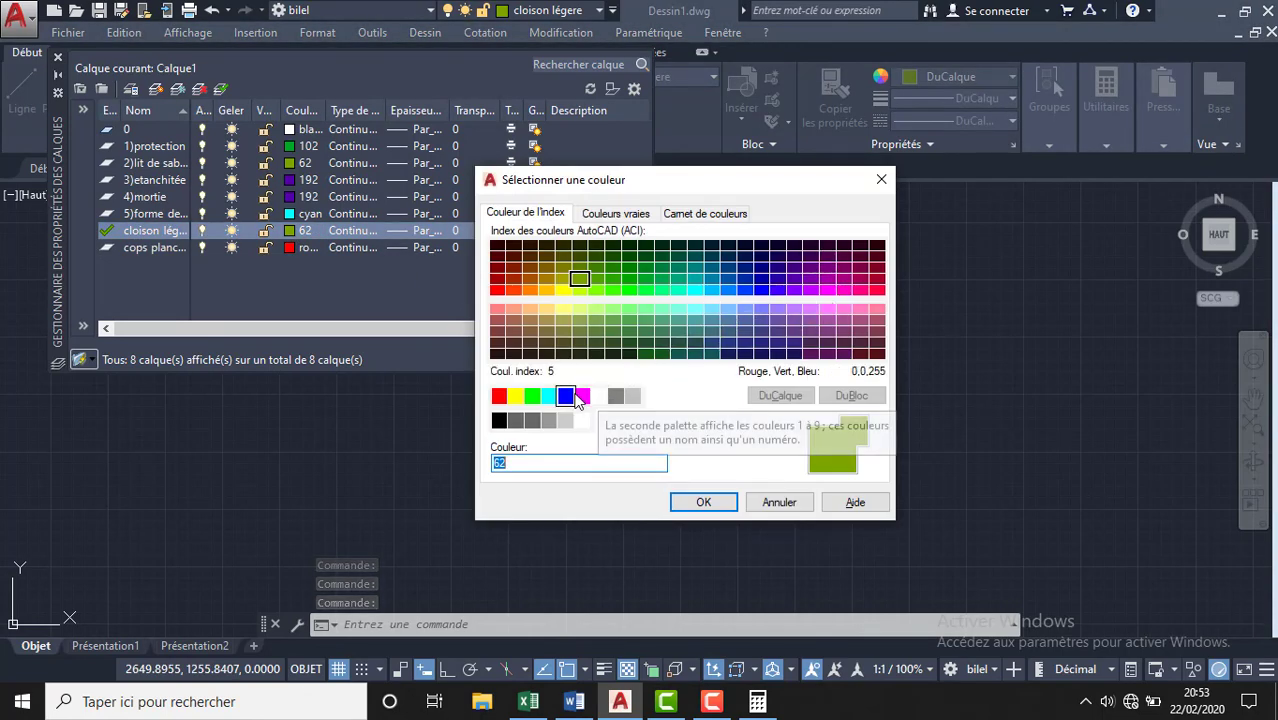
click(582, 397)
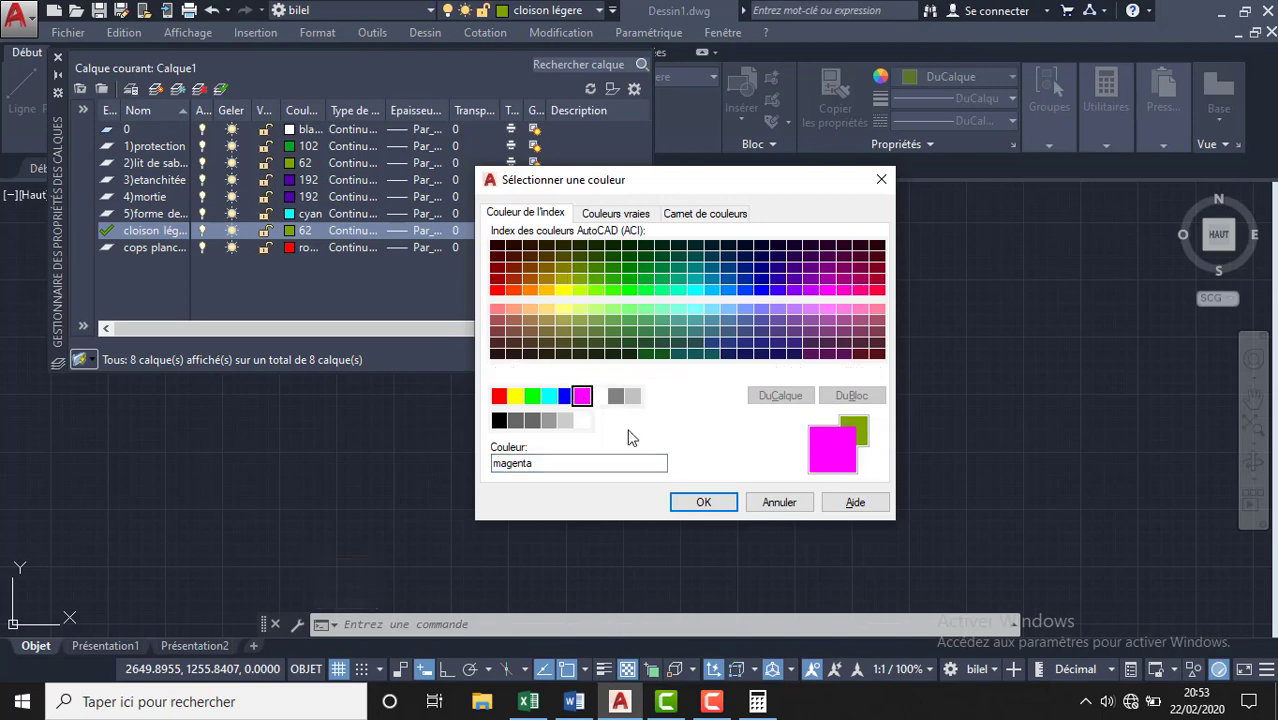
click(700, 502)
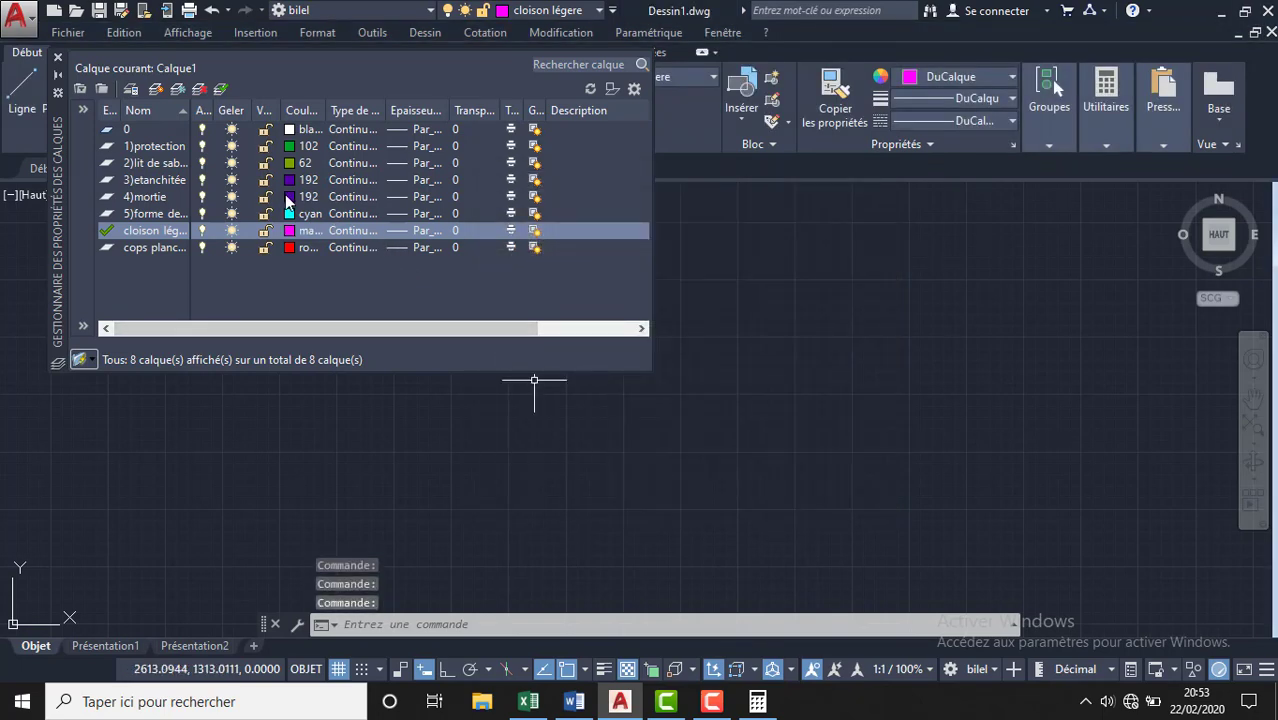
click(288, 197)
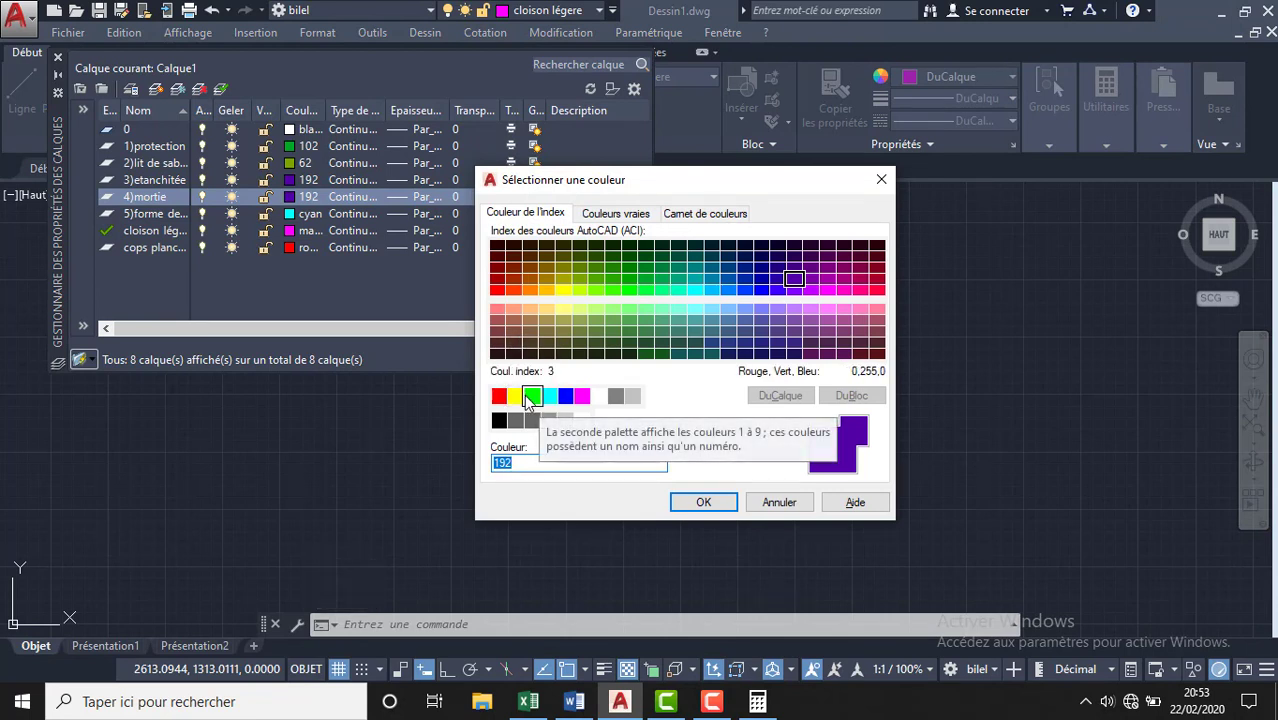
click(532, 396)
click(703, 502)
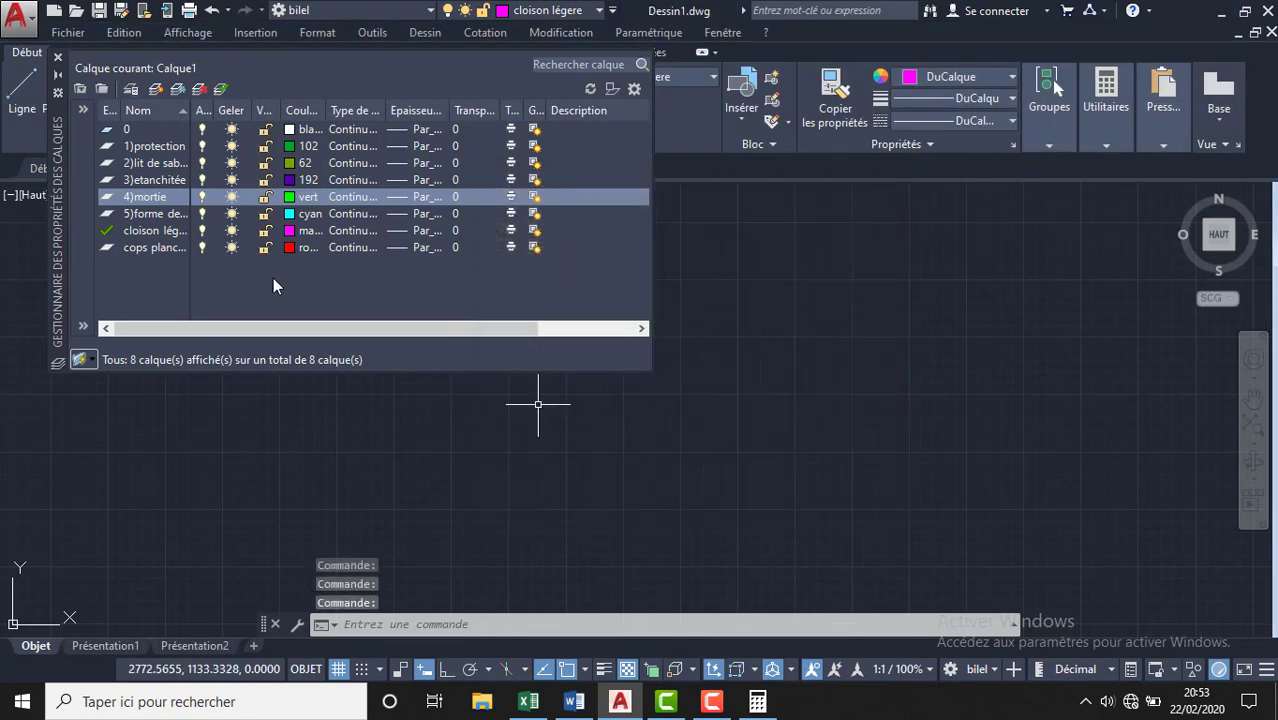
click(158, 90)
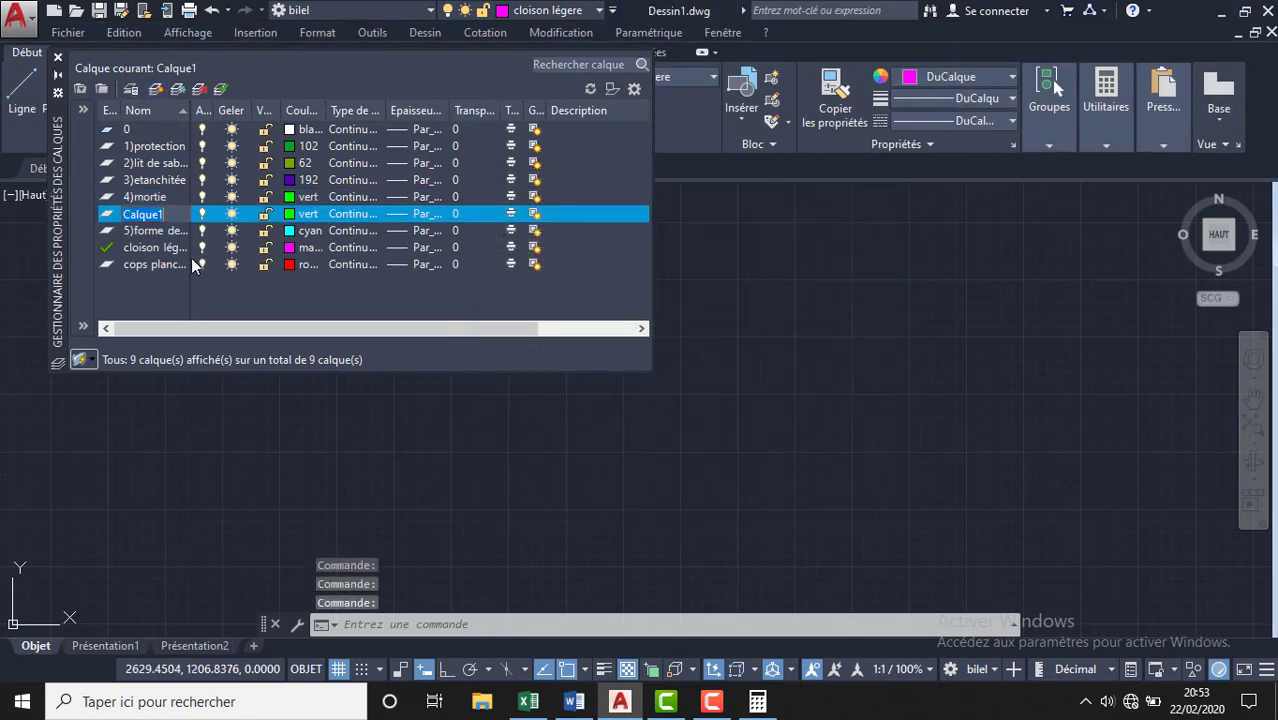
- Name the new layer fin and set its colour to yellow
key(BackSpace)
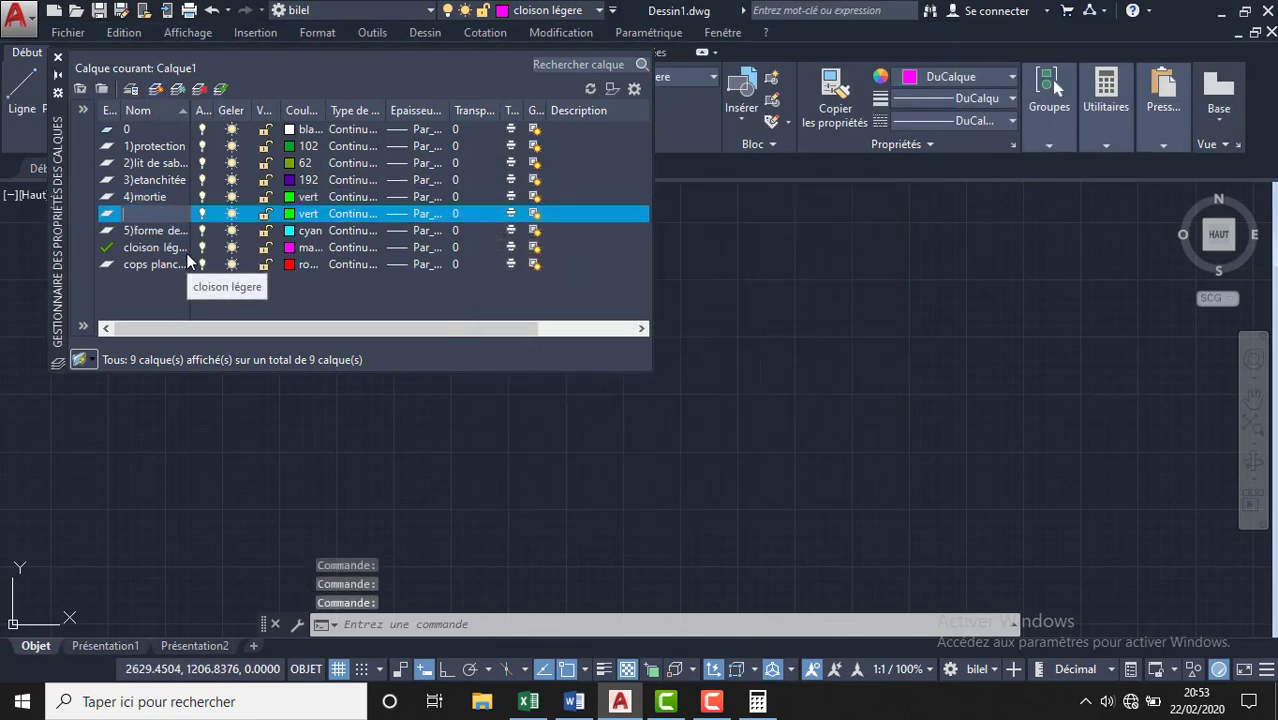
text(fin)
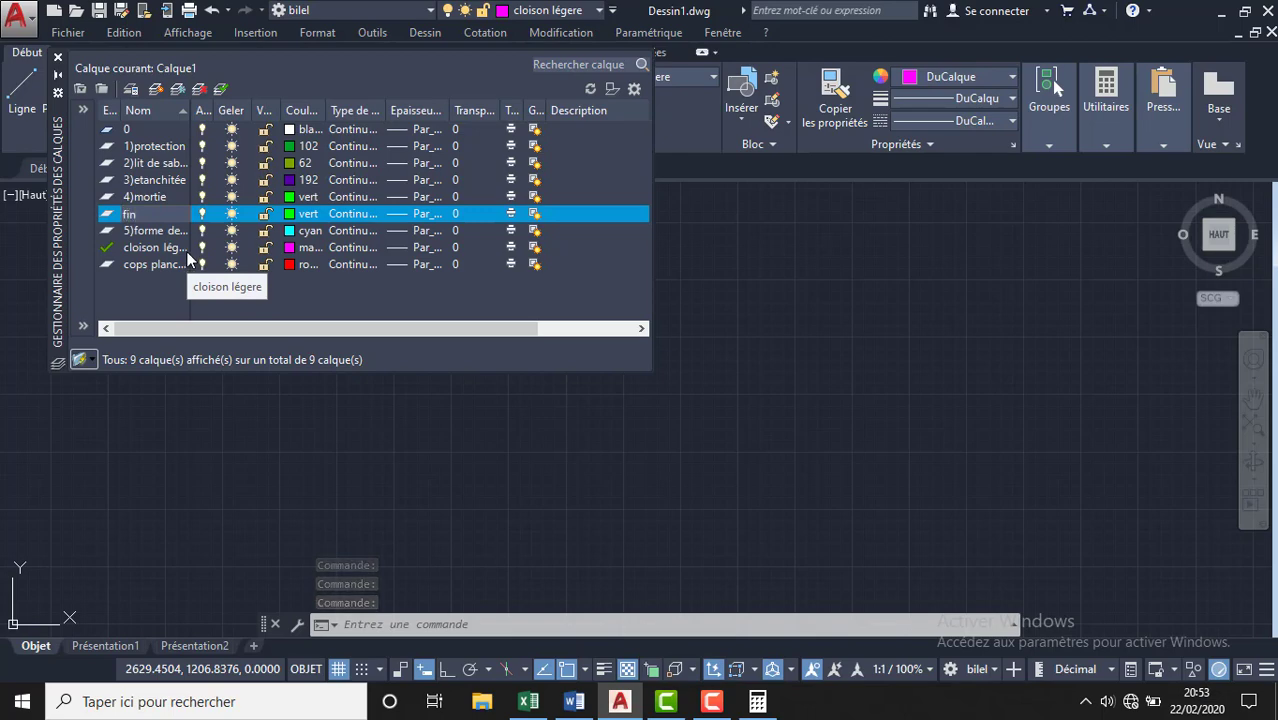
click(290, 214)
click(515, 395)
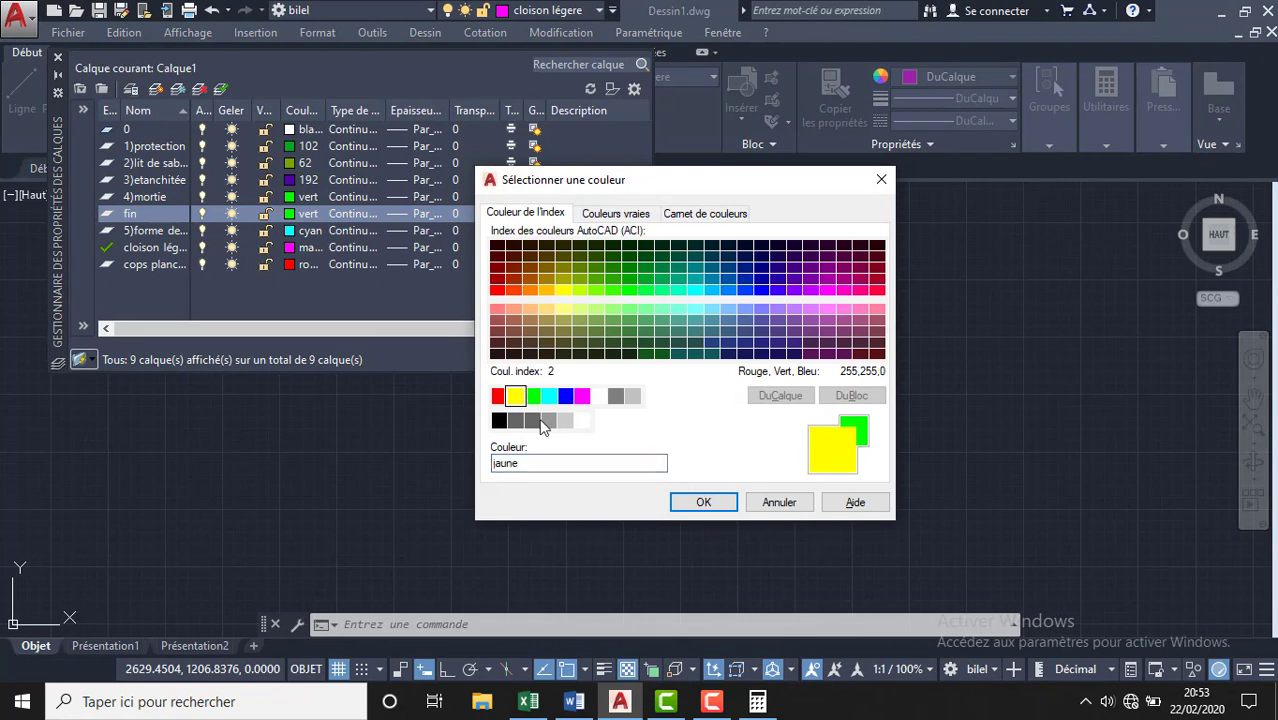
click(700, 506)
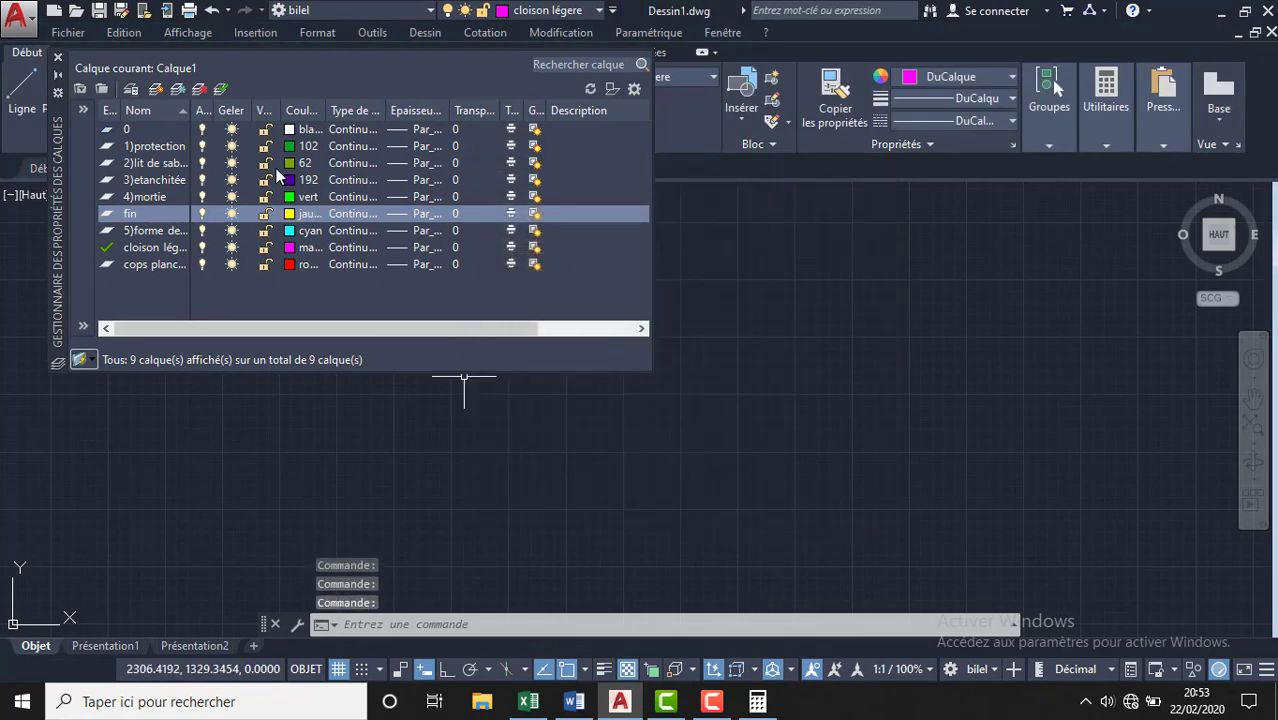
- Add two more layers, naming one cotation with colour index 110
click(157, 92)
click(157, 92)
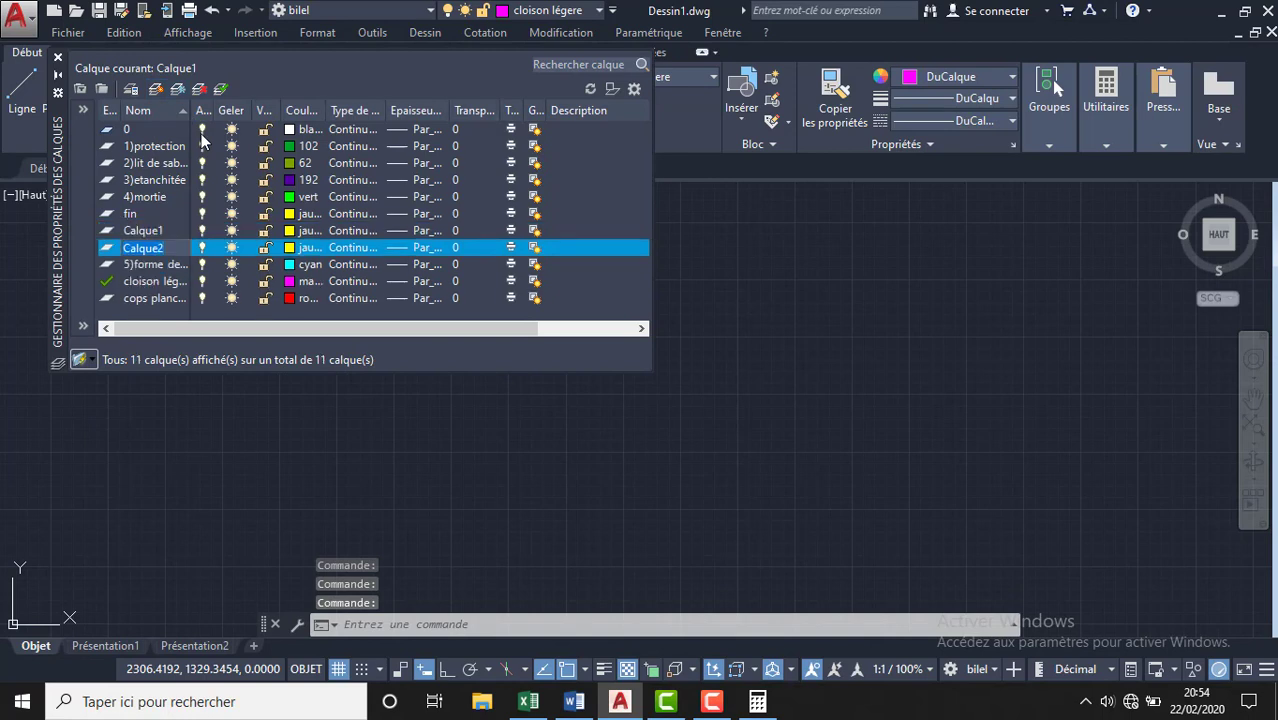
key(BackSpace)
text(cotat)
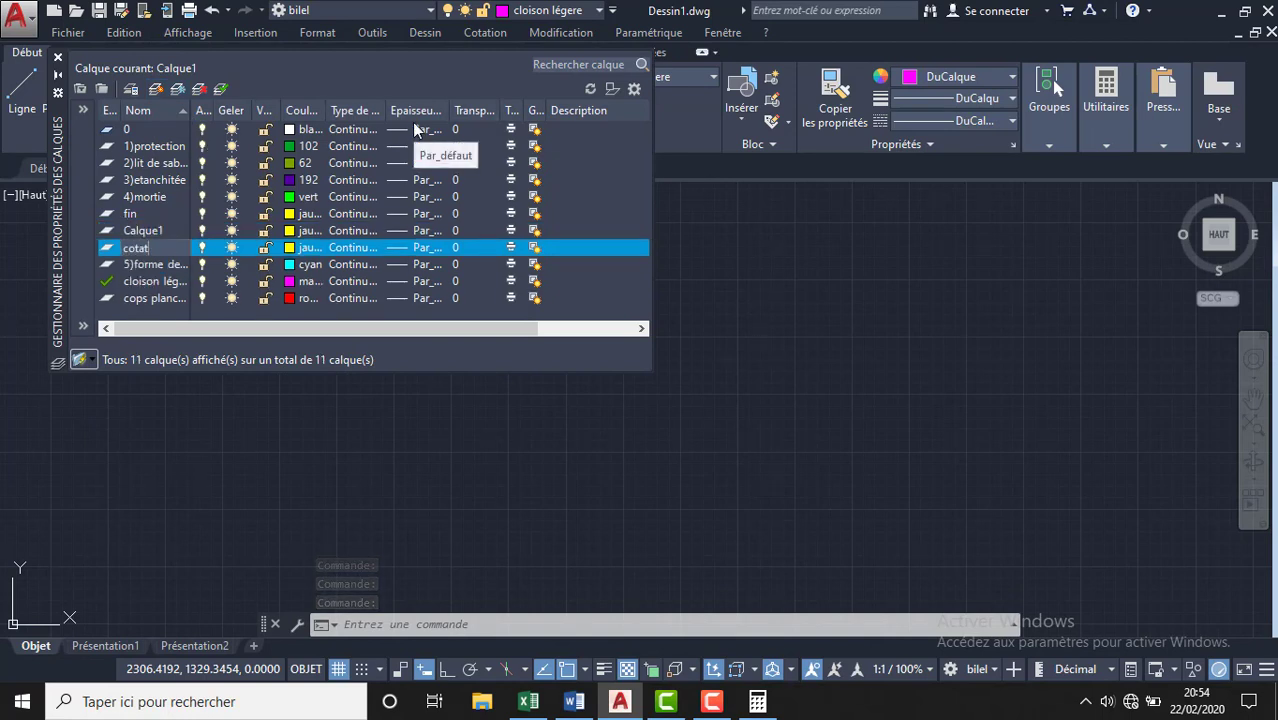
text(ion)
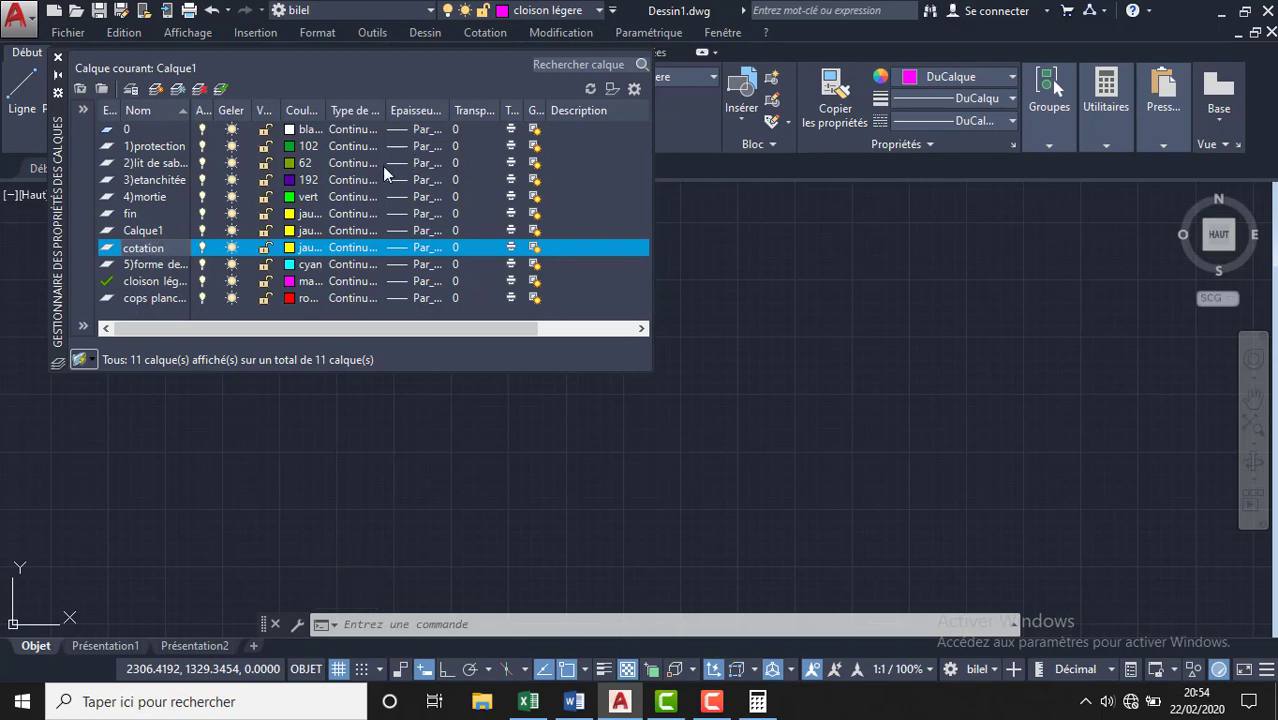
key(Return)
click(303, 249)
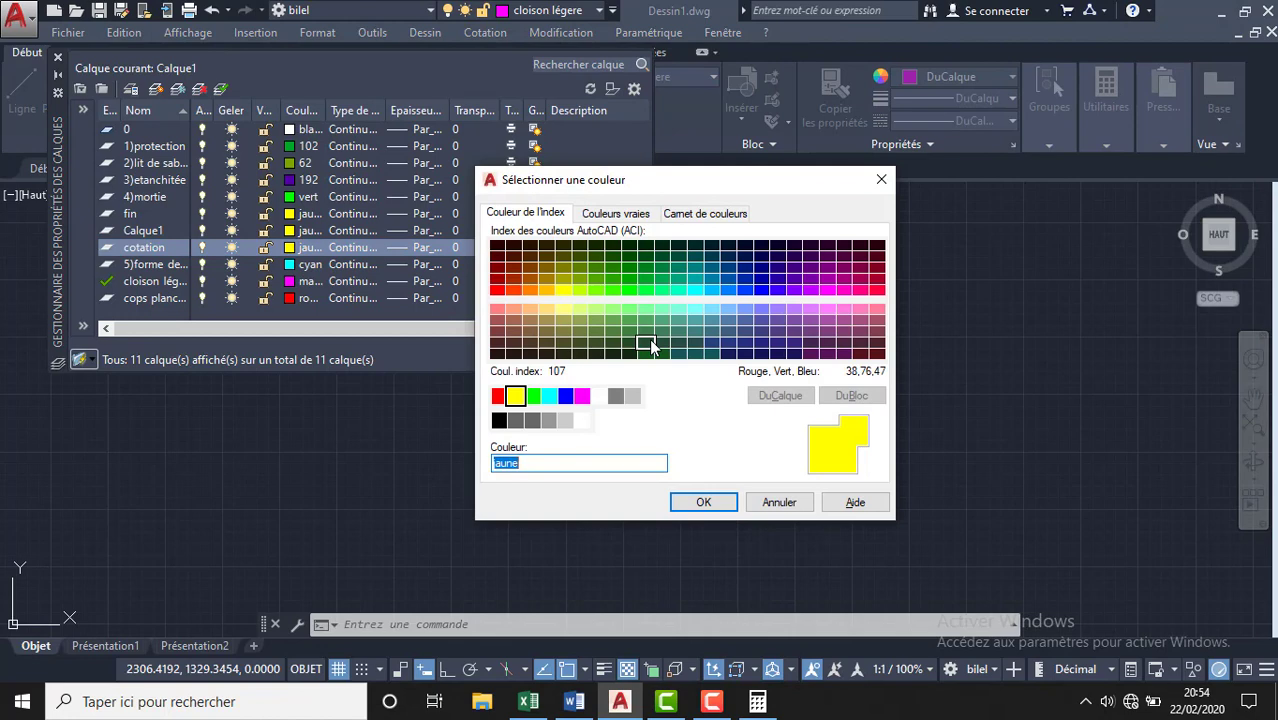
click(647, 344)
click(662, 290)
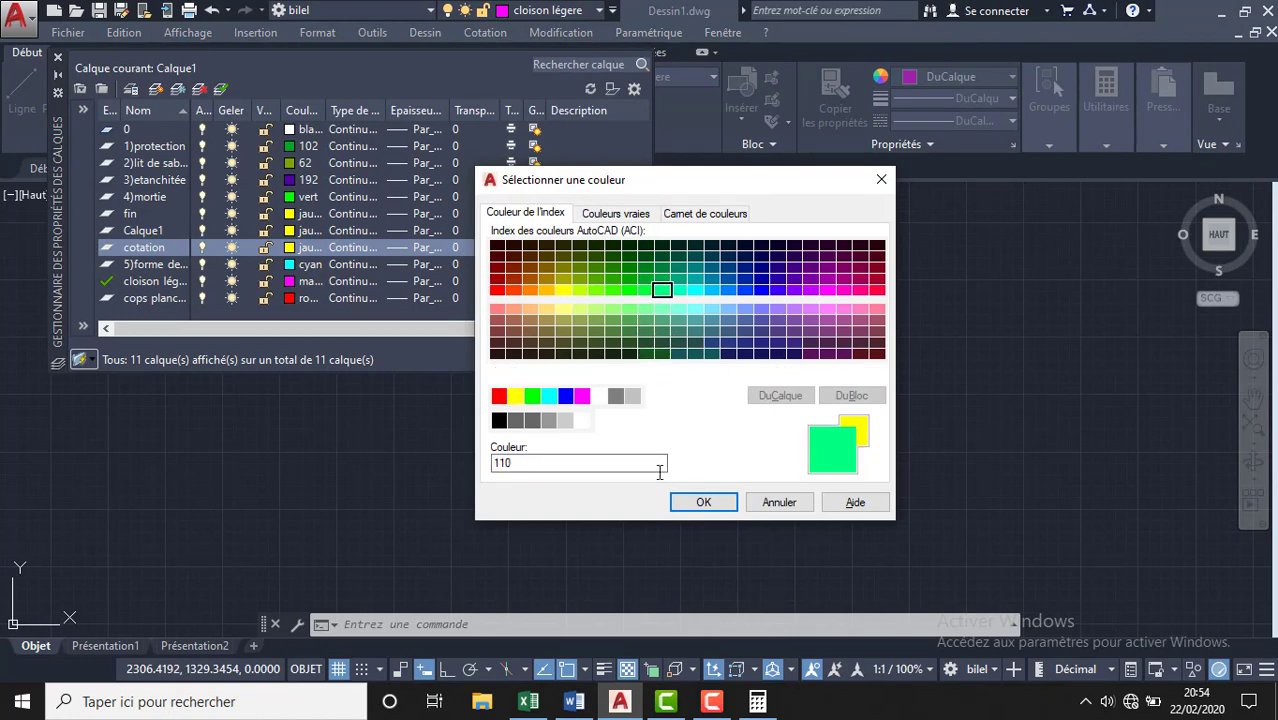
click(703, 502)
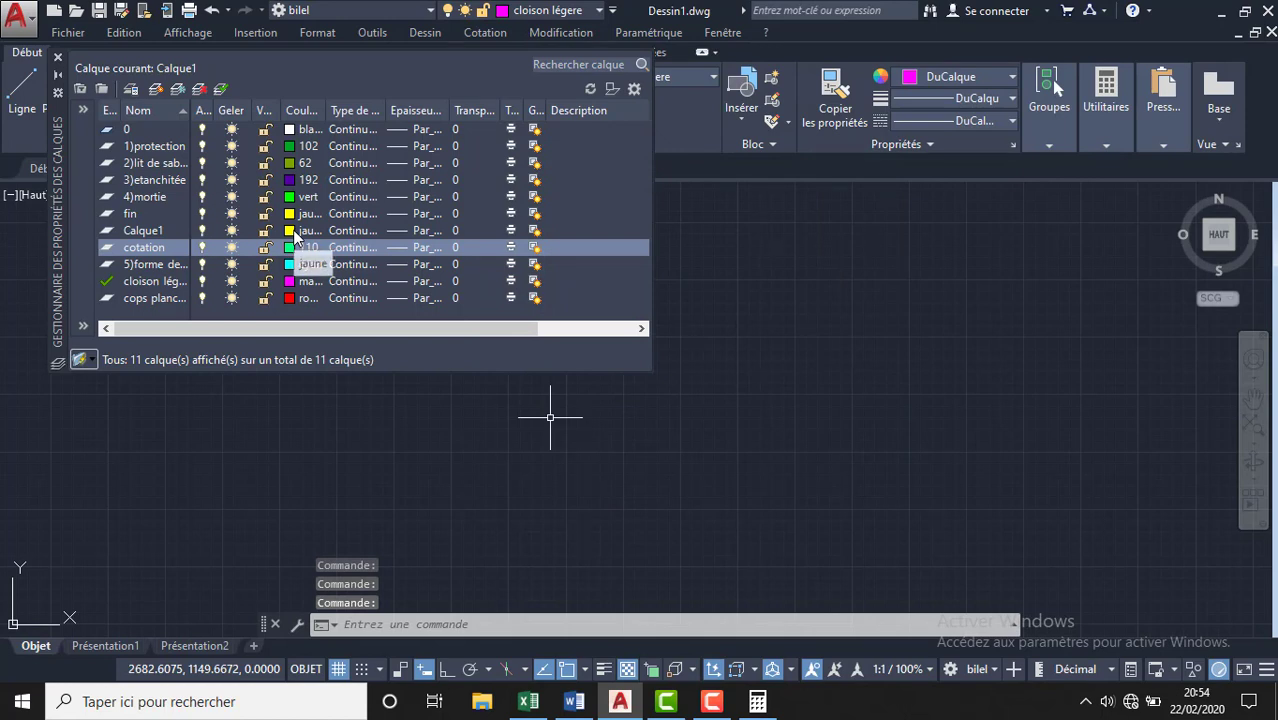
- Make Calque1 current, rename it fort with colour red, and close the layer palette
double_click(172, 234)
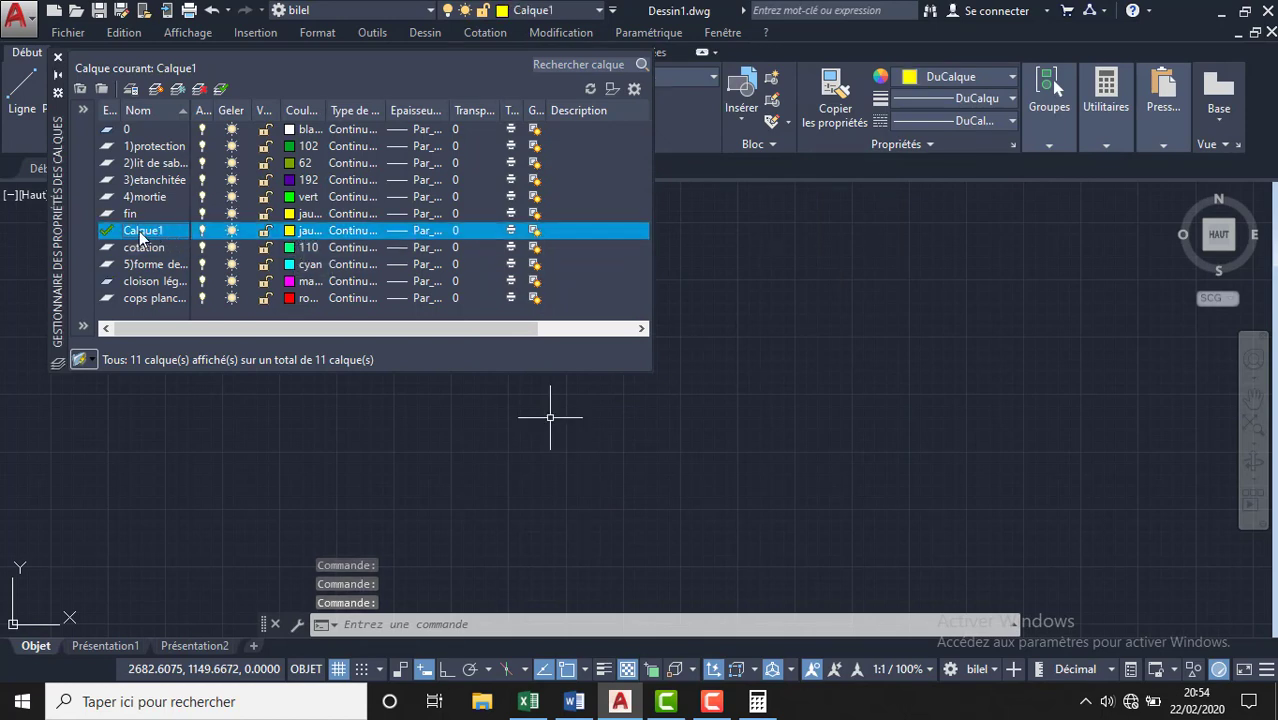
click(155, 230)
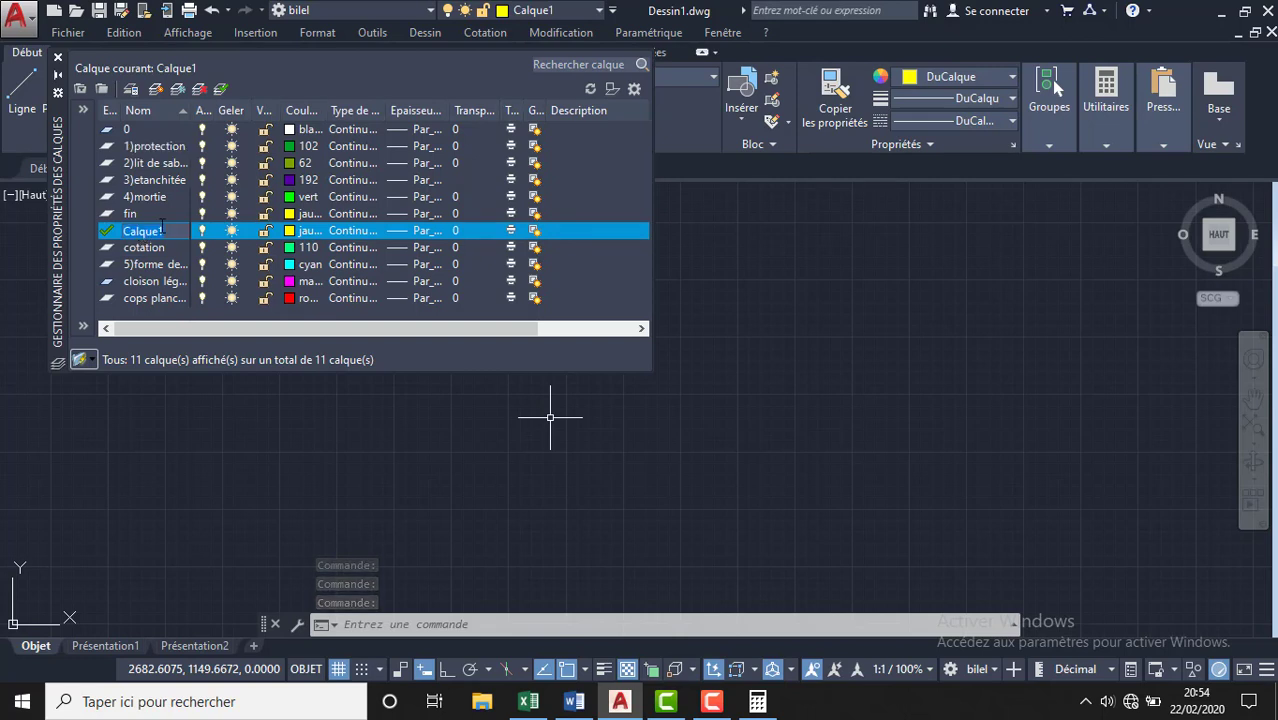
key(BackSpace)
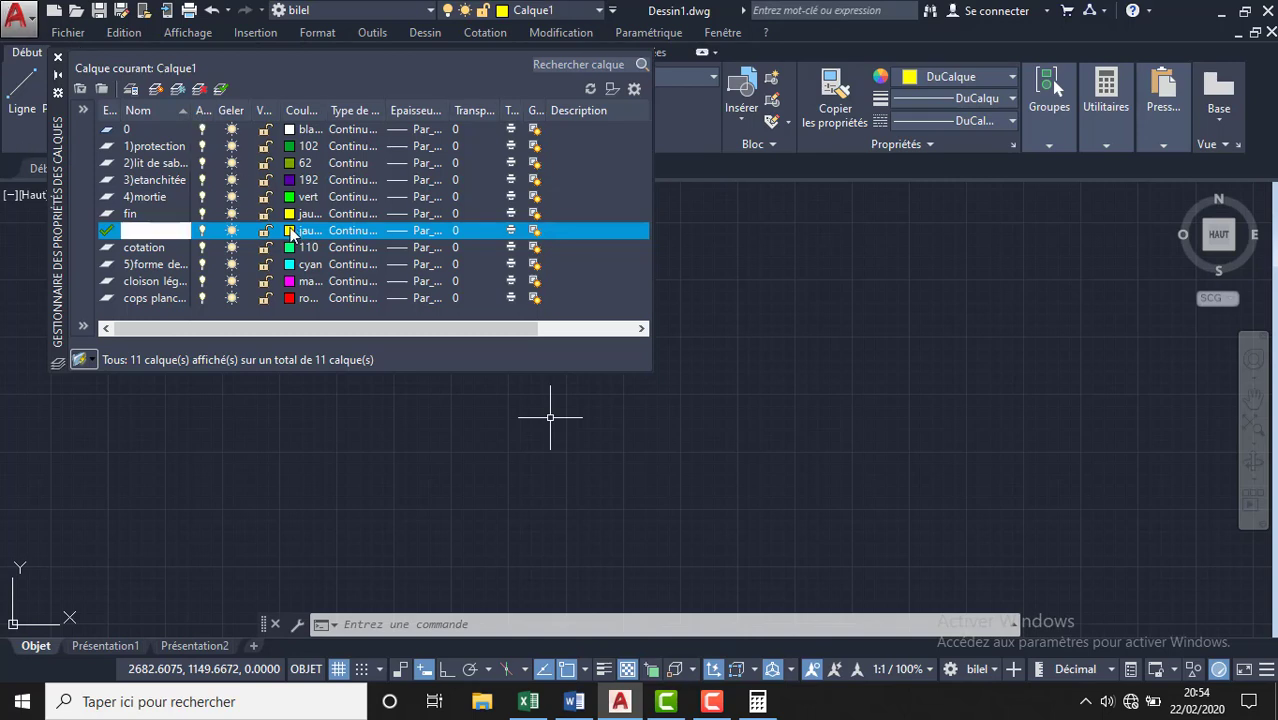
click(292, 231)
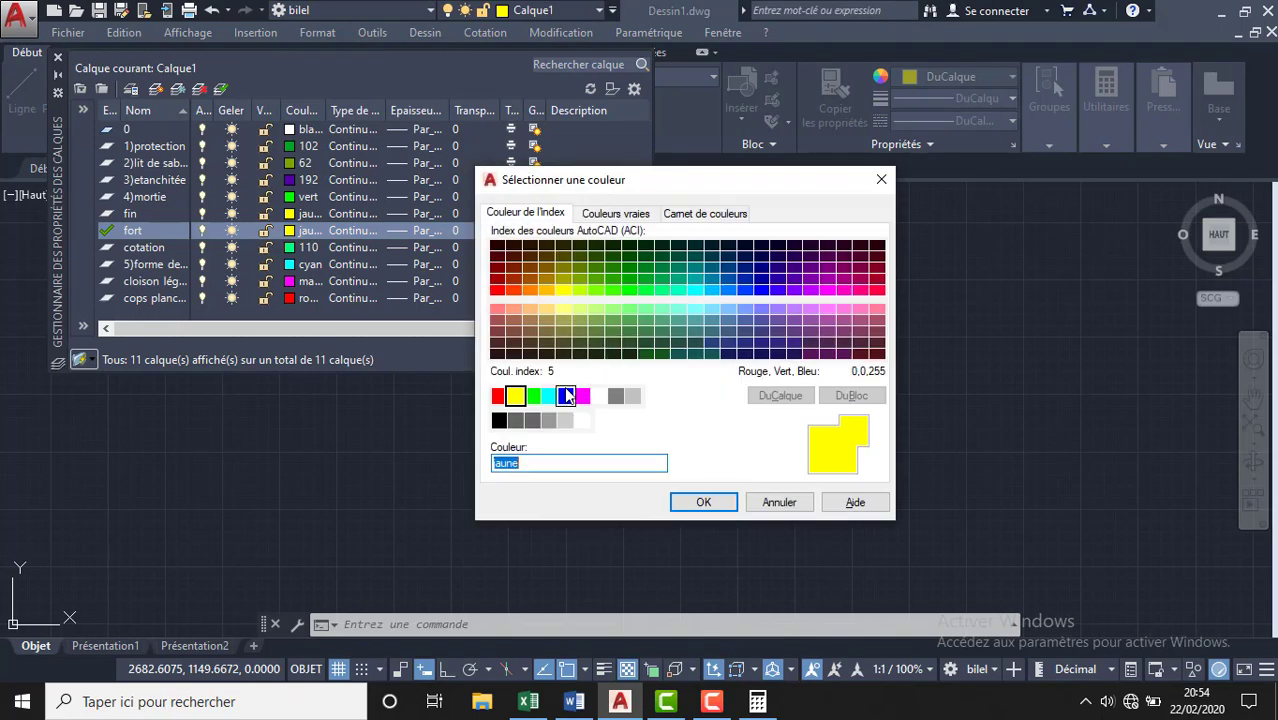
click(498, 396)
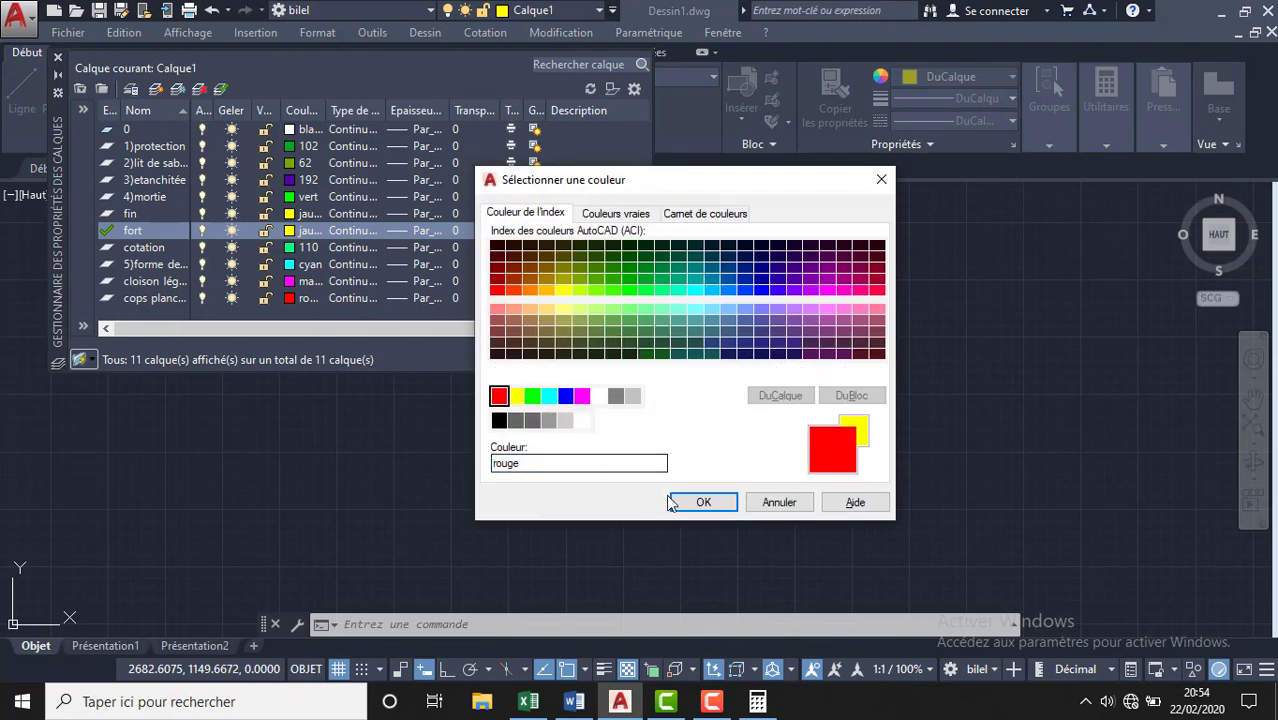
click(701, 504)
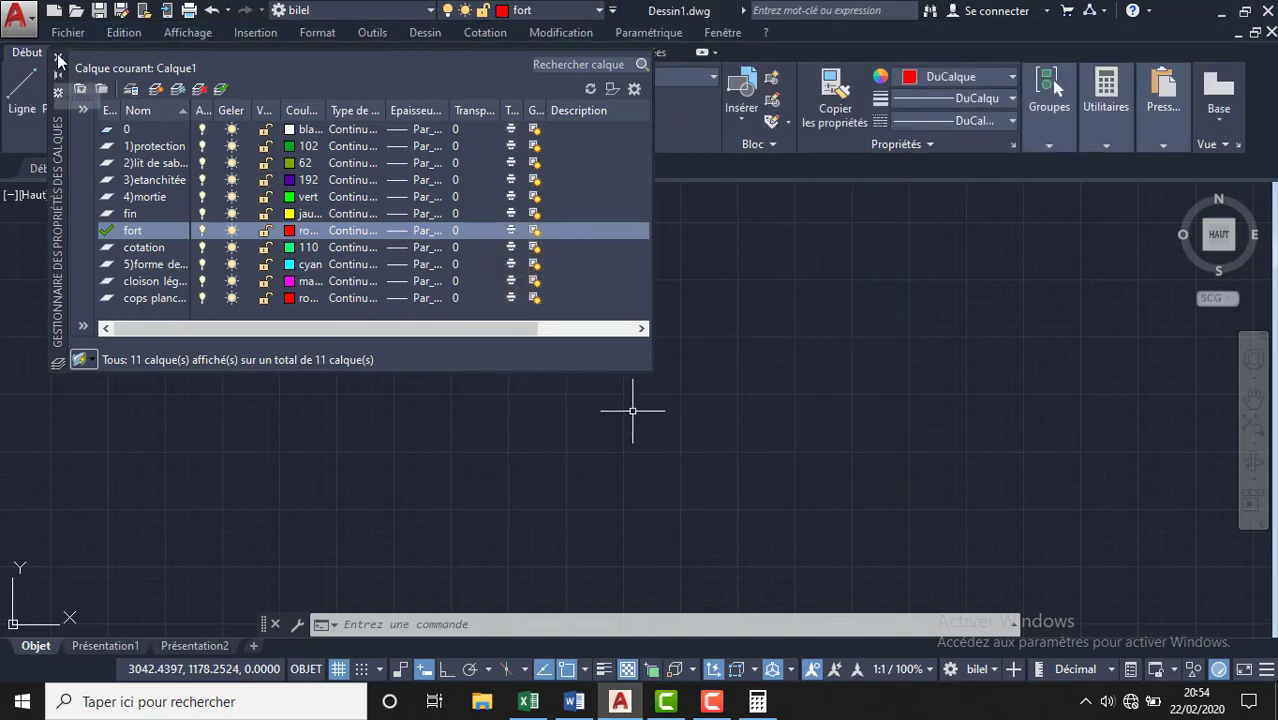
click(60, 58)
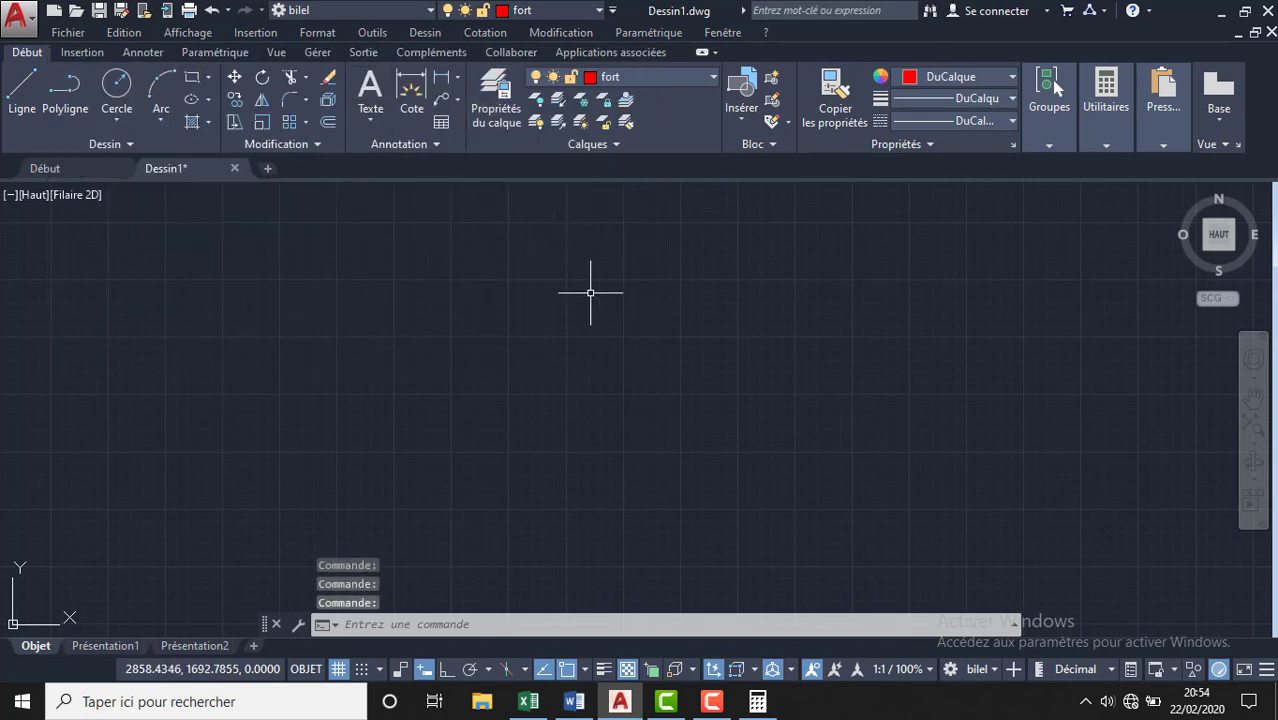
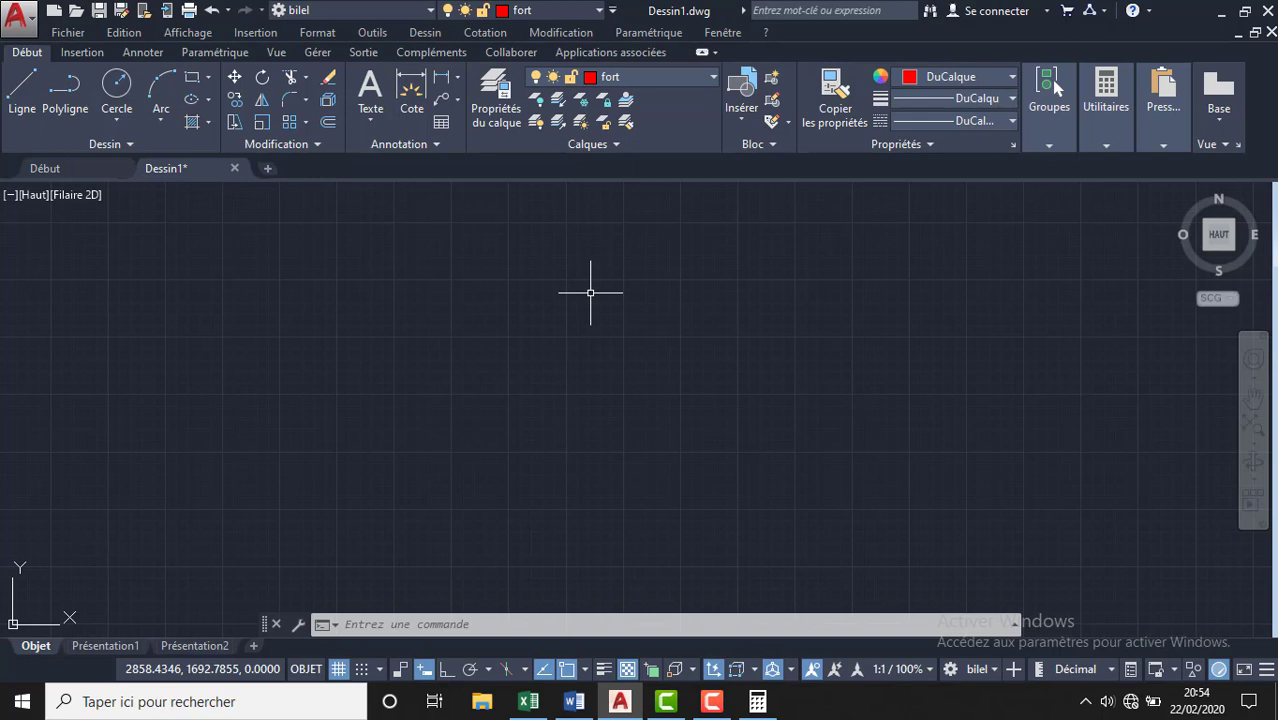
- Via UNITES, set length and angle precision to 0.00000000 and insertion units to Mètres
text(un)
text(tes)
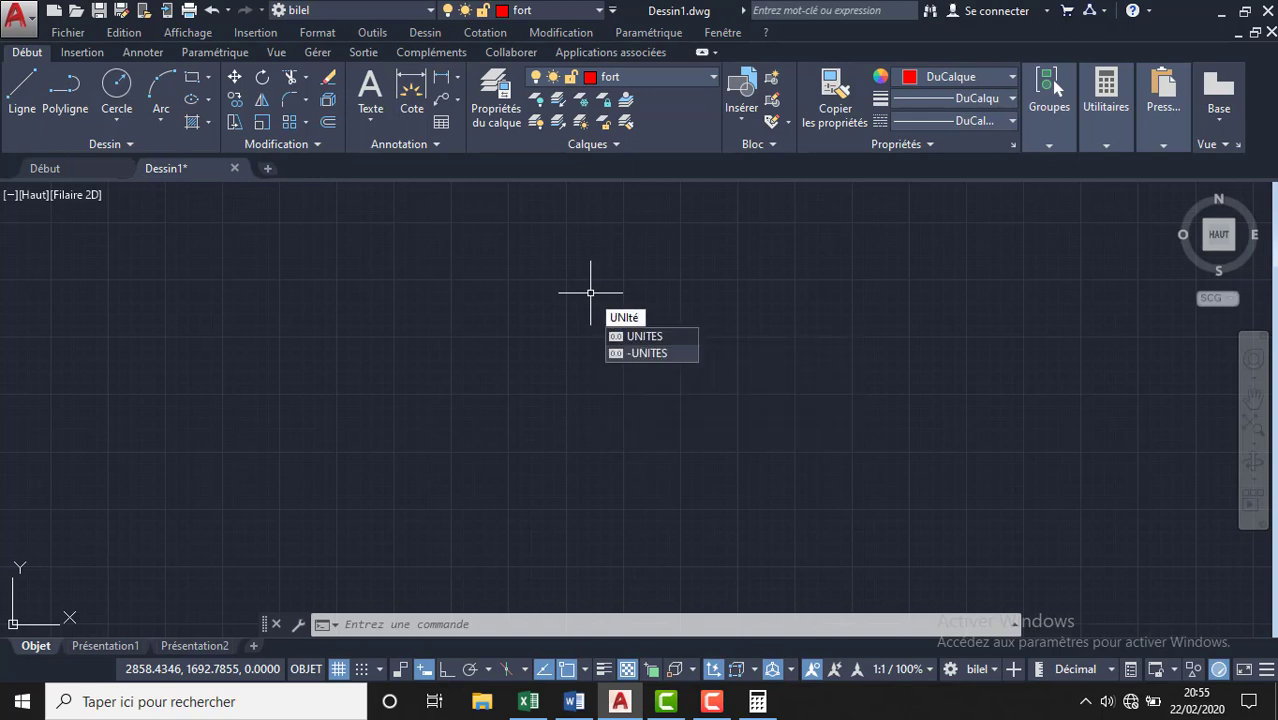
key(Return)
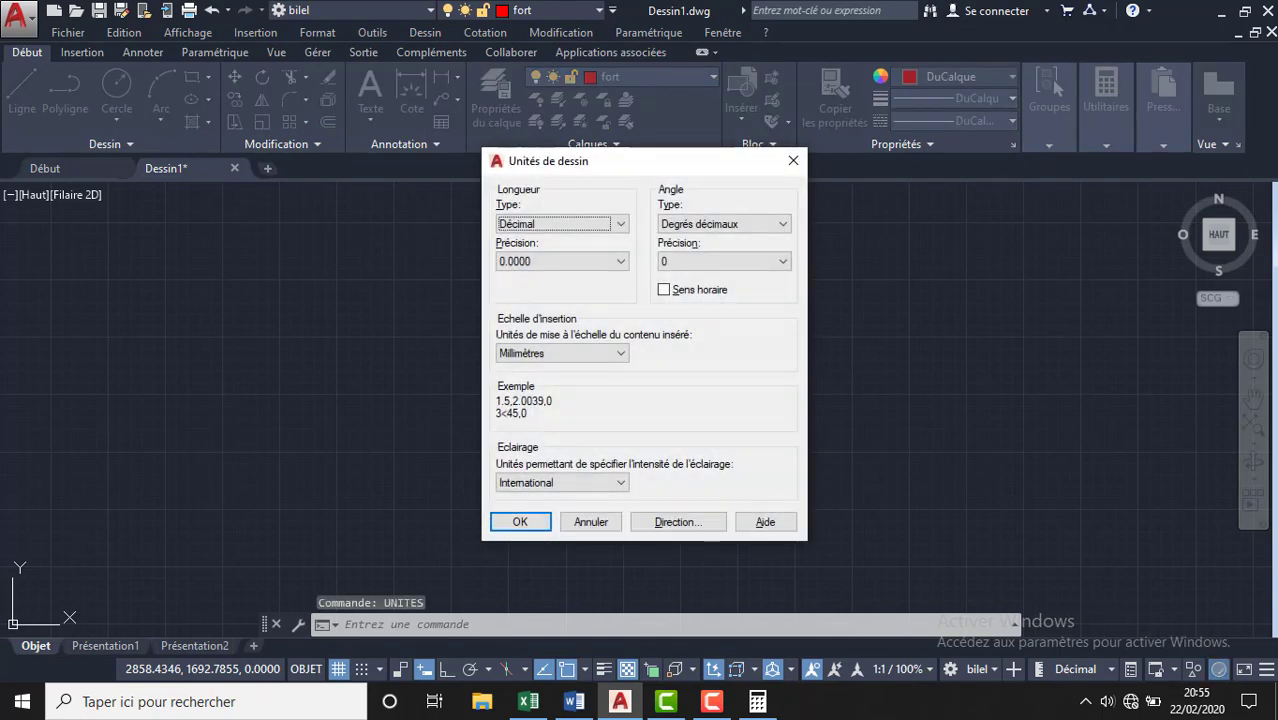
click(622, 261)
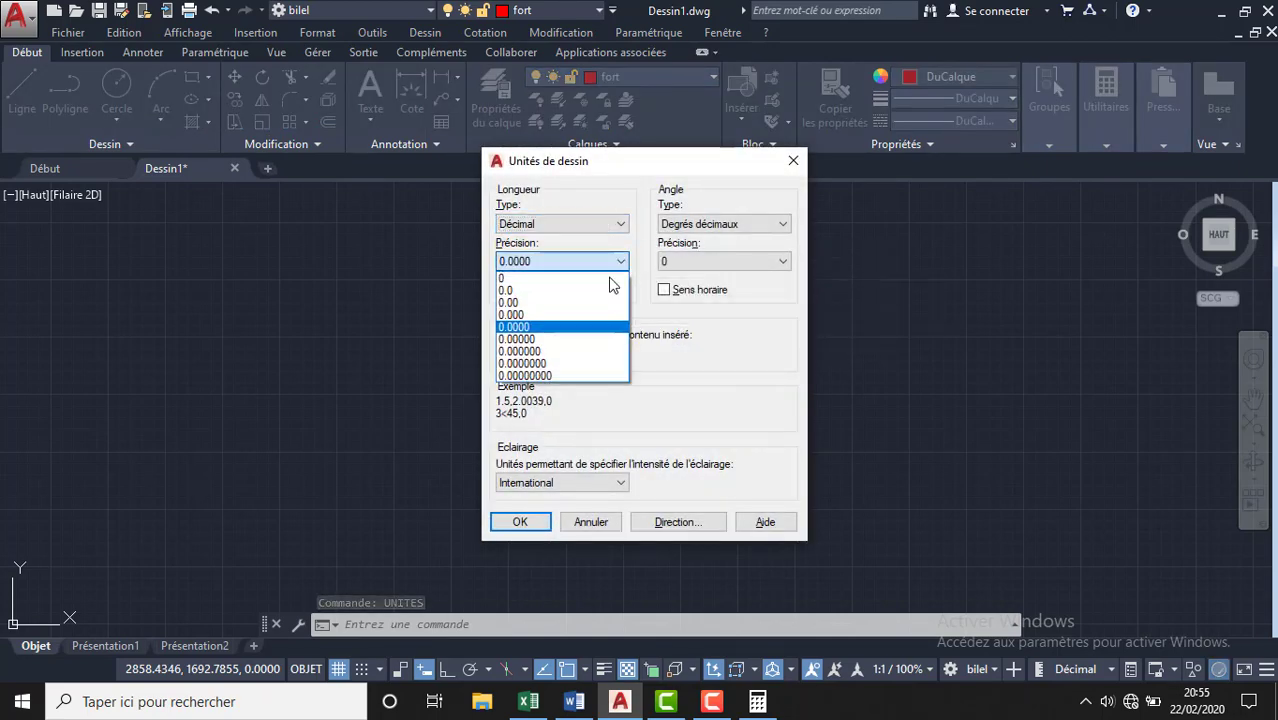
click(539, 376)
click(703, 262)
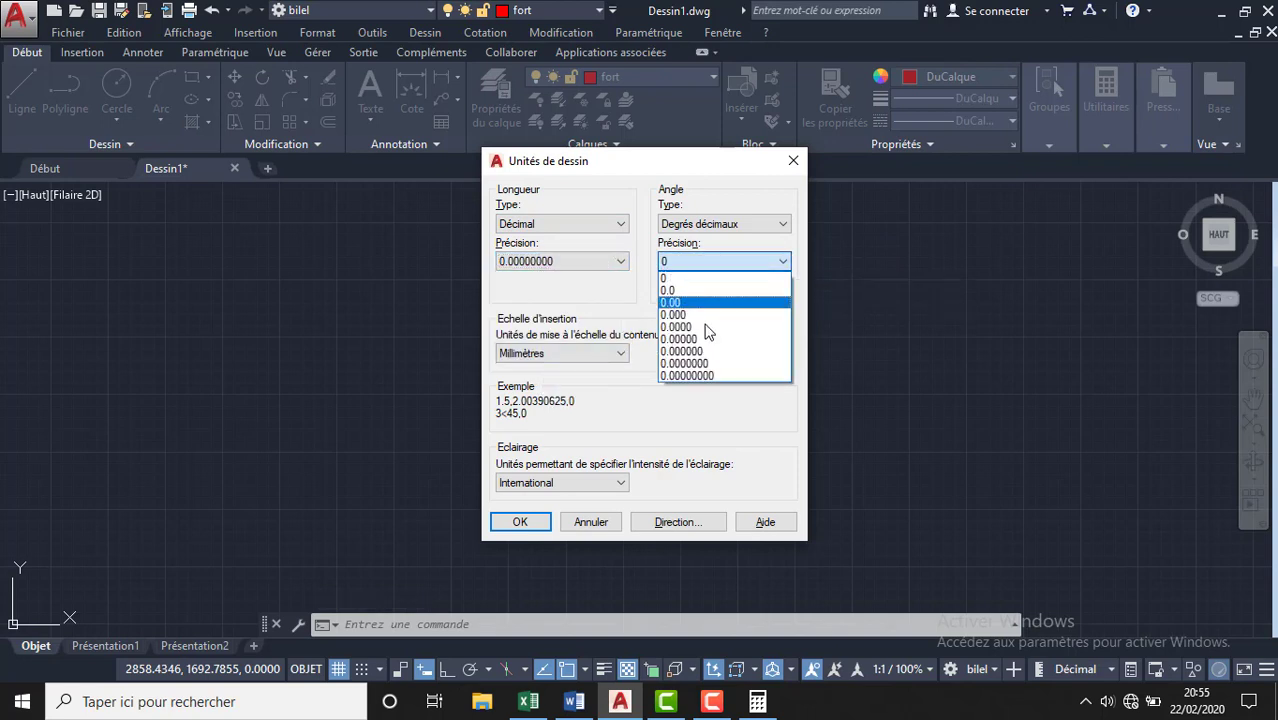
click(714, 375)
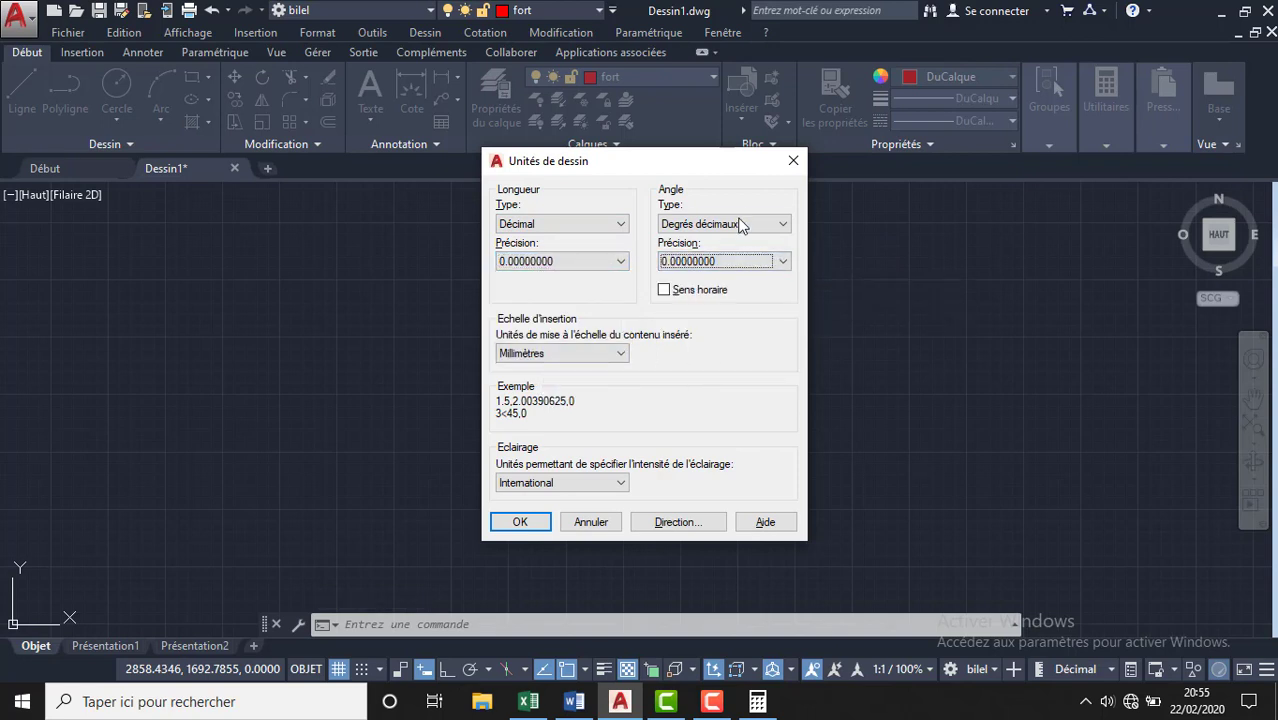
click(608, 355)
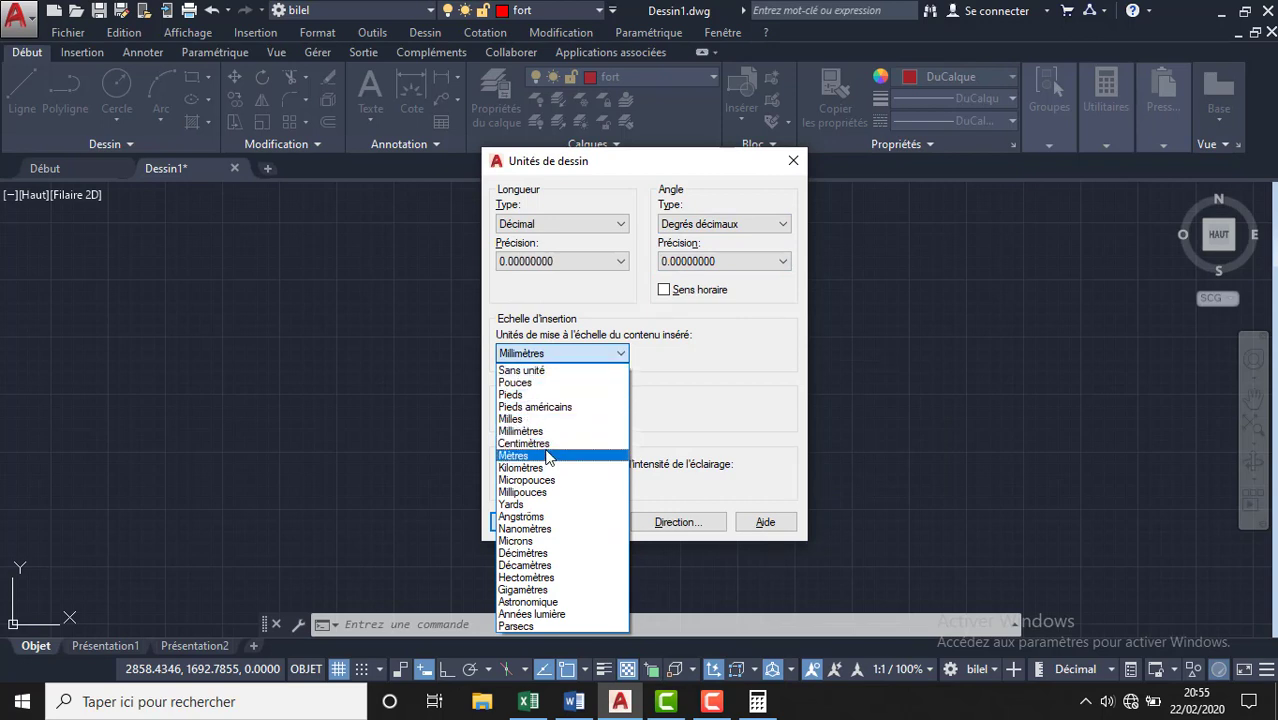
click(548, 457)
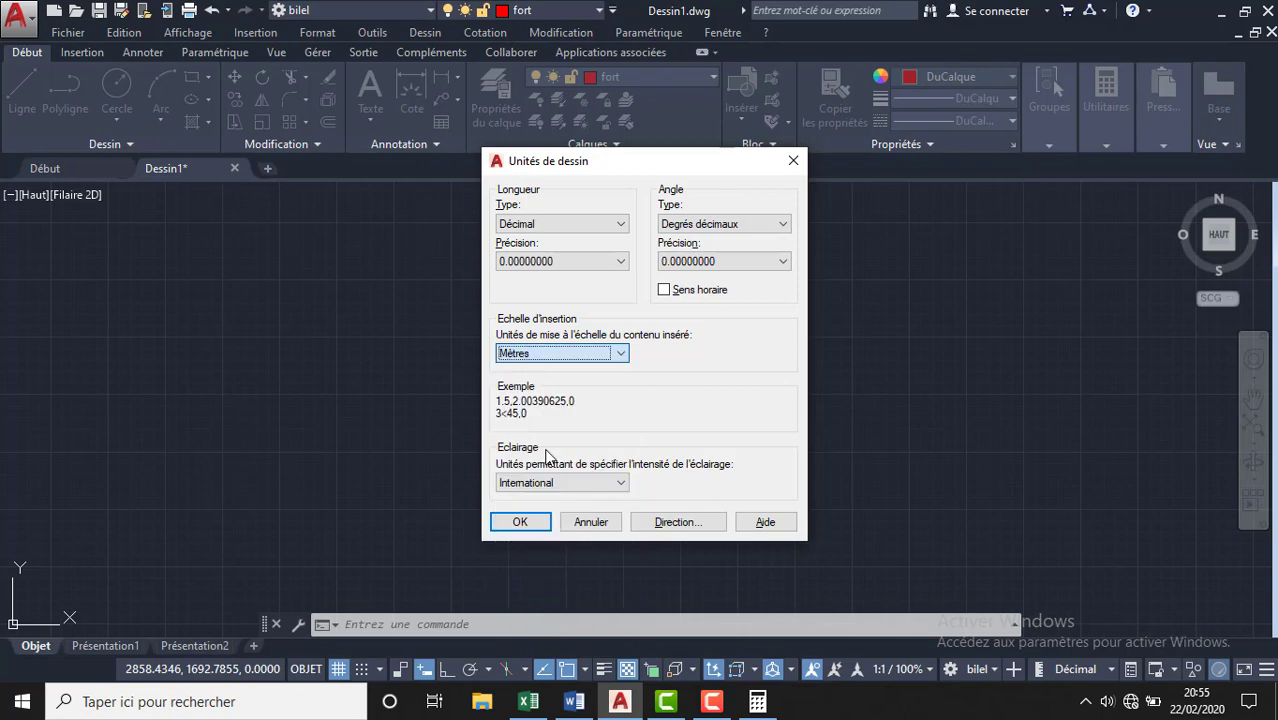
click(521, 523)
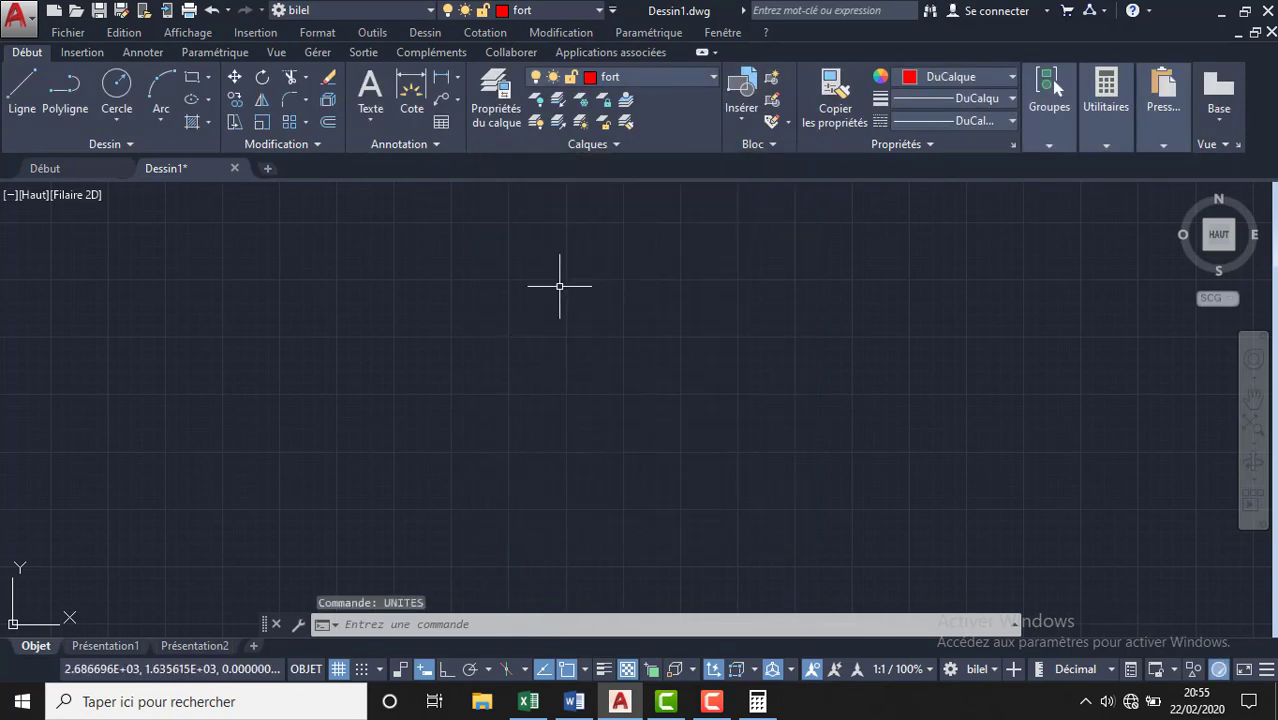
- Make the yellow 'fin' layer current and draw a short vertical line with Ortho on
click(640, 77)
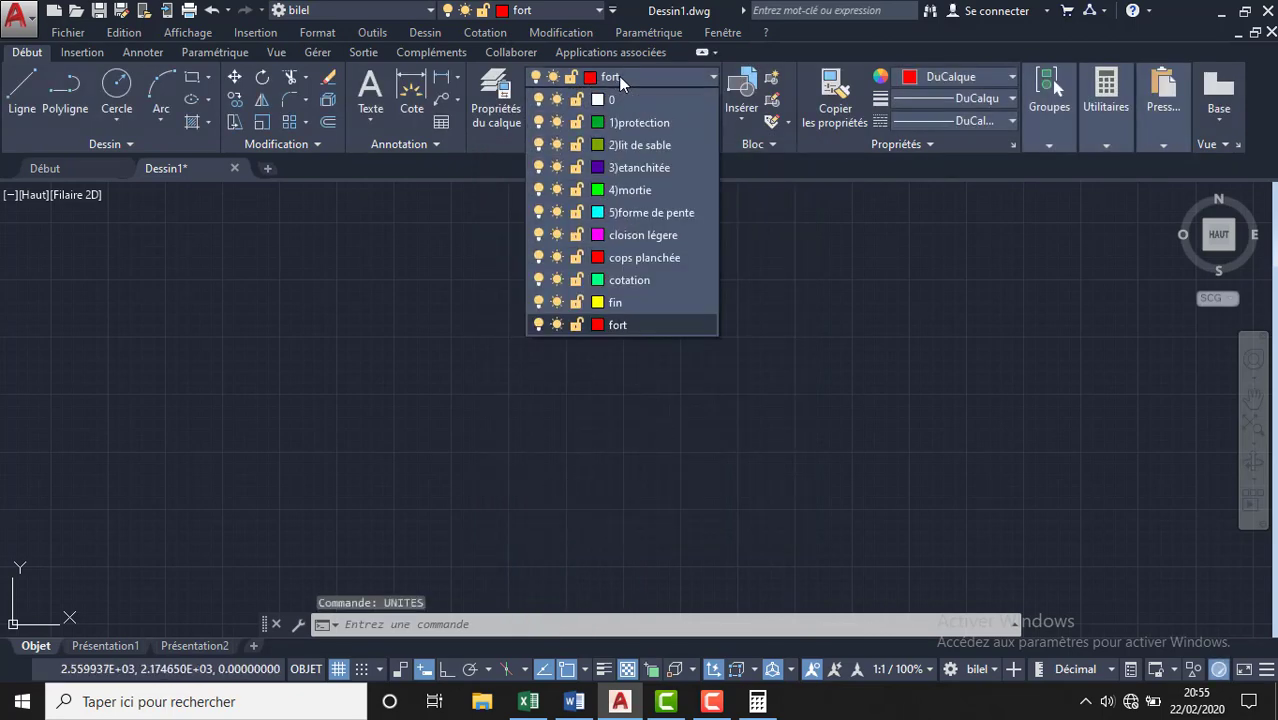
click(615, 302)
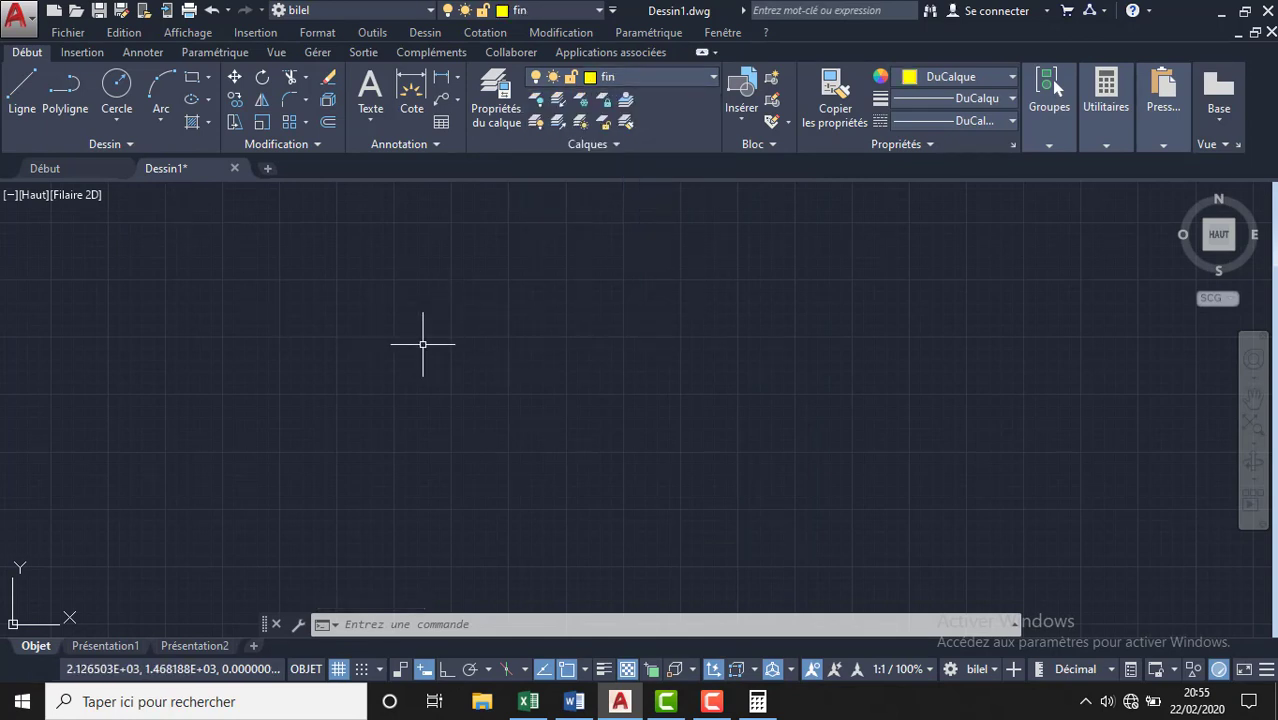
text(l)
key(Return)
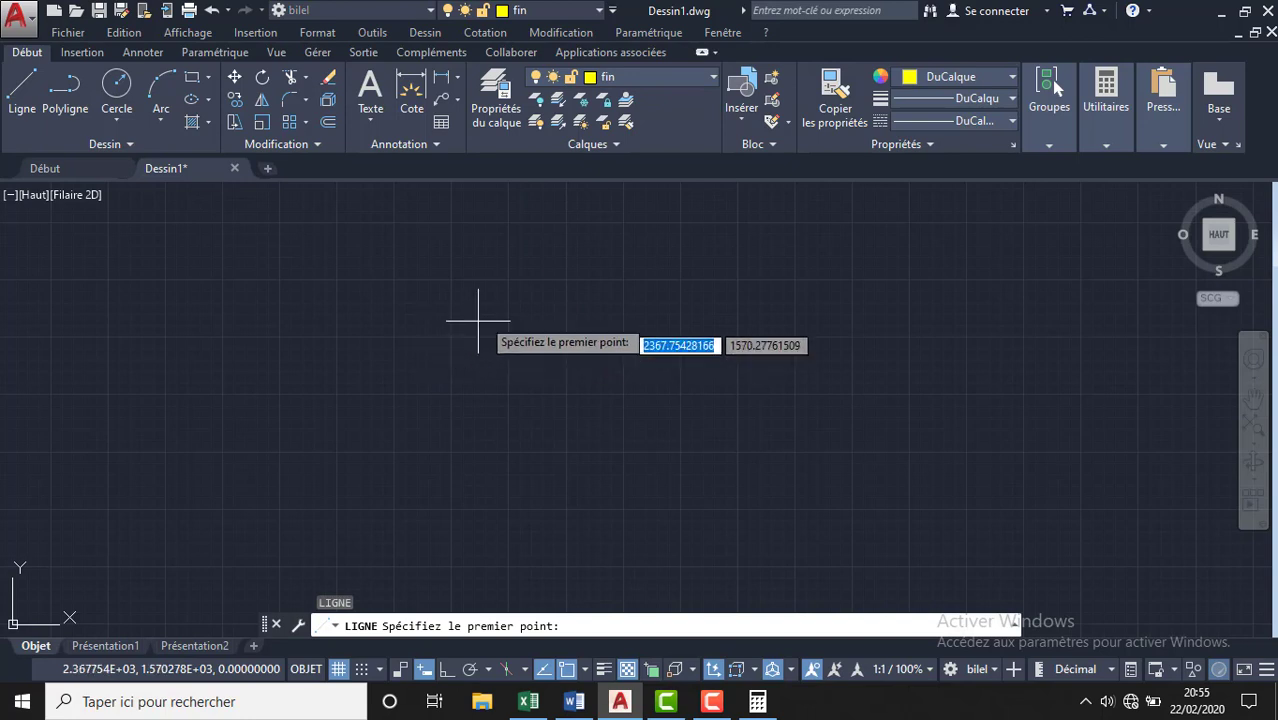
click(567, 278)
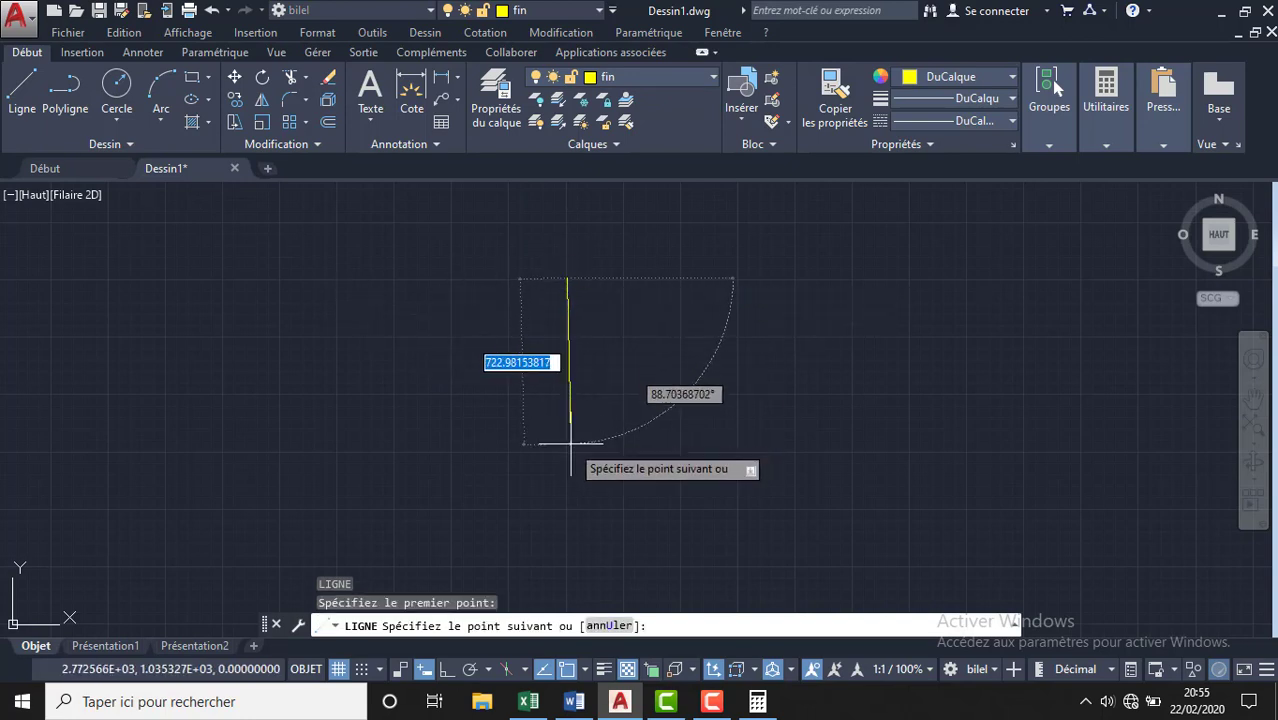
key(F8)
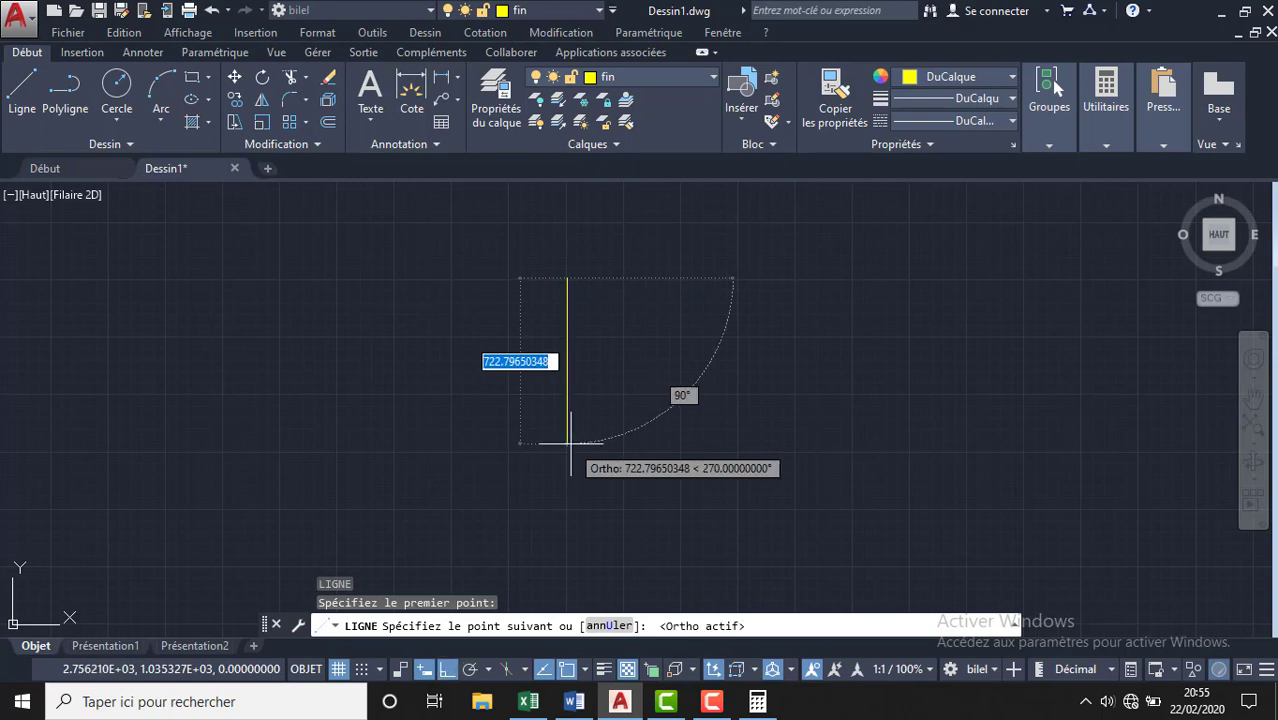
key(F8)
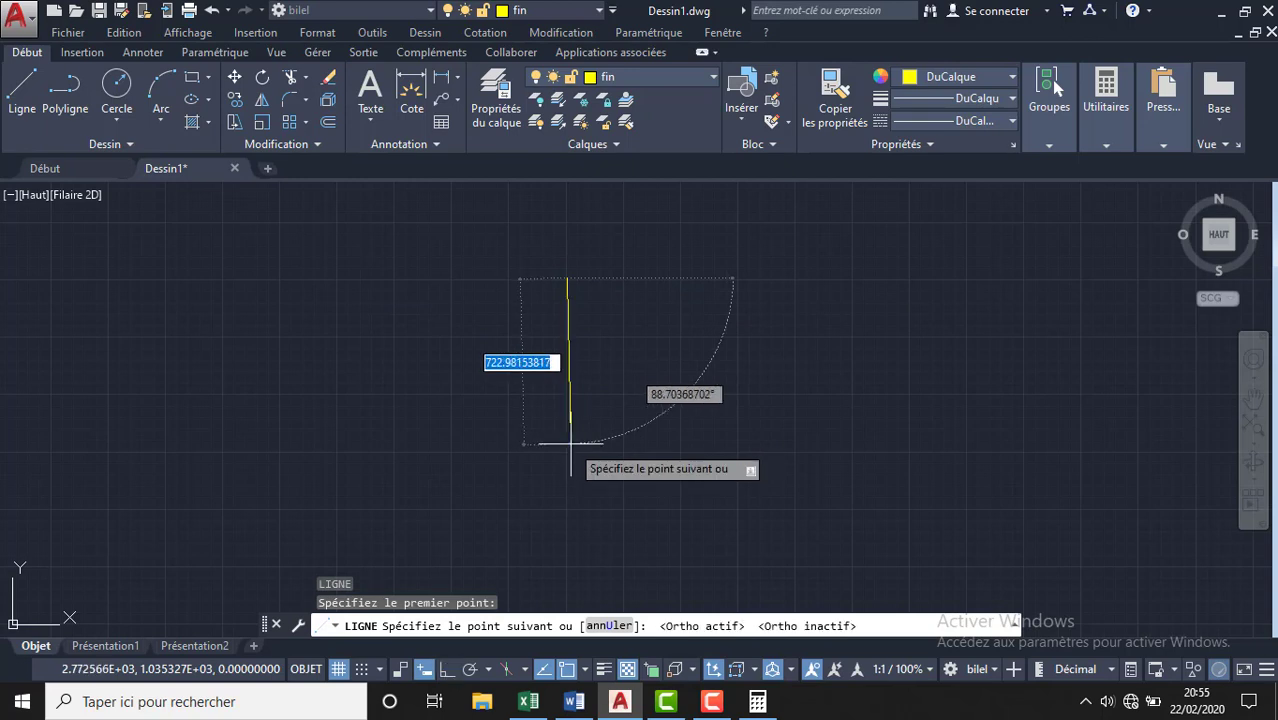
key(F8)
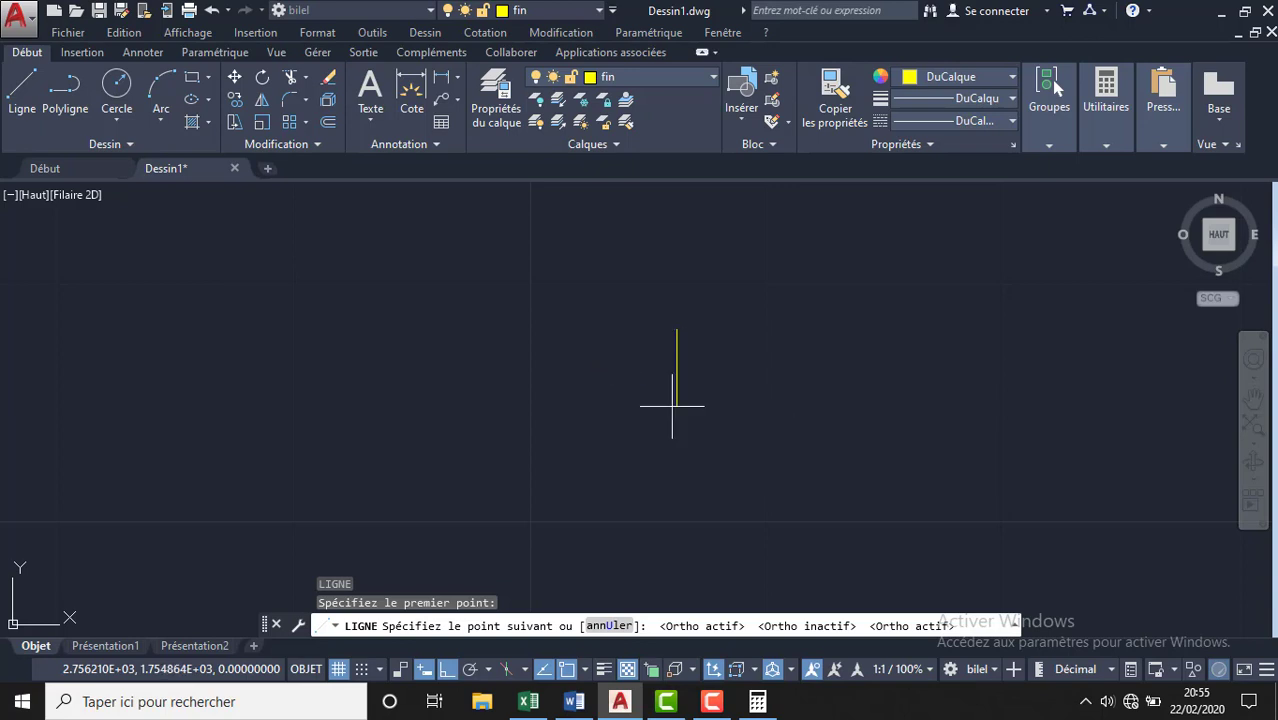
click(675, 406)
key(Escape)
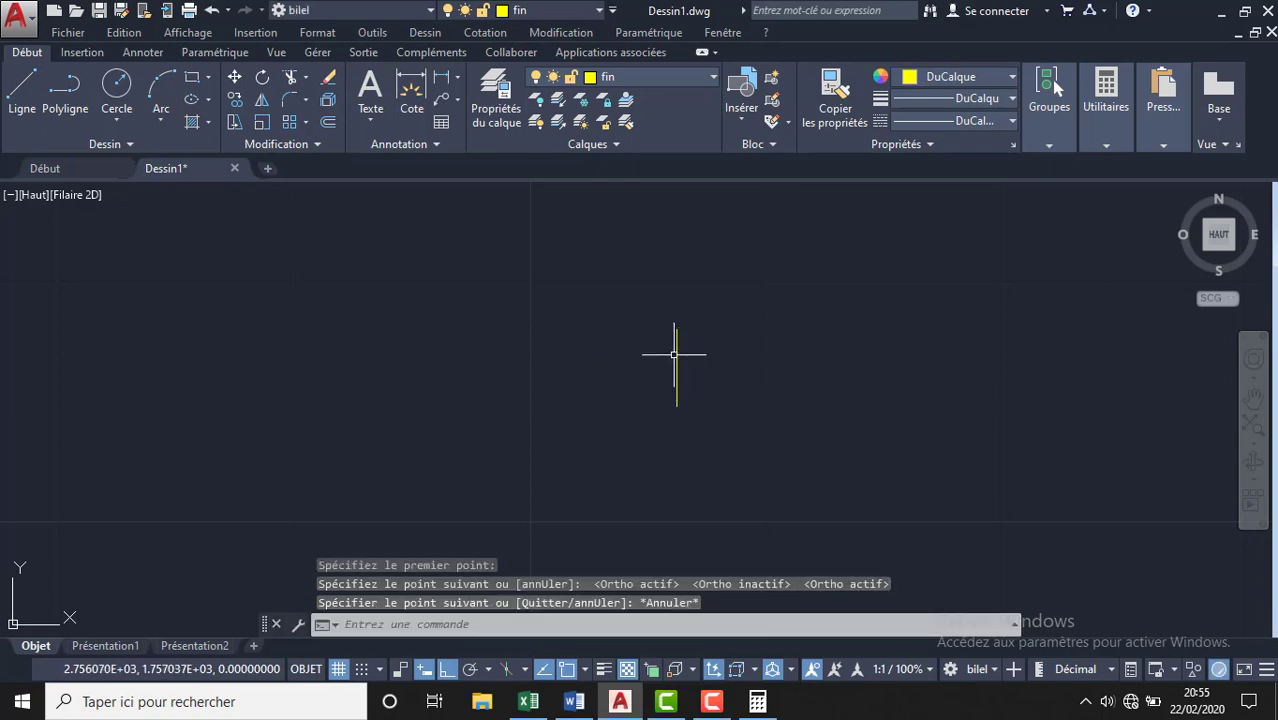
click(677, 350)
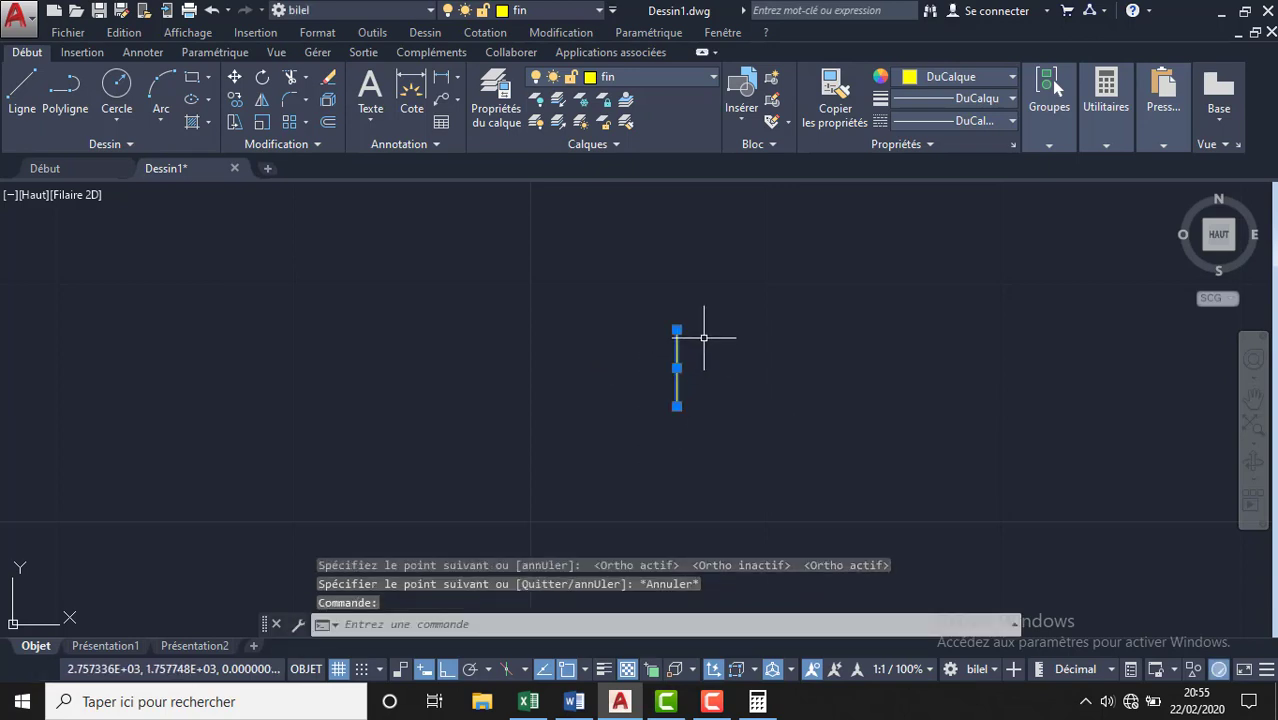
- Offset the vertical wall line by 1 to create the second wall face
text(DECALER)
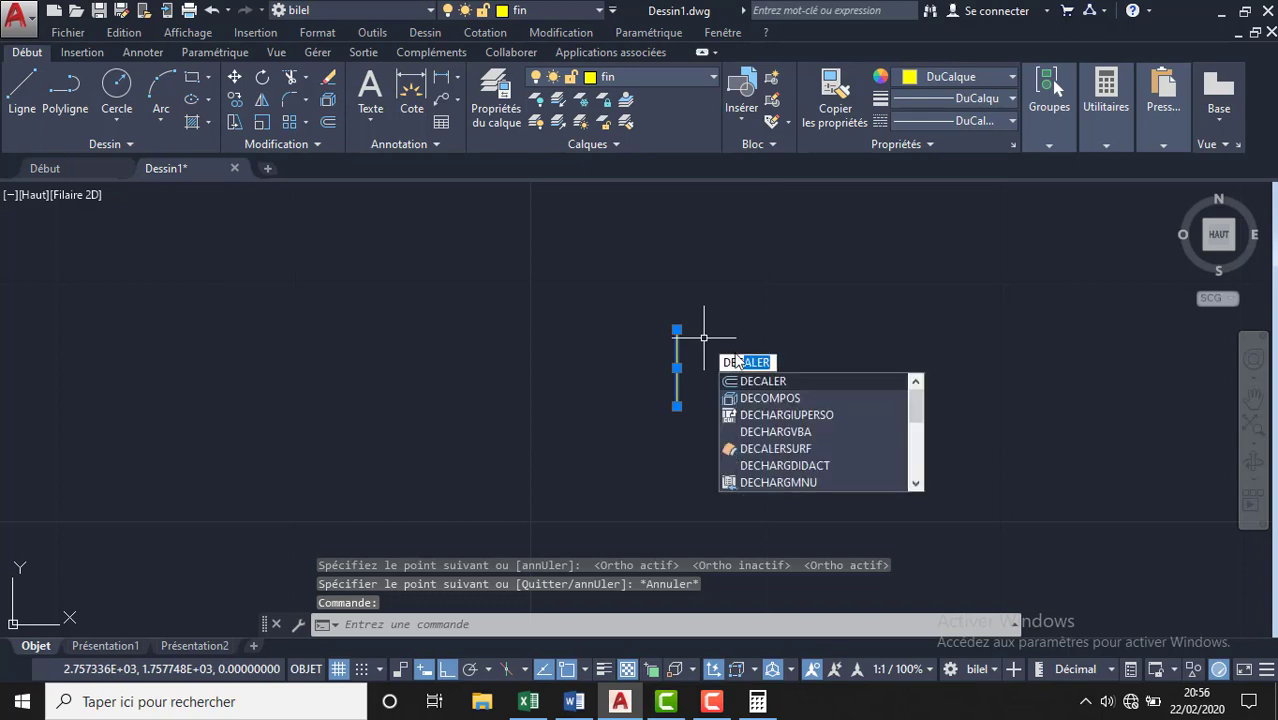
click(778, 381)
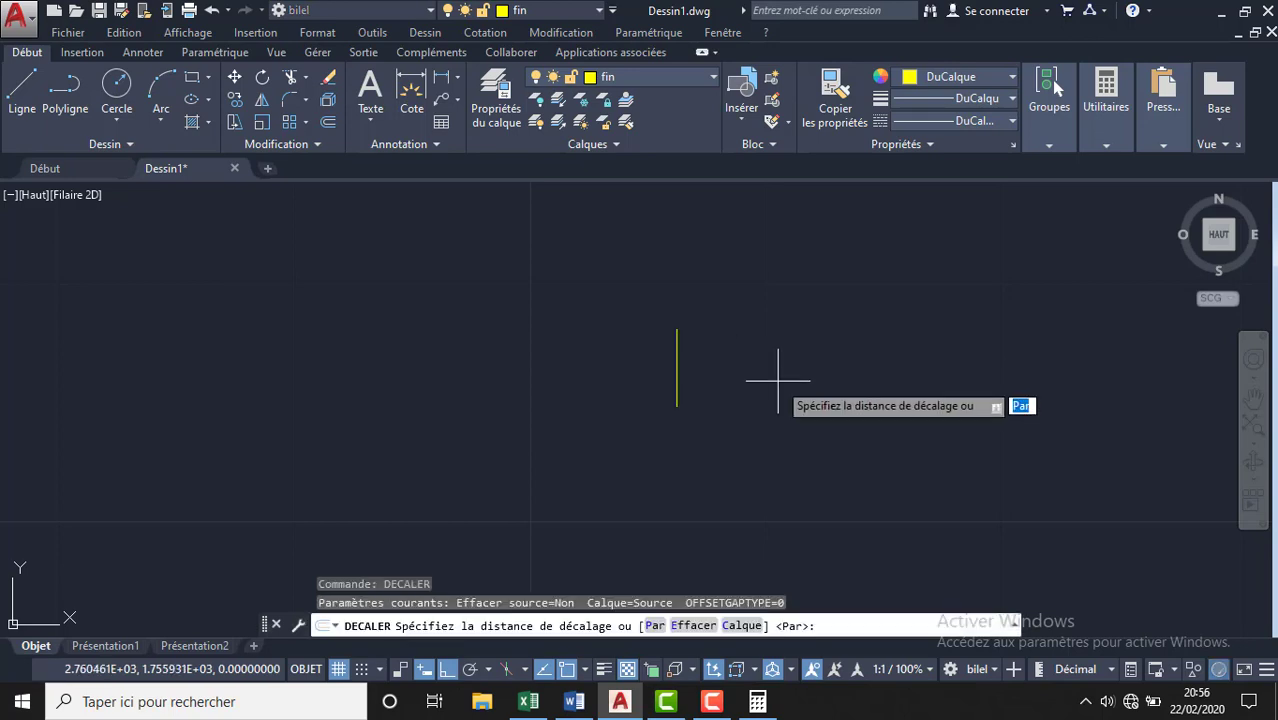
key(Return)
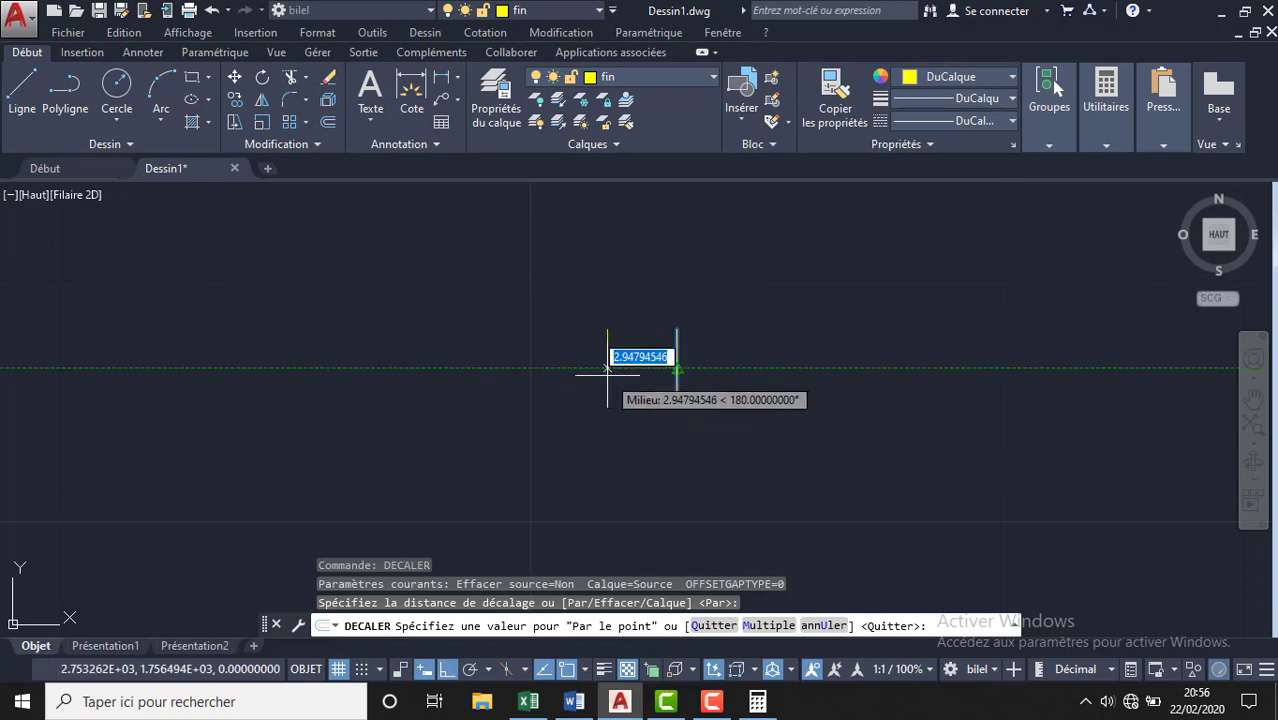
key(BackSpace)
text(1)
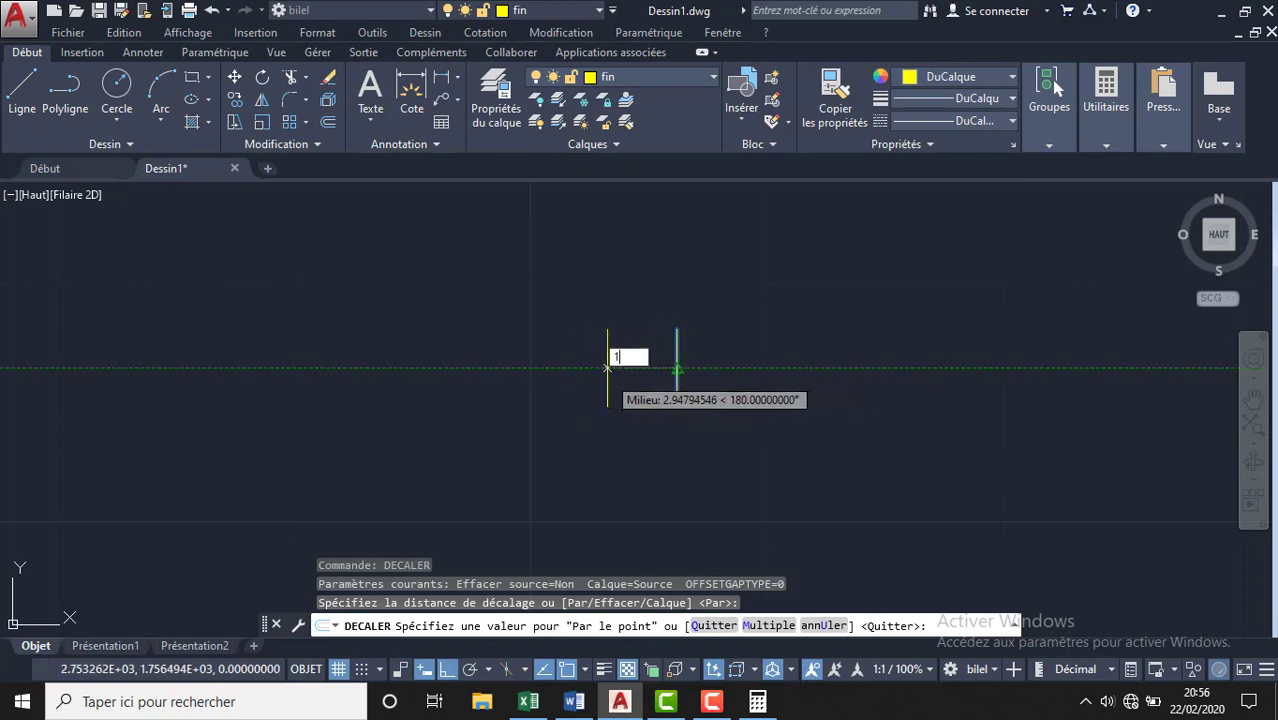
key(Return)
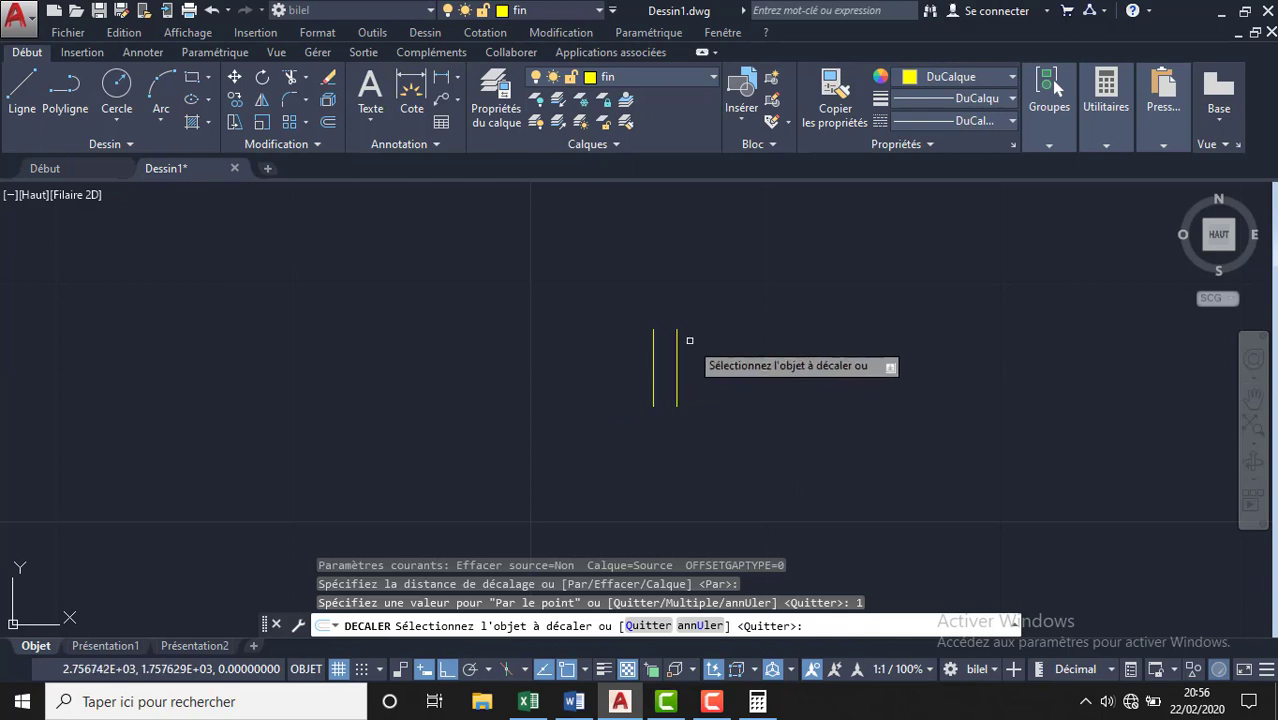
scroll(689, 340, up, 4)
scroll(689, 339, up, 2)
scroll(689, 338, up, 2)
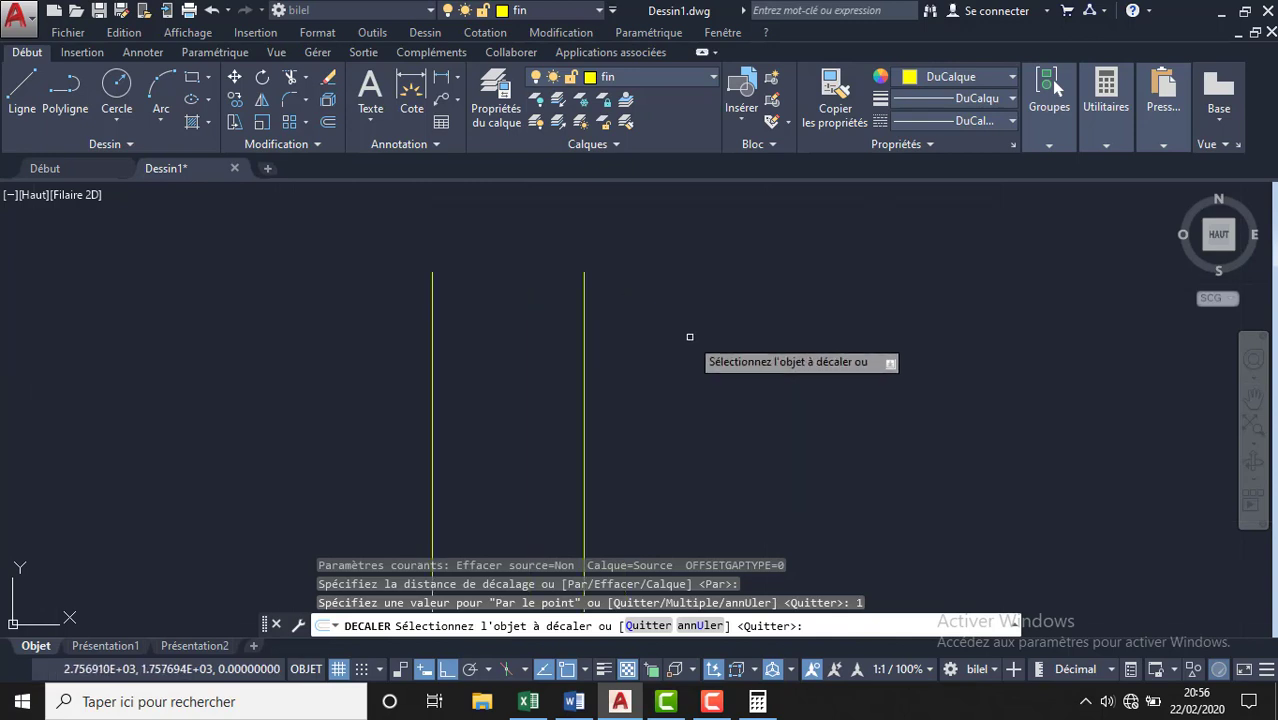
key(Escape)
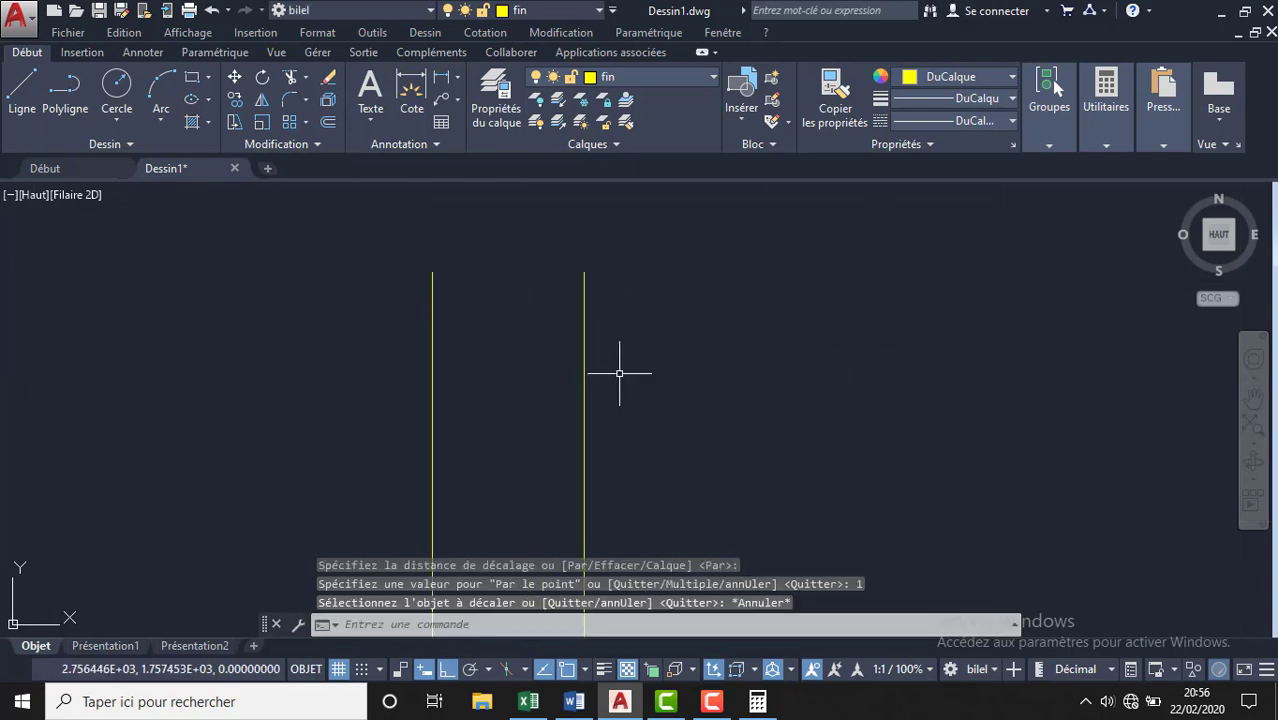
scroll(619, 368, down, 4)
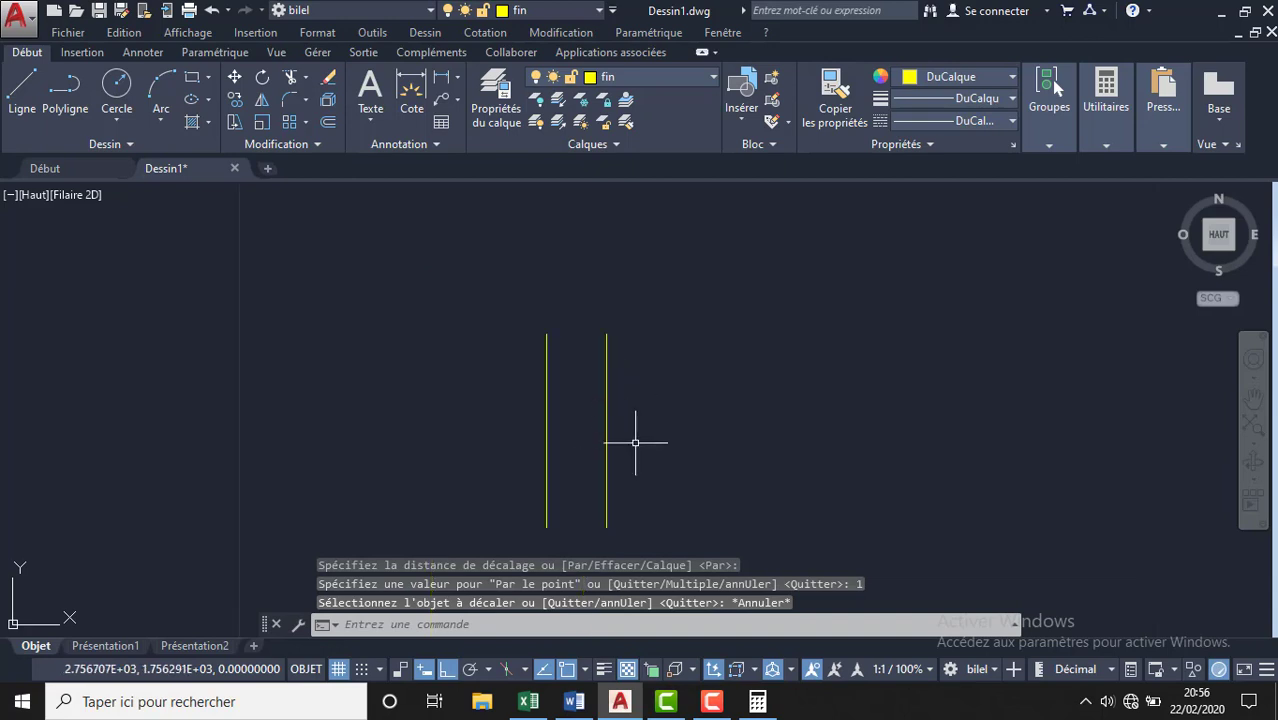
text(l)
key(Return)
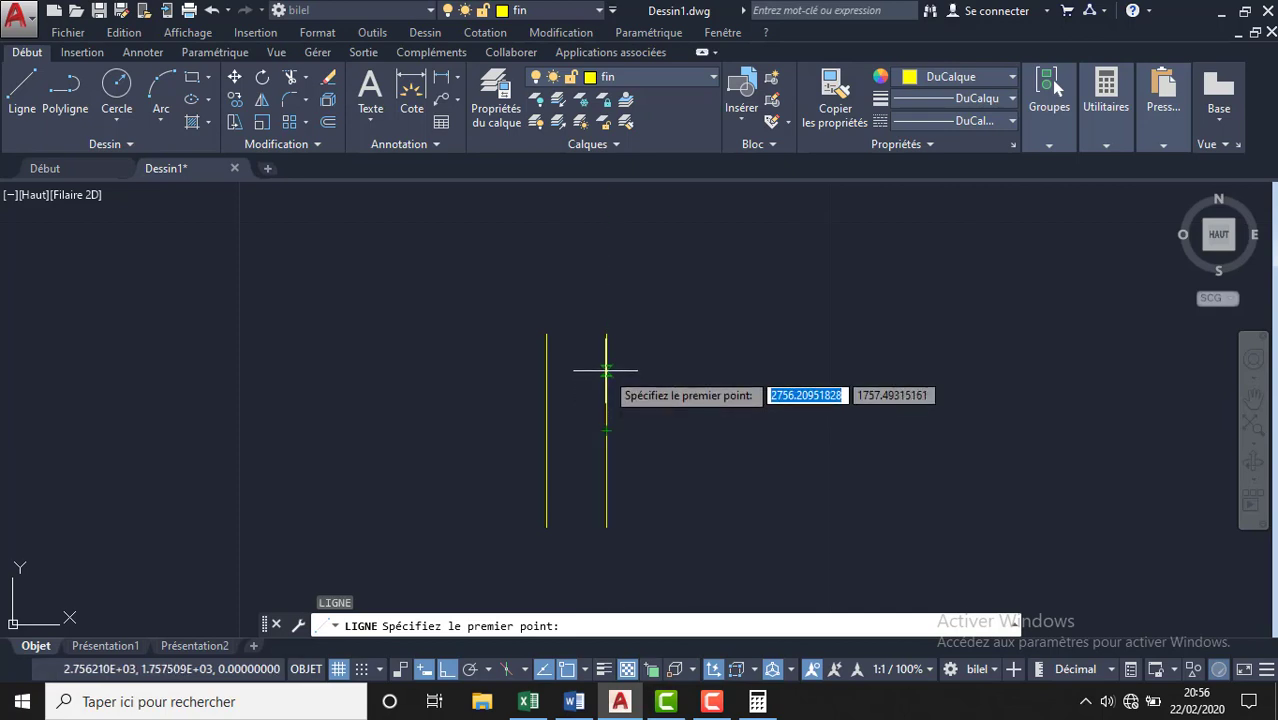
- Draw a horizontal line from the right yellow wall line to the left one
scroll(605, 374, up, 2)
scroll(600, 368, up, 2)
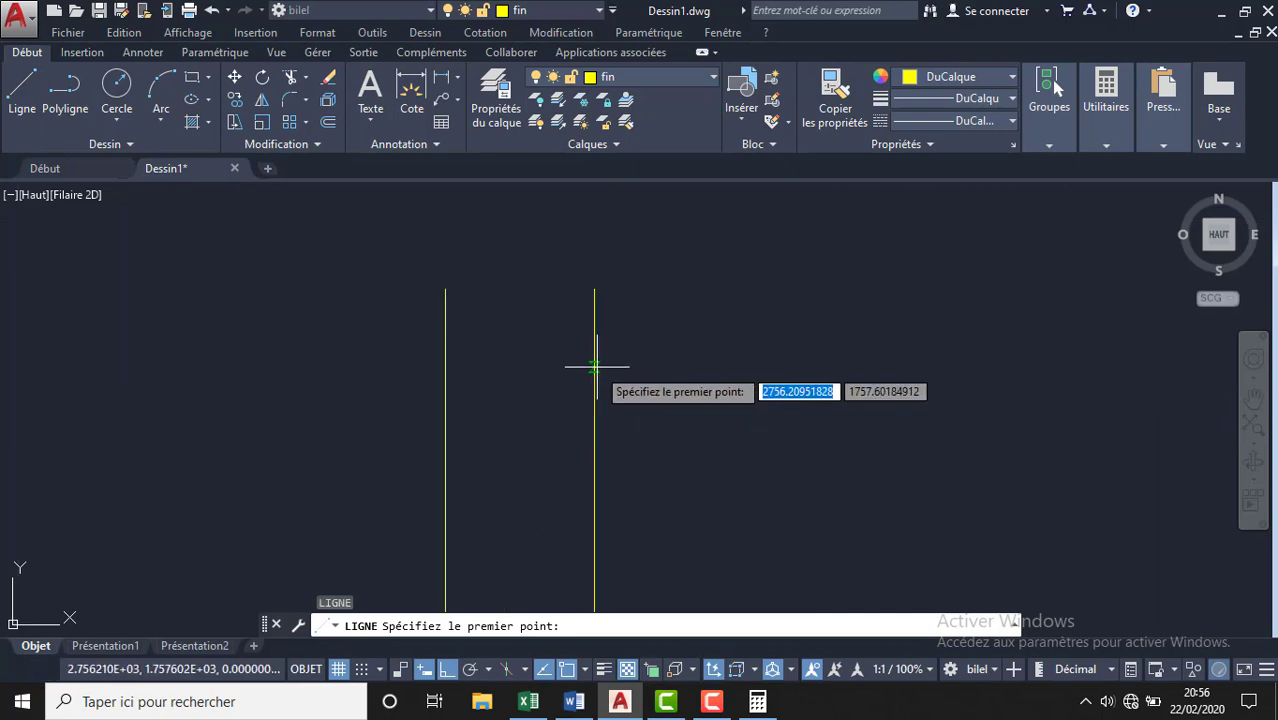
click(595, 367)
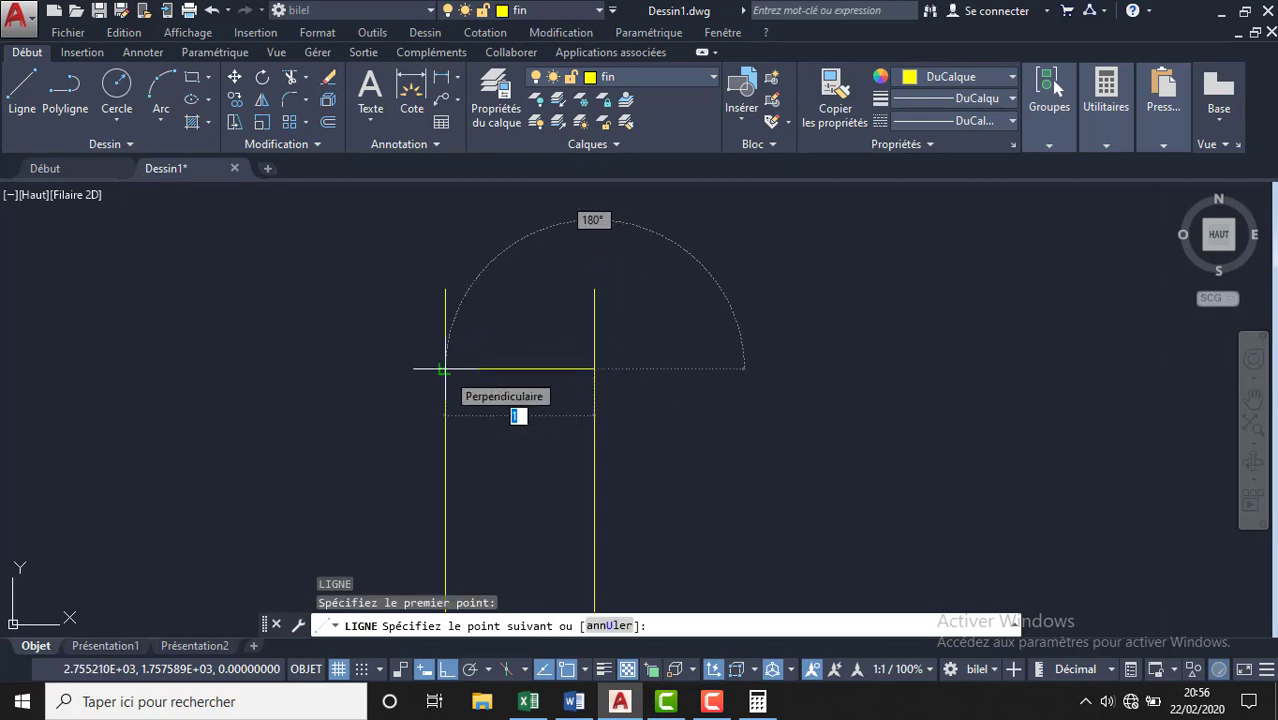
click(445, 369)
key(Escape)
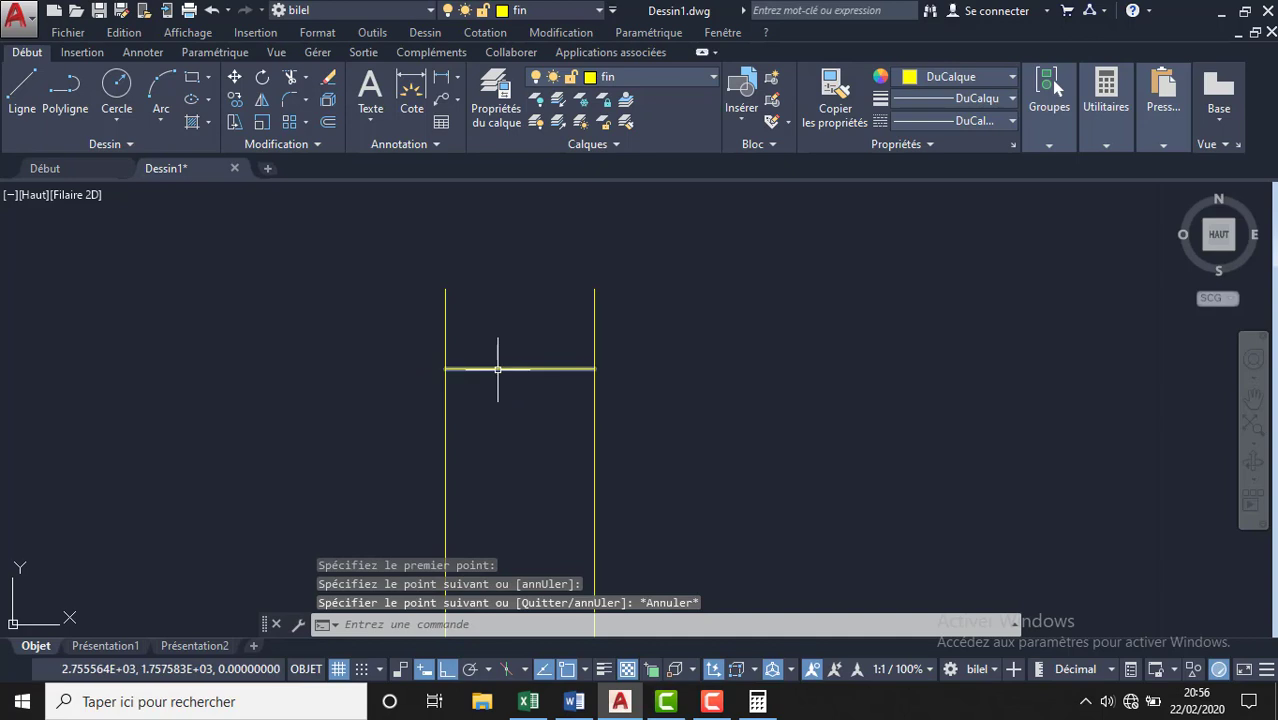
- Offset the horizontal line to make parallel layer lines at 0.04 and 4
click(497, 369)
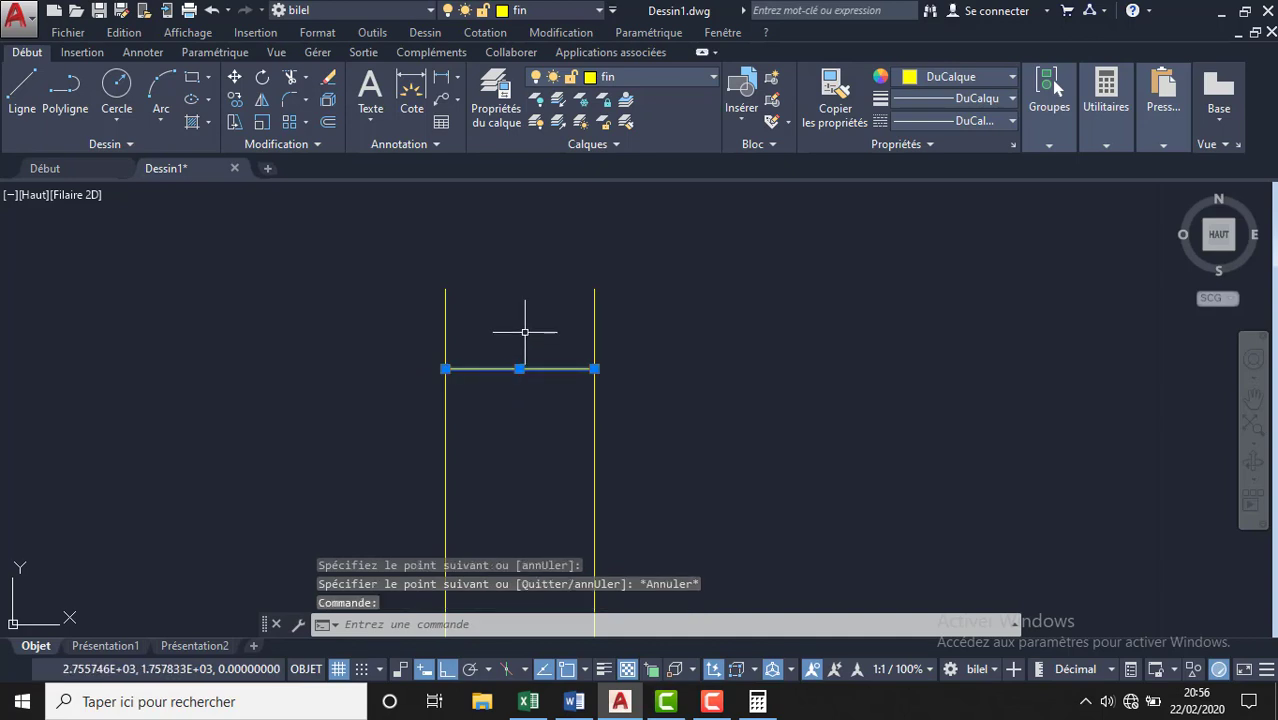
text(DE)
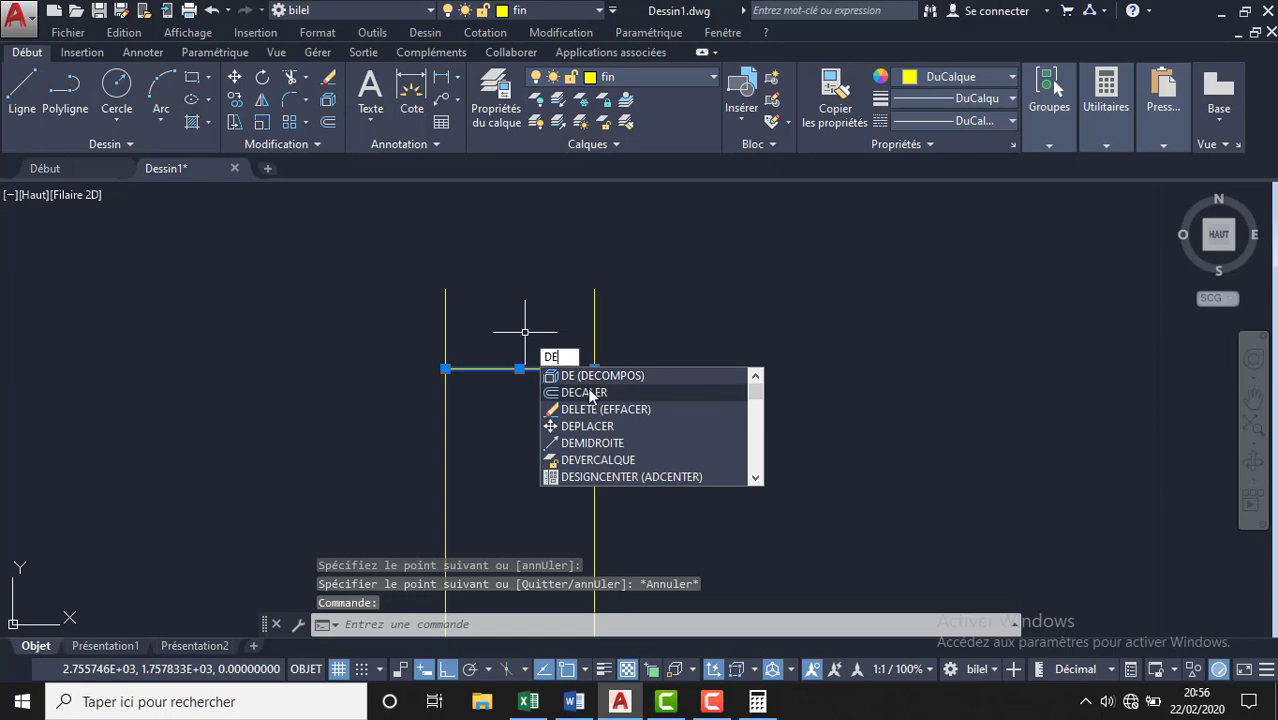
click(588, 393)
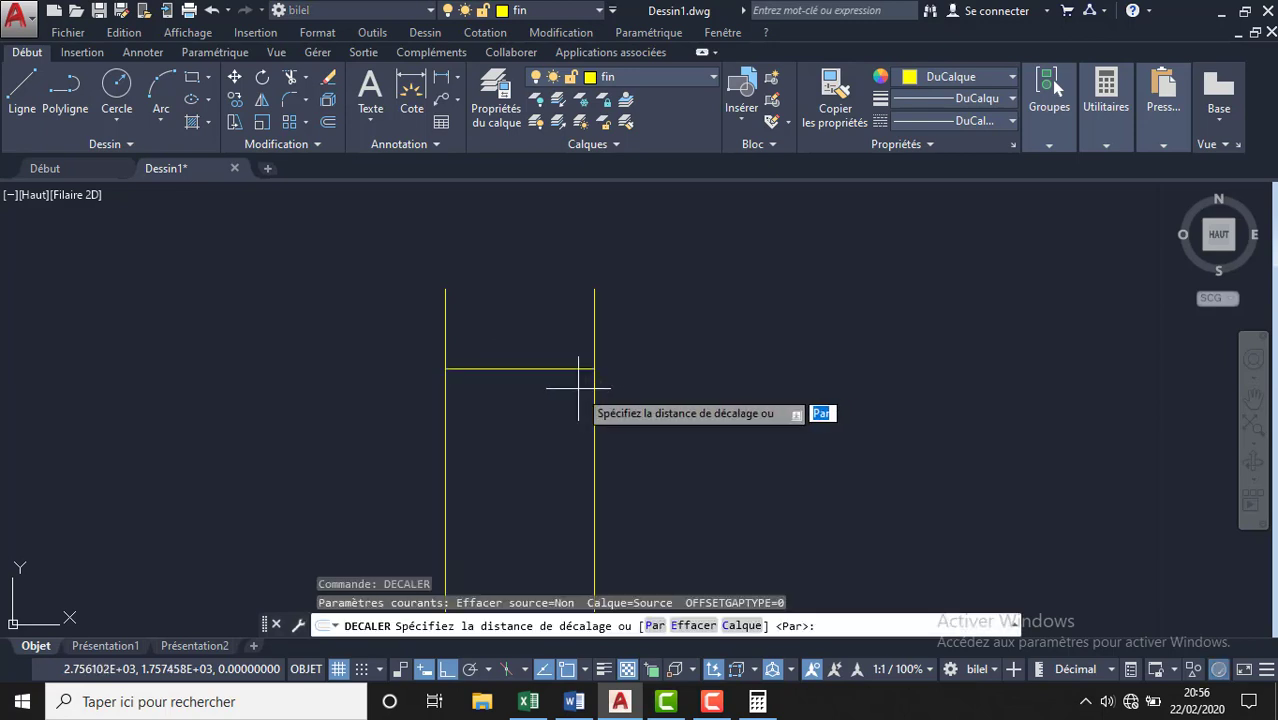
key(Return)
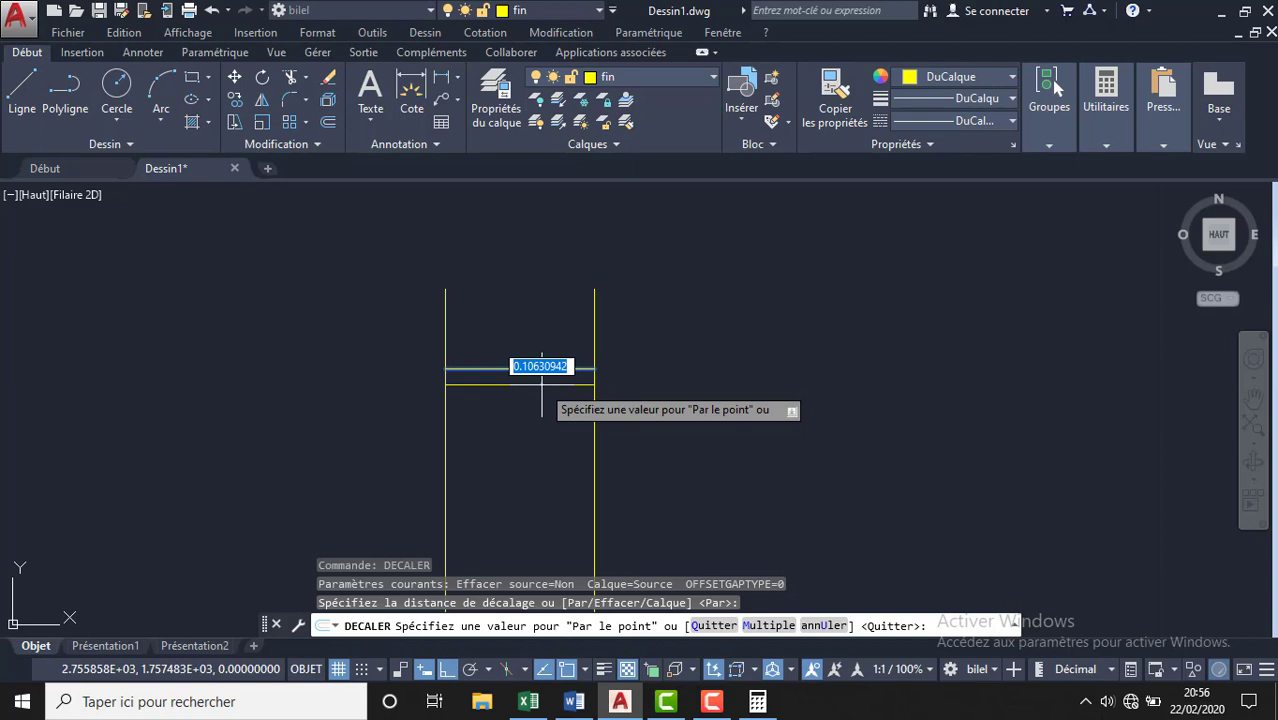
text(0.04)
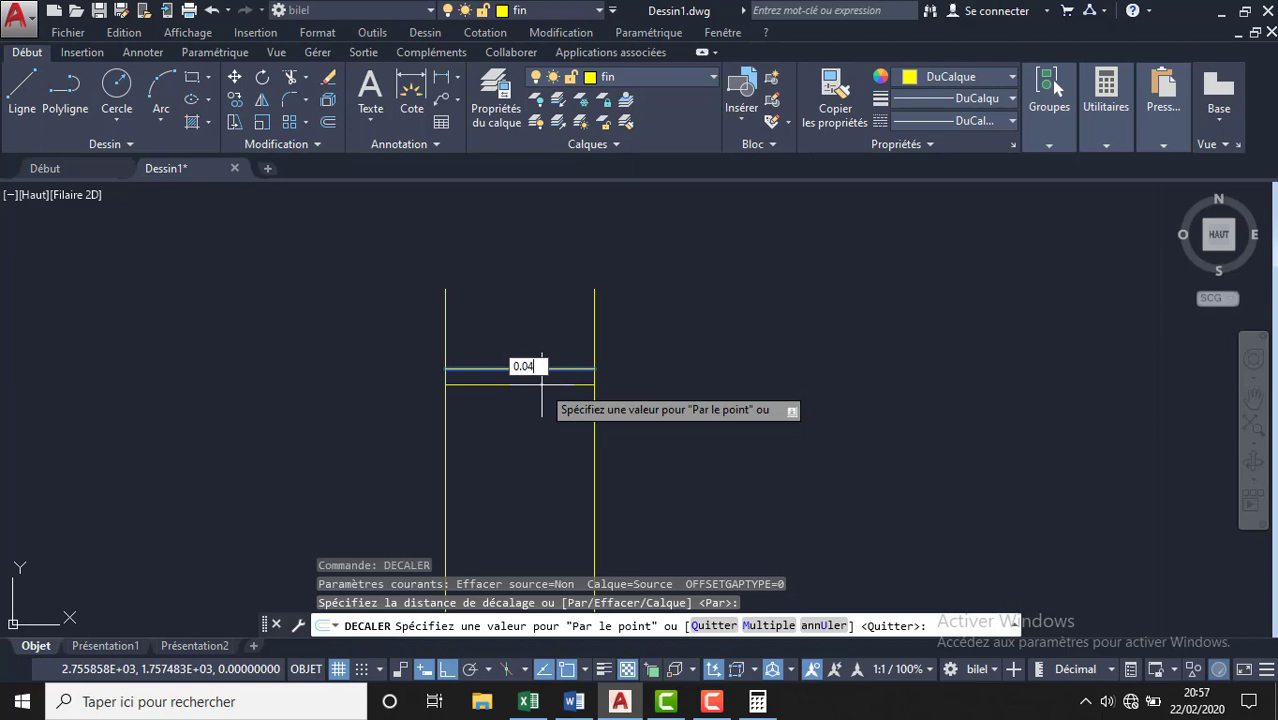
key(Return)
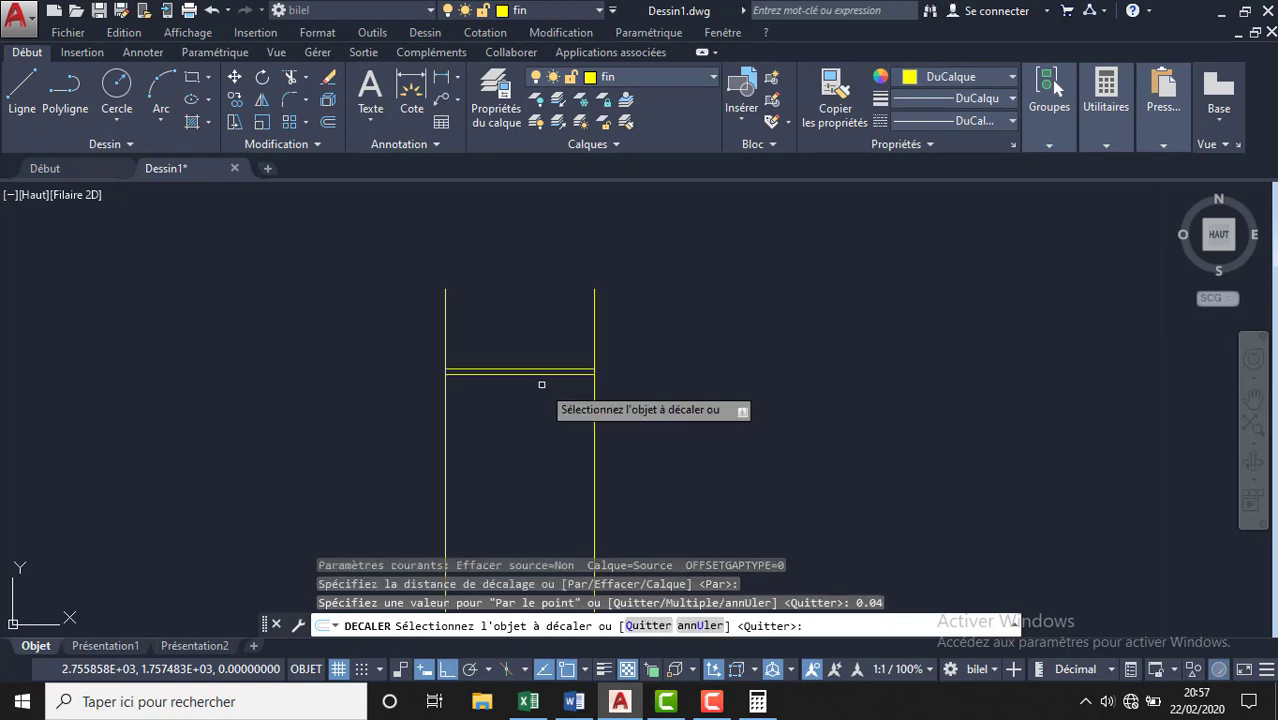
scroll(541, 384, up, 6)
scroll(540, 420, up, 4)
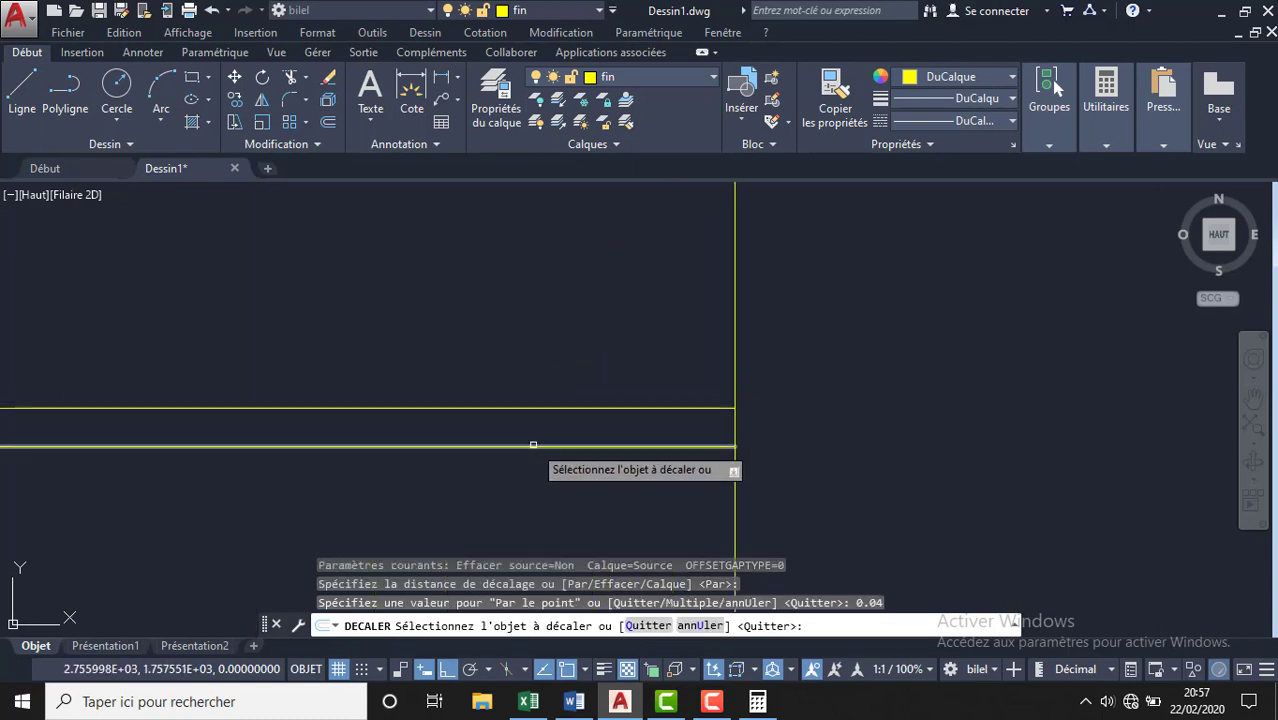
scroll(534, 441, down, 6)
scroll(554, 478, down, 4)
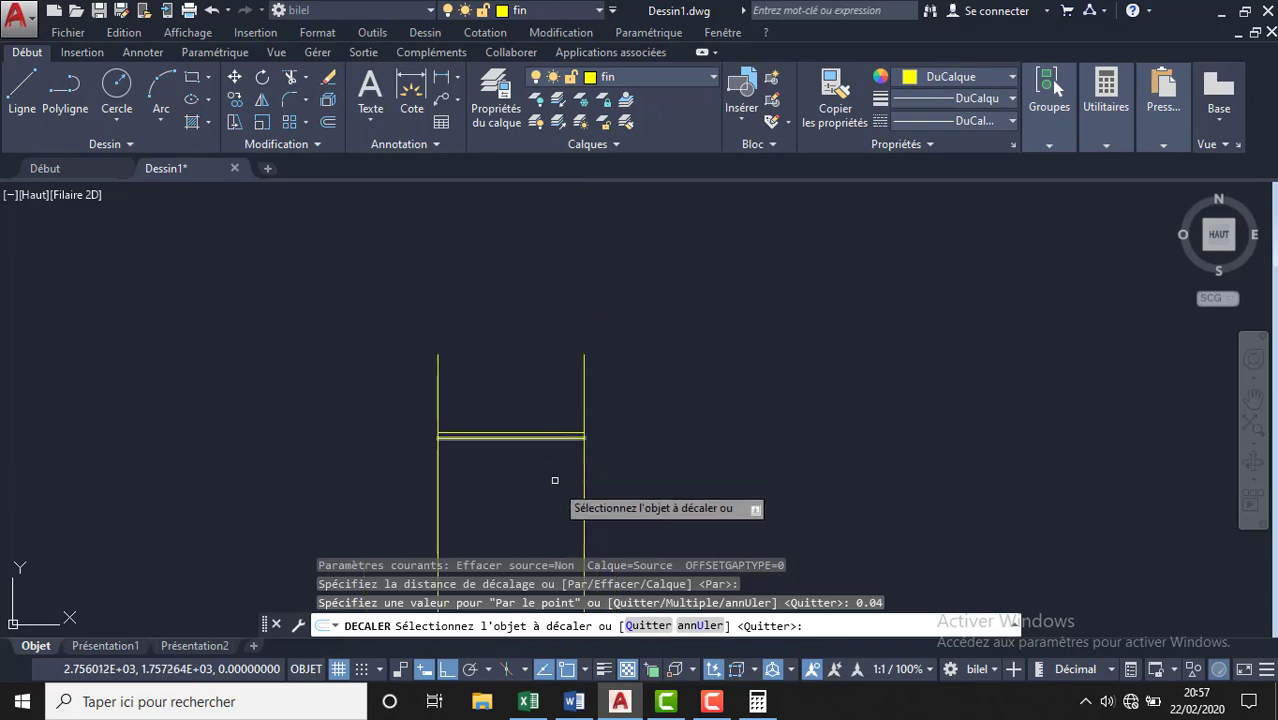
scroll(546, 505, up, 4)
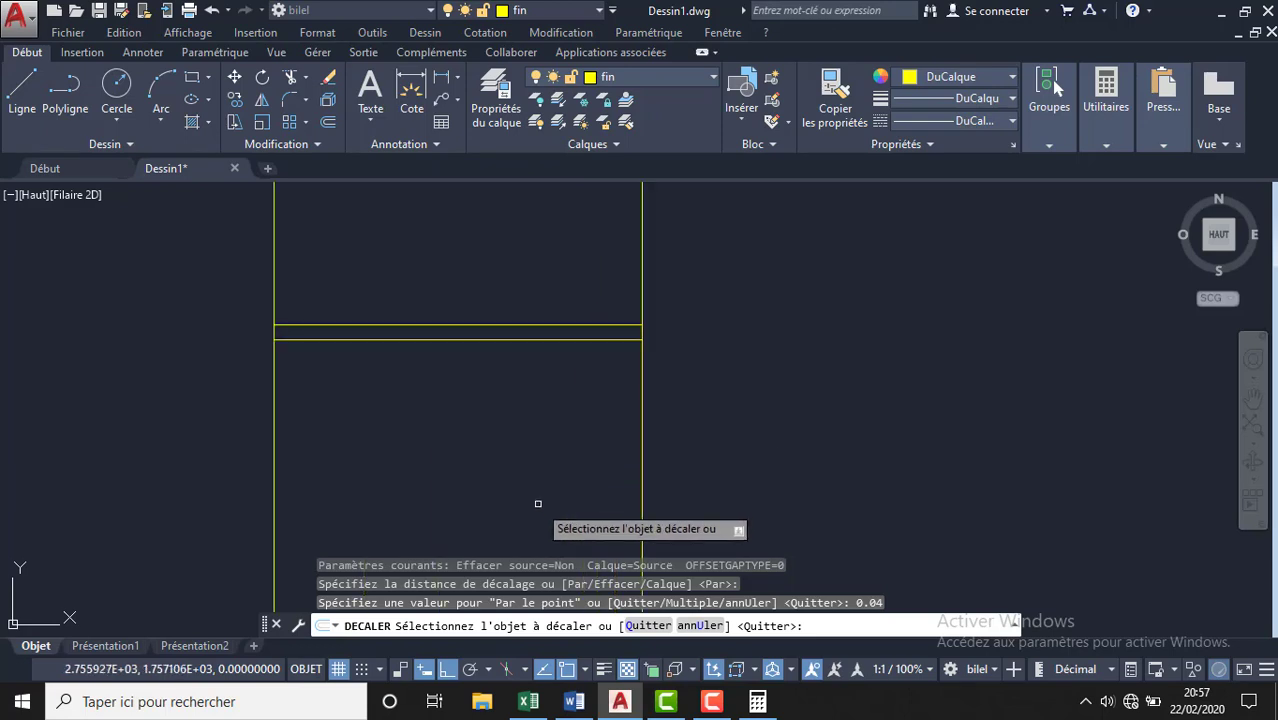
click(459, 340)
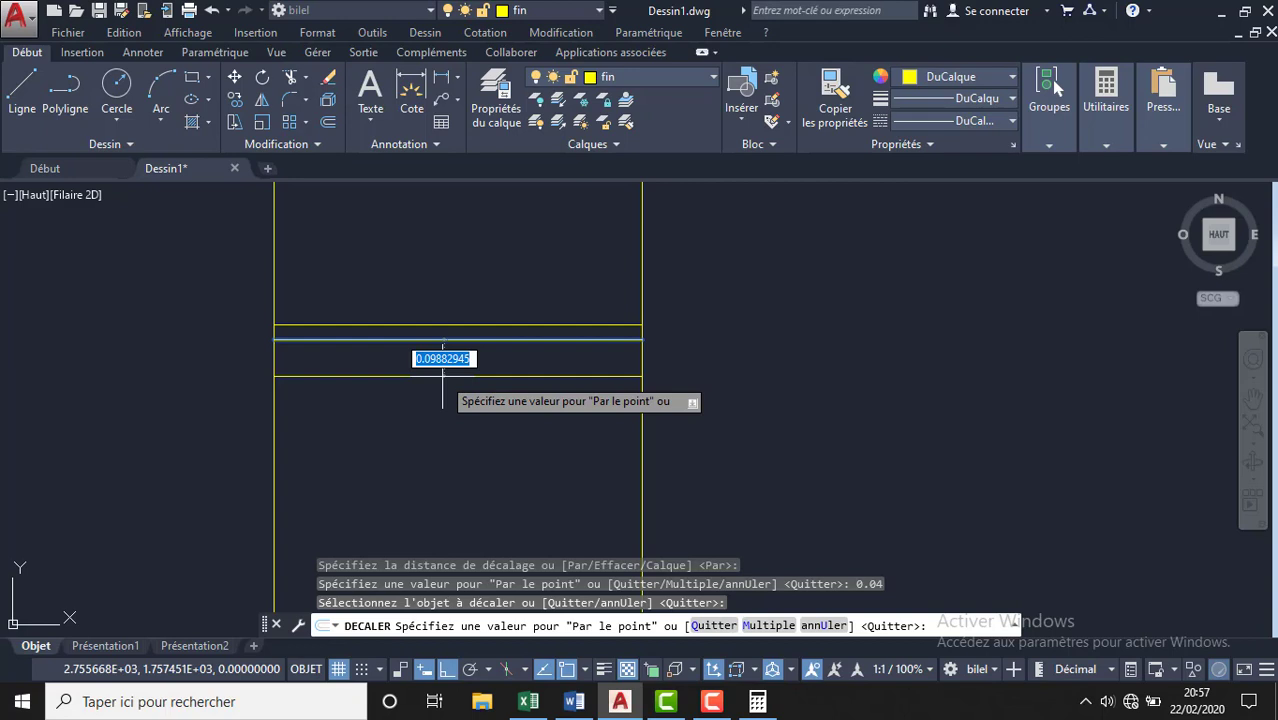
key(BackSpace)
text(4)
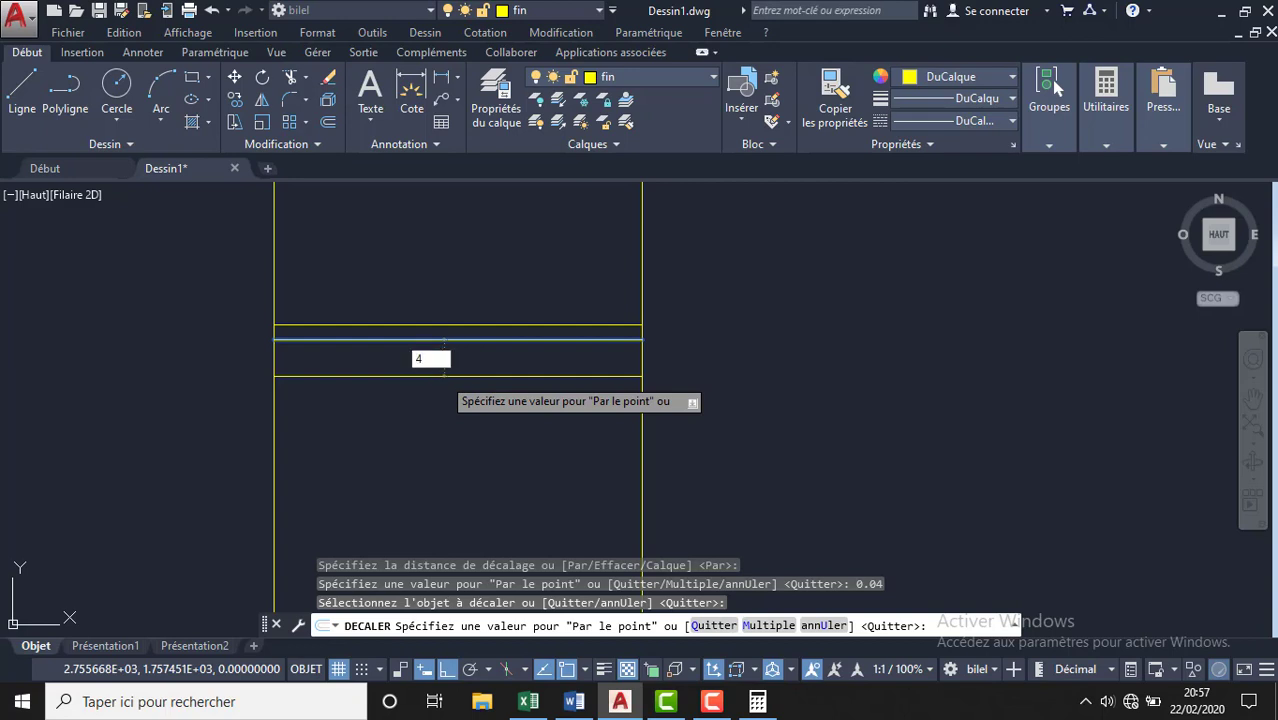
key(Return)
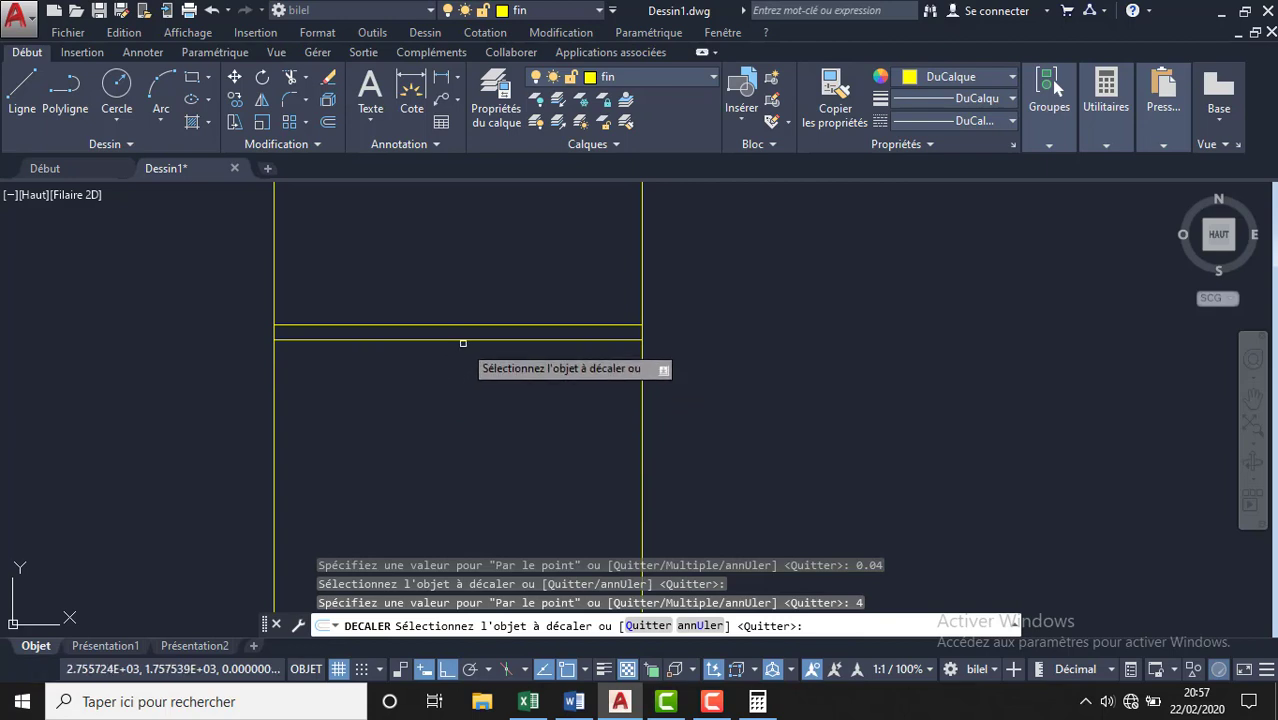
- Add another layer line offset 0.04 and check the layer thicknesses in the Excel table
scroll(473, 340, down, 4)
scroll(473, 342, down, 3)
scroll(470, 380, down, 2)
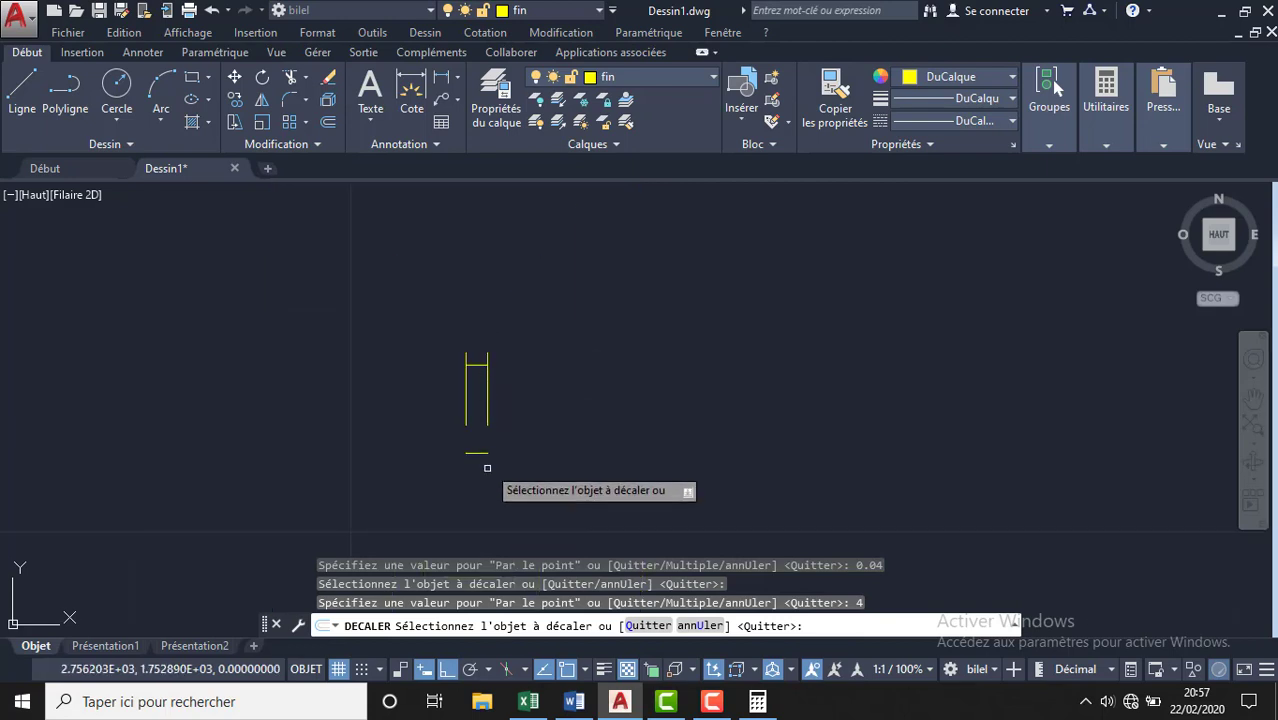
scroll(471, 365, up, 10)
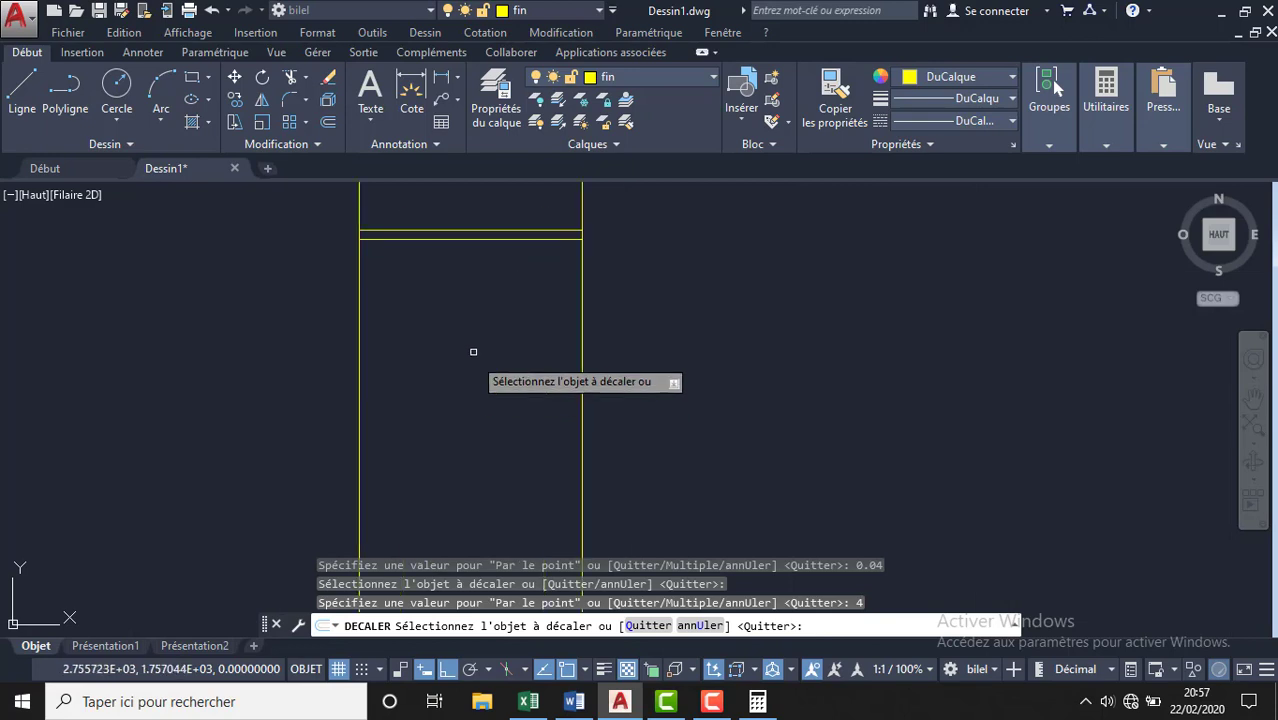
click(490, 240)
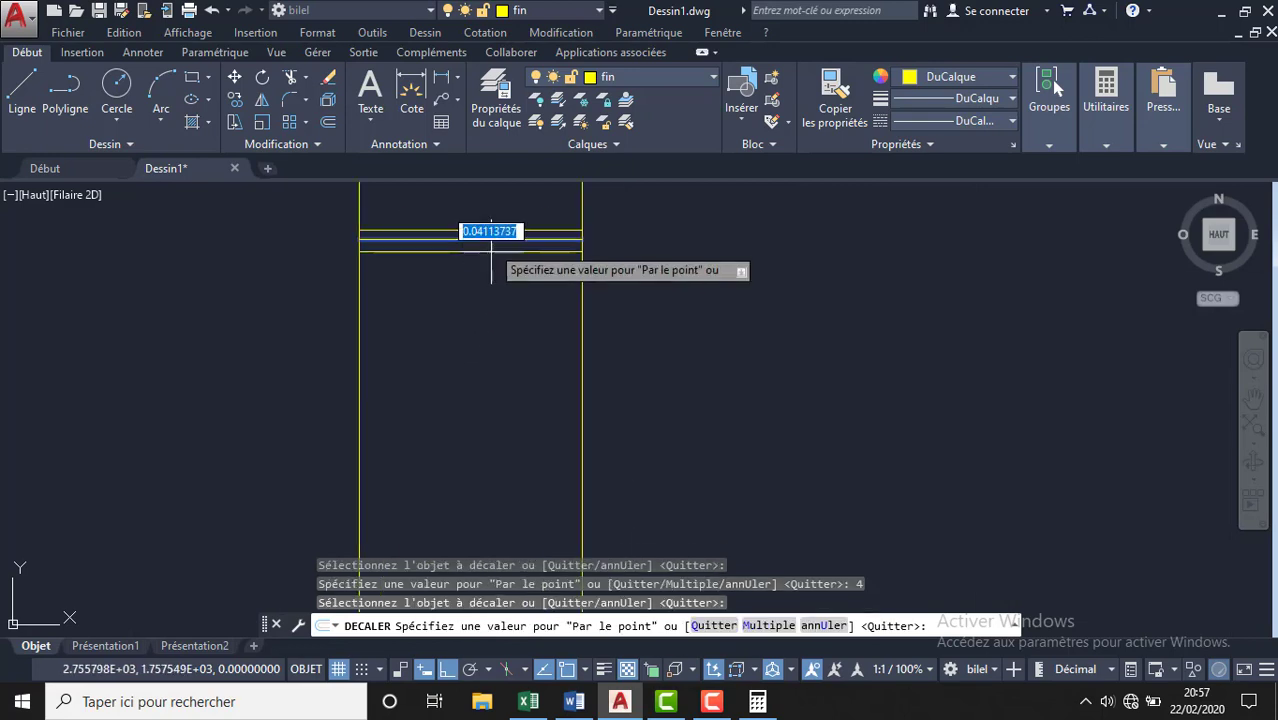
key(BackSpace)
text(0.04)
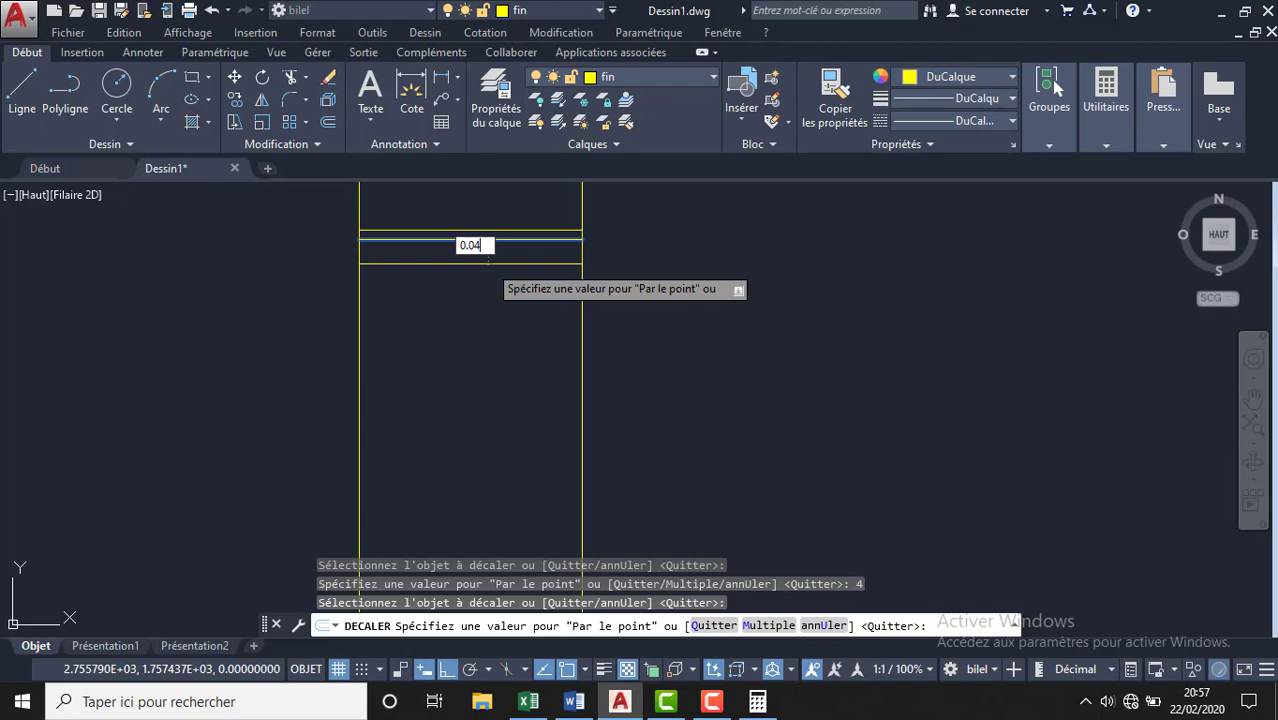
key(Return)
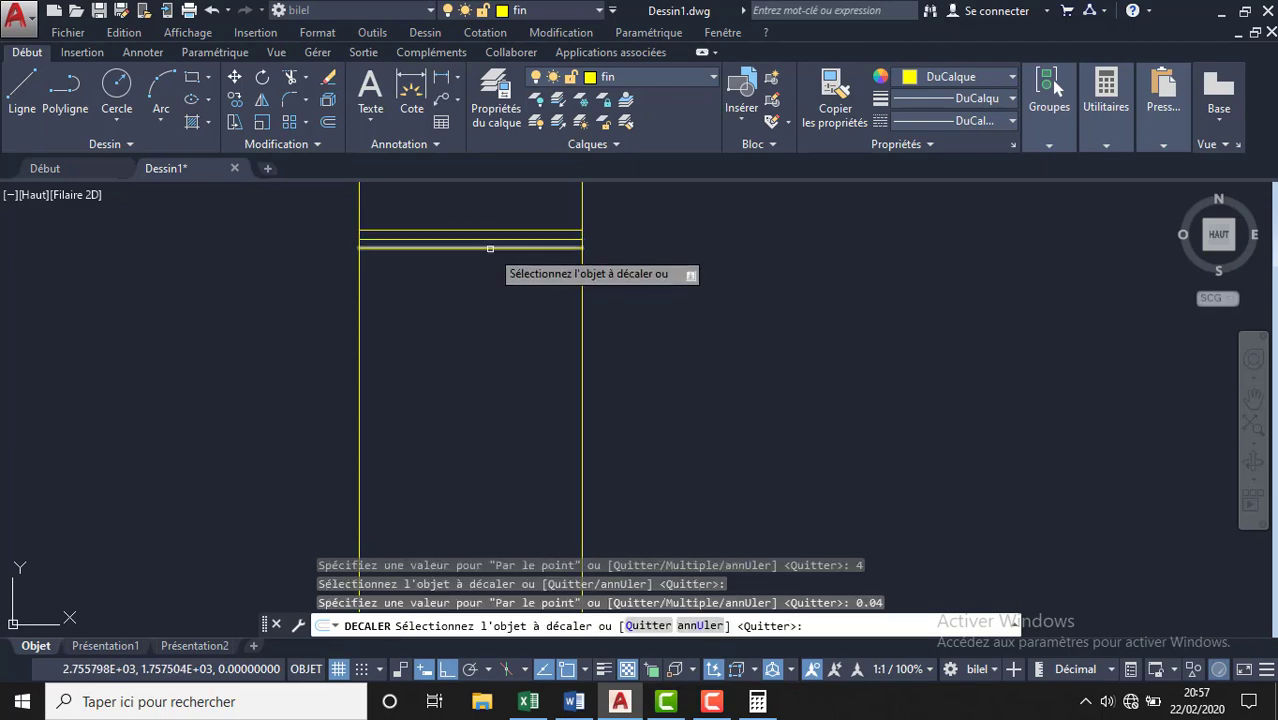
click(489, 247)
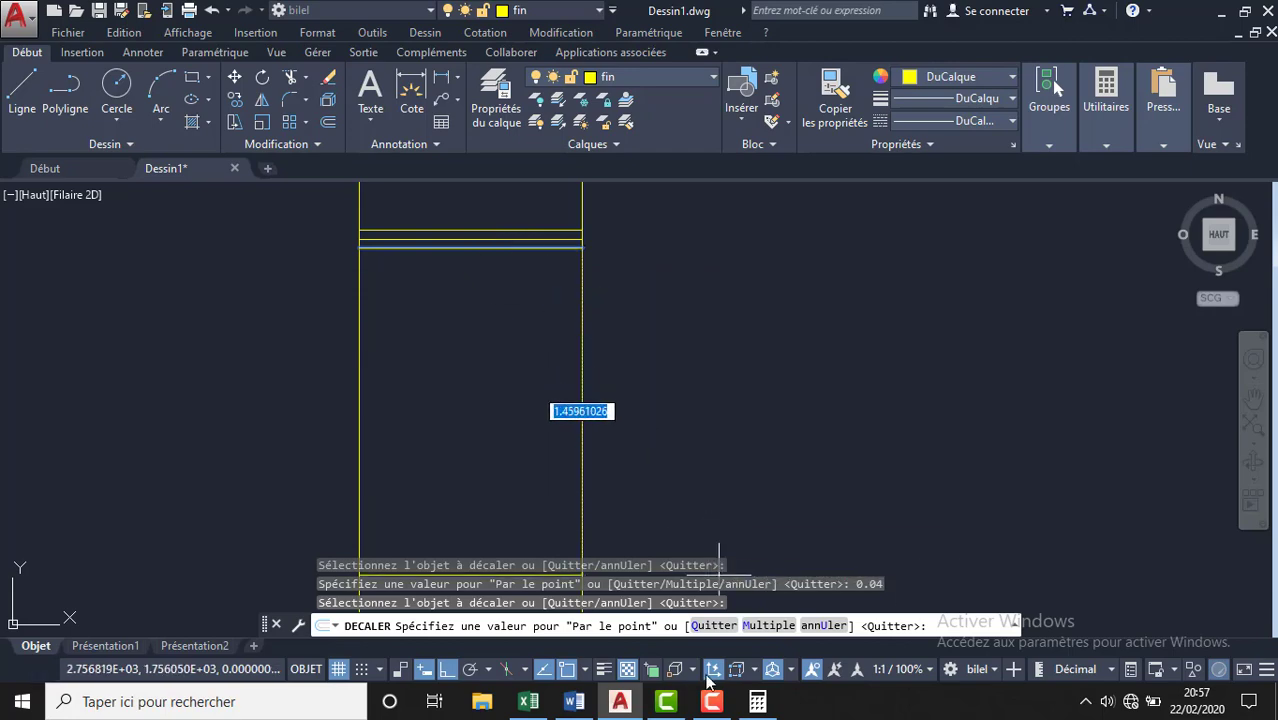
click(528, 701)
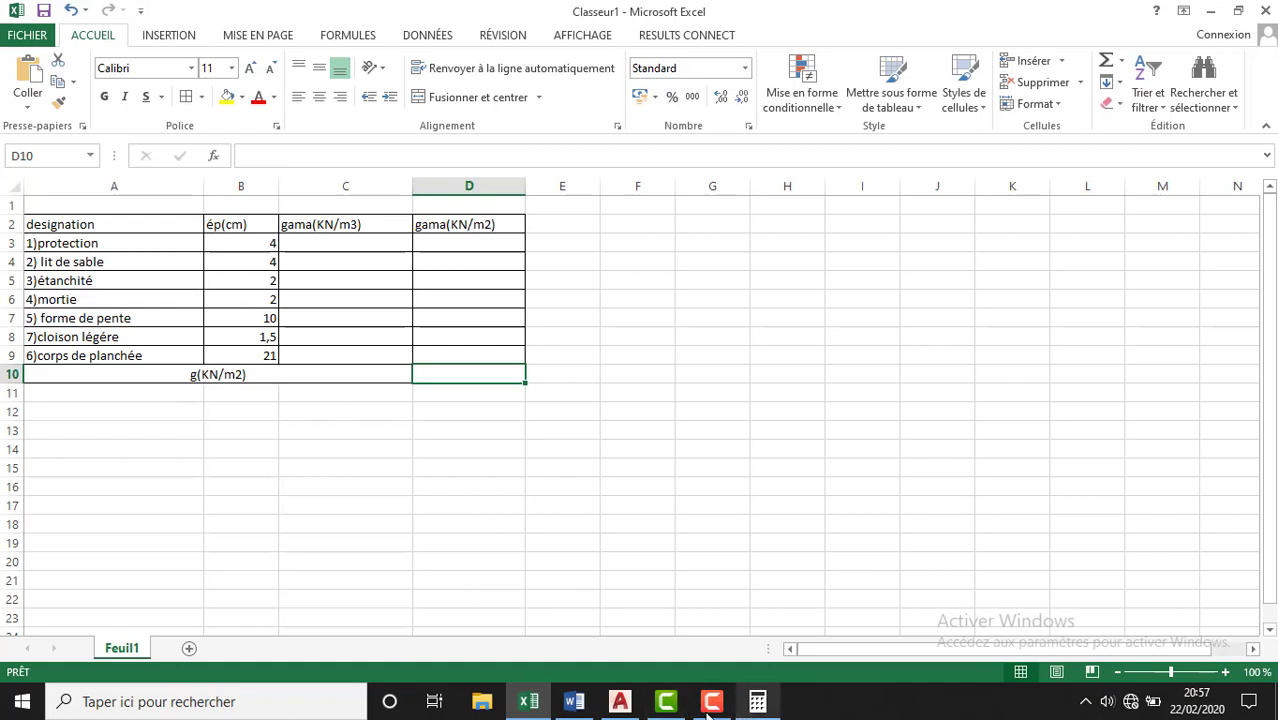
click(620, 701)
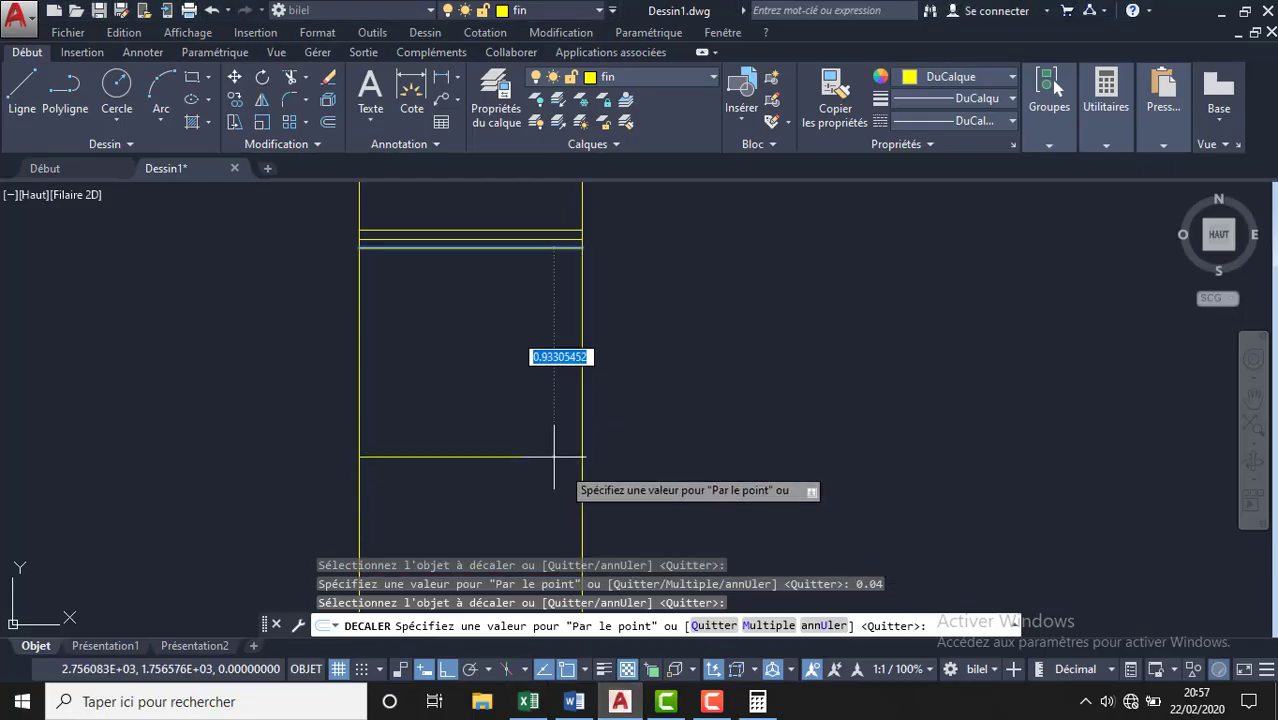
- Add two more stacked layer lines, each offset 0.02
key(BackSpace)
text(0.)
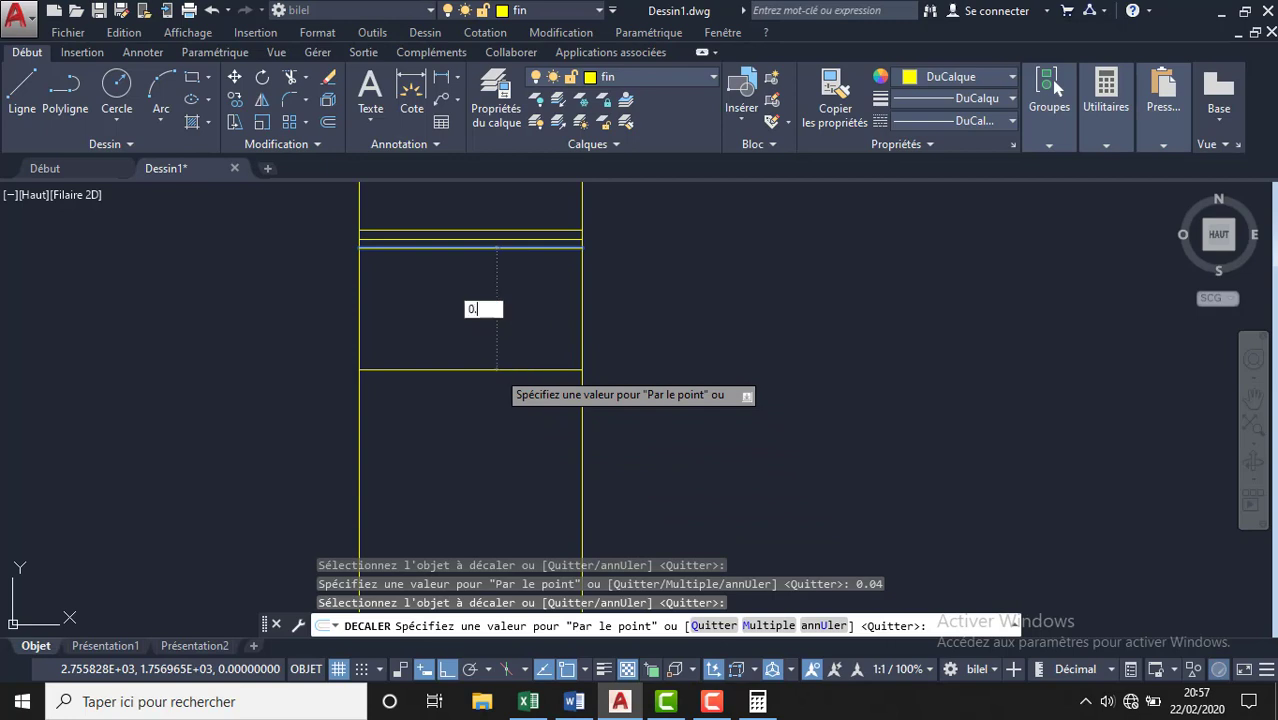
text(02)
key(Return)
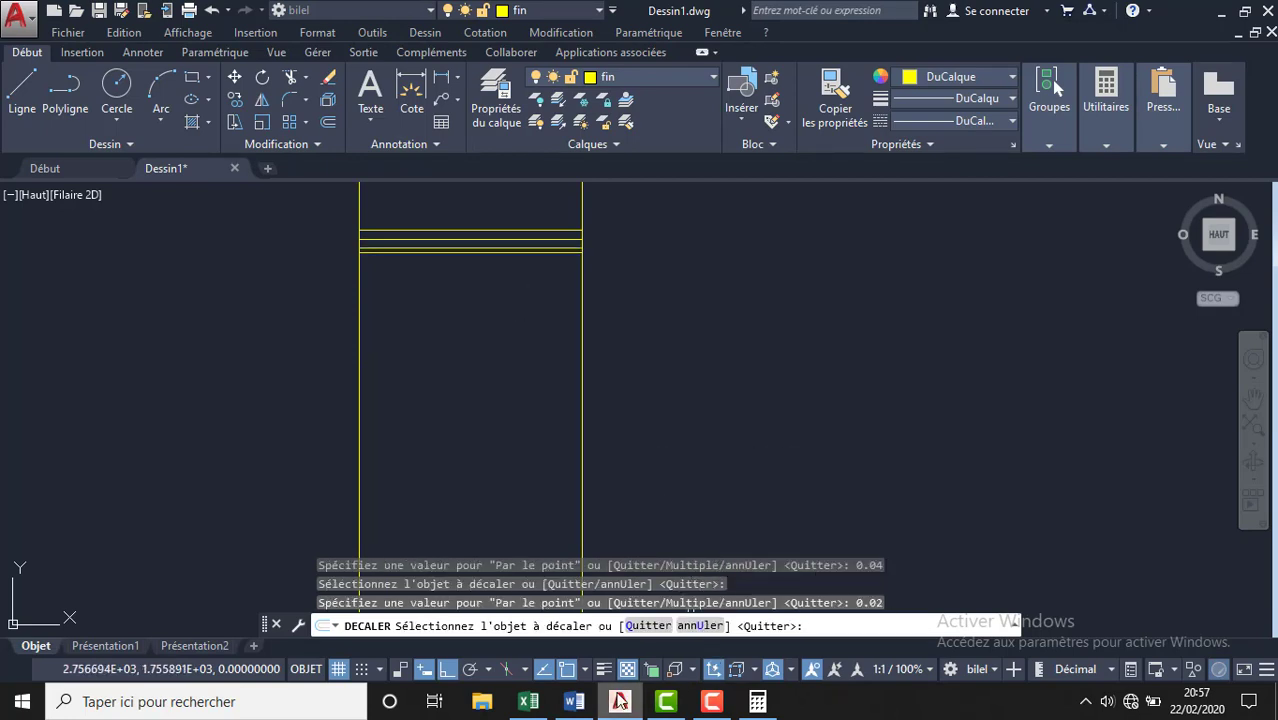
mouse_move(711, 702)
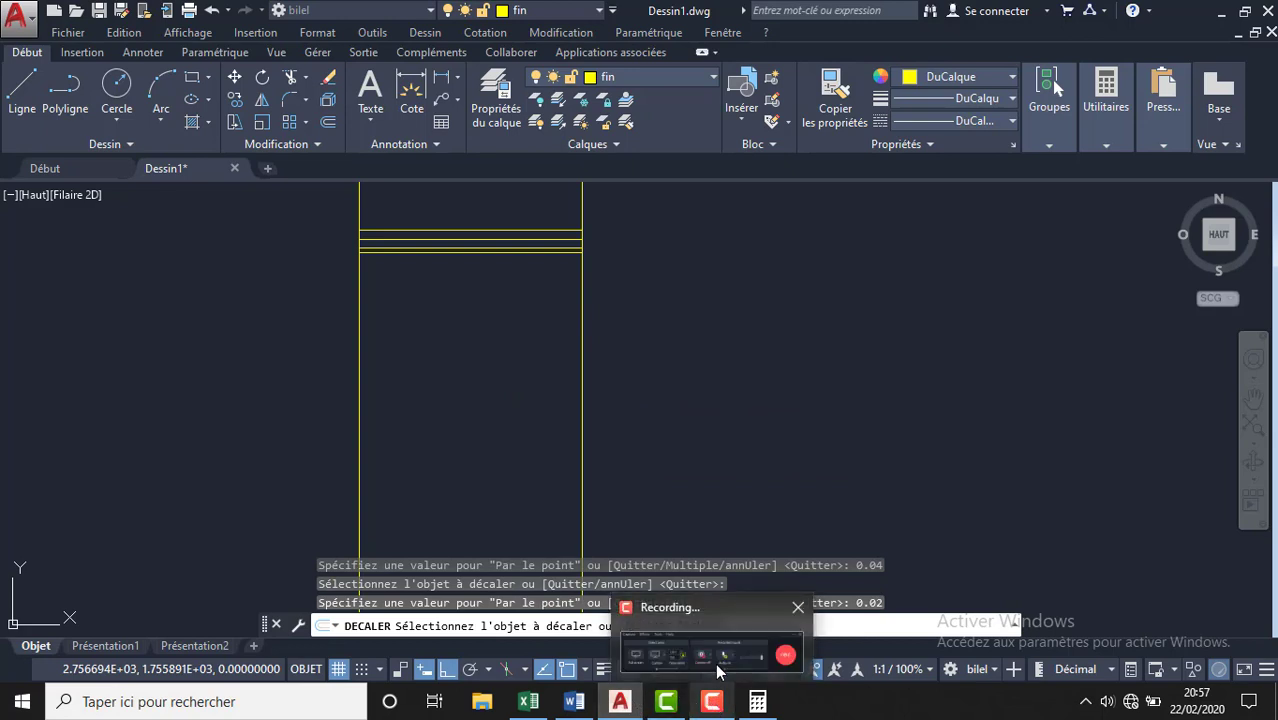
scroll(520, 273, up, 4)
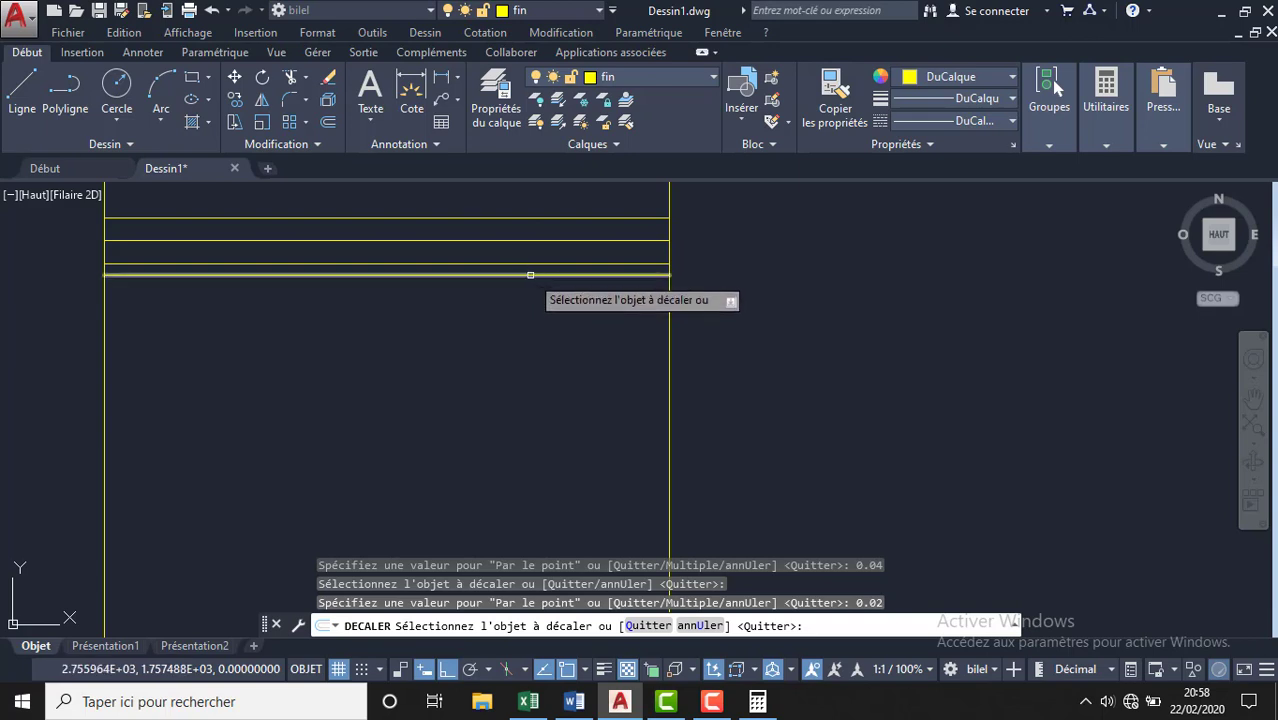
click(529, 274)
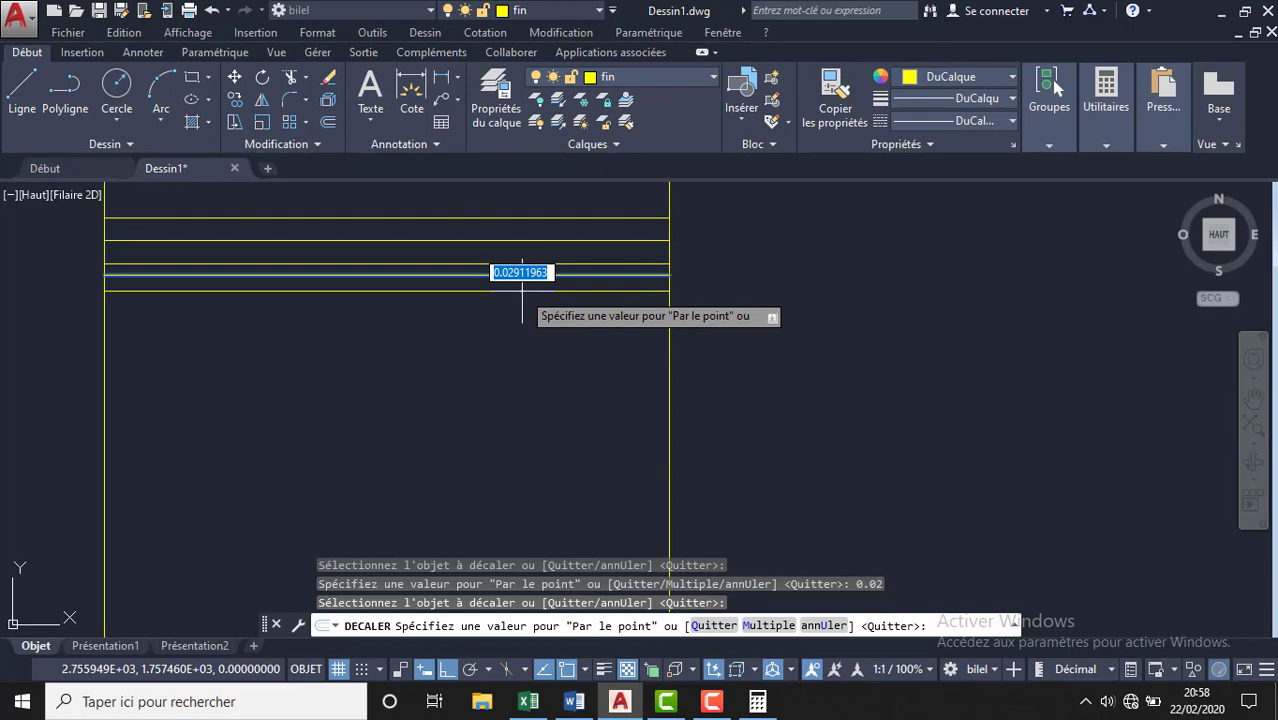
text(0.02)
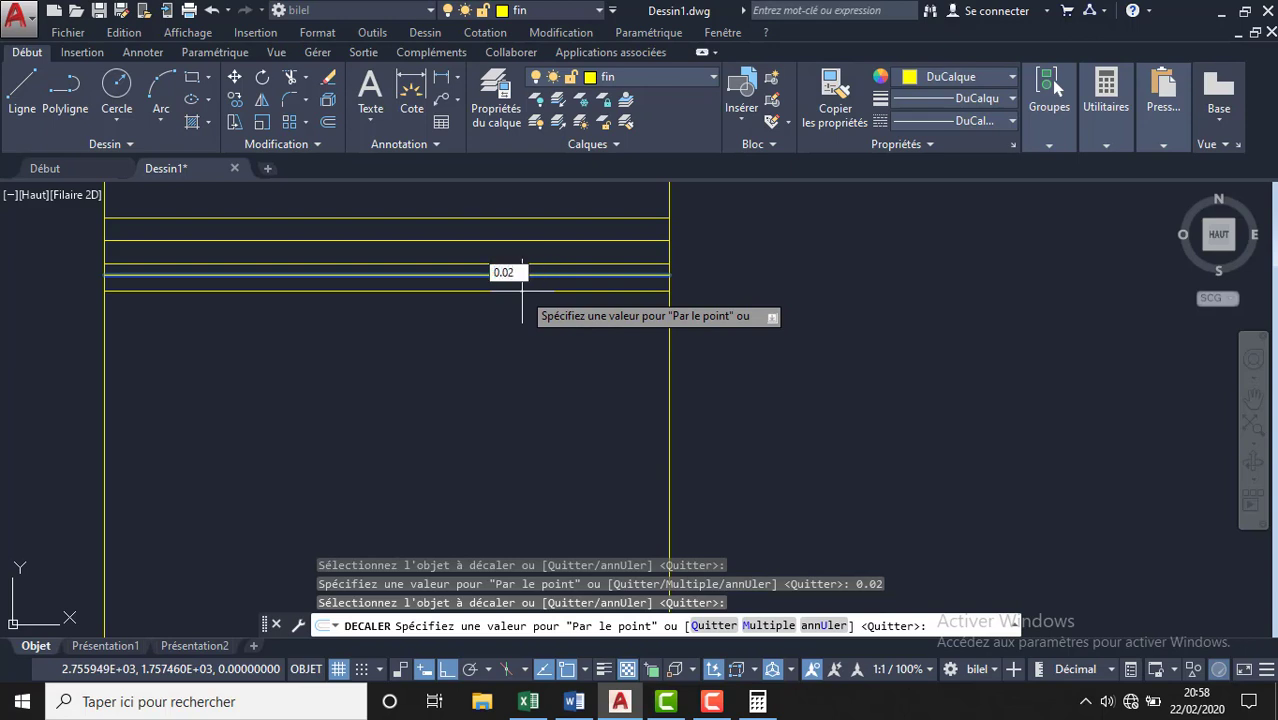
key(Return)
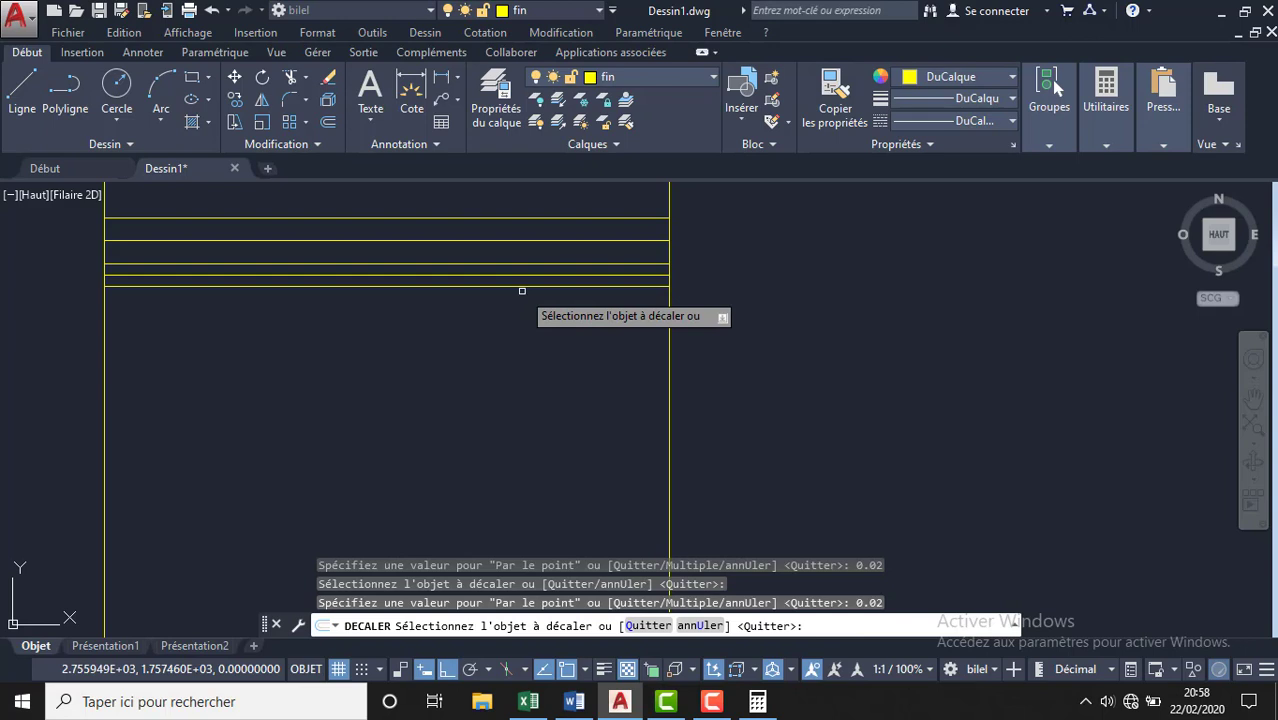
- Add a 0.01 layer line and set a 0.10 offset from the lowest stacked line
click(521, 289)
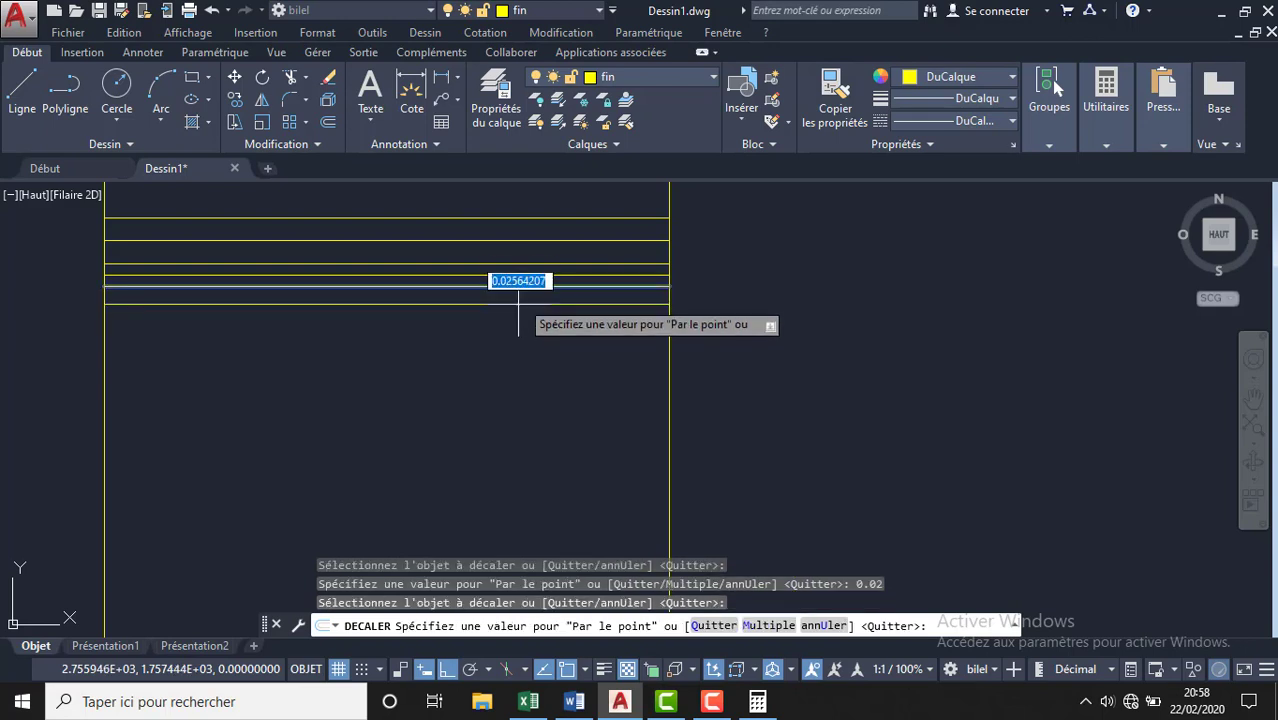
text(0.01)
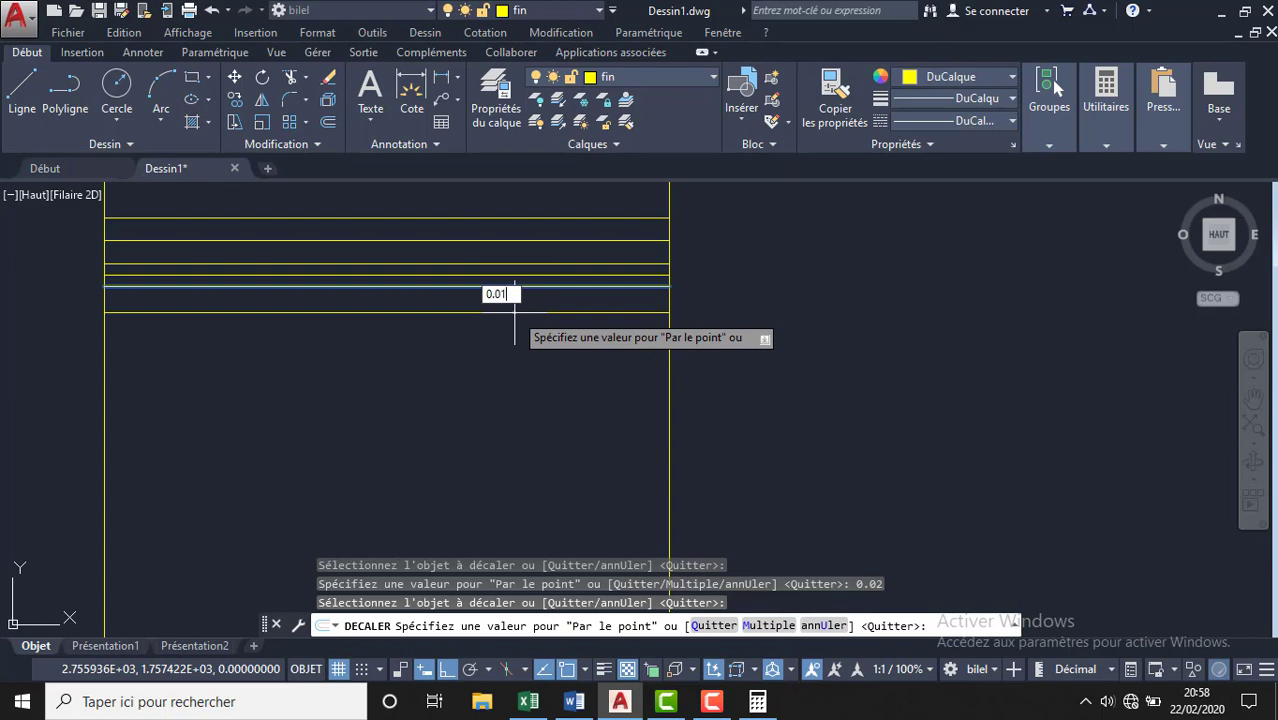
key(Return)
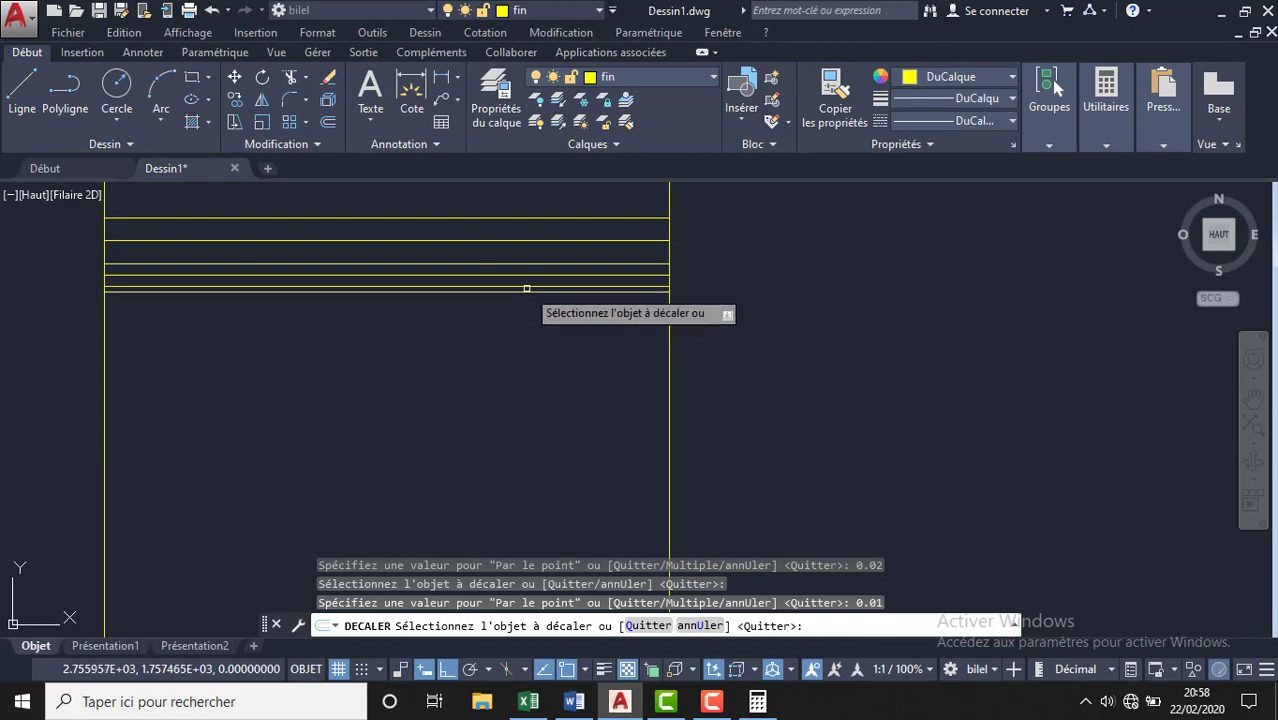
scroll(526, 290, up, 3)
scroll(526, 288, down, 2)
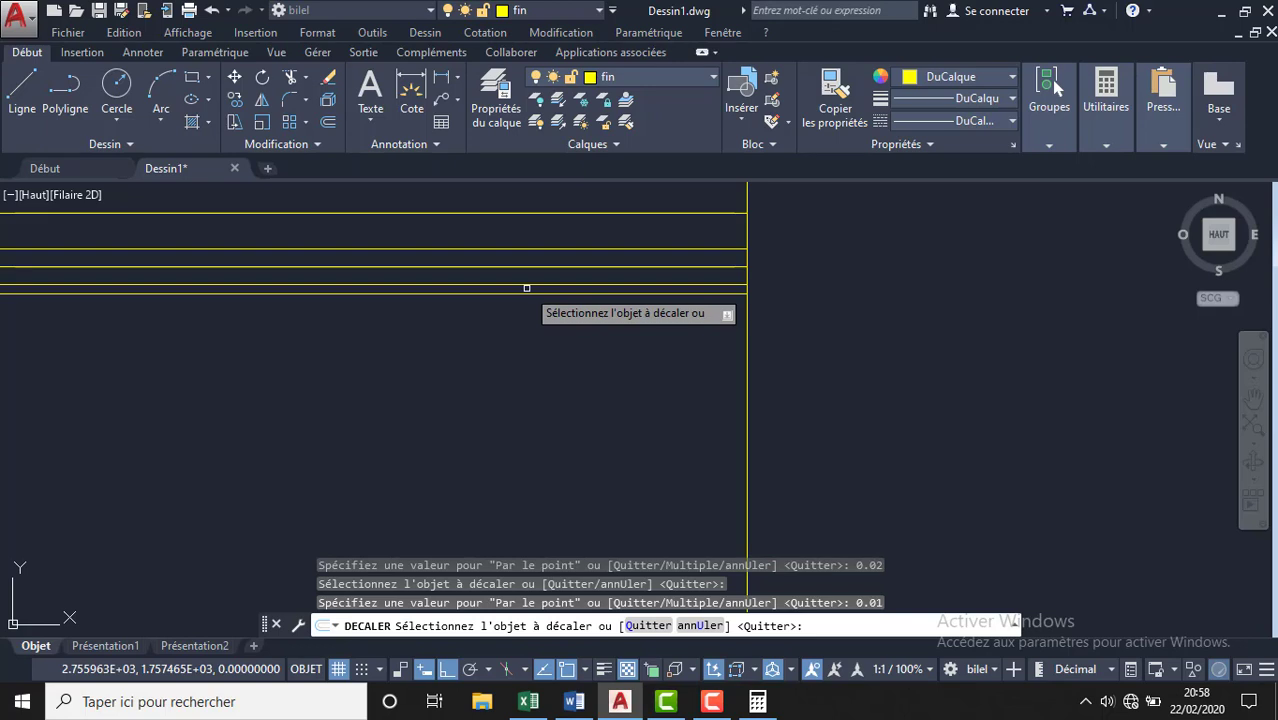
scroll(526, 288, down, 2)
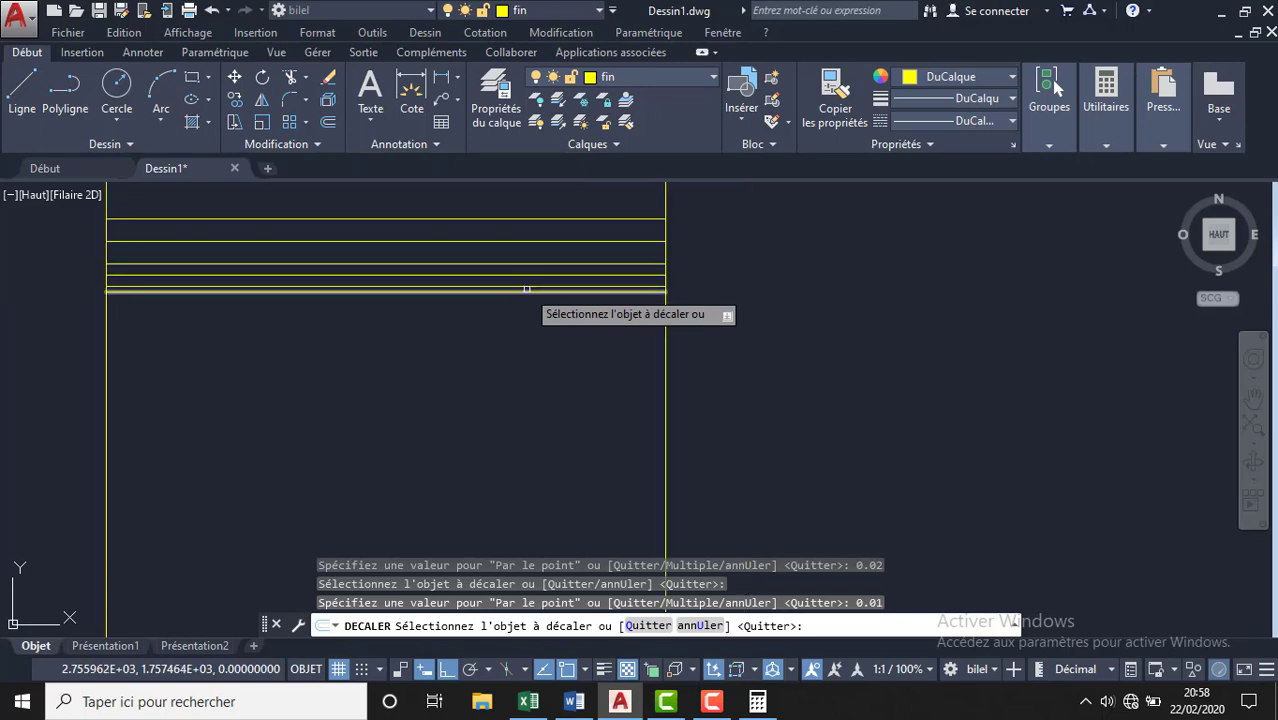
scroll(526, 289, up, 2)
click(543, 296)
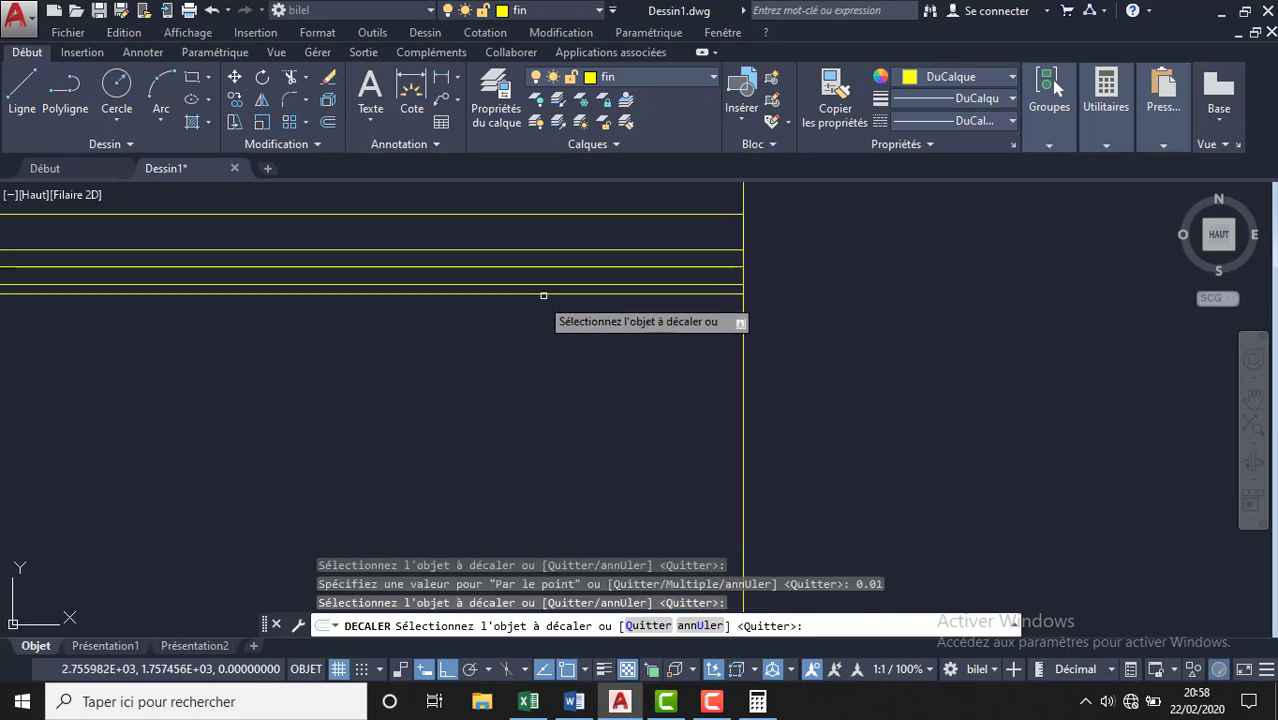
click(541, 294)
text(0)
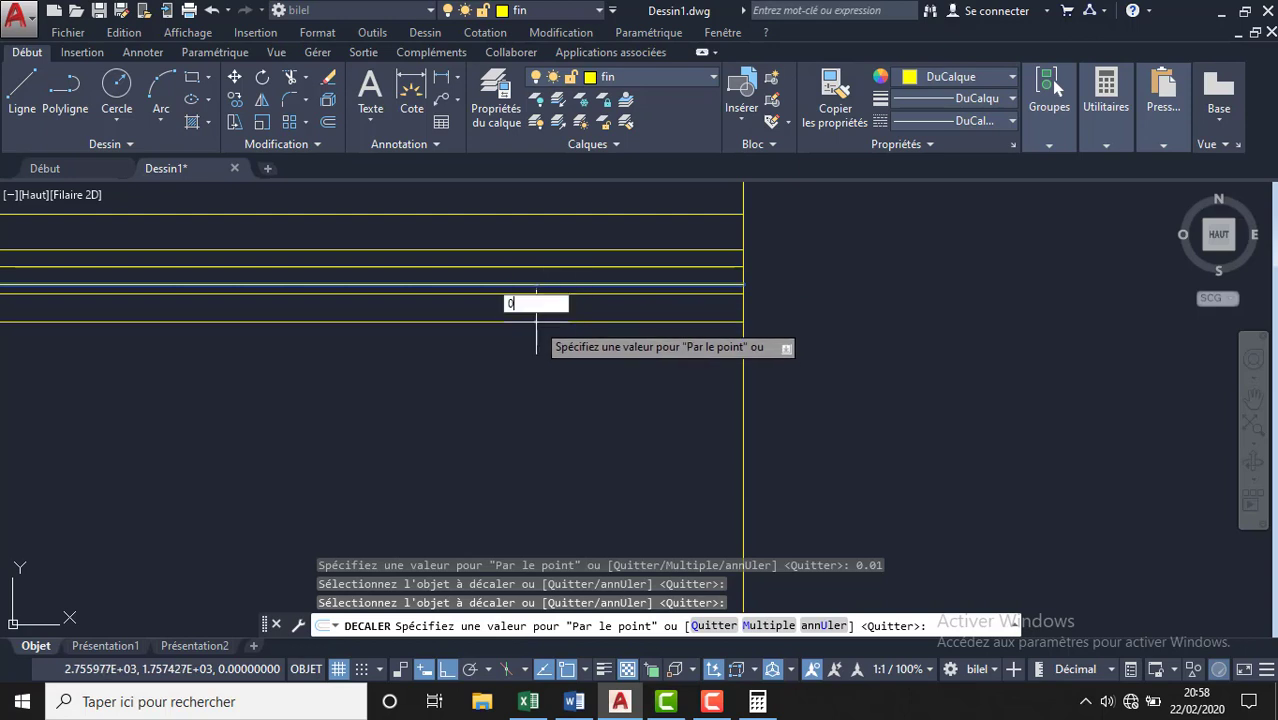
text(.10)
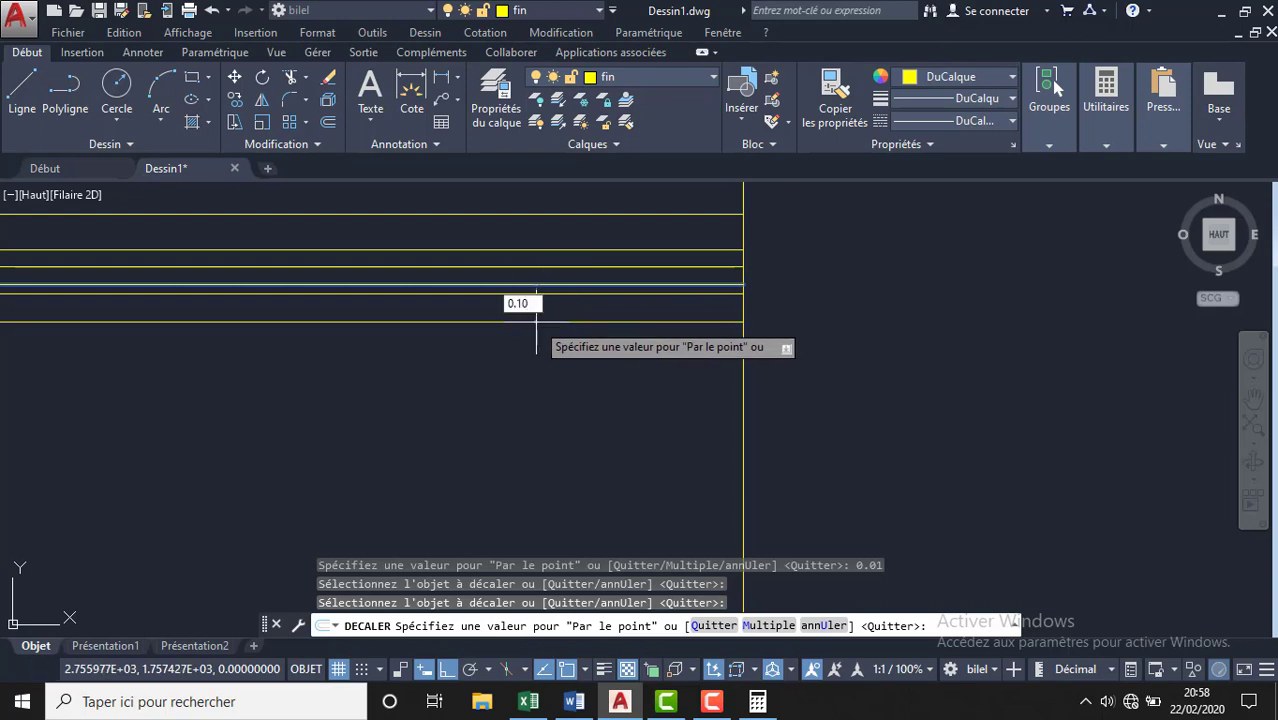
key(Return)
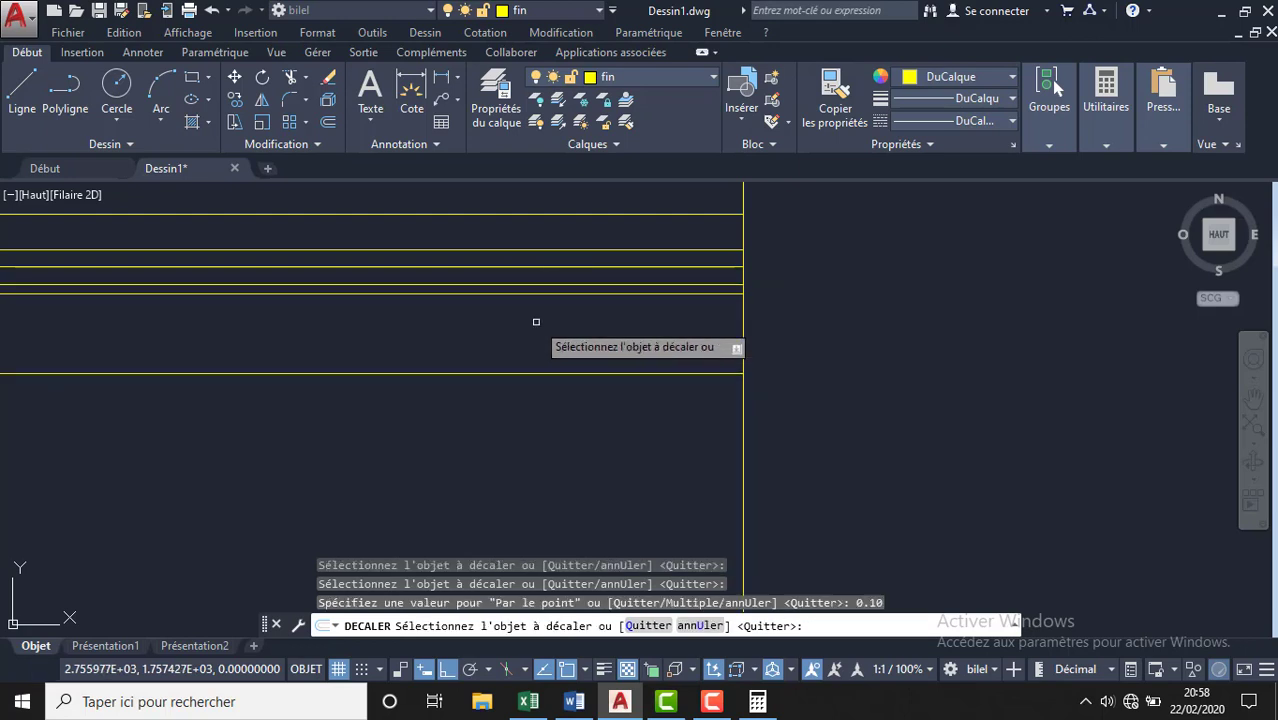
- Delete the extra thin line under the stack and begin offsetting the lower horizontal line
key(Escape)
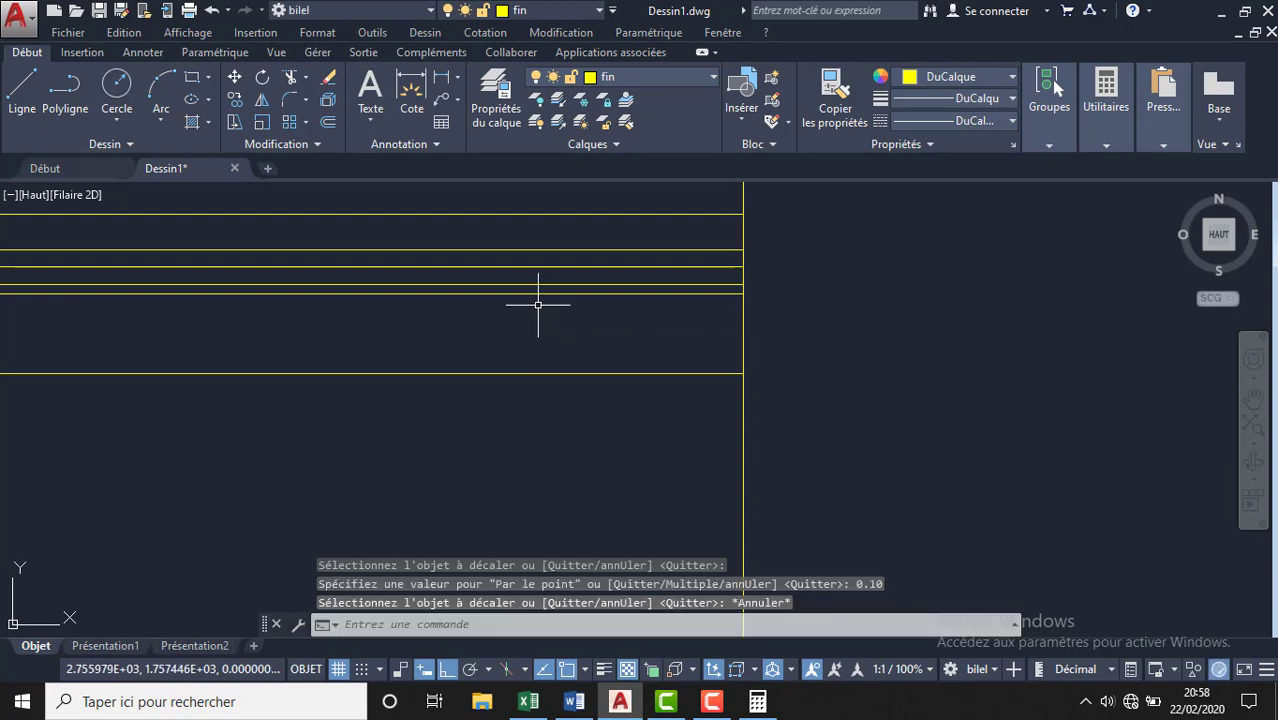
click(542, 293)
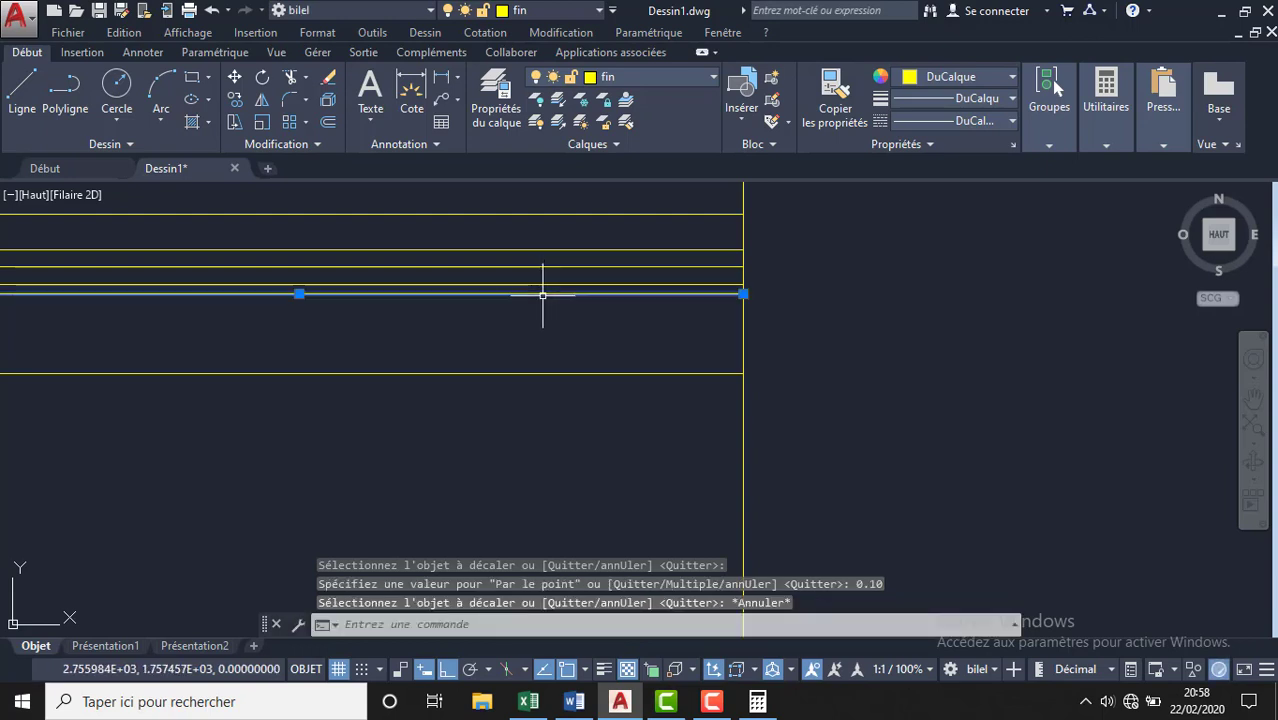
key(Delete)
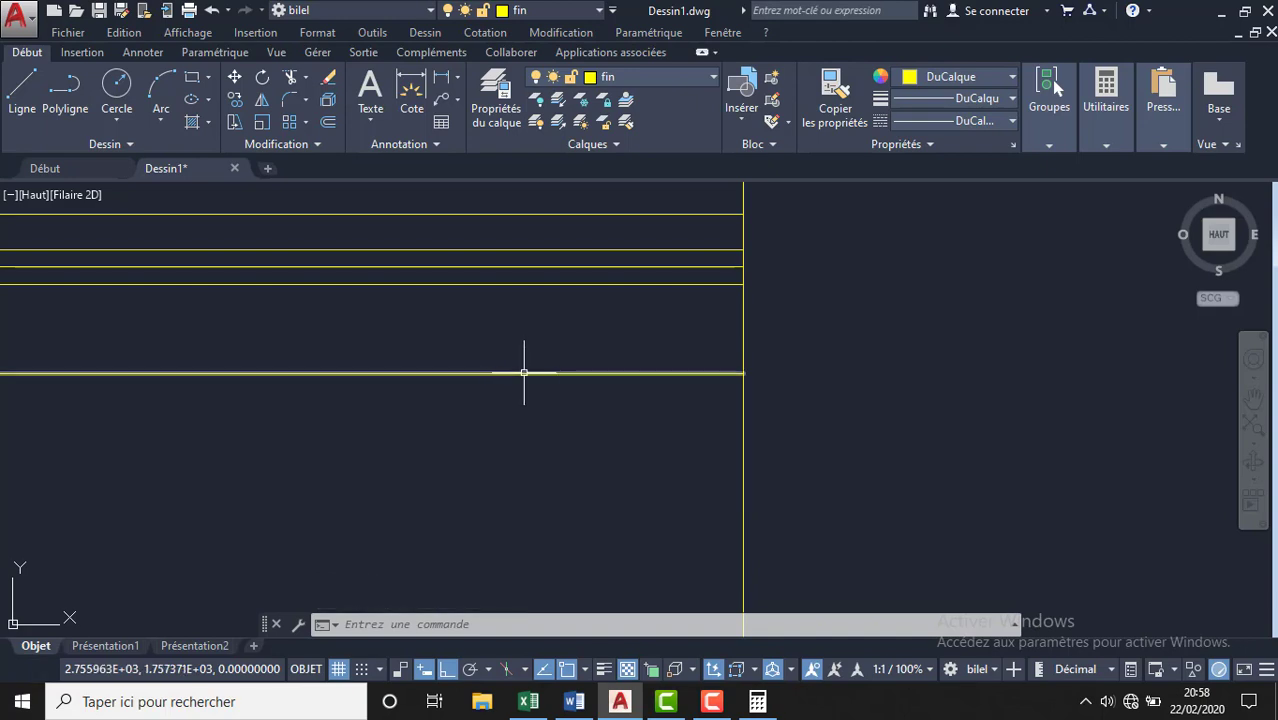
click(520, 375)
text(d)
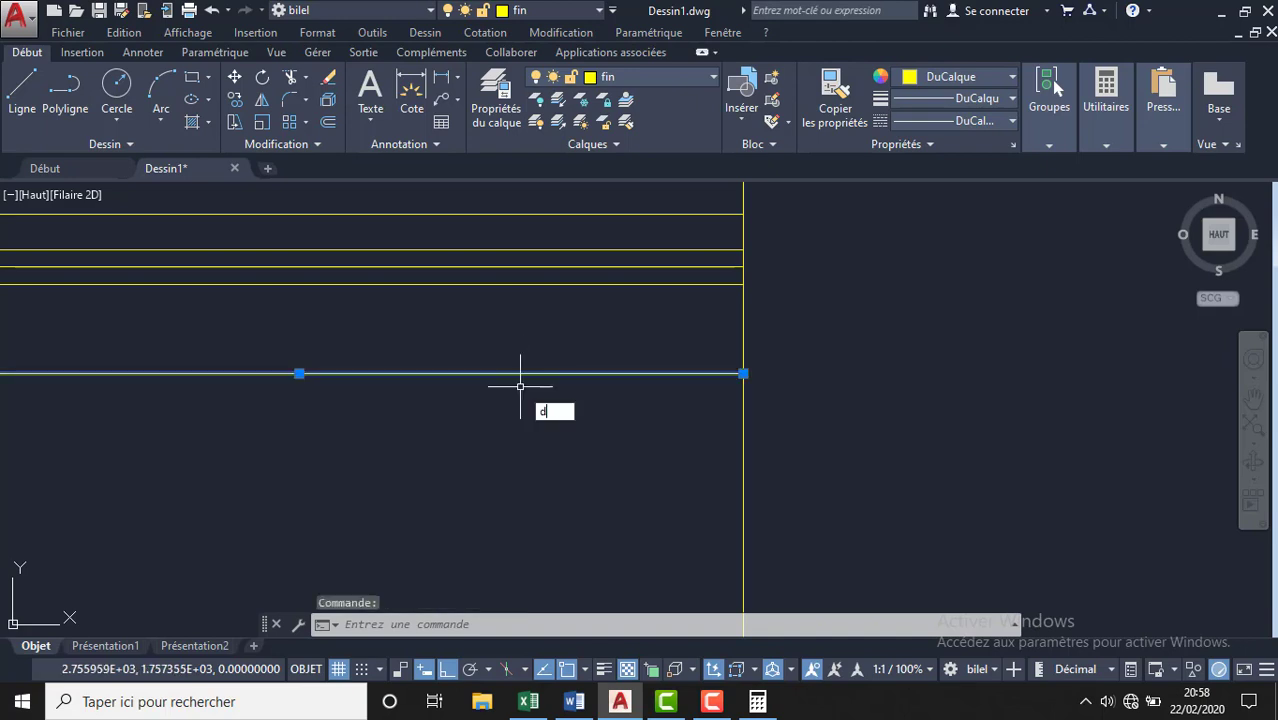
key(Return)
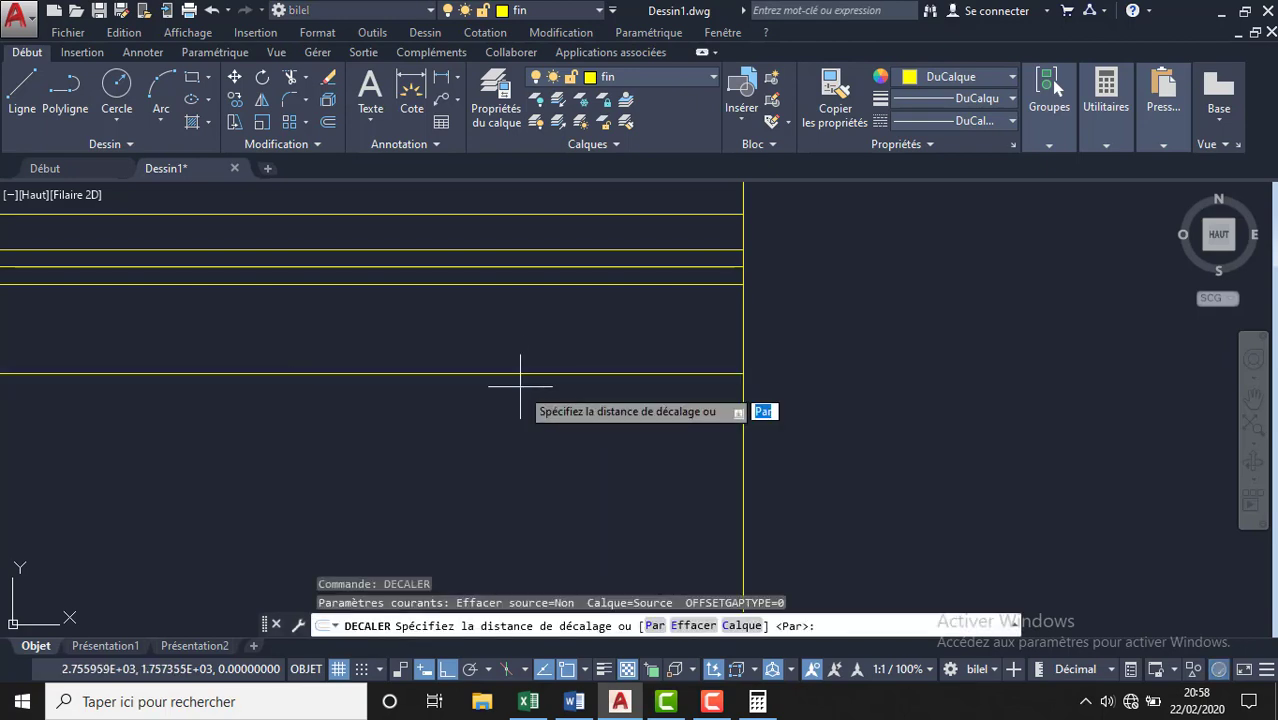
key(F2)
key(F2)
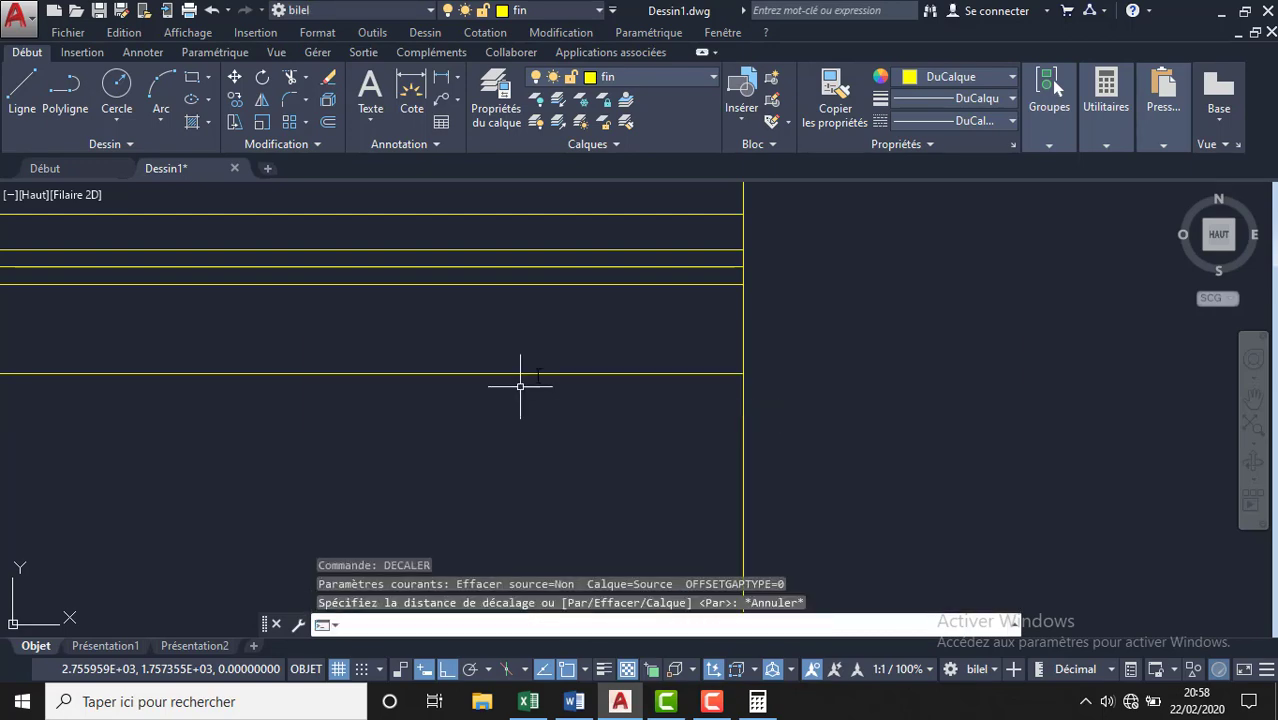
key(Escape)
key(Escape)
key(Escape)
click(534, 373)
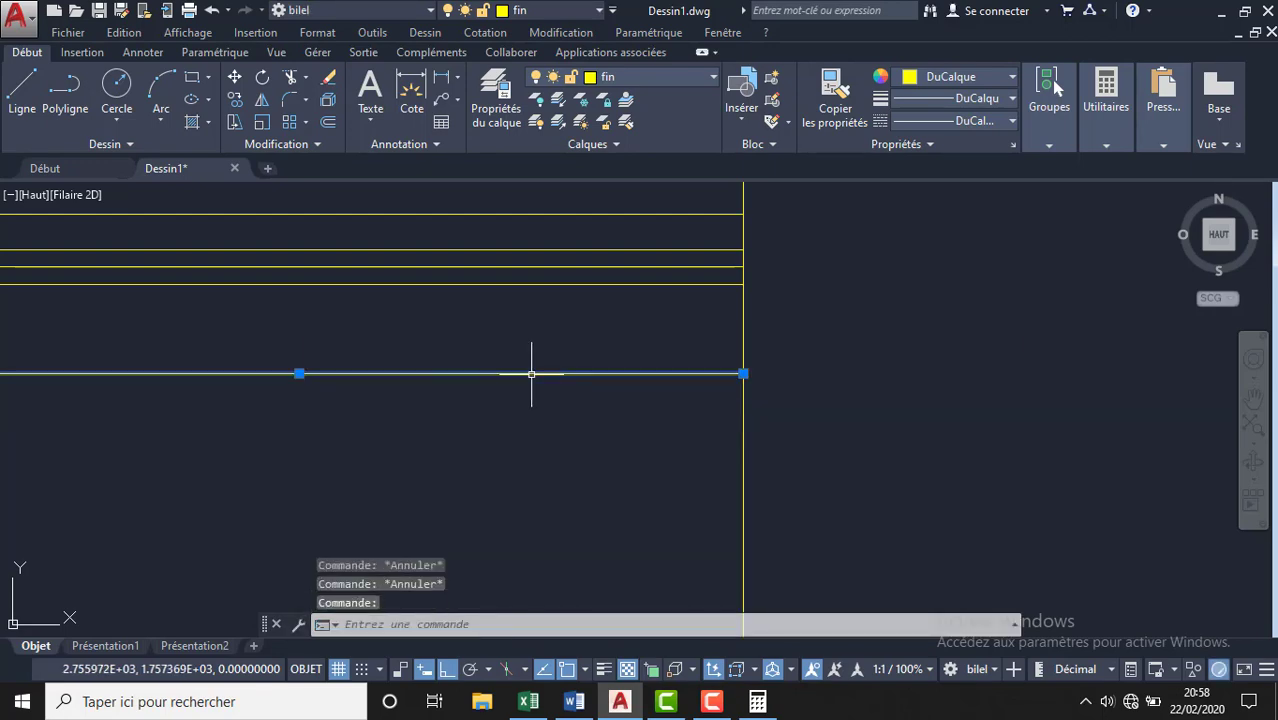
text(dec)
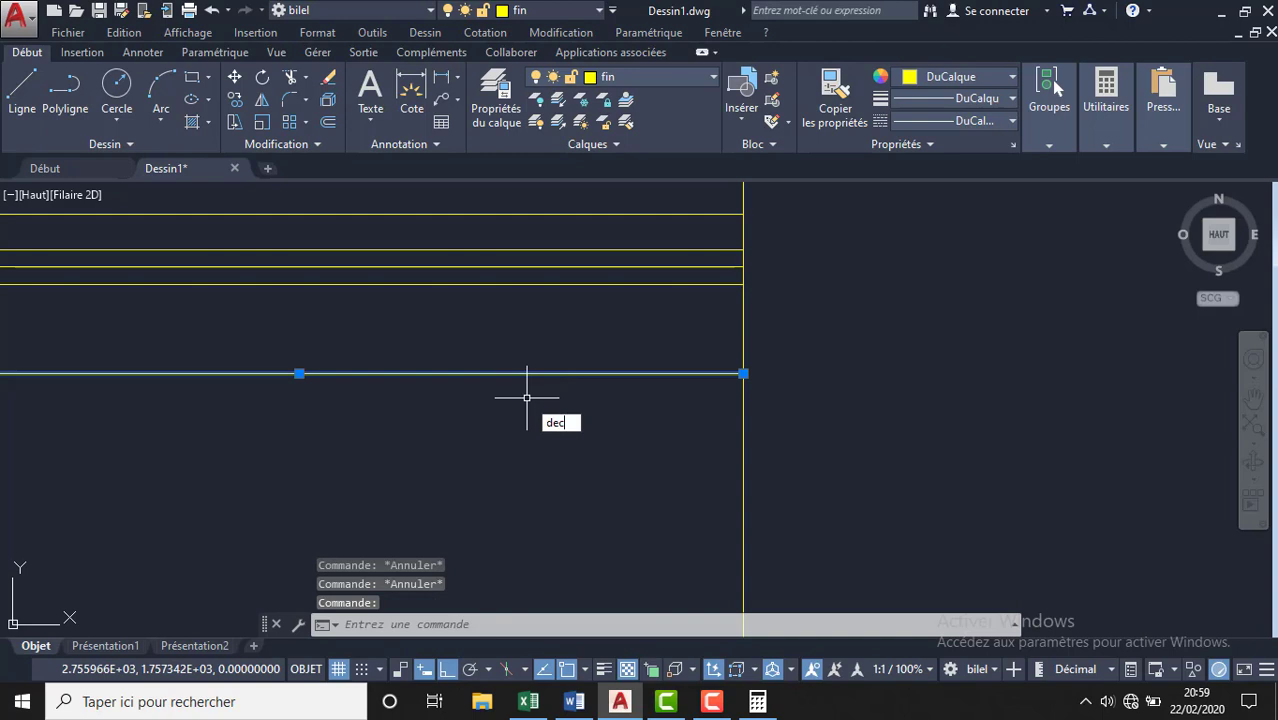
click(586, 441)
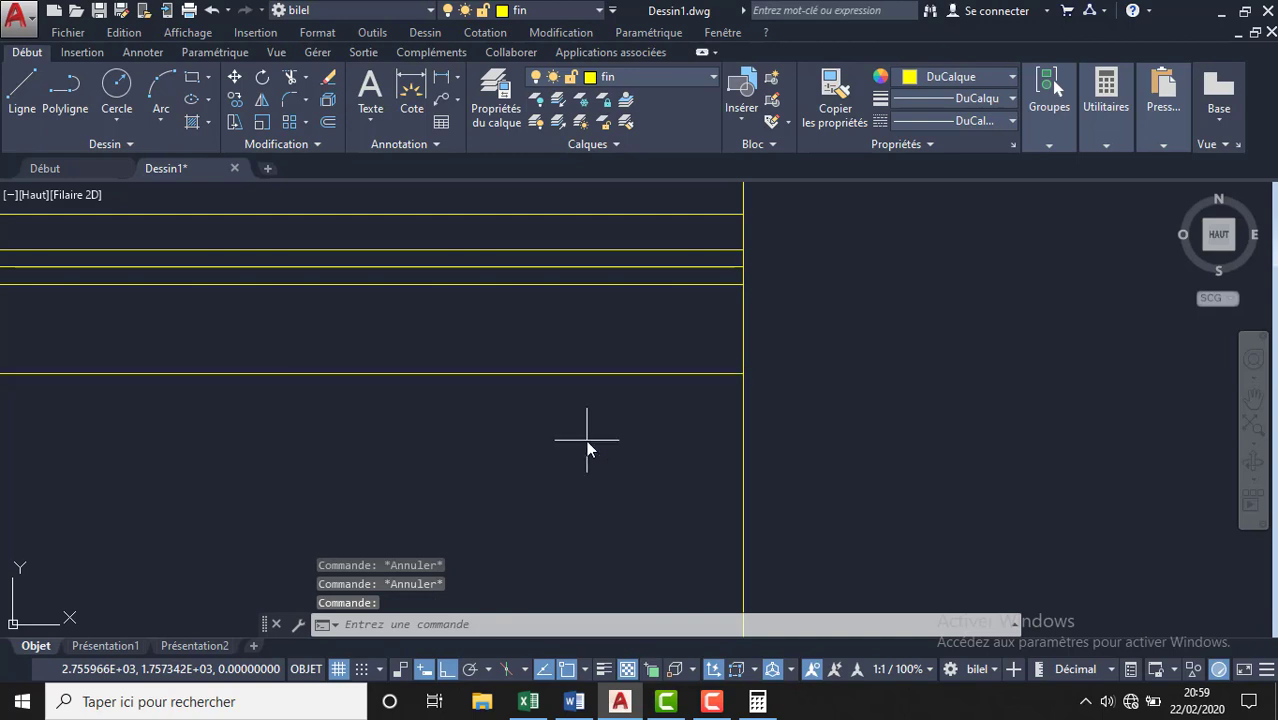
key(Return)
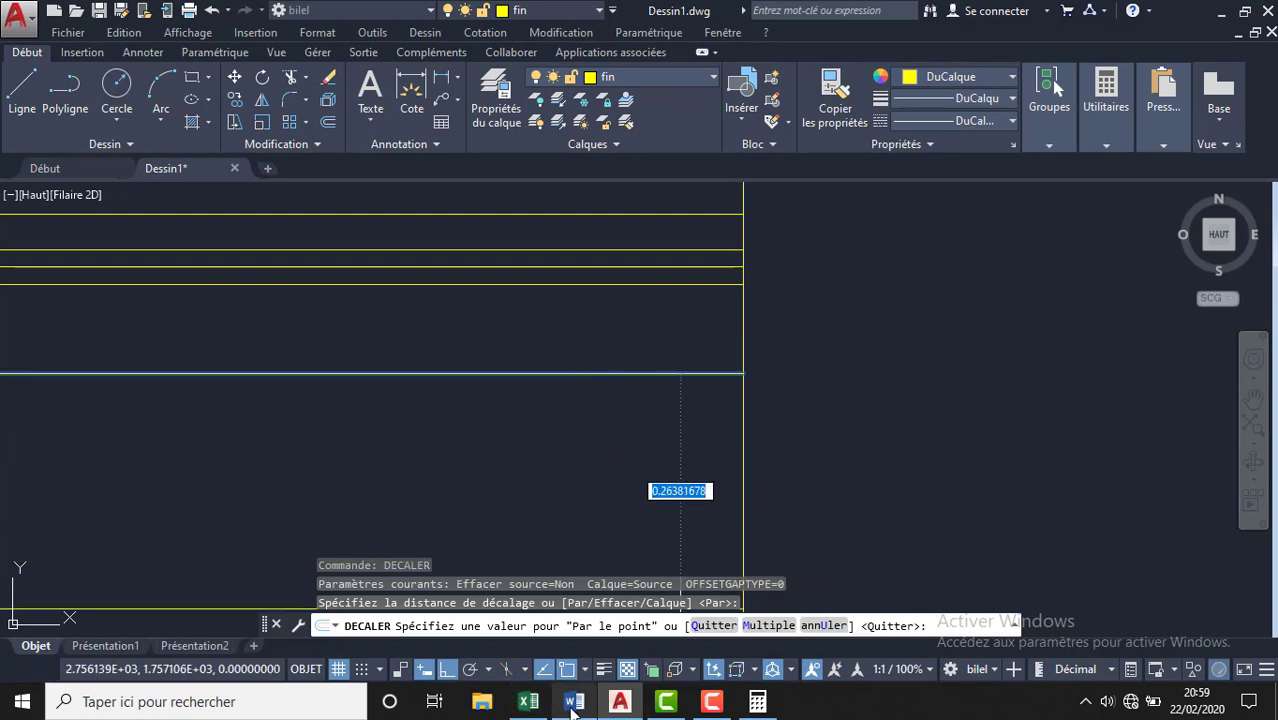
- Check the slab thickness in Excel and offset the lower line 0.21 downward
click(528, 701)
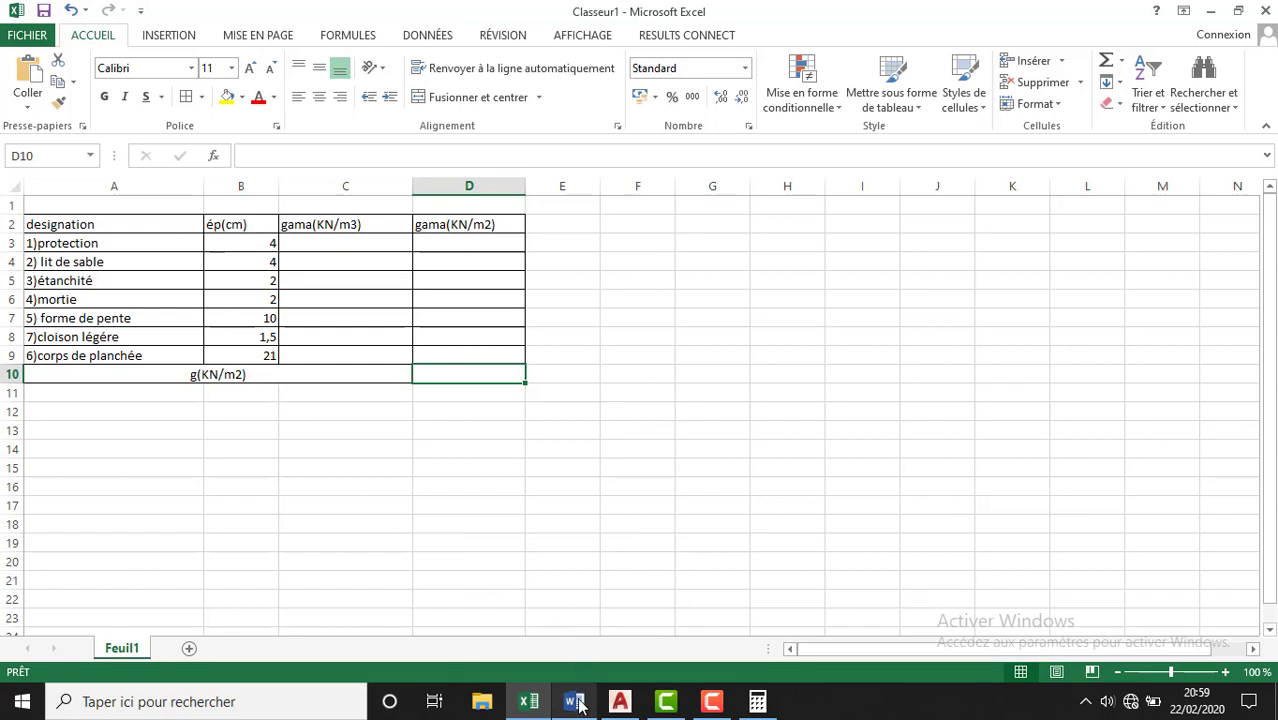
mouse_move(528, 701)
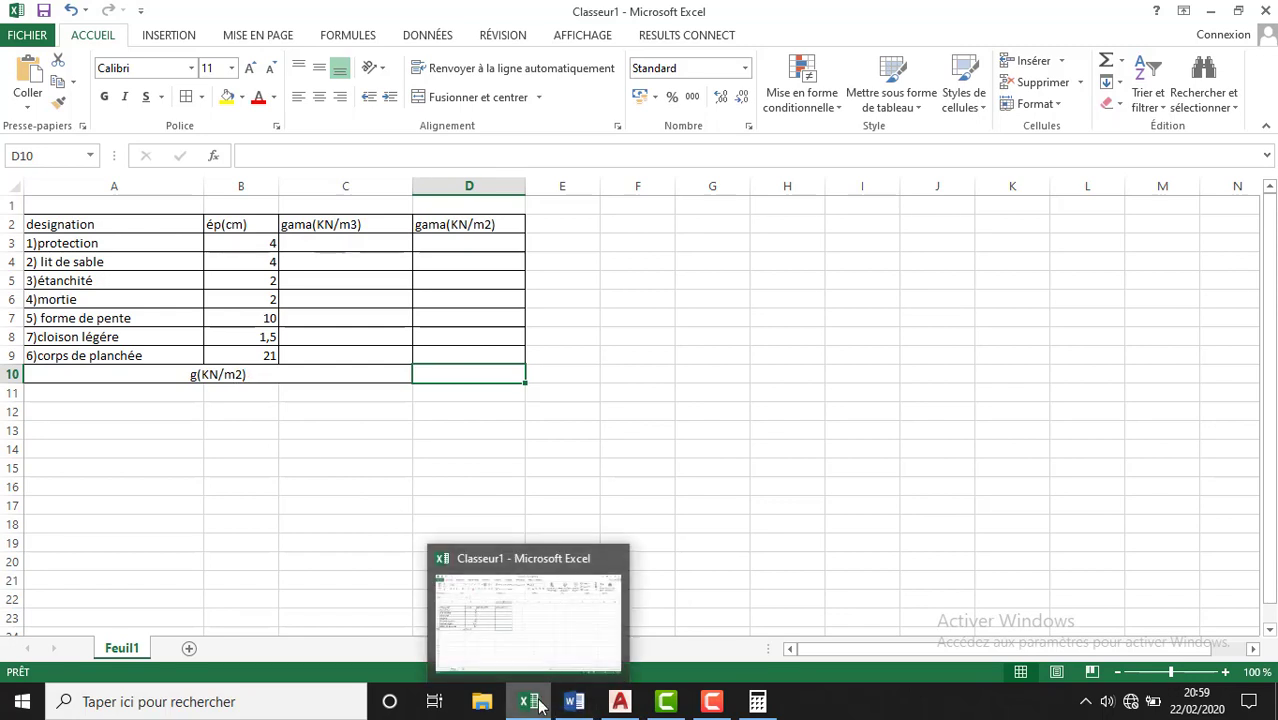
click(620, 701)
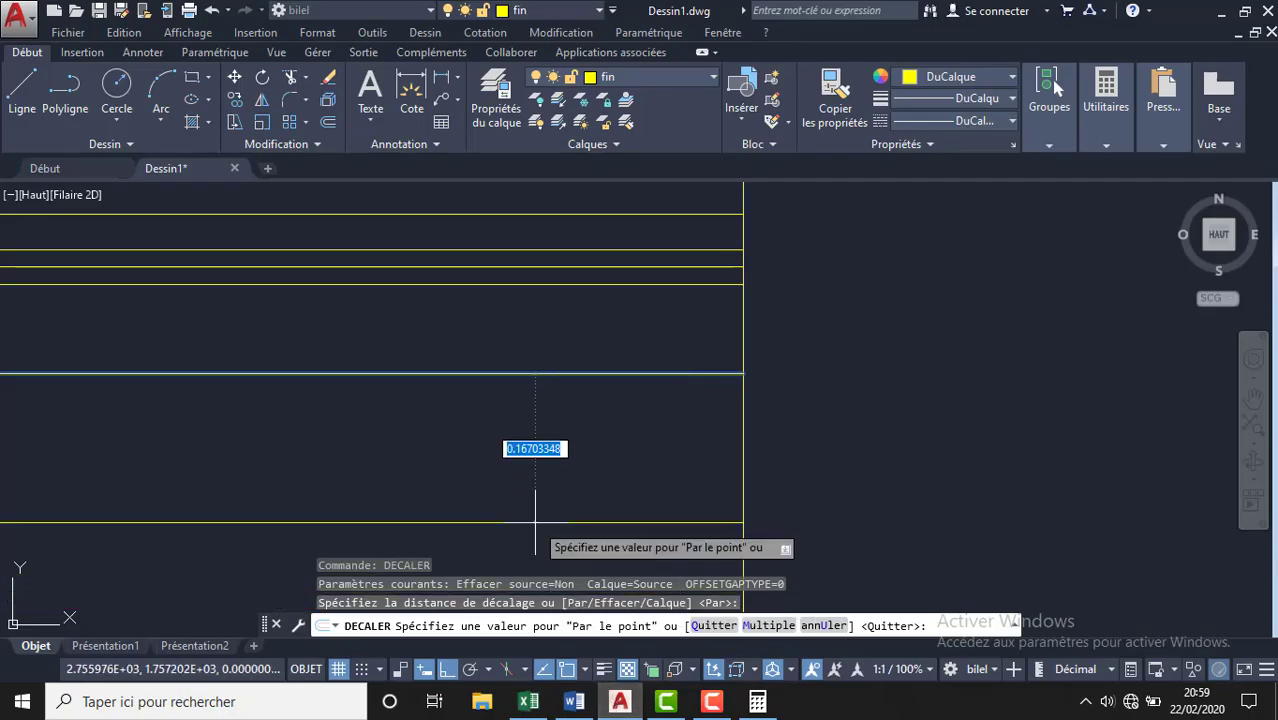
key(BackSpace)
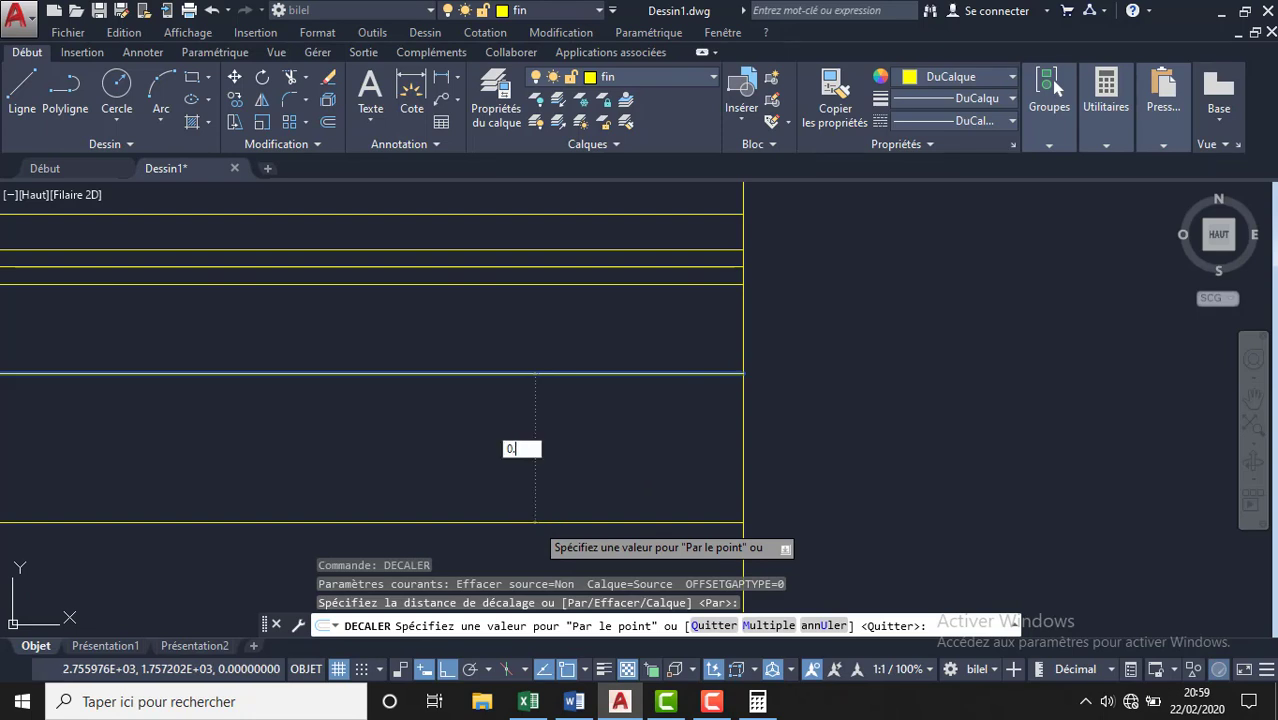
text(21)
key(Return)
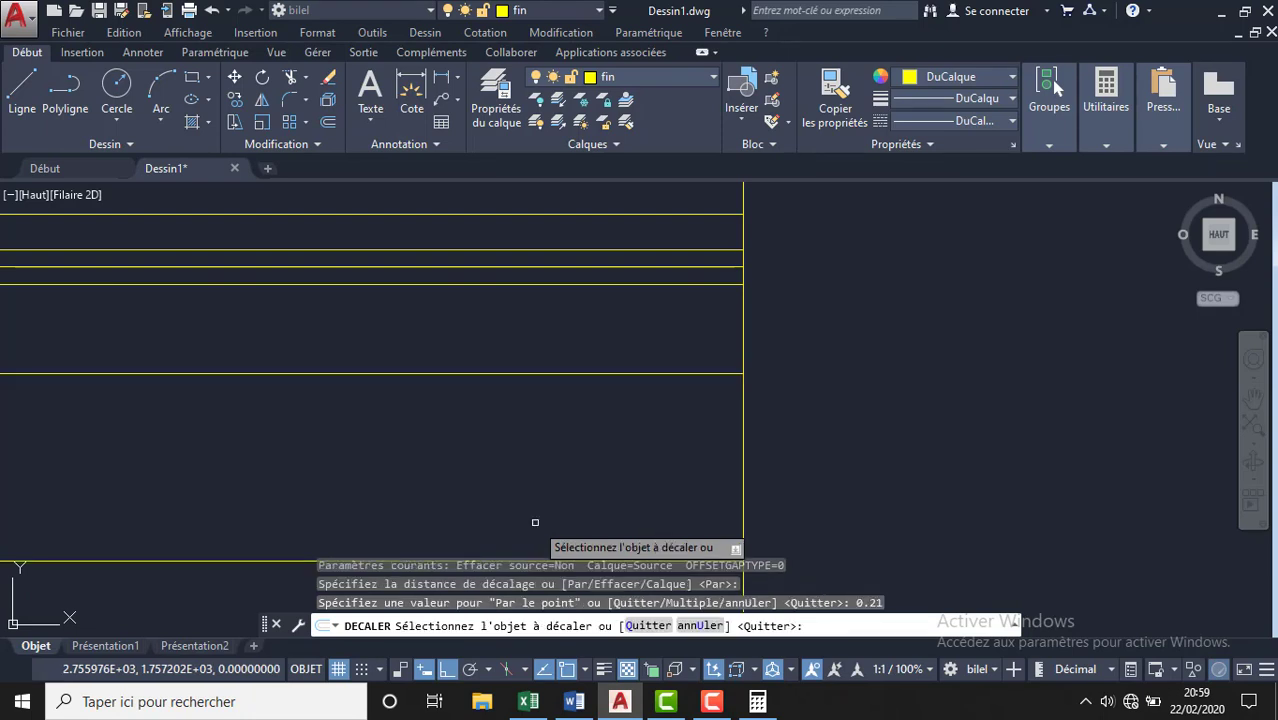
scroll(799, 423, down, 2)
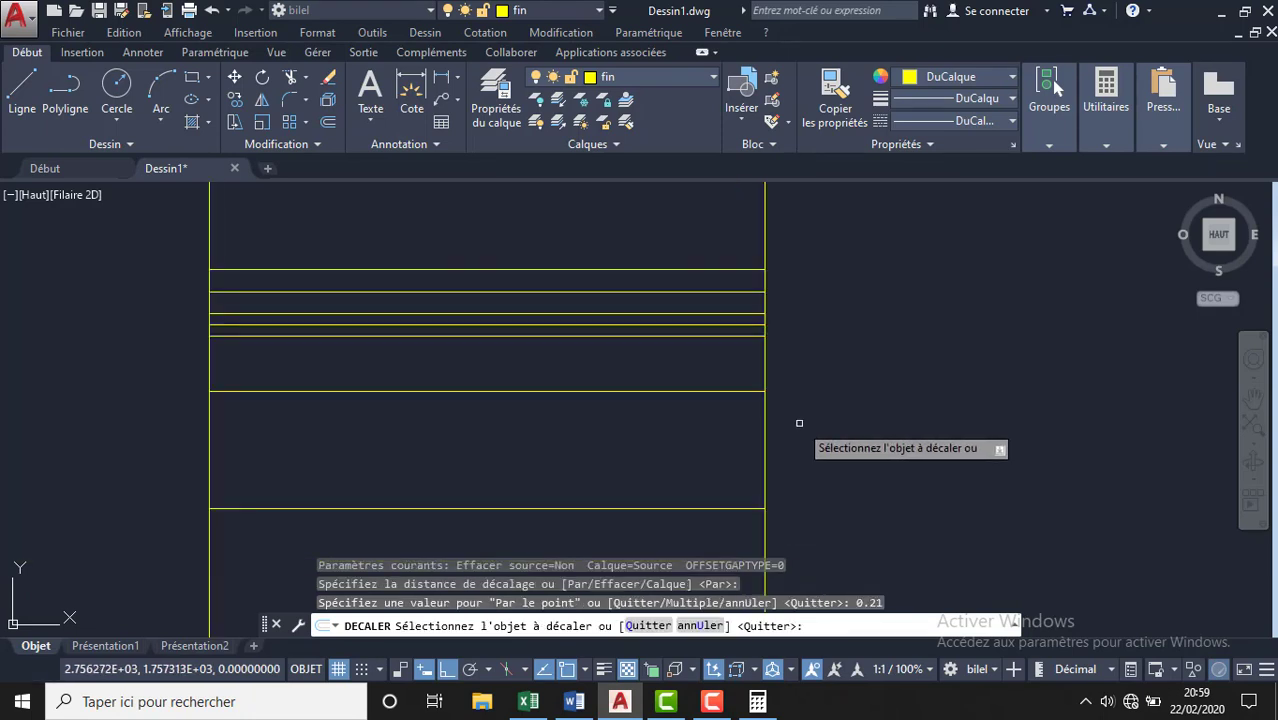
click(708, 508)
scroll(711, 510, down, 2)
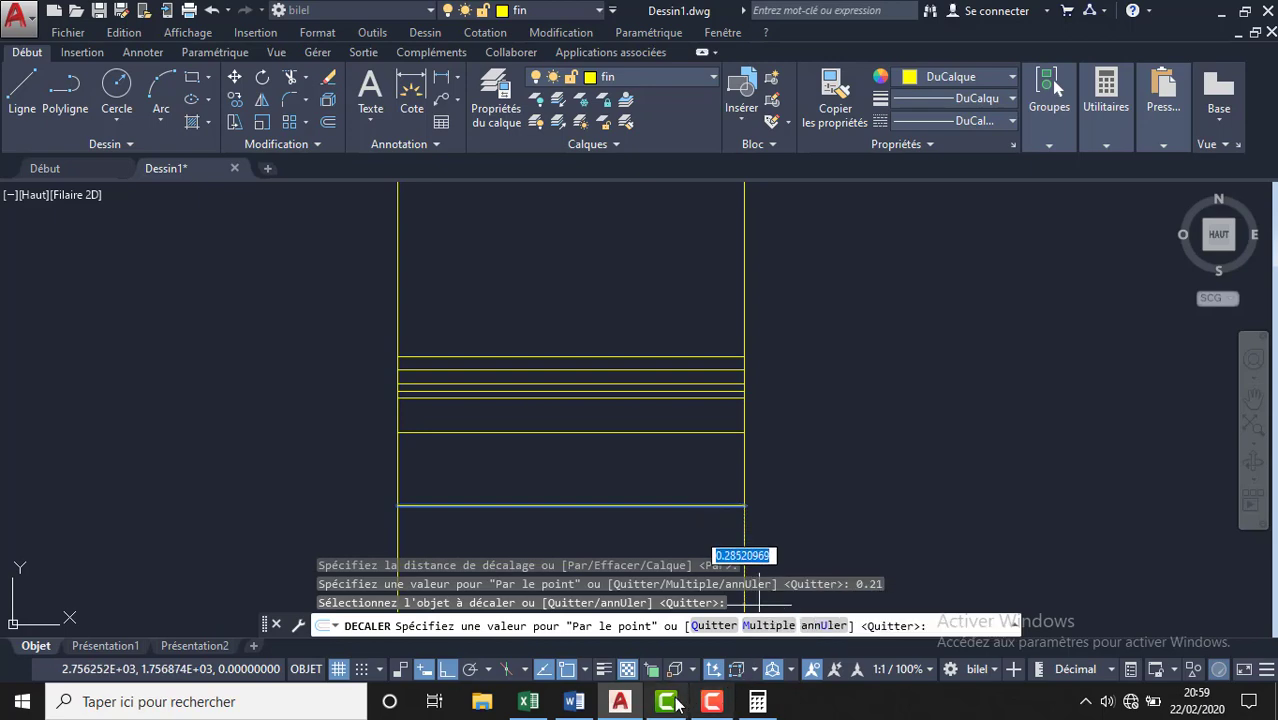
mouse_move(574, 701)
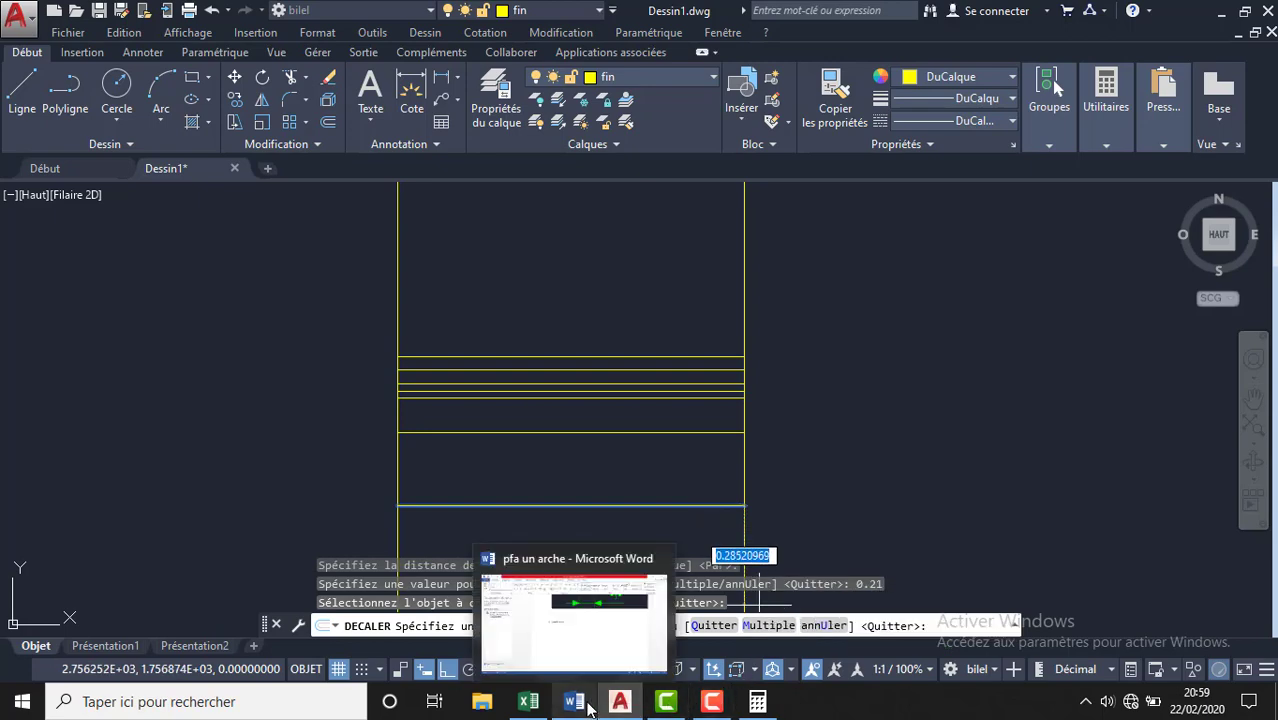
click(589, 708)
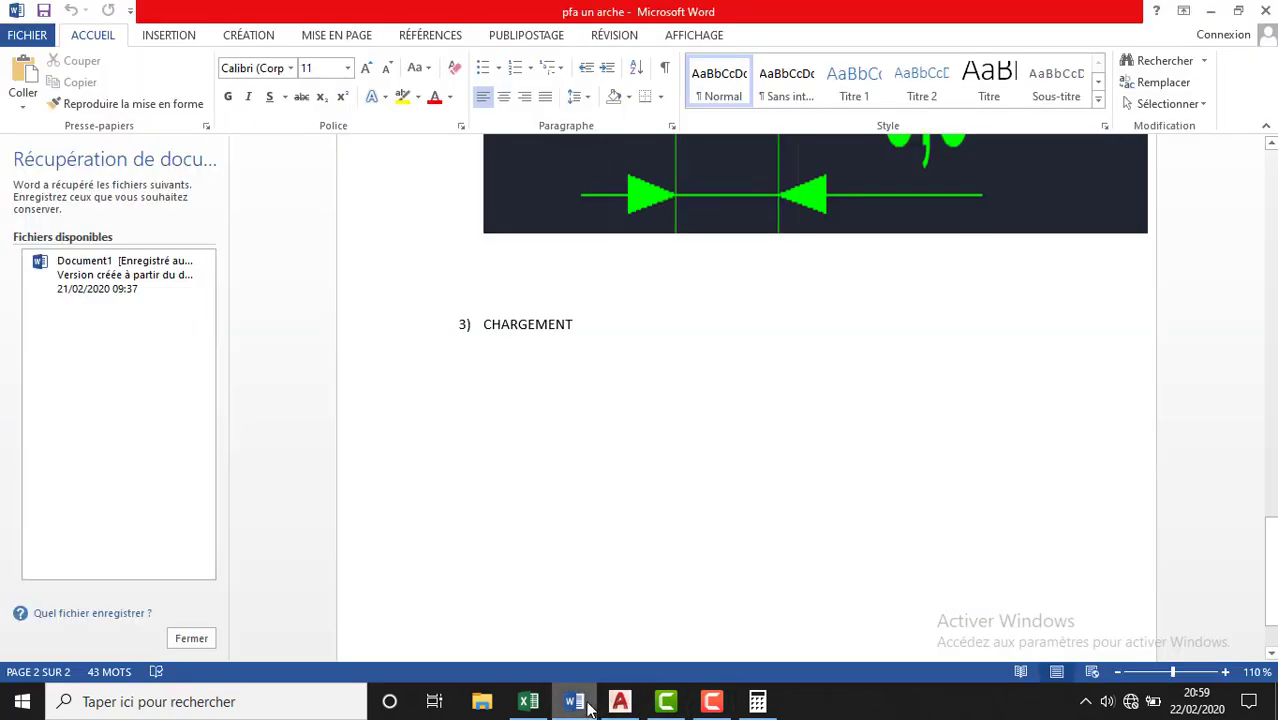
click(529, 703)
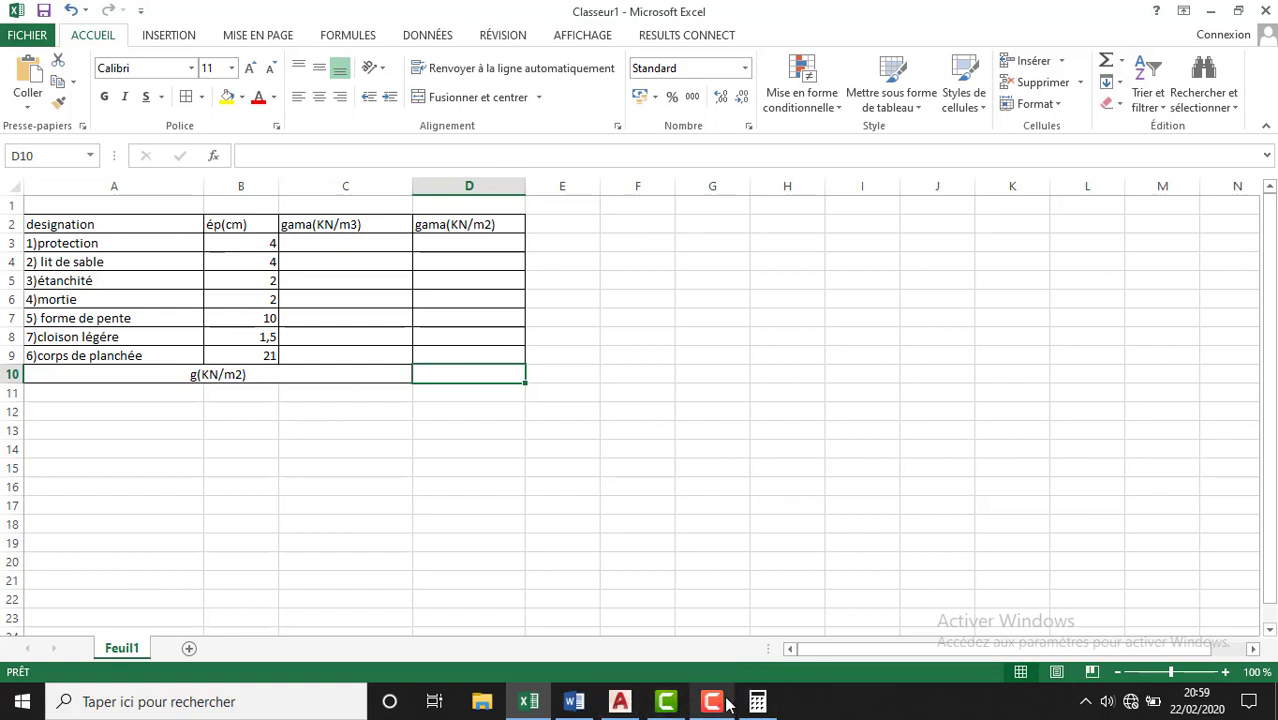
mouse_move(573, 702)
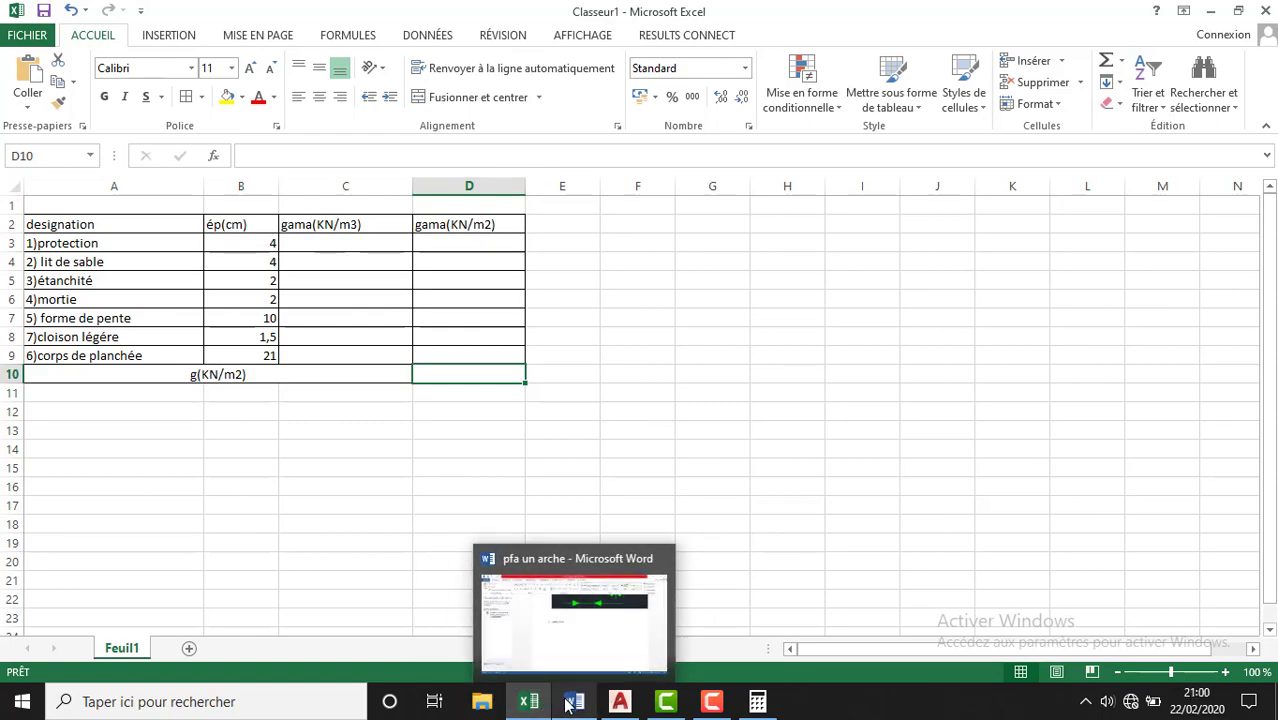
click(620, 701)
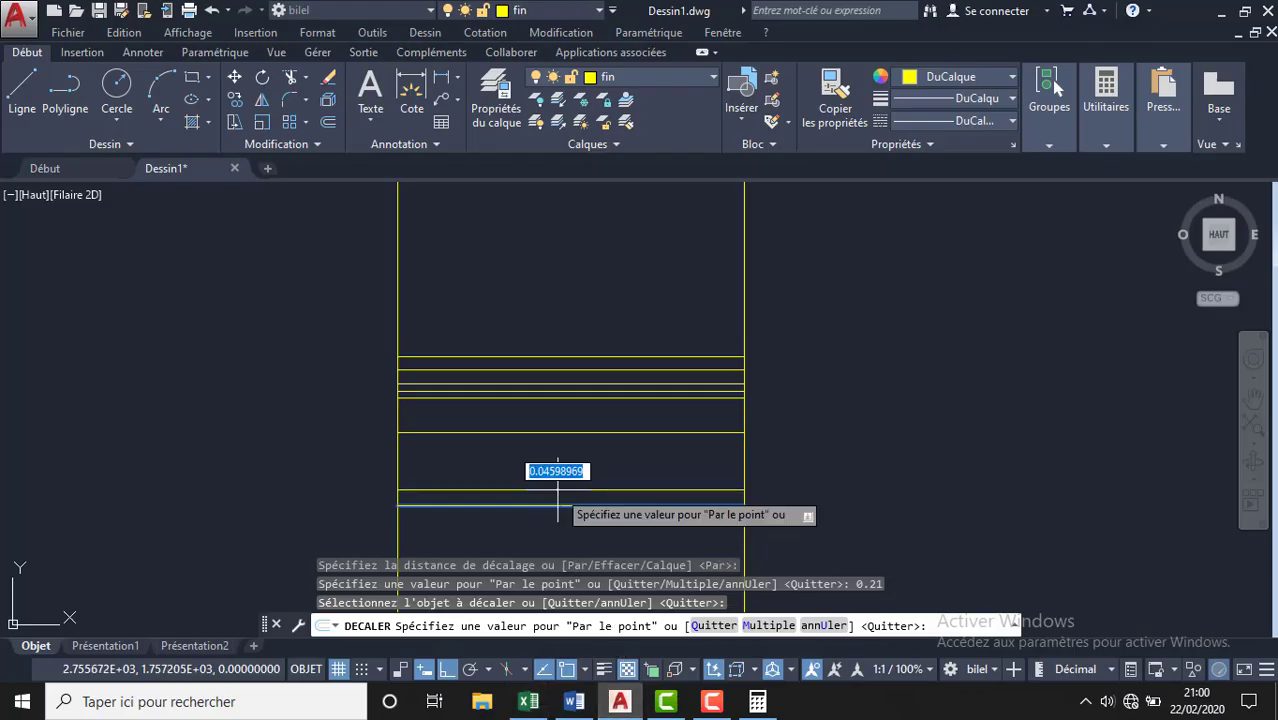
- Add a thin horizontal line offset 0.015 from the lower line and end Offset
scroll(558, 505, down, 3)
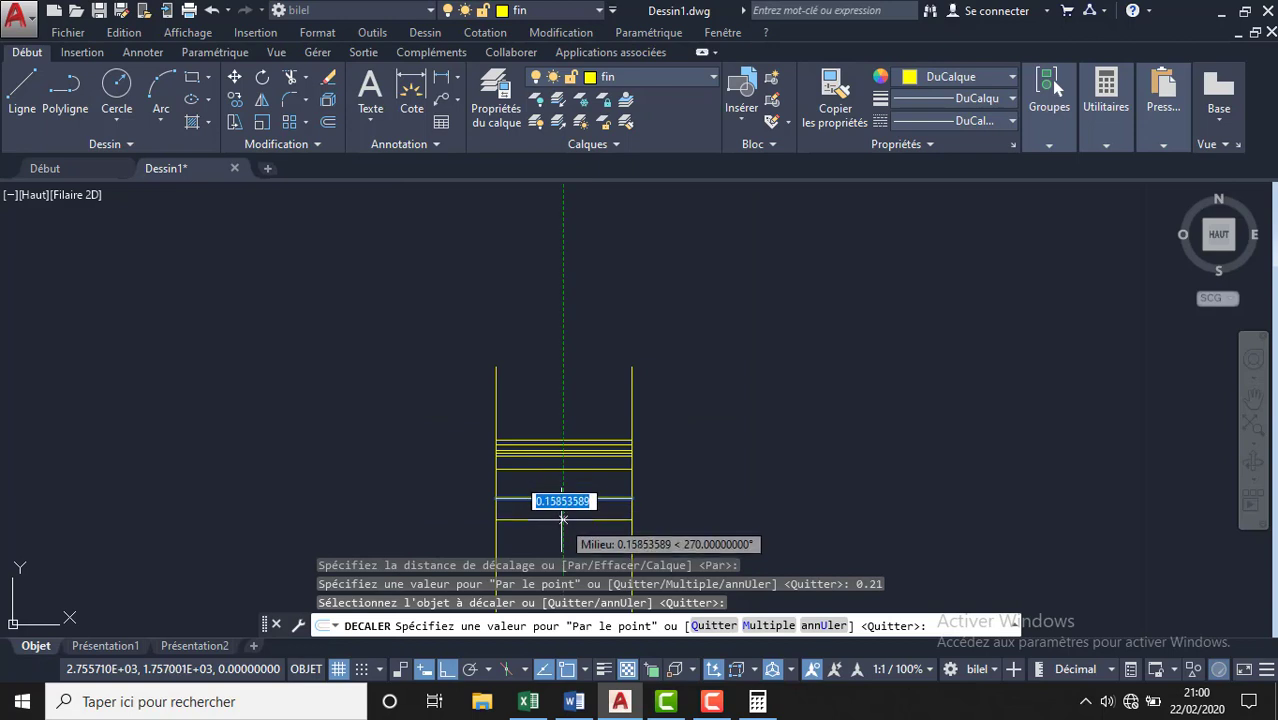
scroll(563, 519, up, 5)
text(0.015)
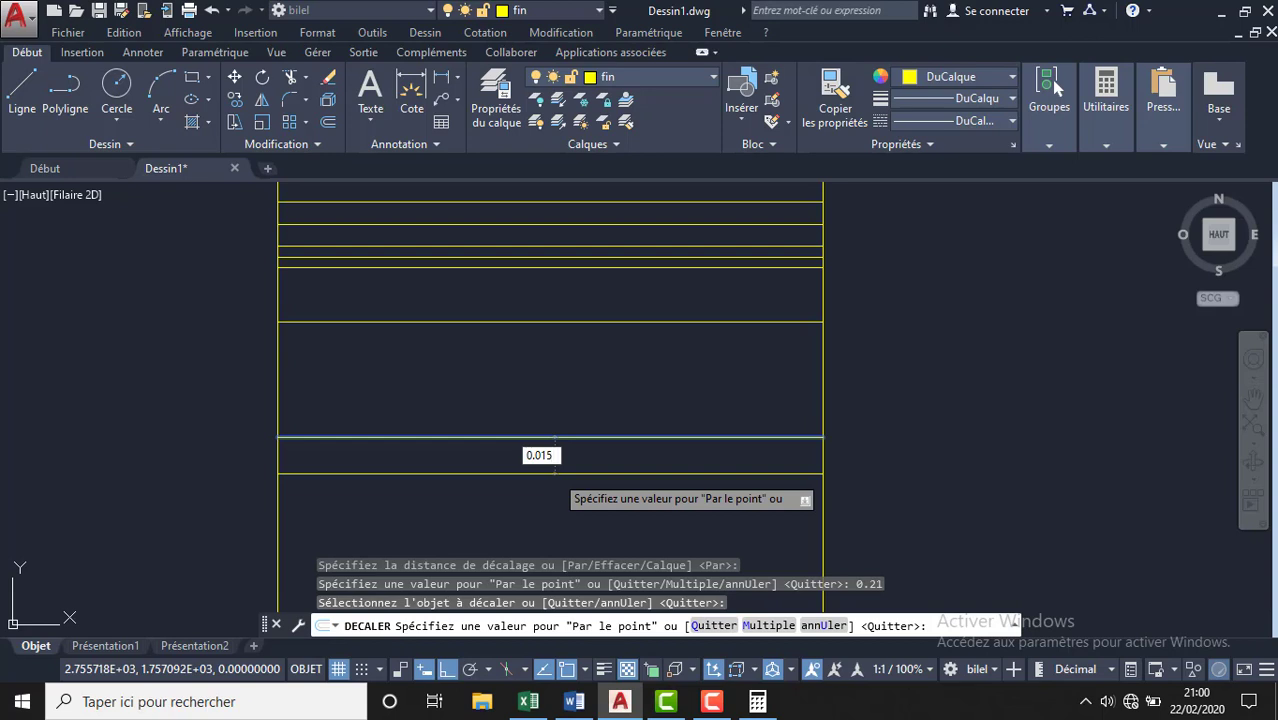
key(Return)
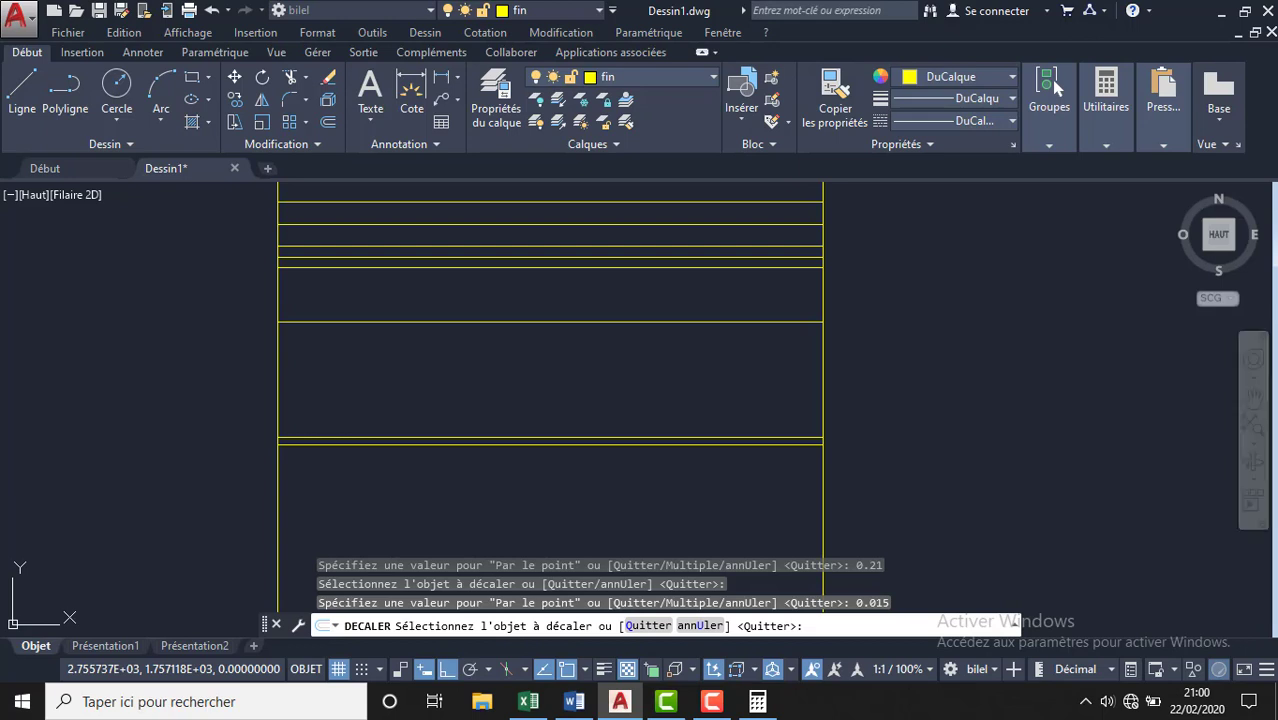
key(Escape)
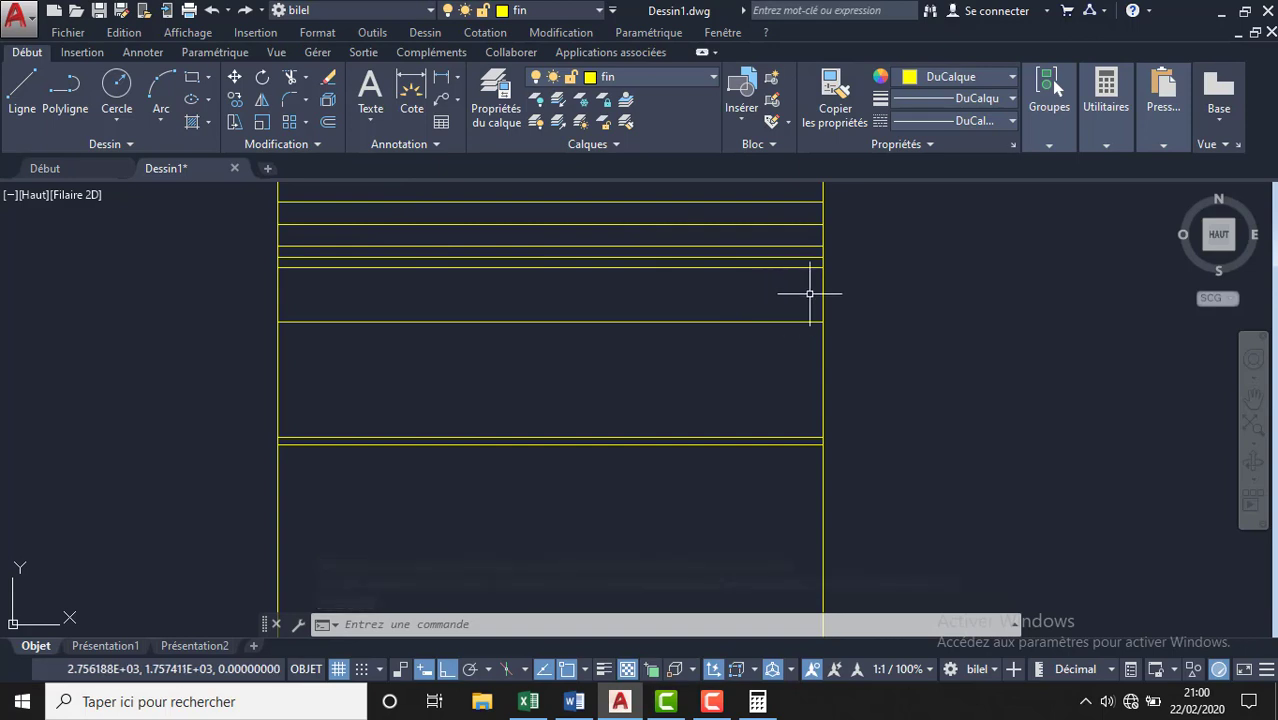
- With Ortho off, draw a sloped line from the right wall's layer line to the left wall's upper line
text(l)
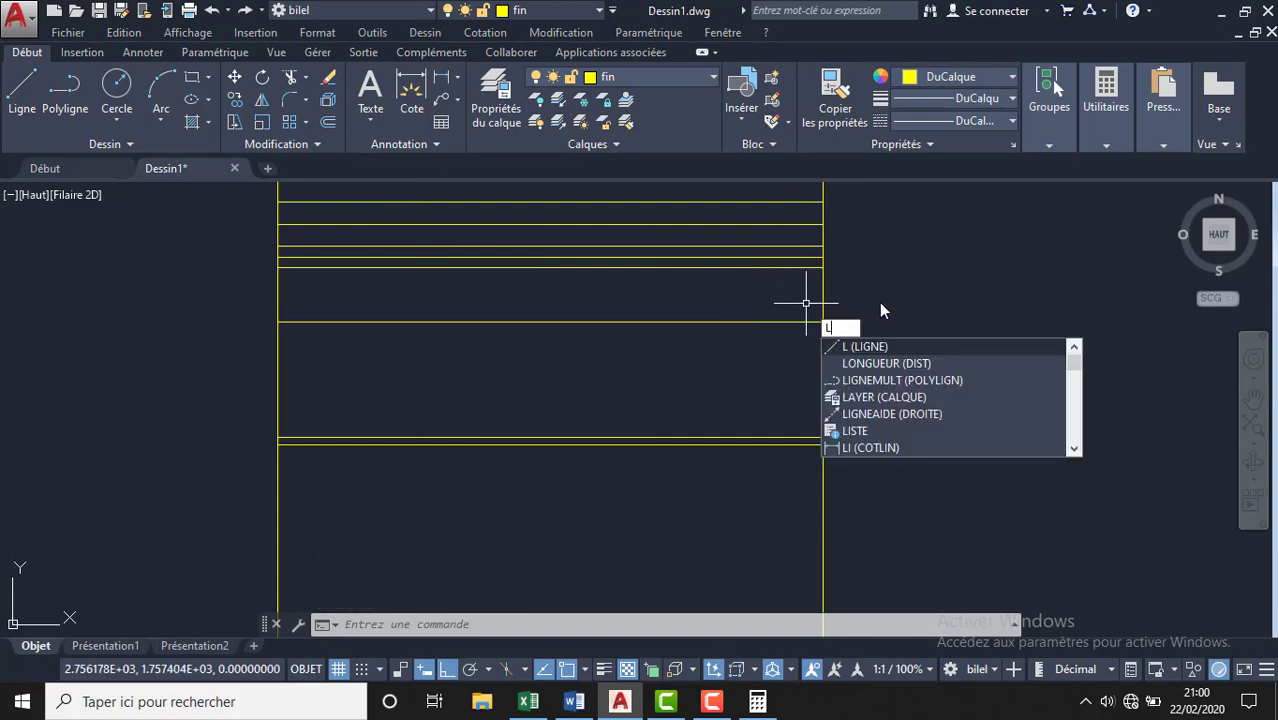
key(Return)
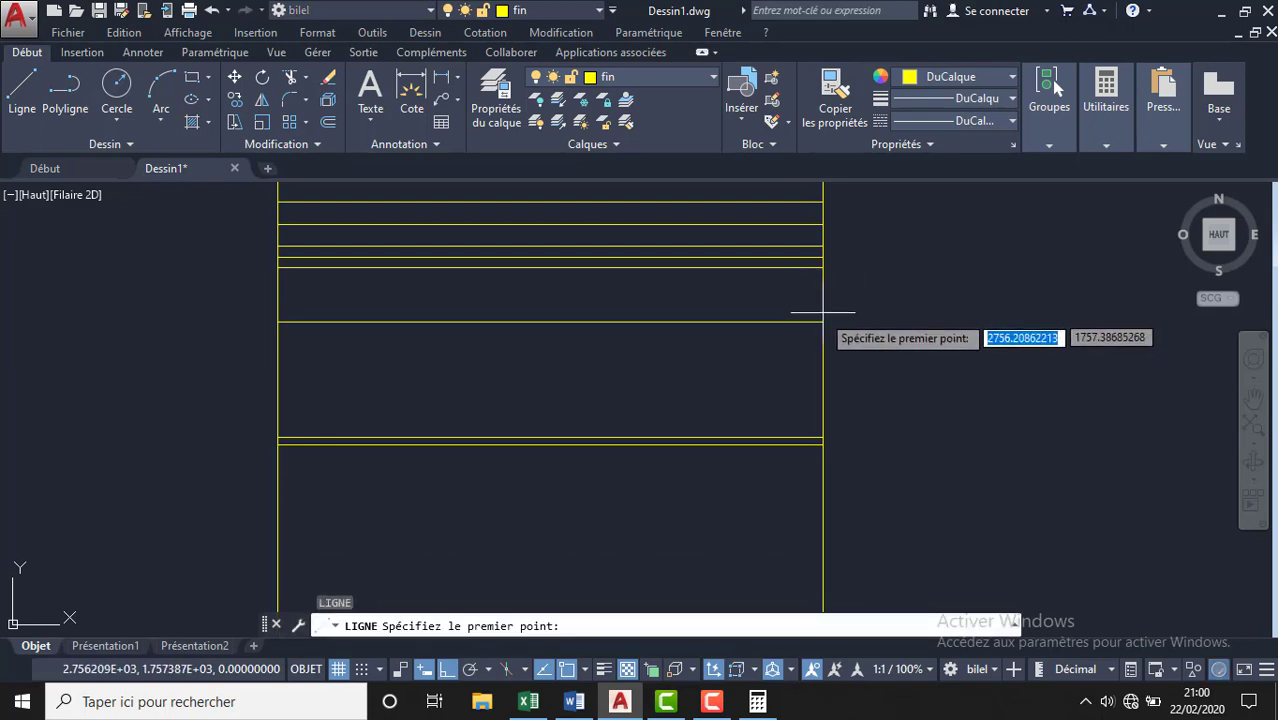
click(823, 322)
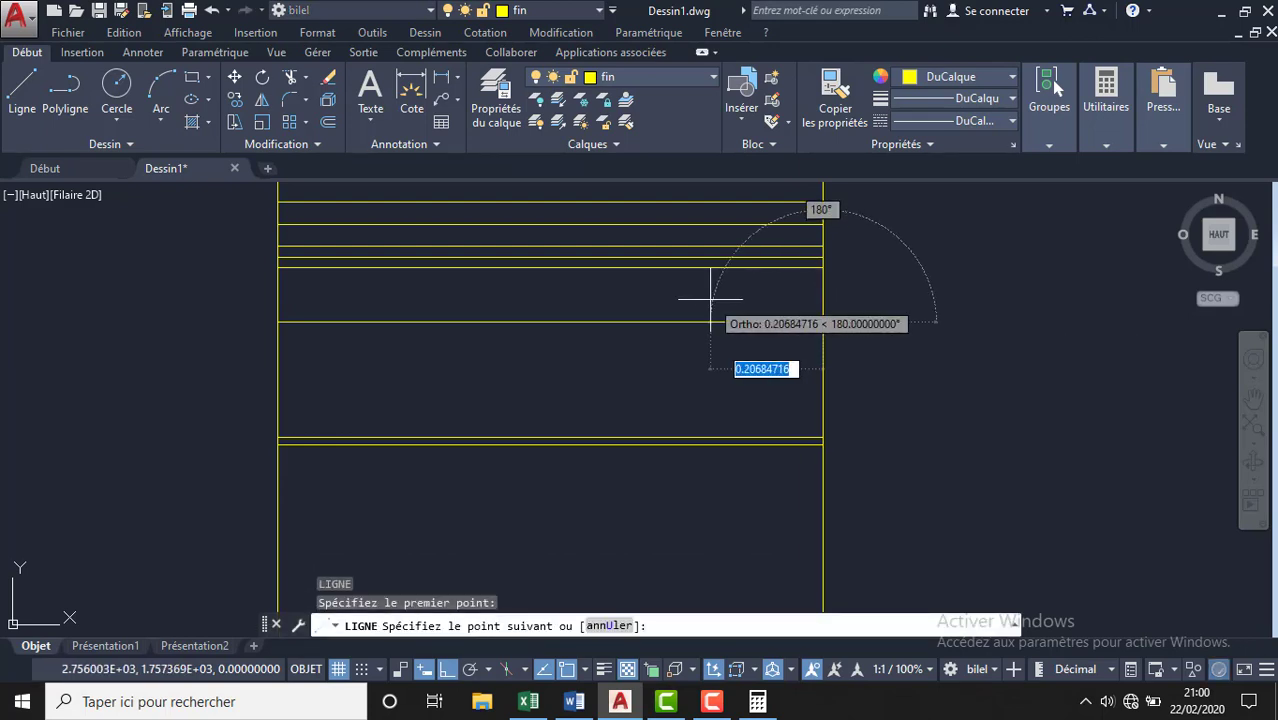
key(F8)
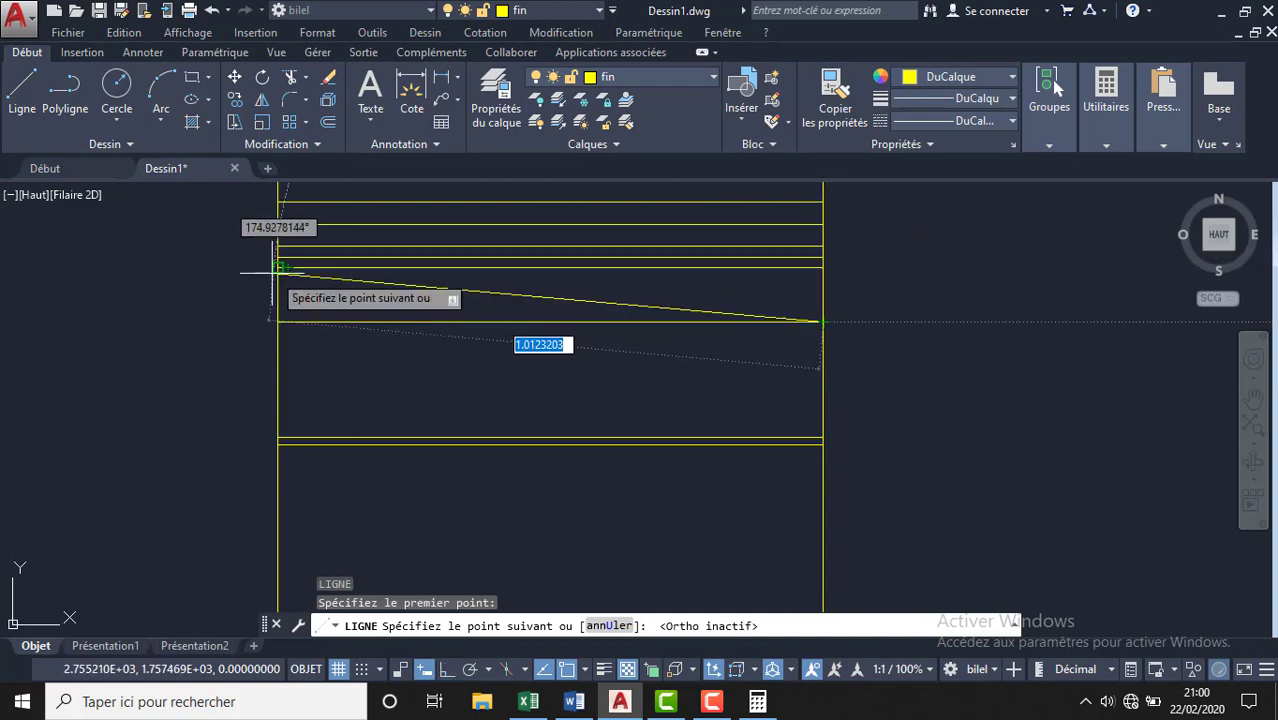
scroll(275, 270, up, 1)
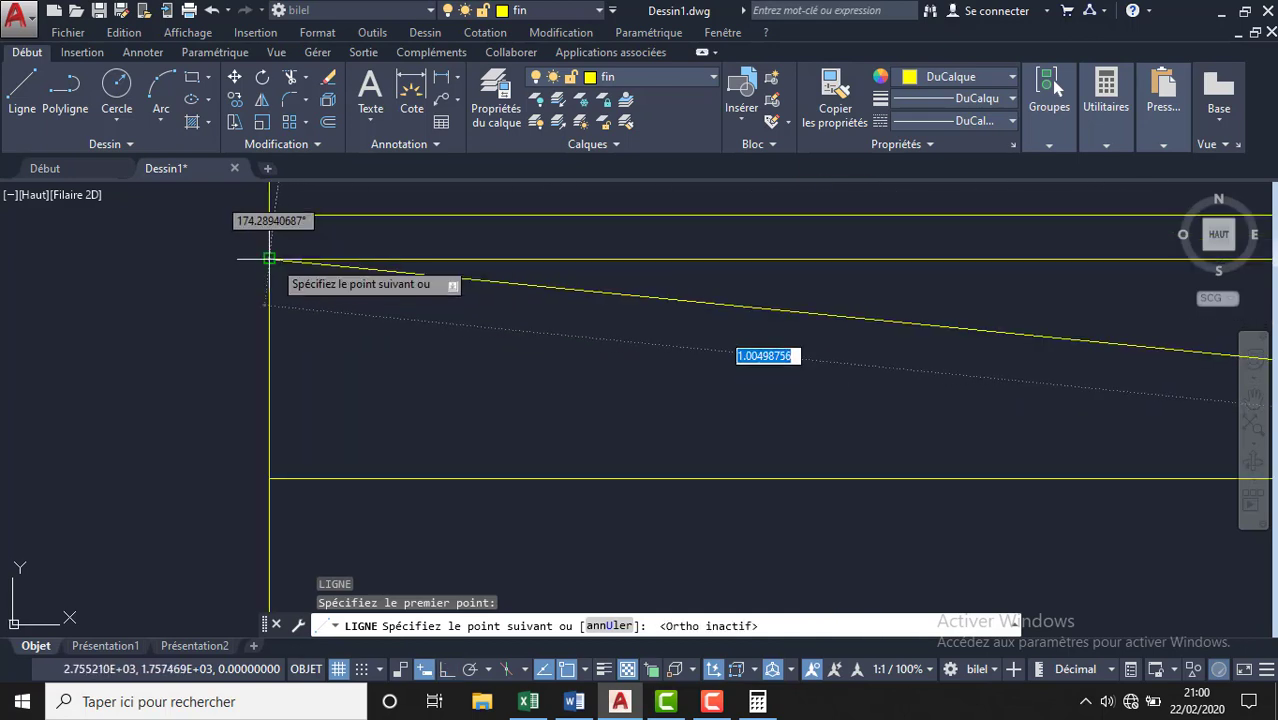
click(269, 259)
key(Escape)
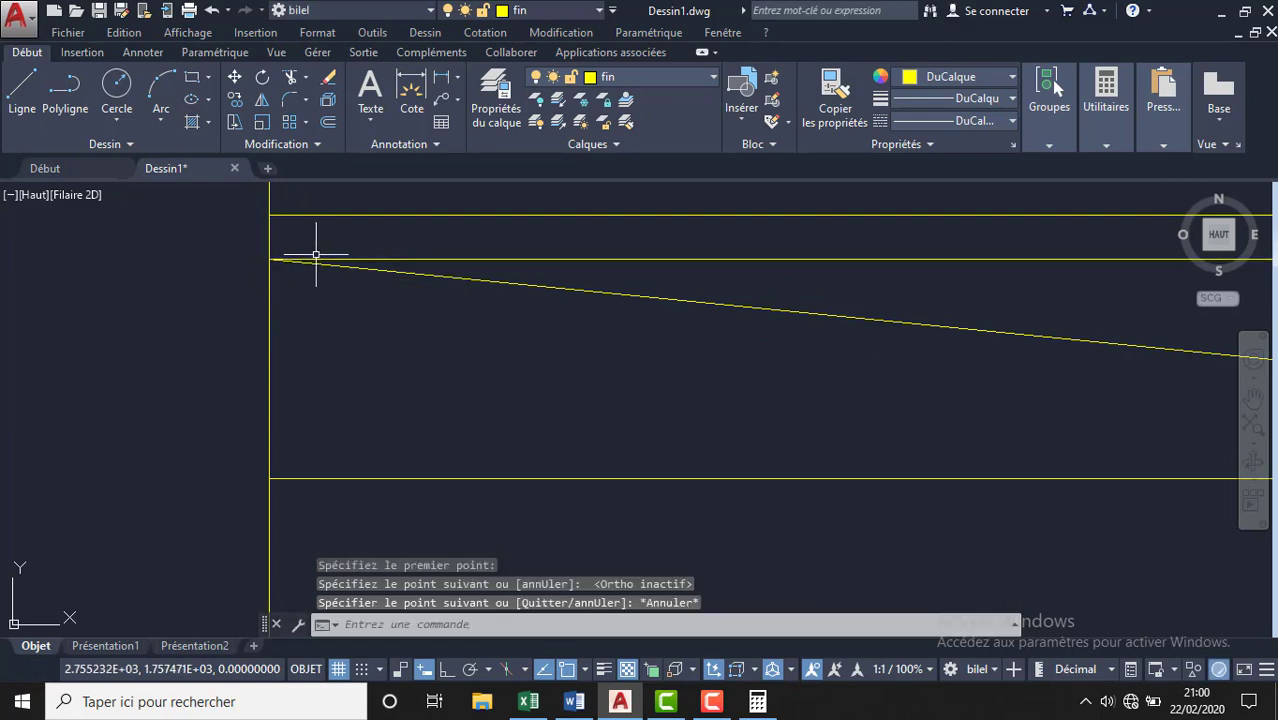
scroll(215, 248, down, 1)
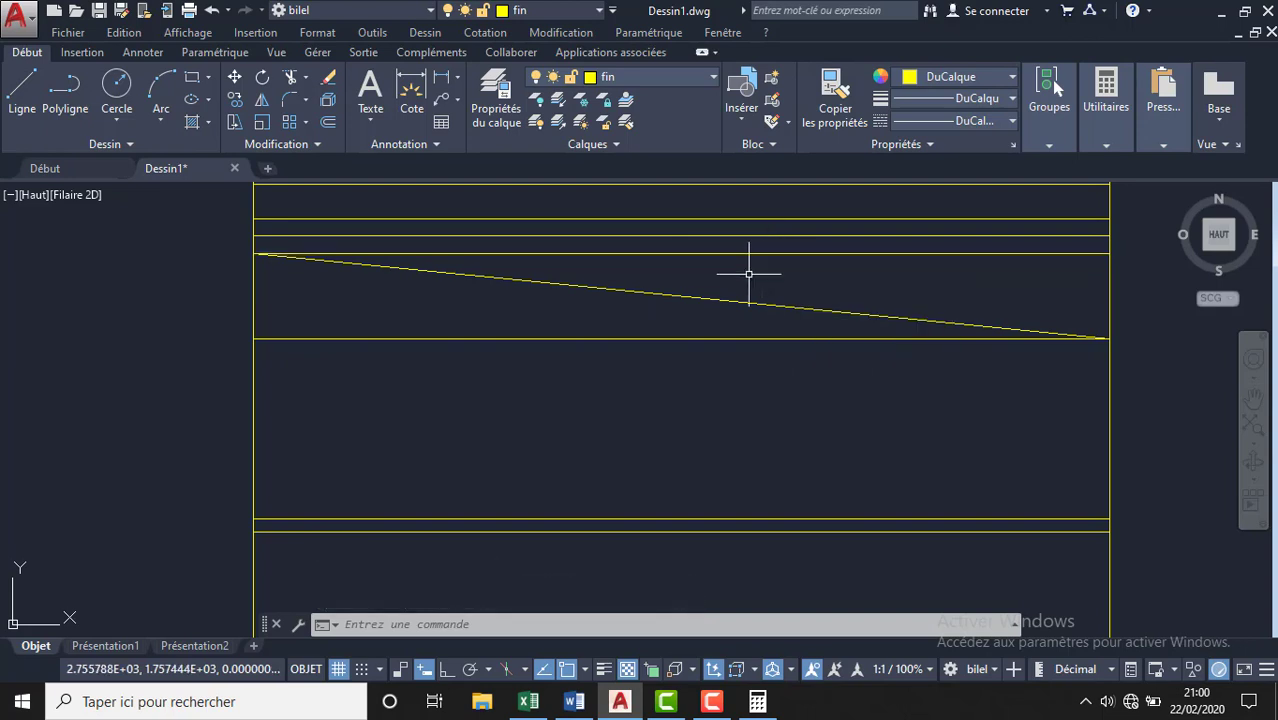
drag(740, 281, 673, 304)
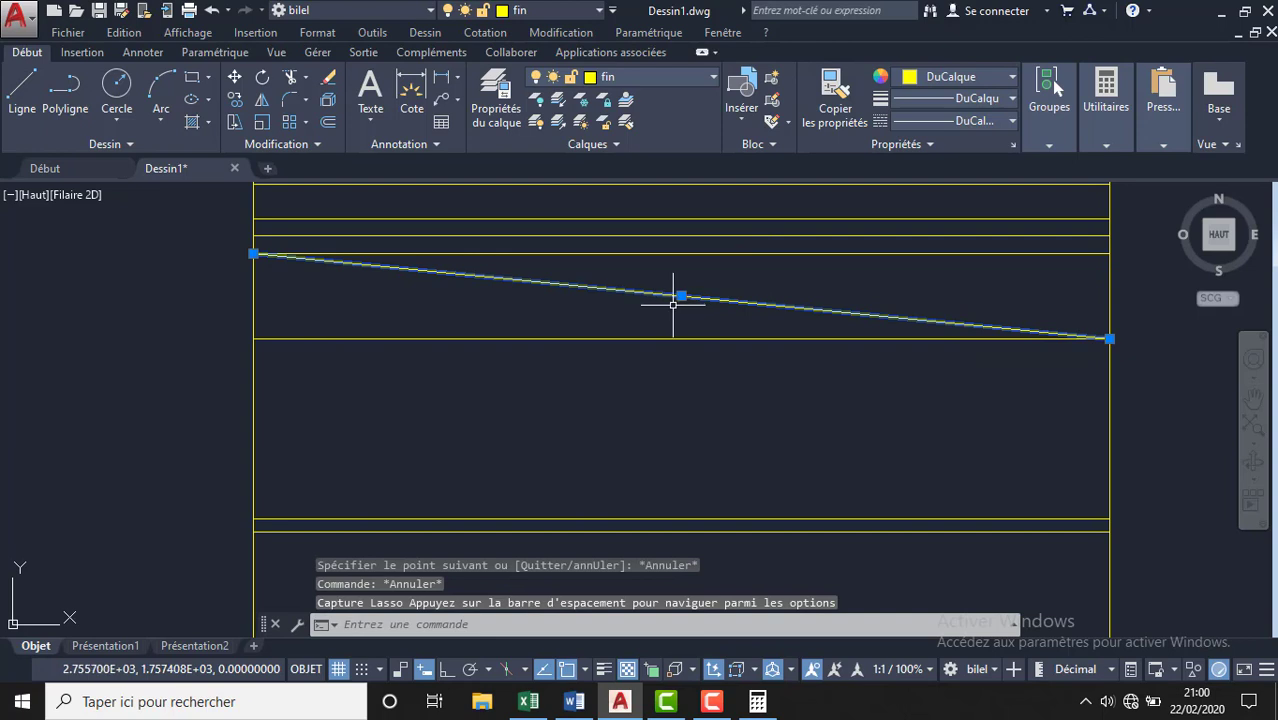
- Delete the sloped line and offset the lower horizontal layer line by 0.02
key(Delete)
click(724, 338)
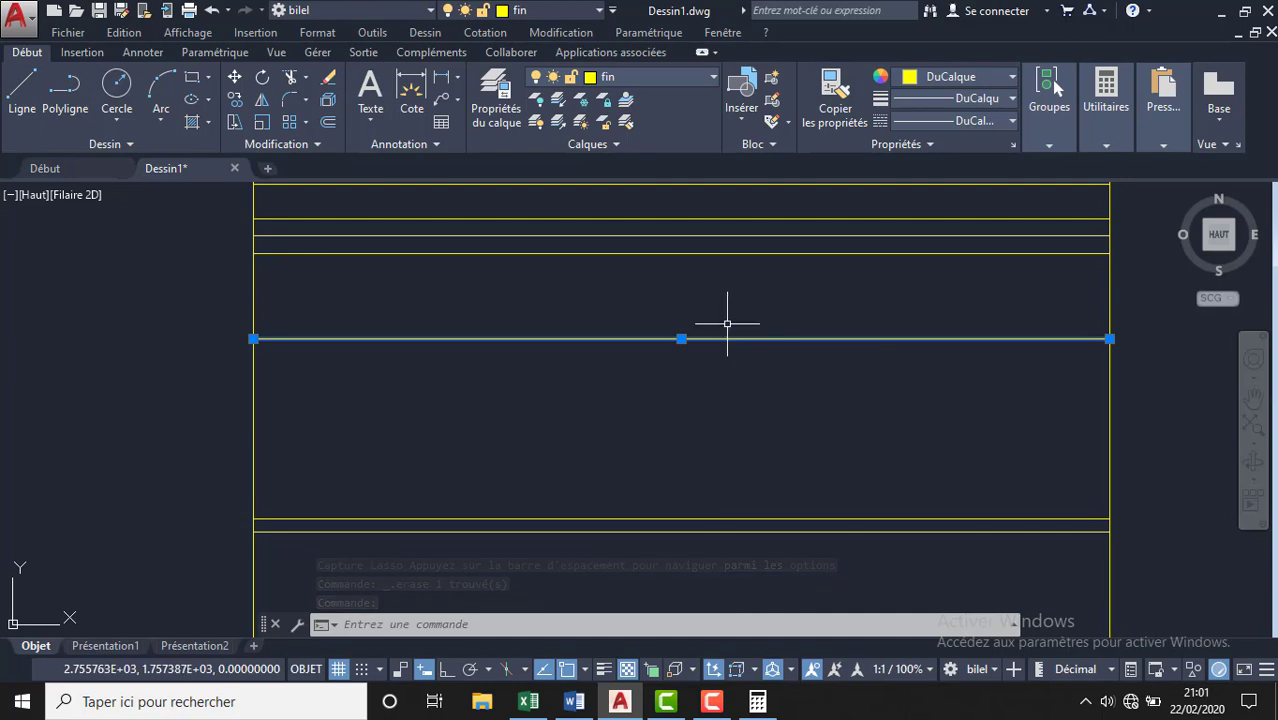
text(da)
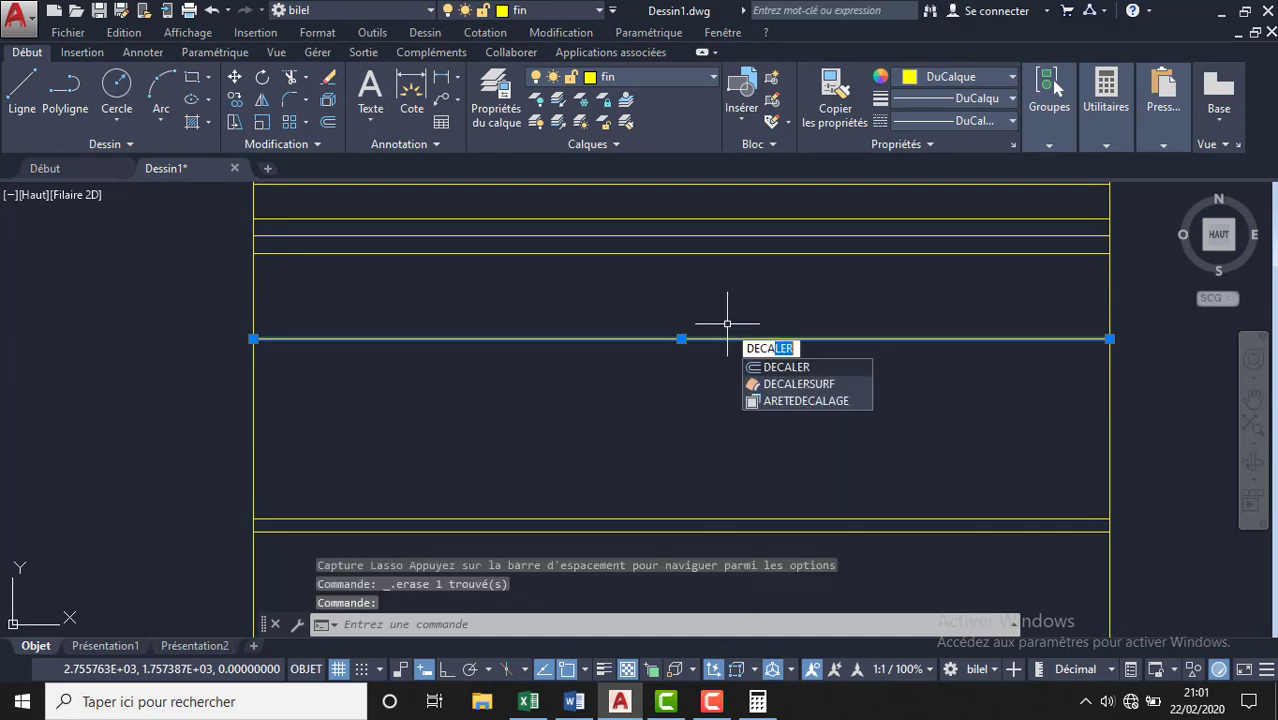
key(Return)
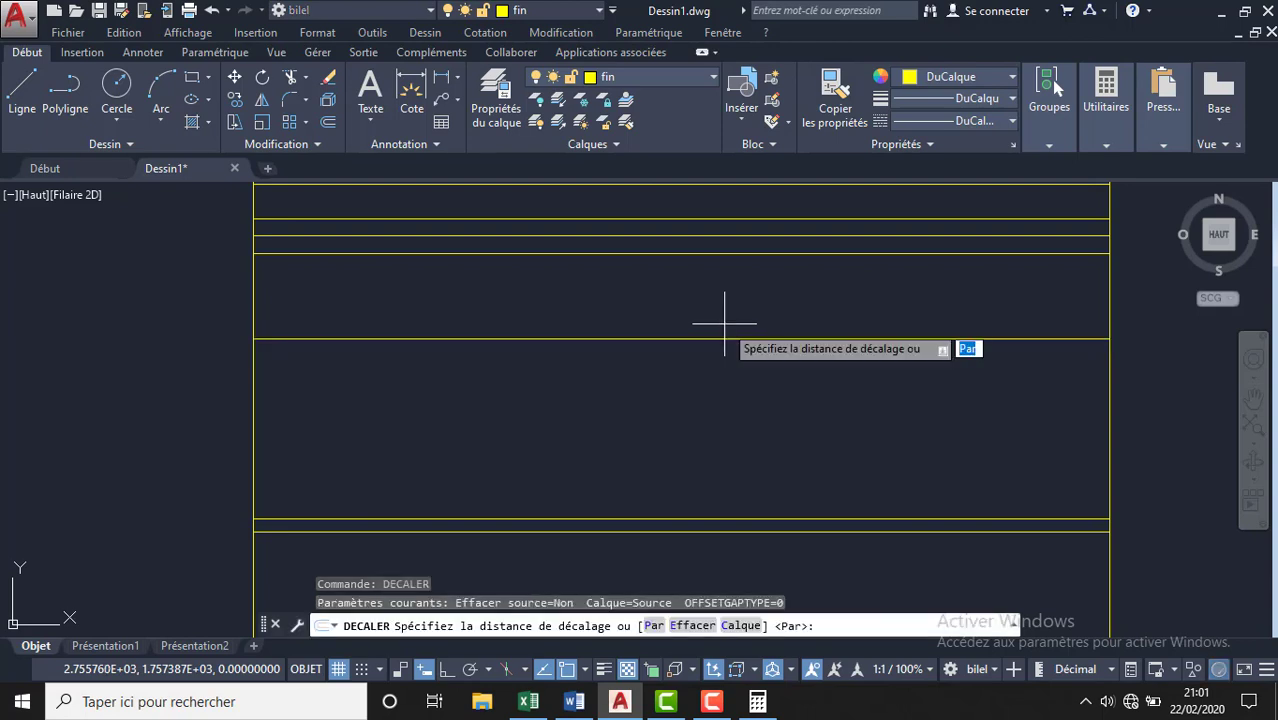
key(Return)
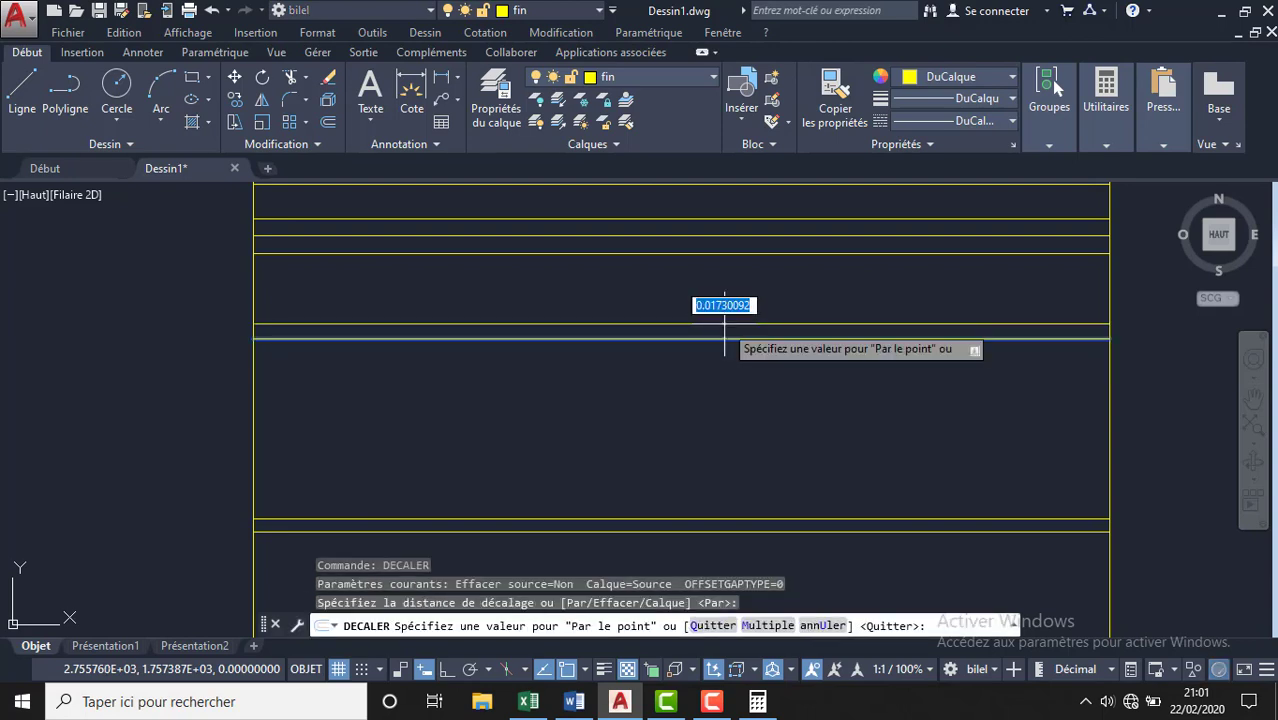
text(0.02)
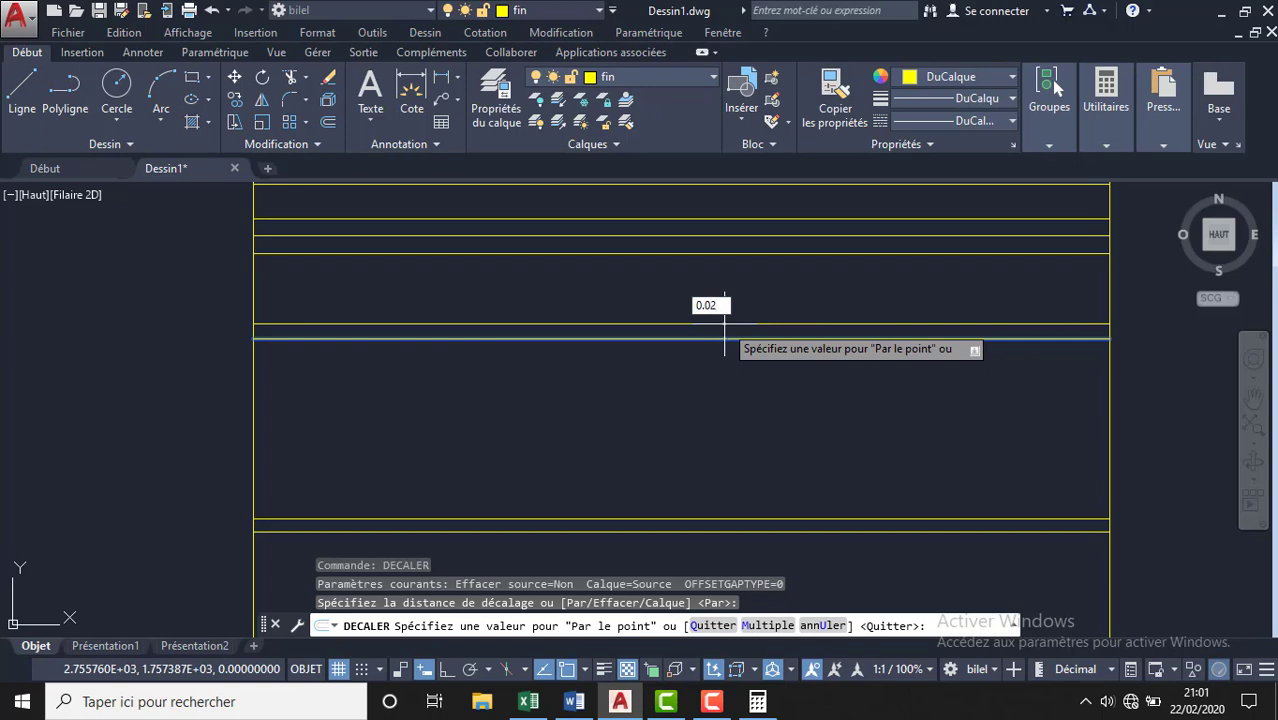
key(Return)
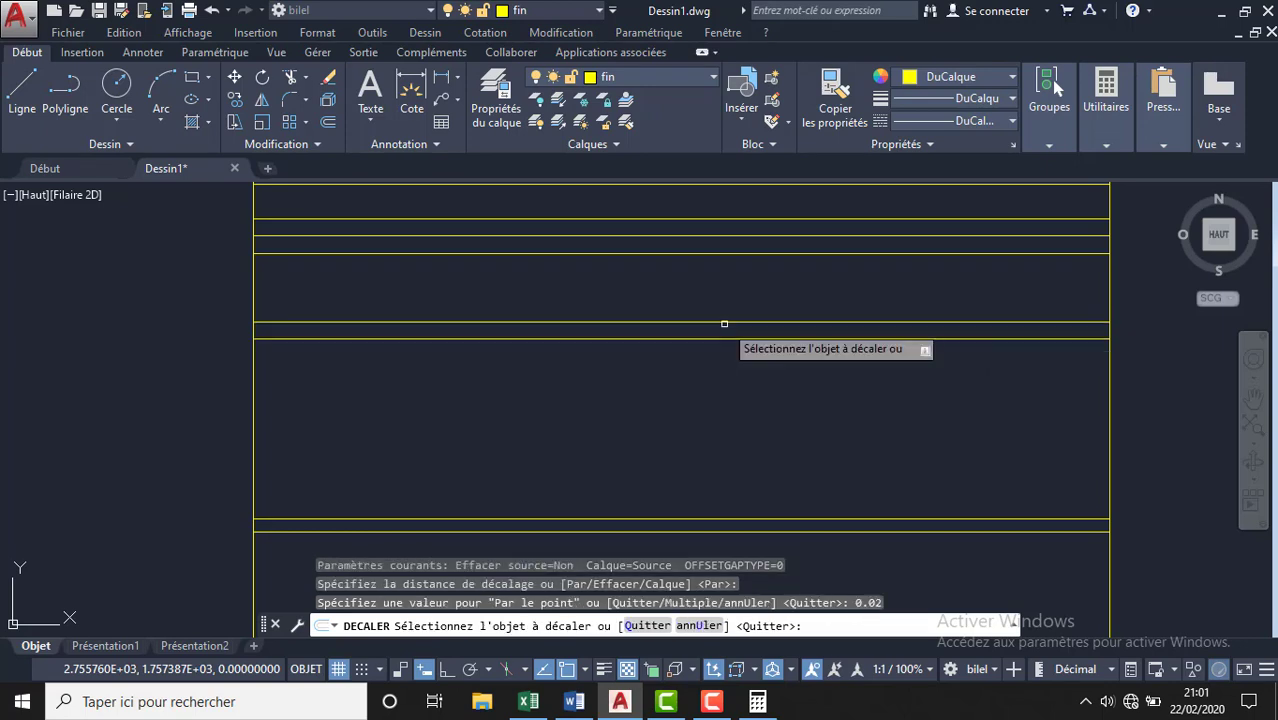
key(Escape)
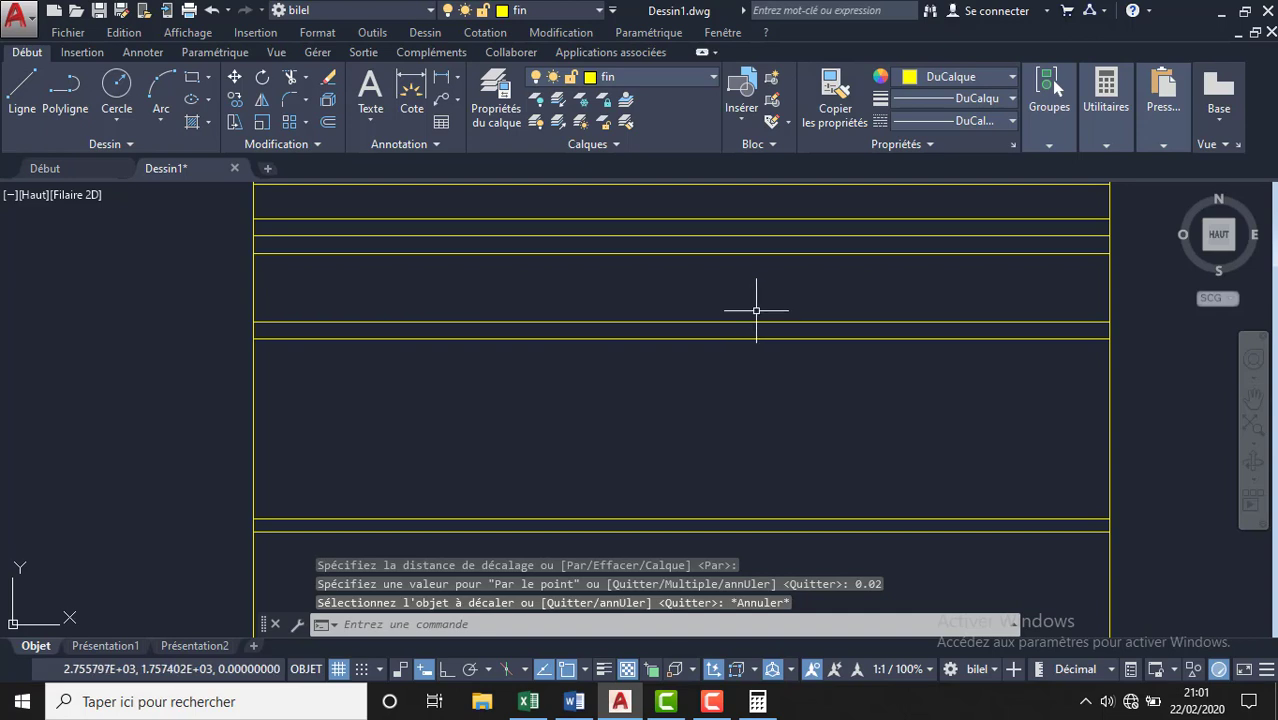
- Draw the sloped line from the new line at the right wall to the left wall's upper line
text(l)
key(Return)
click(1107, 322)
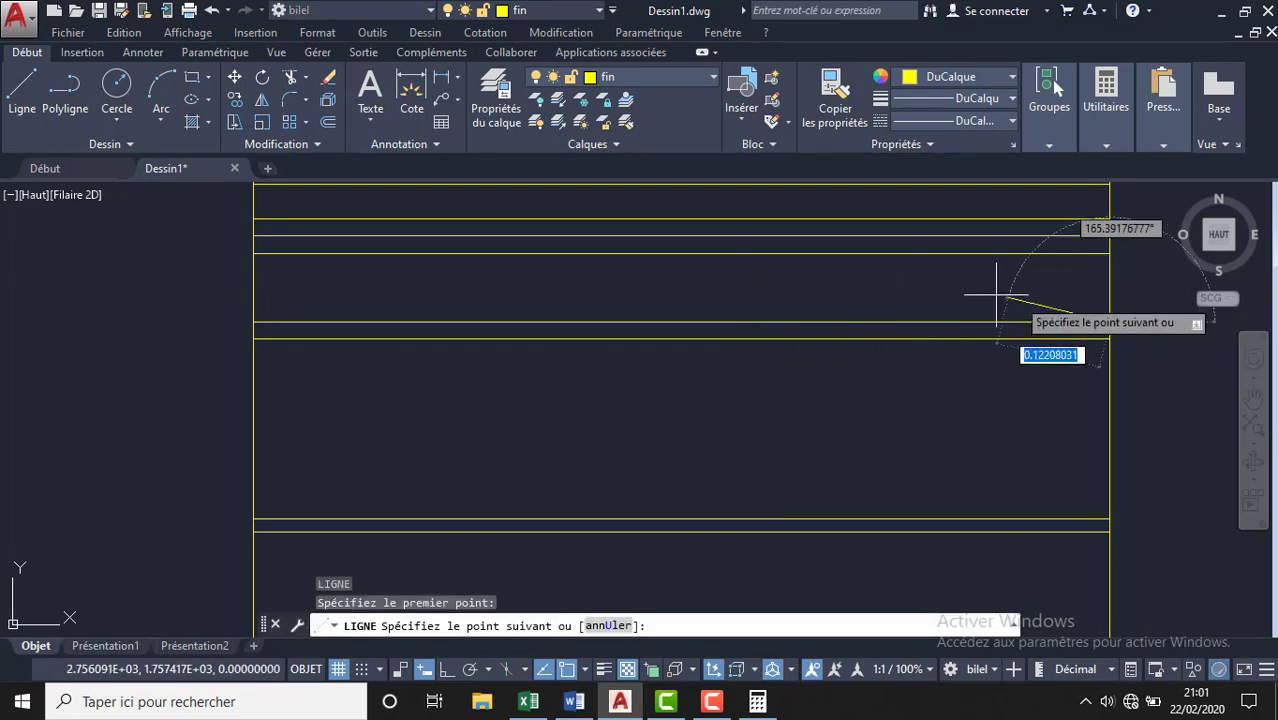
click(254, 253)
key(Escape)
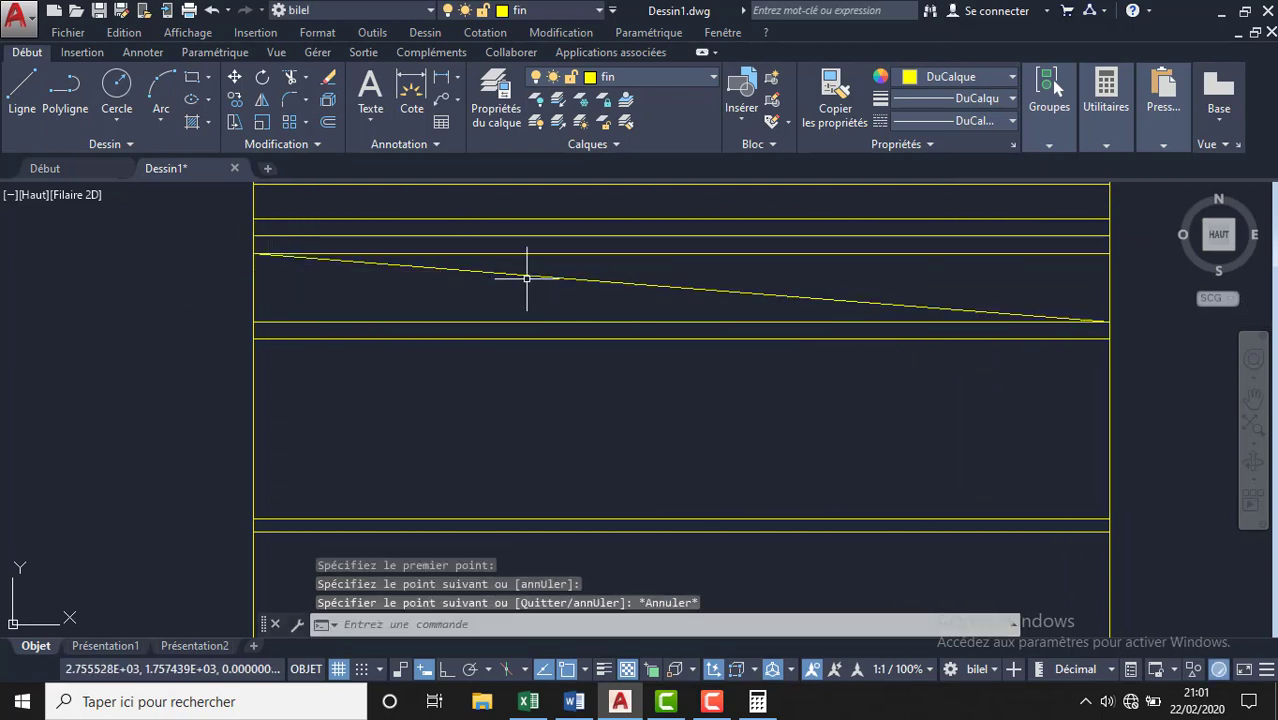
- Erase the horizontal lines at the slope's lower and upper ends
click(591, 322)
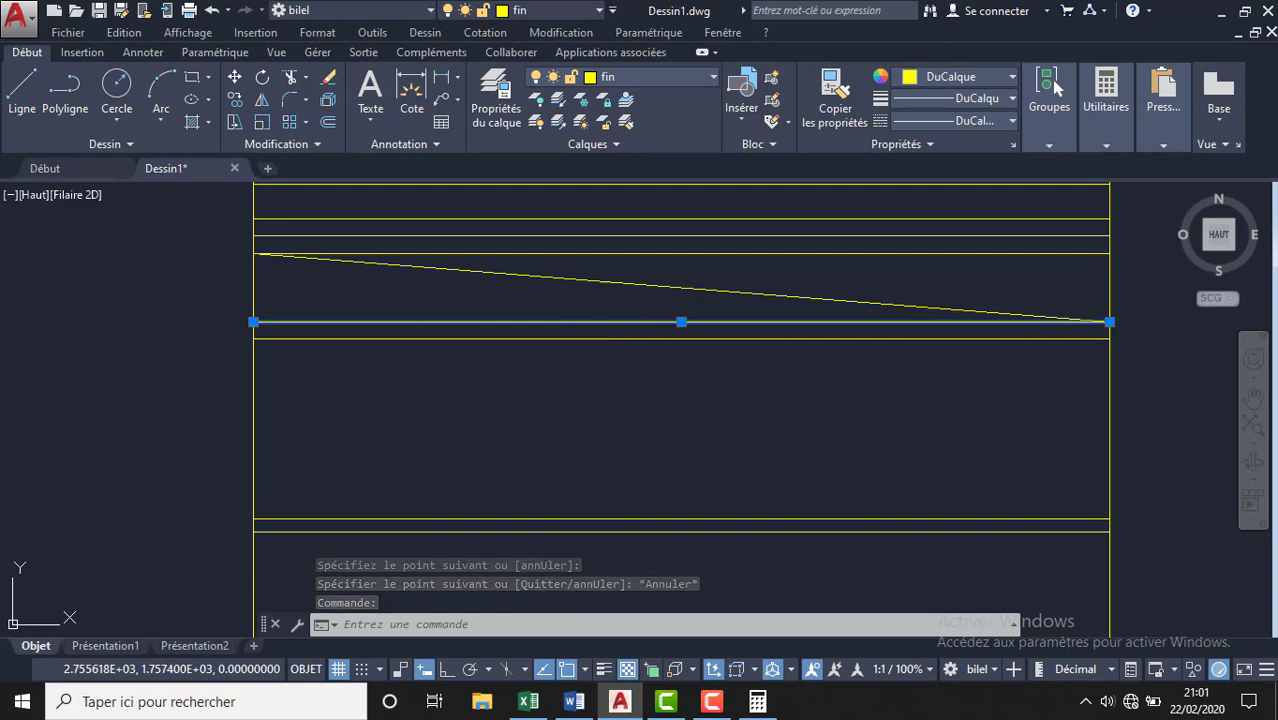
key(Delete)
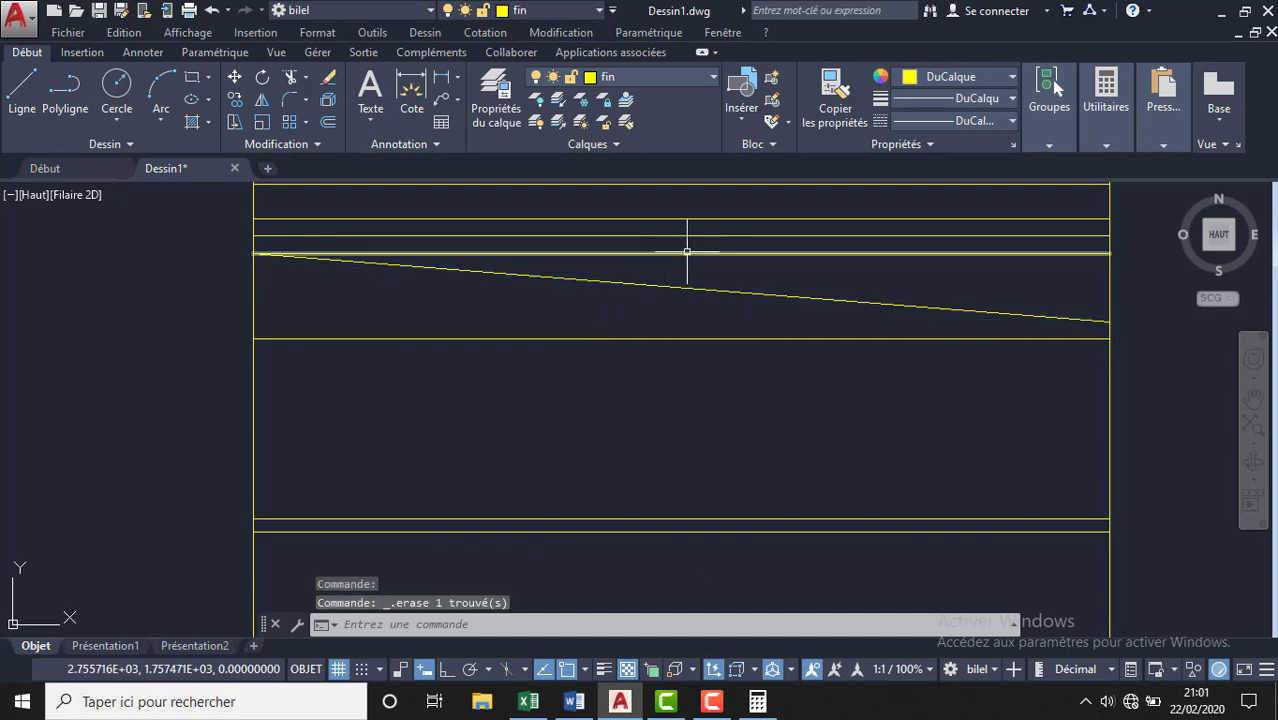
mouse_move(687, 253)
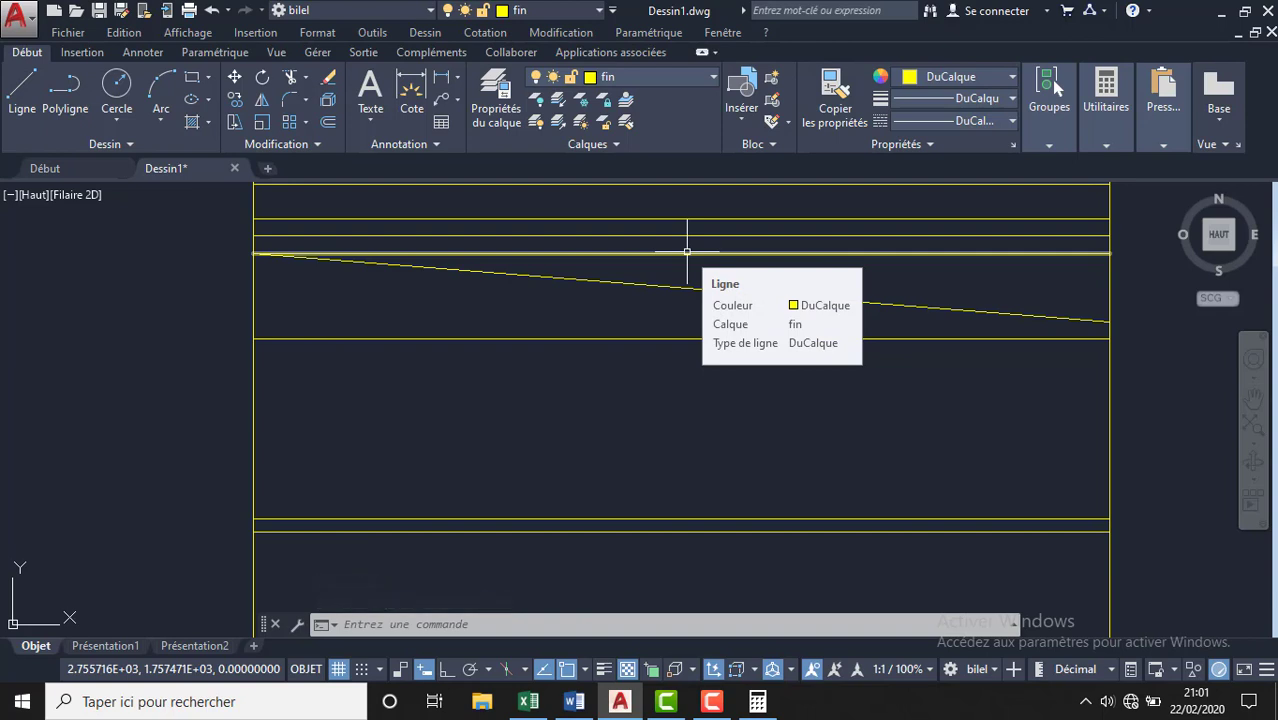
click(687, 252)
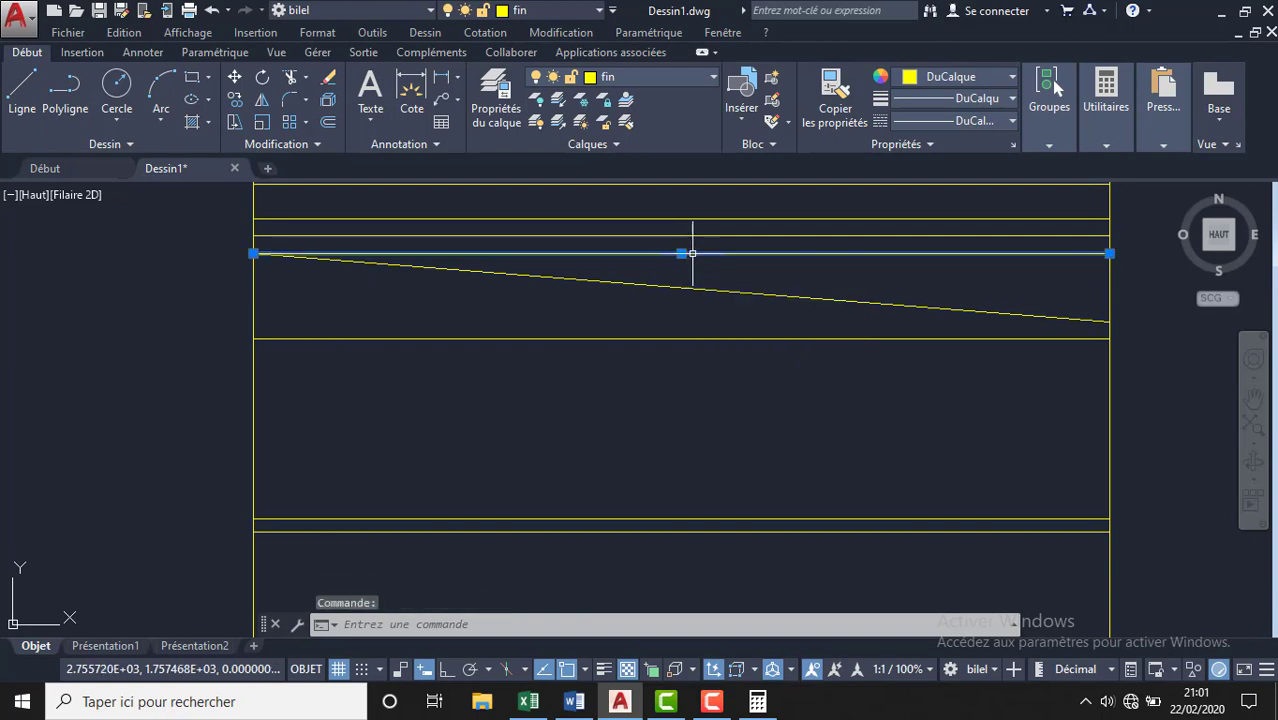
key(Delete)
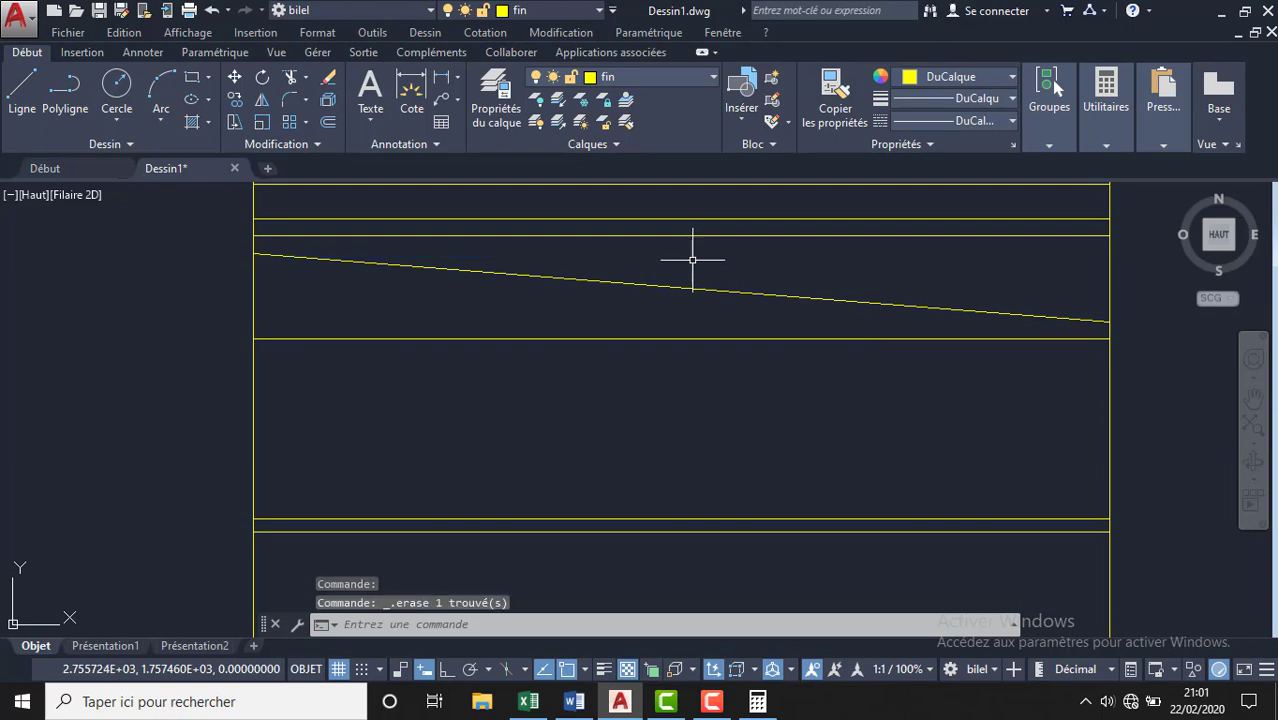
scroll(693, 260, down, 3)
scroll(608, 240, down, 2)
scroll(608, 251, down, 1)
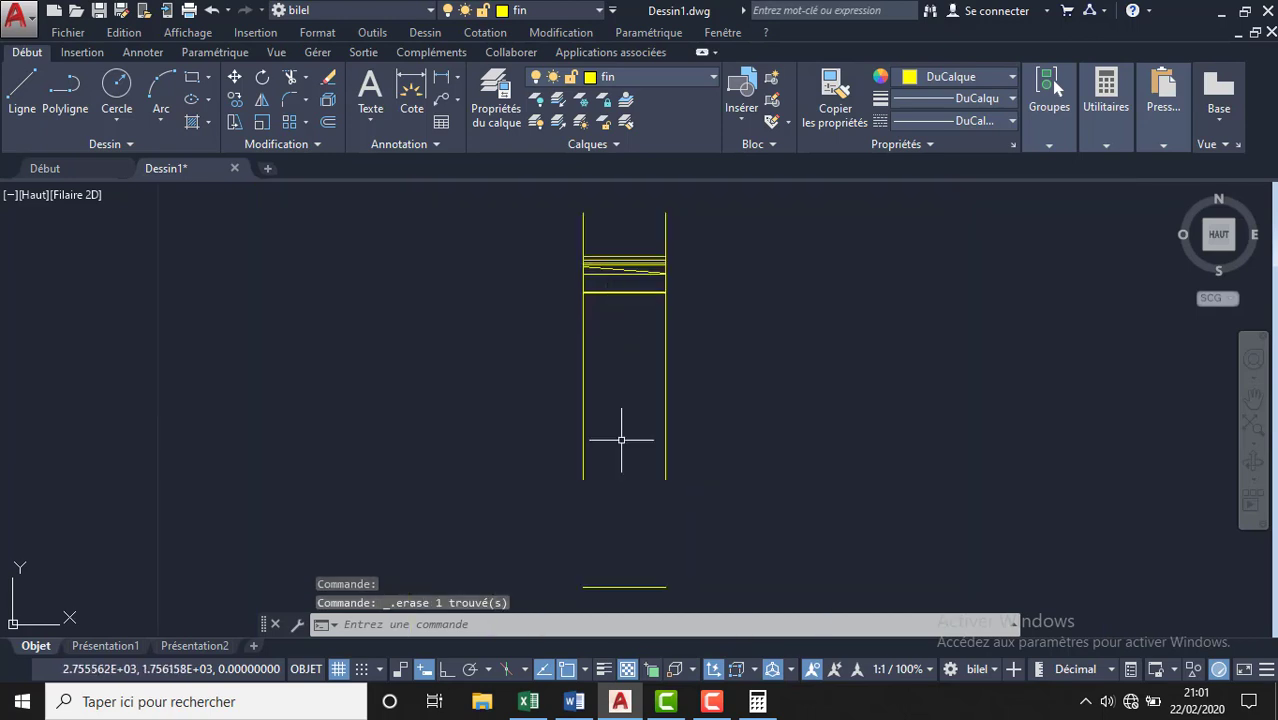
click(624, 592)
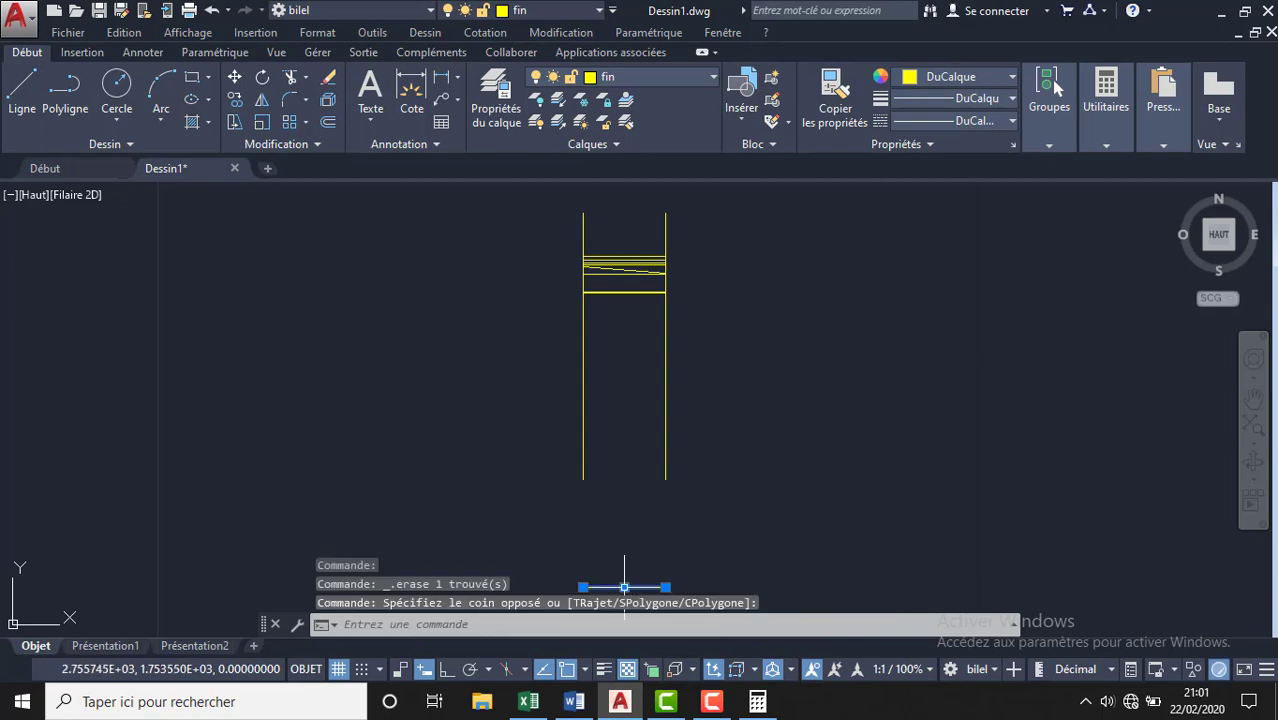
click(642, 548)
click(647, 548)
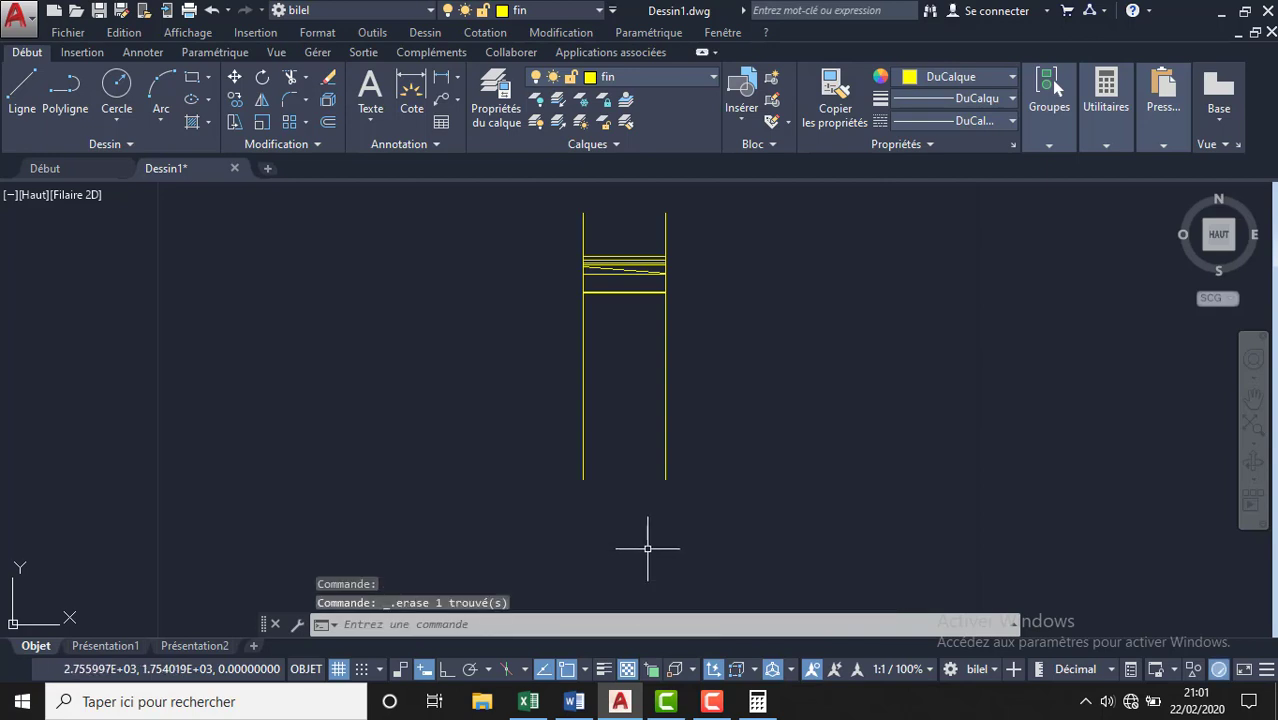
scroll(615, 253, up, 2)
scroll(615, 253, up, 3)
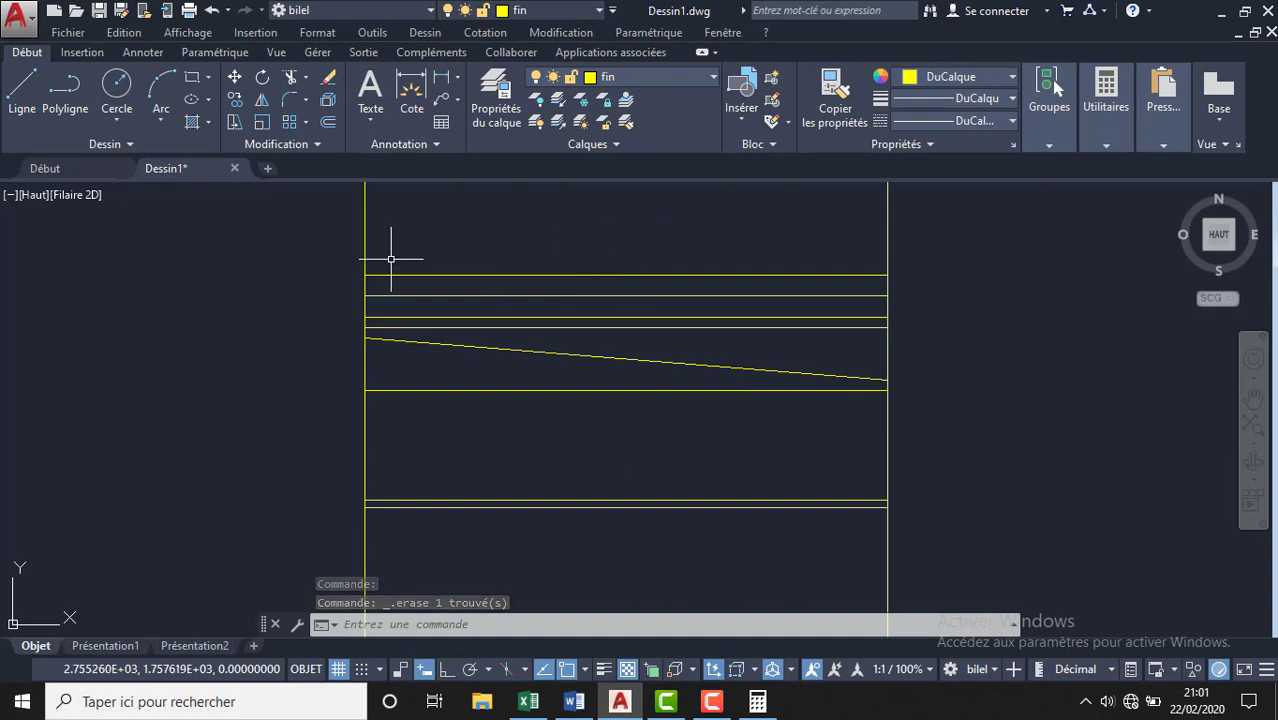
scroll(373, 262, down, 2)
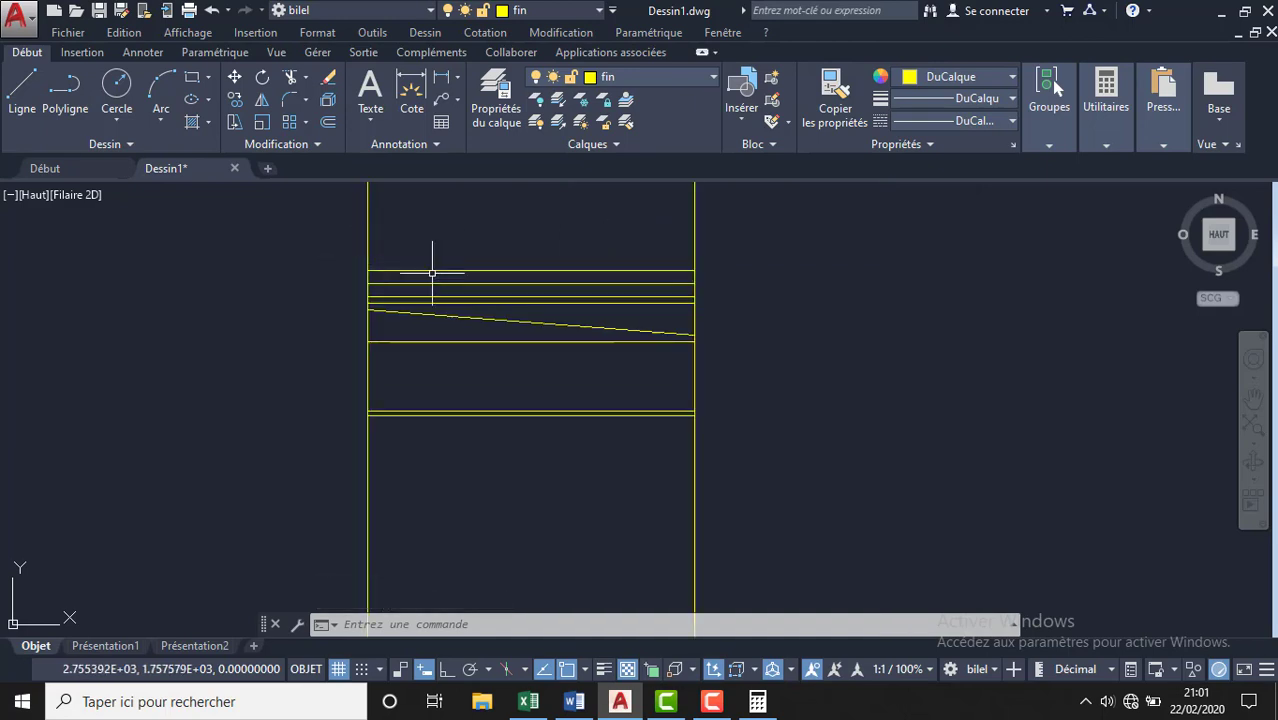
scroll(519, 278, up, 2)
scroll(519, 280, down, 1)
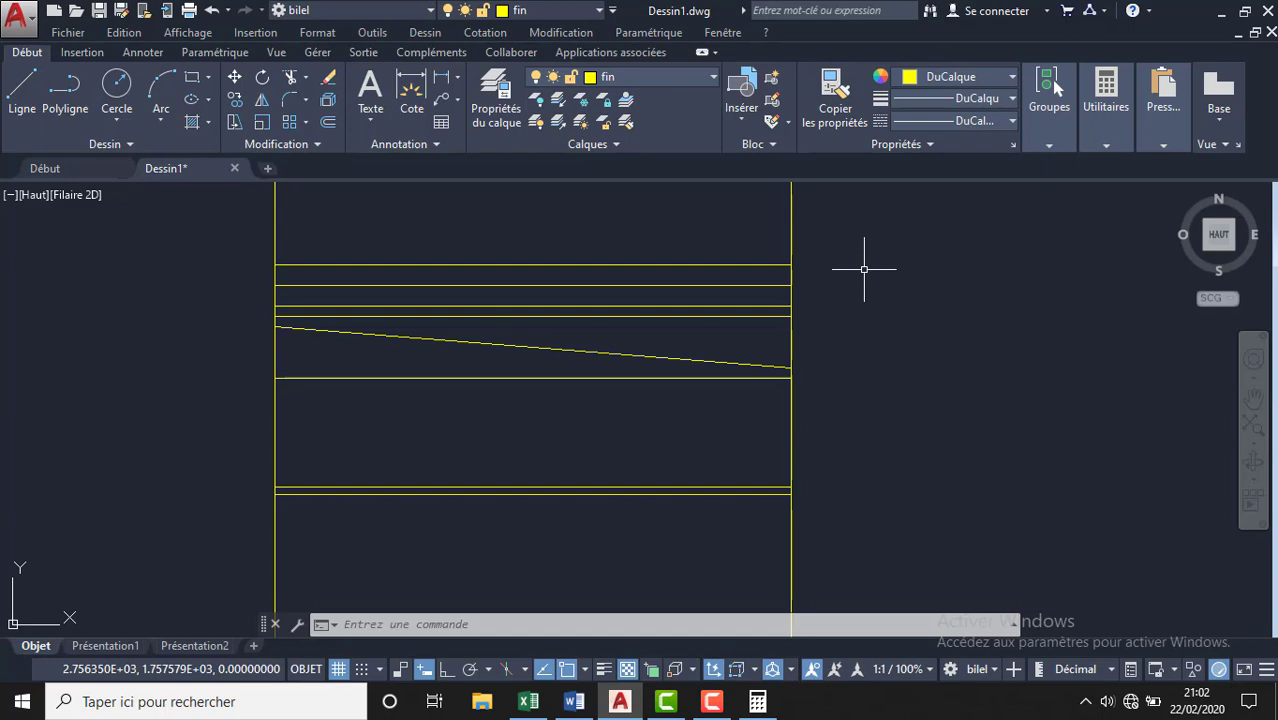
click(711, 701)
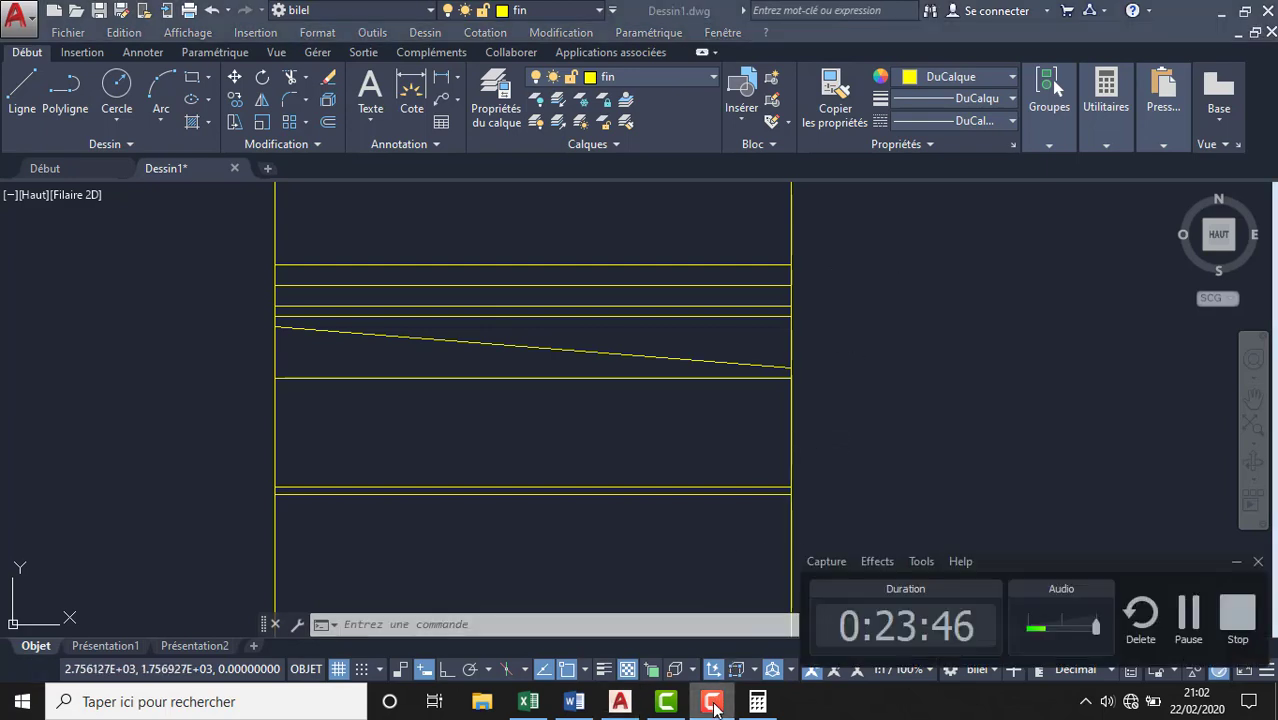